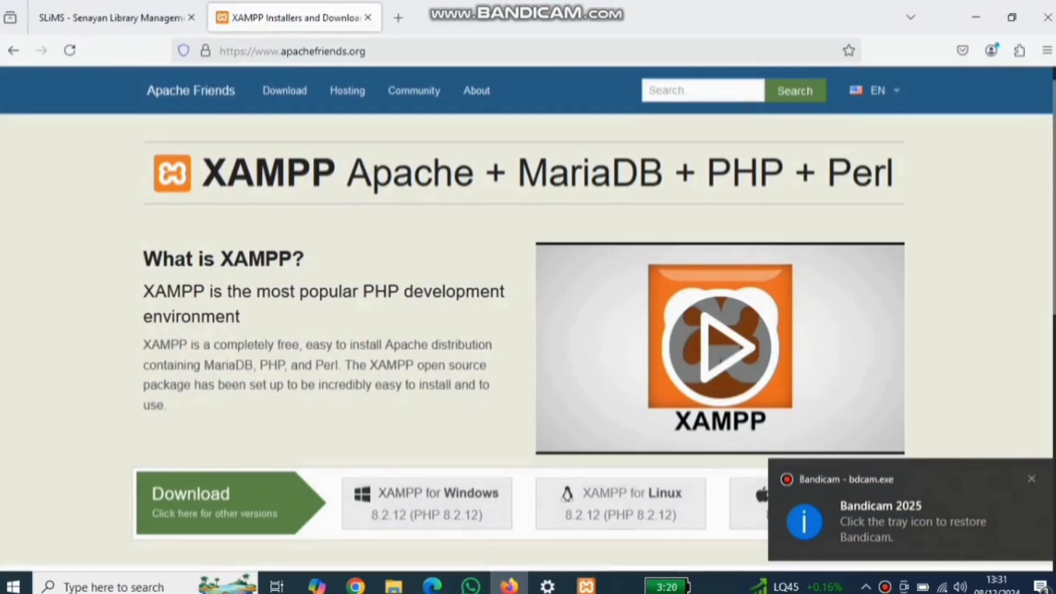
Step: Search Google for 'slims' in a new browser tab
{"action": "mouse_move", "coordinate": [113, 21]}
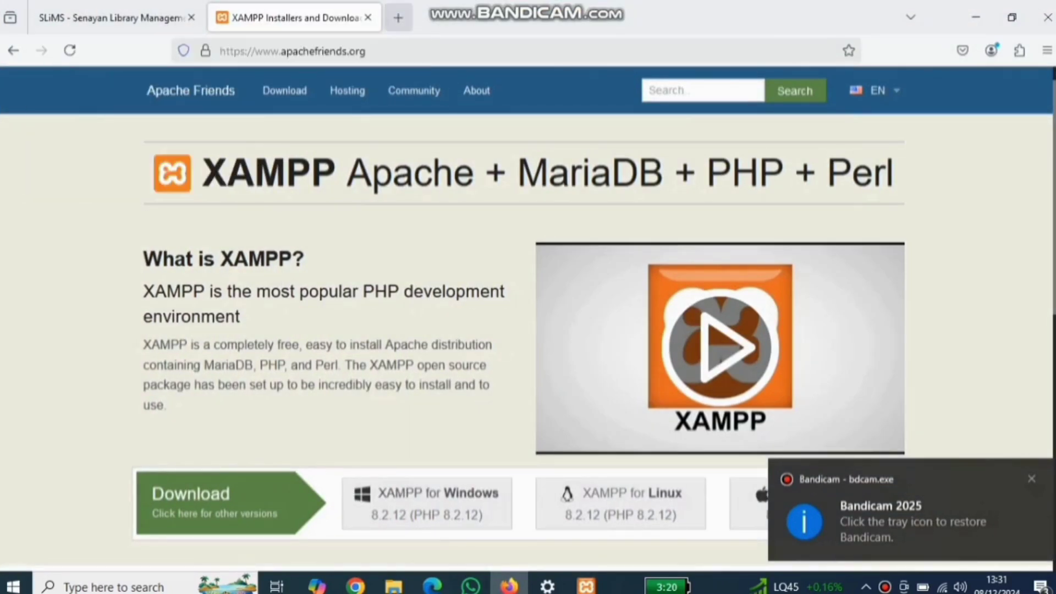
{"action": "left_click", "coordinate": [398, 18]}
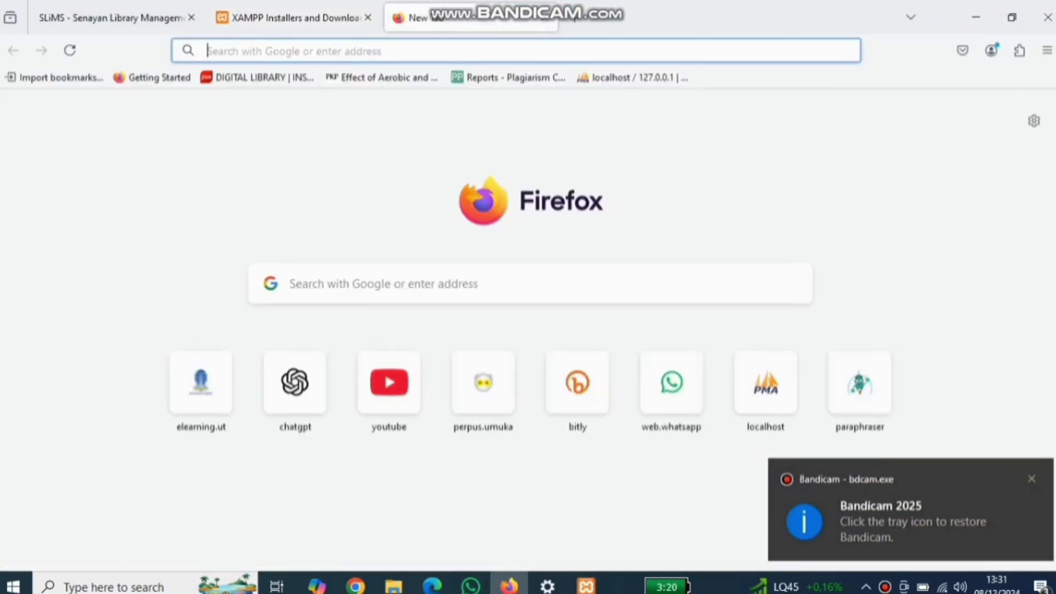
{"action": "type", "text": "slims"}
{"action": "key", "text": "Return"}
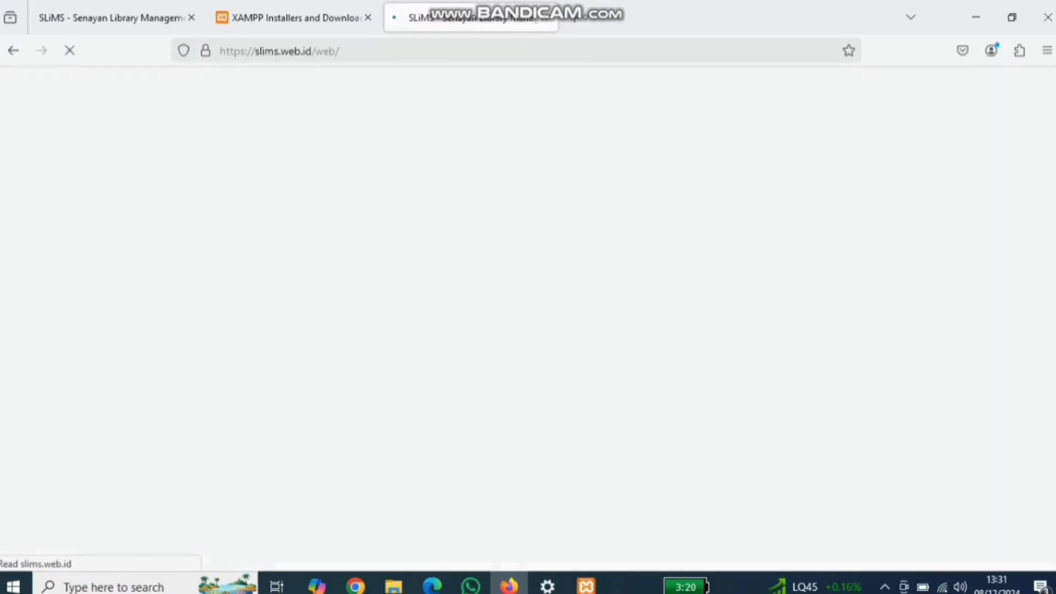
Step: Download the SLiMS source code zip, cancel the duplicate download, and minimise Firefox
{"action": "scroll", "coordinate": [487, 489], "scroll_direction": "down", "scroll_amount": 5}
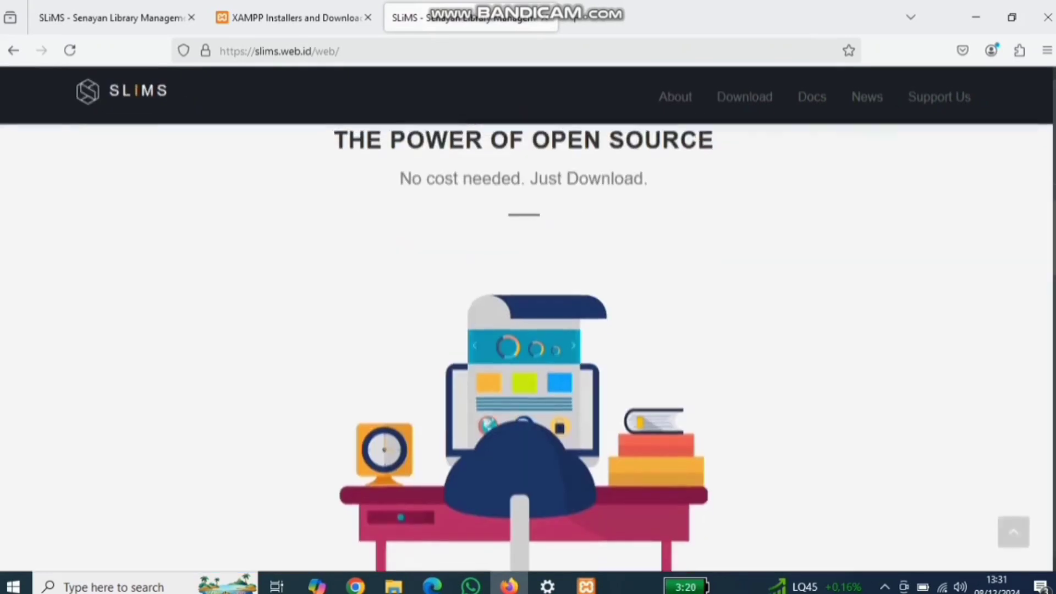
{"action": "scroll", "coordinate": [486, 489], "scroll_direction": "down", "scroll_amount": 5}
{"action": "scroll", "coordinate": [502, 342], "scroll_direction": "up", "scroll_amount": 5}
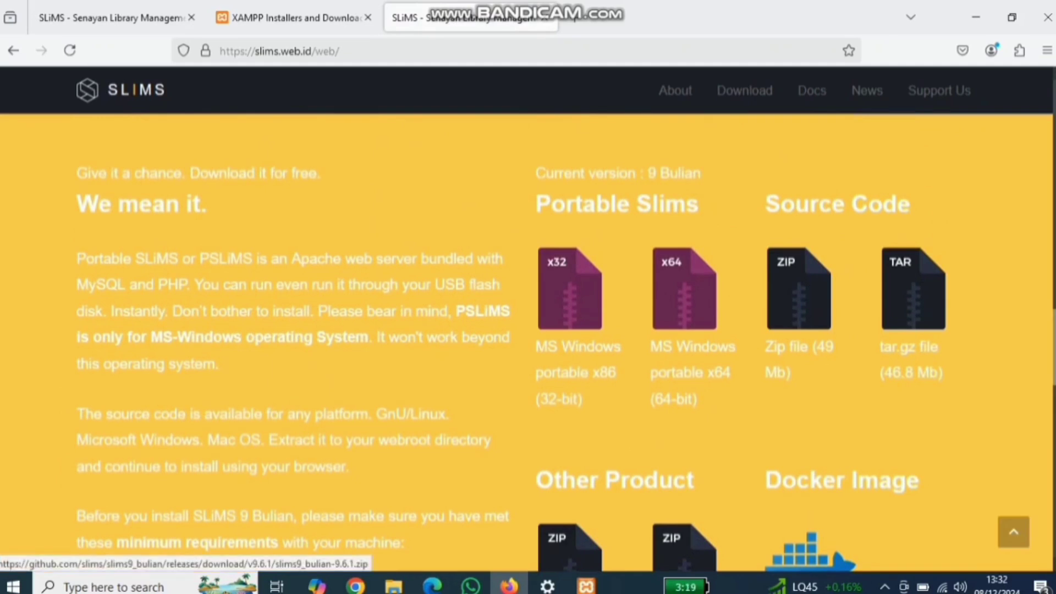
{"action": "left_click", "coordinate": [798, 297]}
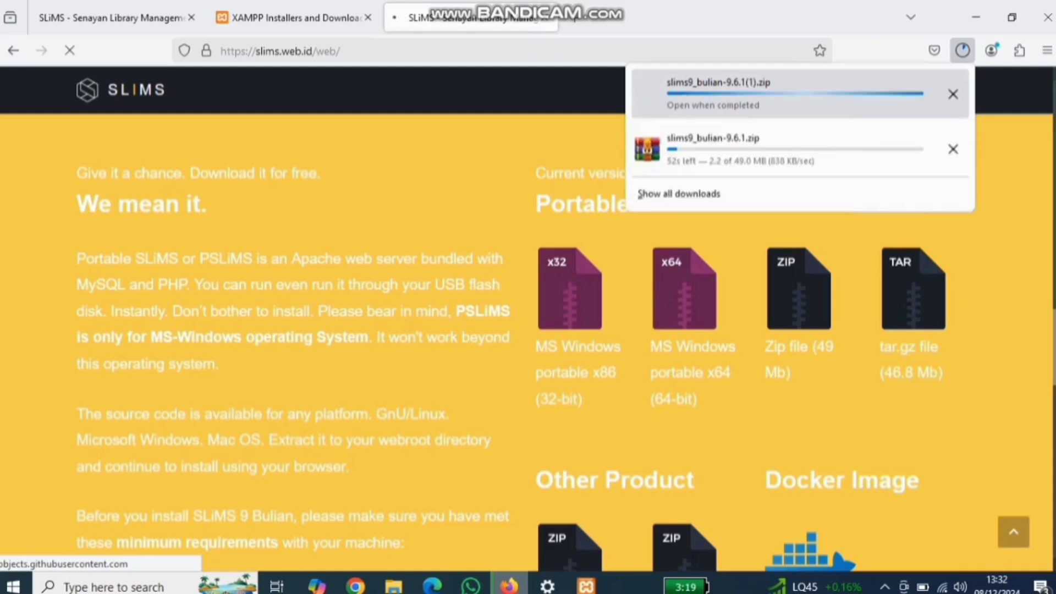
{"action": "left_click", "coordinate": [954, 94]}
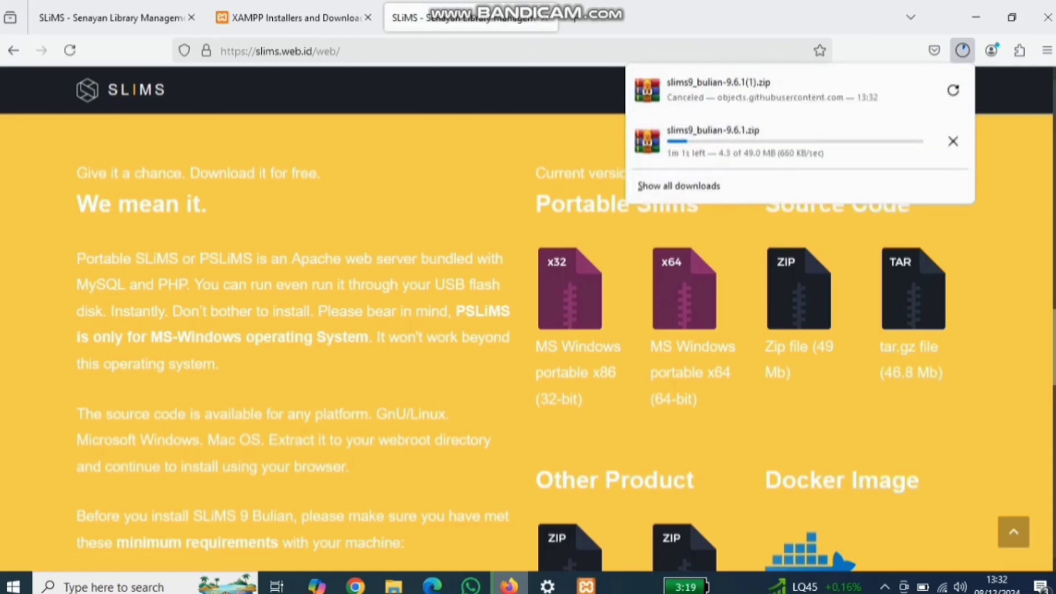
{"action": "left_click", "coordinate": [976, 17]}
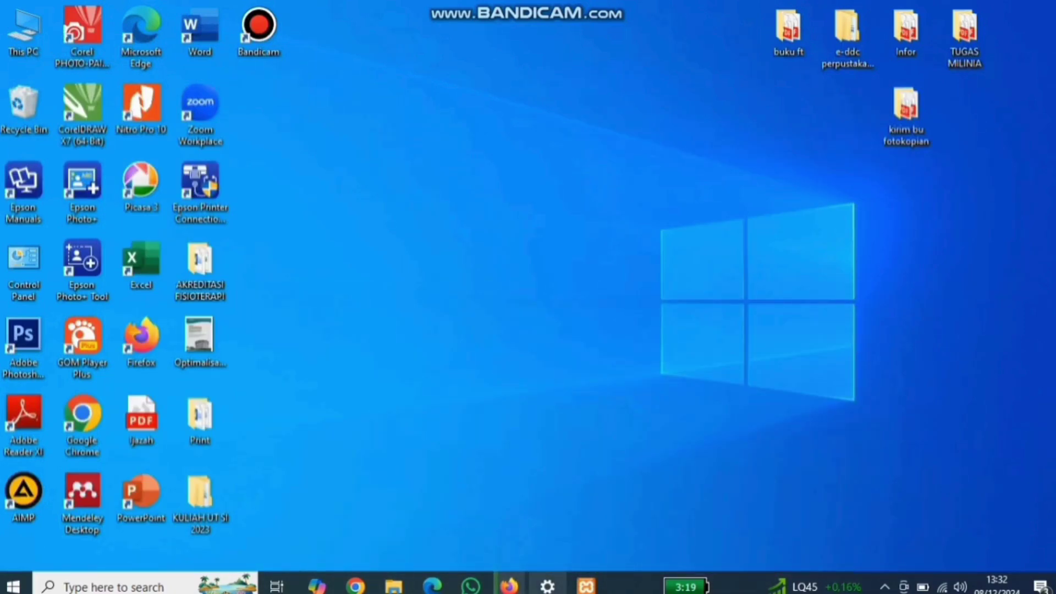
Step: Search Google for 'xampp' in a new tab and open the Apache Friends site
{"action": "left_click", "coordinate": [502, 520]}
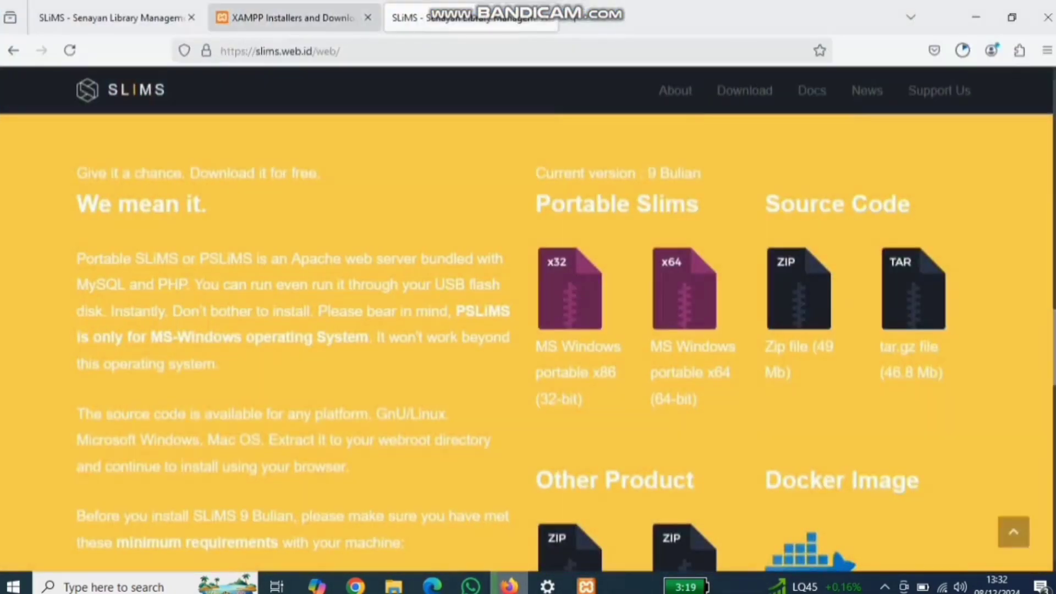
{"action": "left_click", "coordinate": [291, 18]}
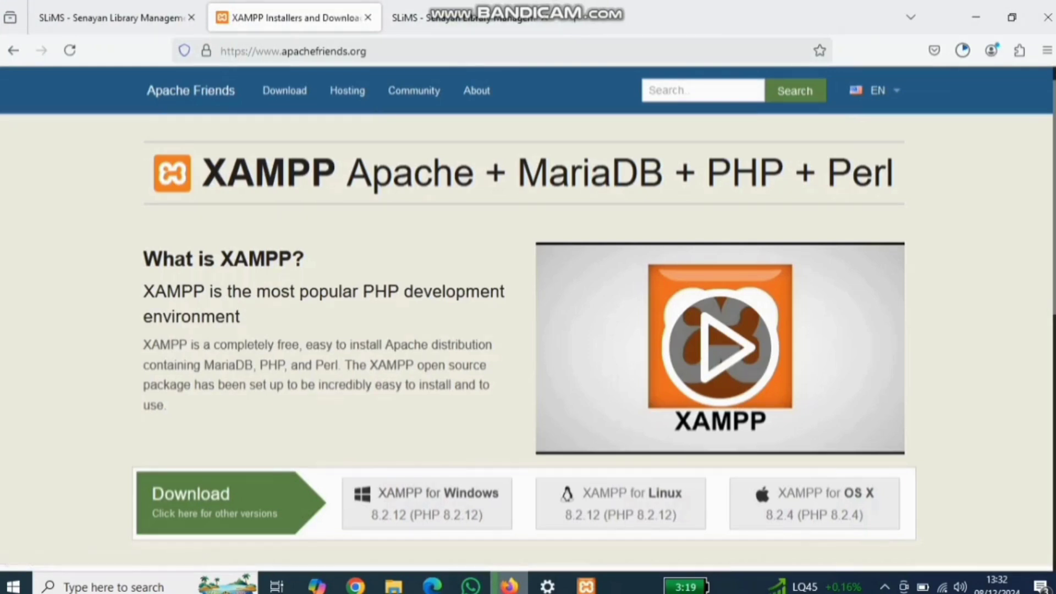
{"action": "left_click", "coordinate": [575, 18]}
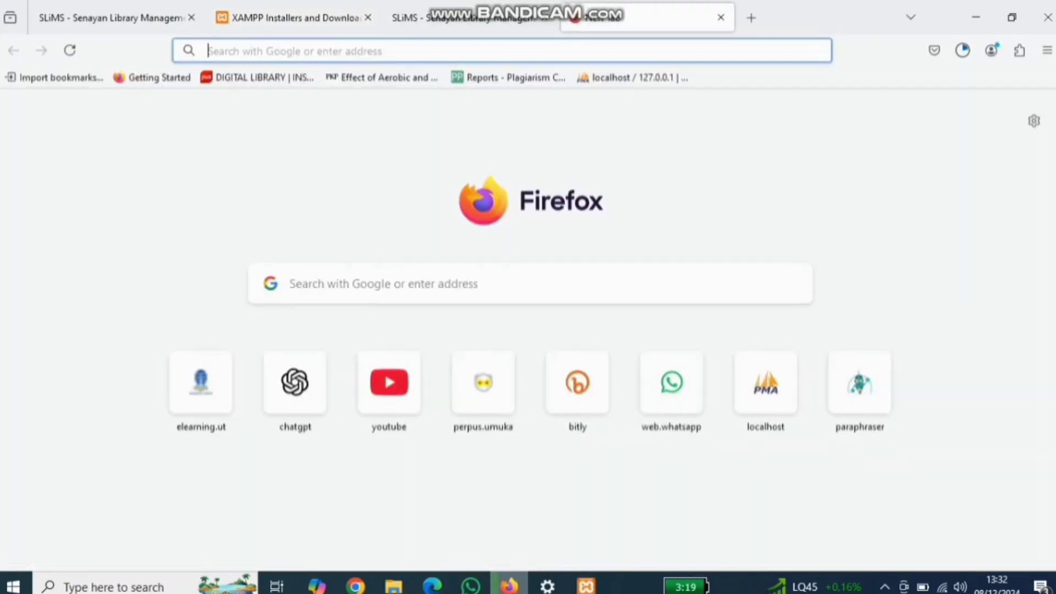
{"action": "type", "text": "xampp"}
{"action": "key", "text": "Return"}
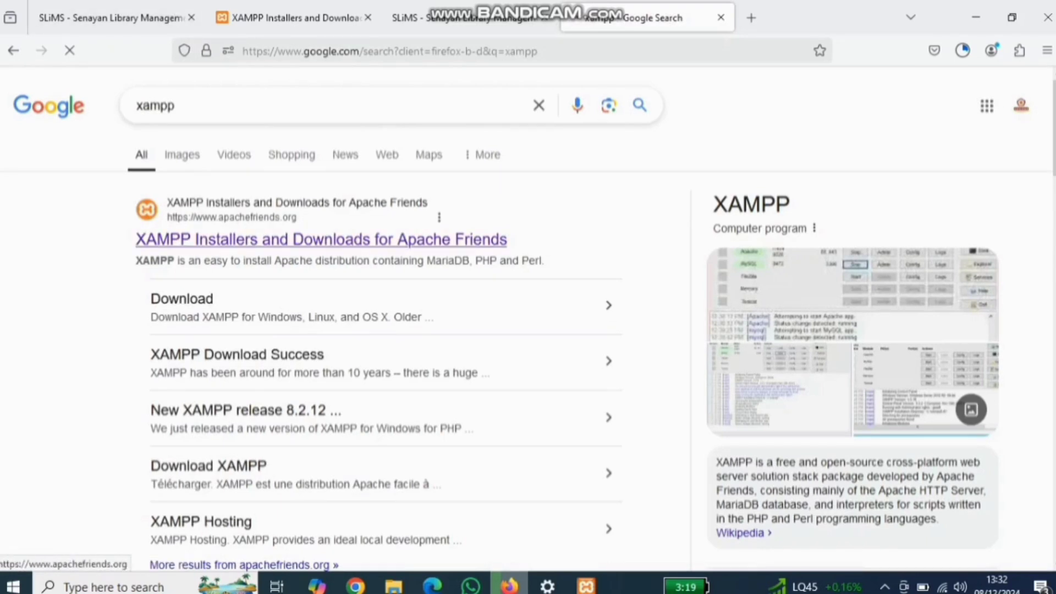
{"action": "left_click", "coordinate": [321, 240]}
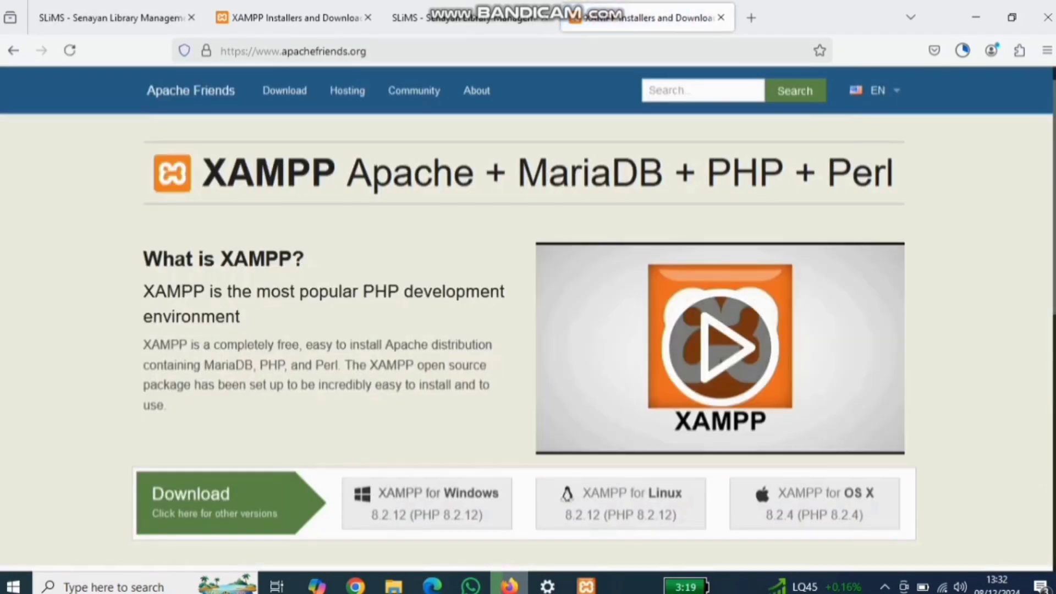
Step: Look over the SLiMS and XAMPP pages, ending on XAMPP downloads, then bring up File Explorer
{"action": "scroll", "coordinate": [528, 319], "scroll_direction": "down", "scroll_amount": 7}
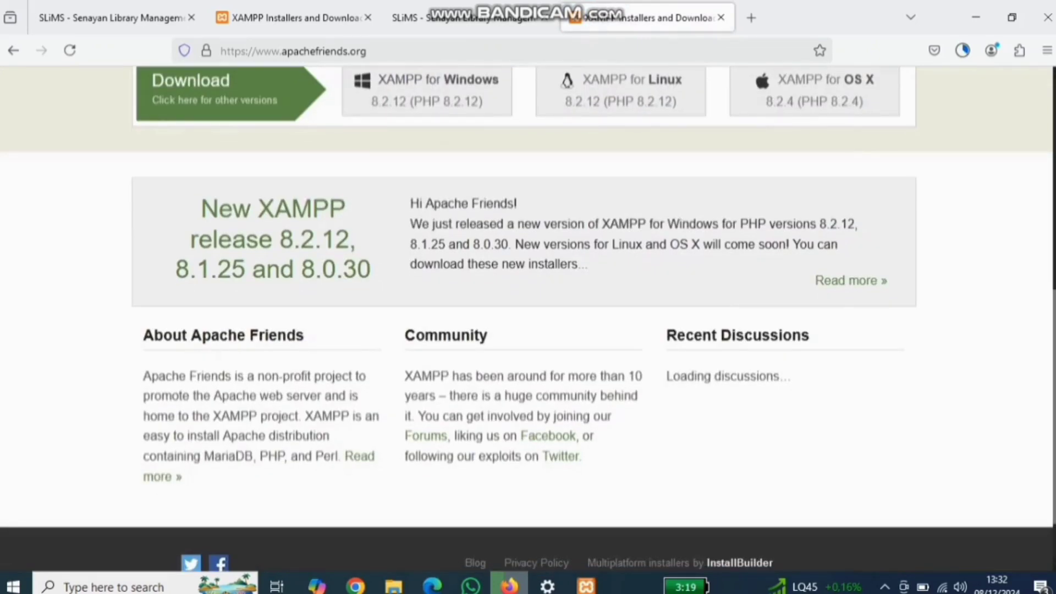
{"action": "scroll", "coordinate": [528, 319], "scroll_direction": "up", "scroll_amount": 7}
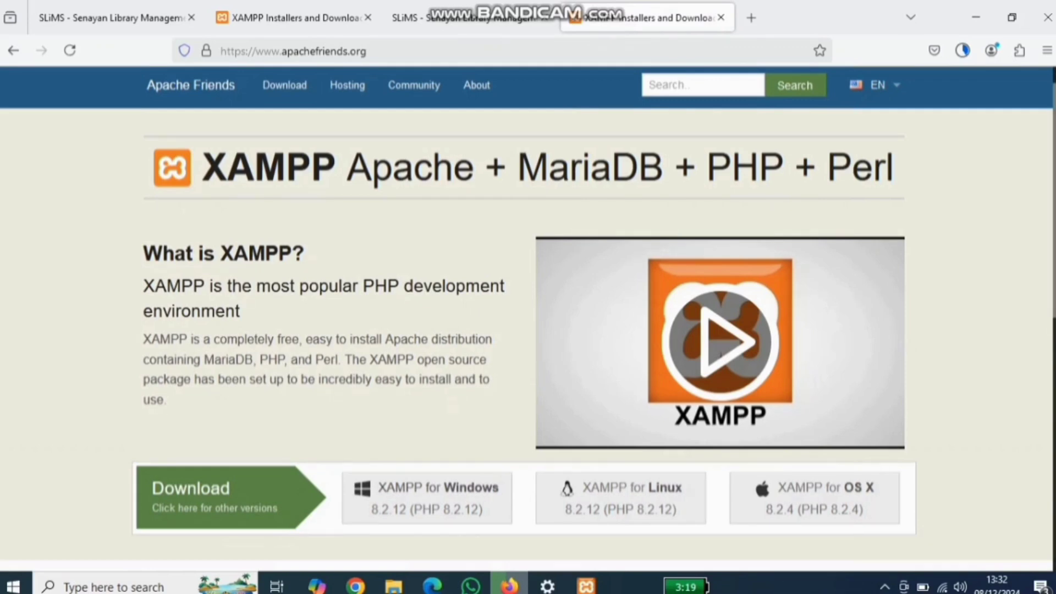
{"action": "left_click", "coordinate": [110, 18]}
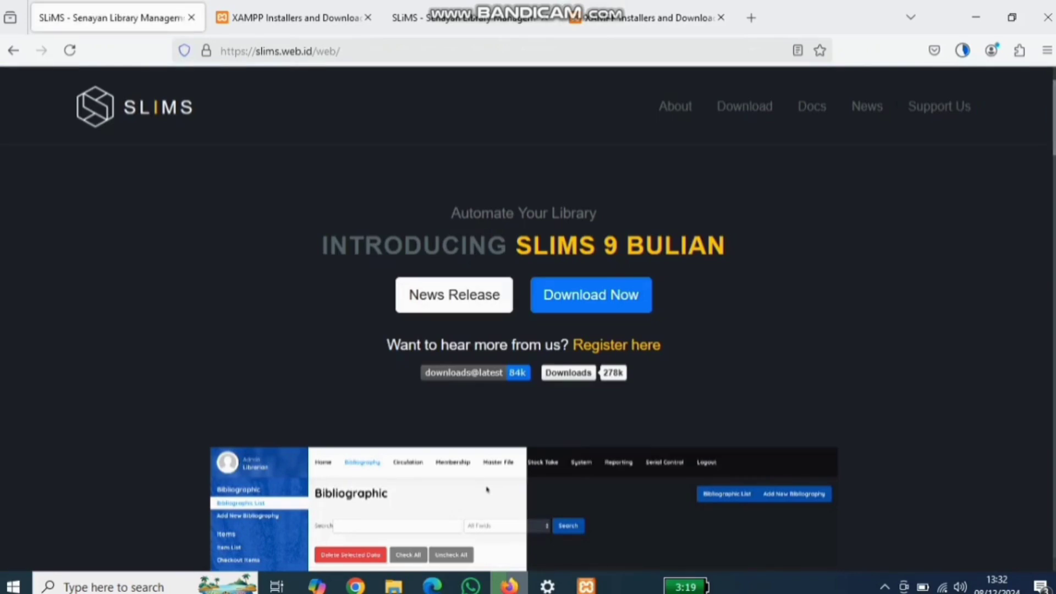
{"action": "scroll", "coordinate": [487, 489], "scroll_direction": "down", "scroll_amount": 5}
{"action": "scroll", "coordinate": [487, 490], "scroll_direction": "up", "scroll_amount": 5}
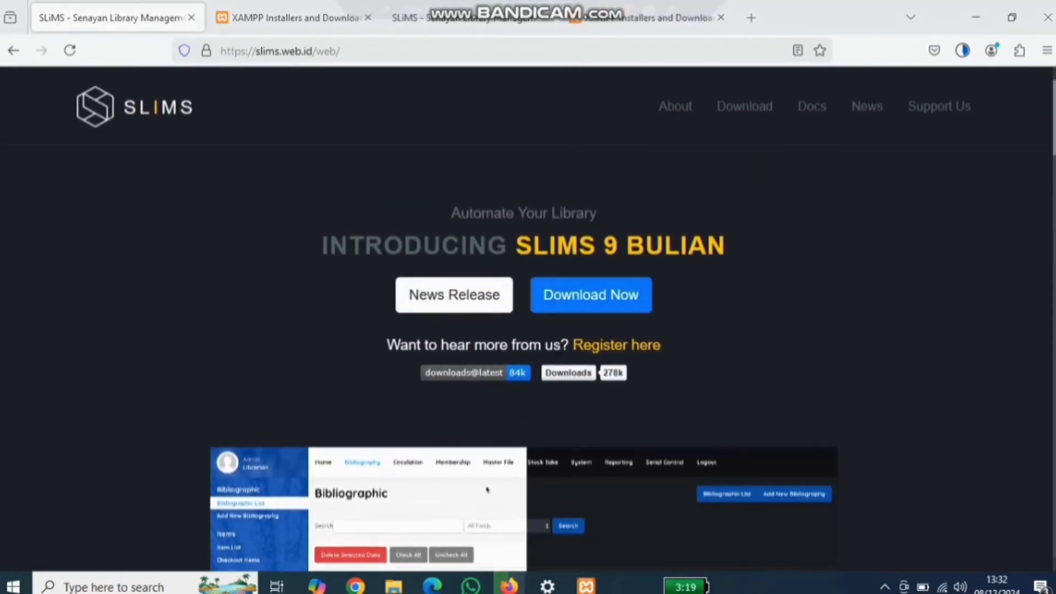
{"action": "left_click", "coordinate": [638, 20]}
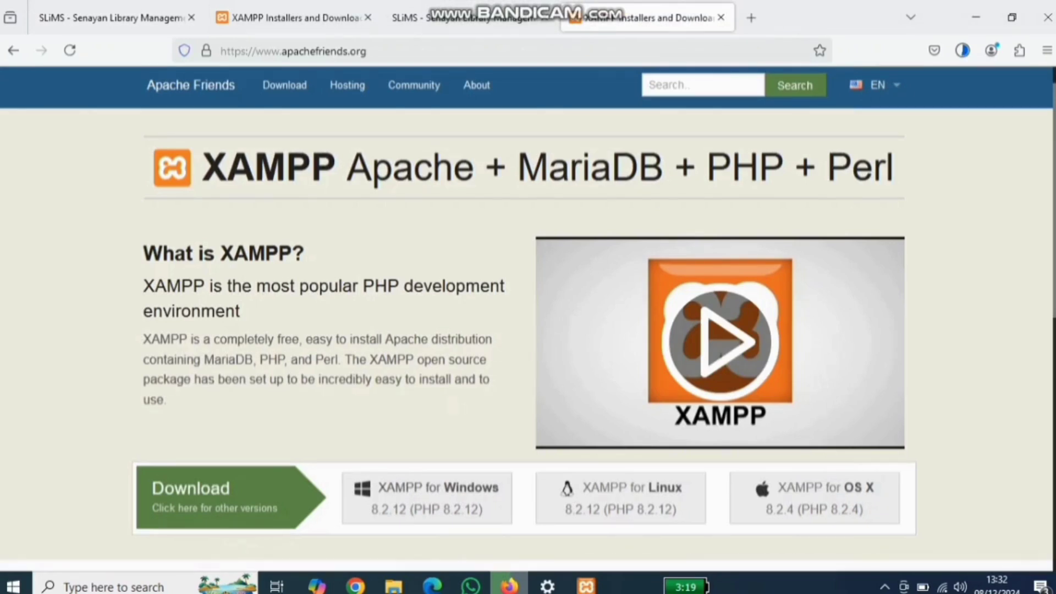
{"action": "left_click", "coordinate": [394, 586]}
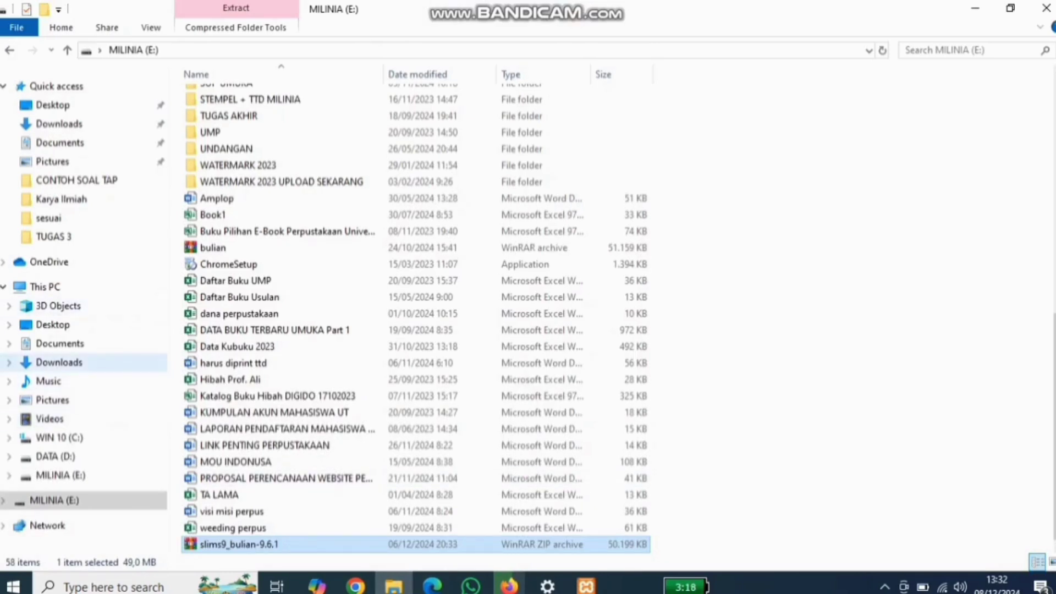
Step: Open the slims9_bulian-9.6.1 archive from Downloads and dismiss the damaged-archive error
{"action": "left_click", "coordinate": [59, 362]}
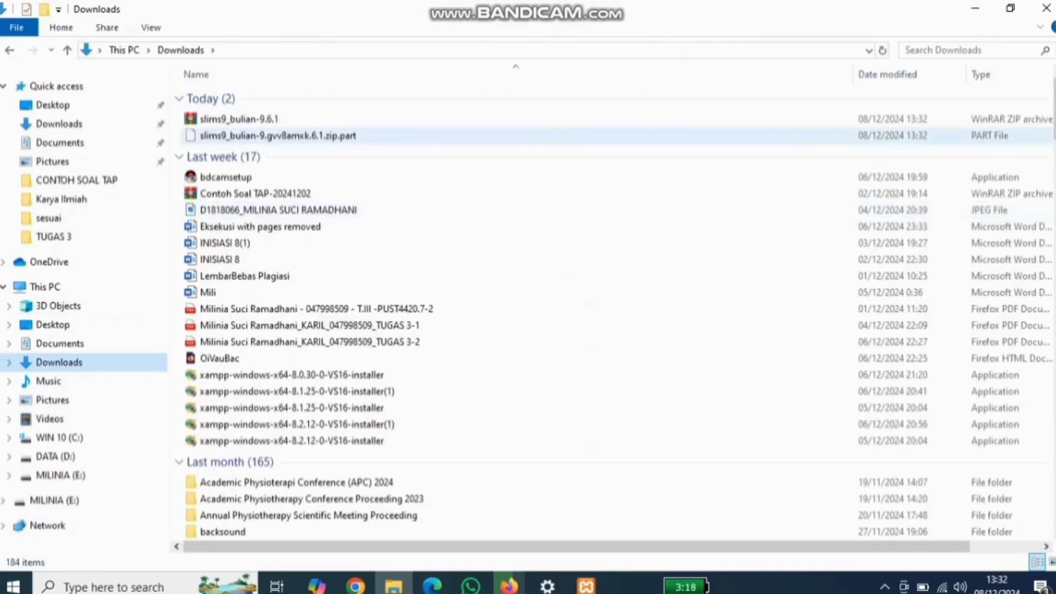
{"action": "left_click", "coordinate": [1010, 8]}
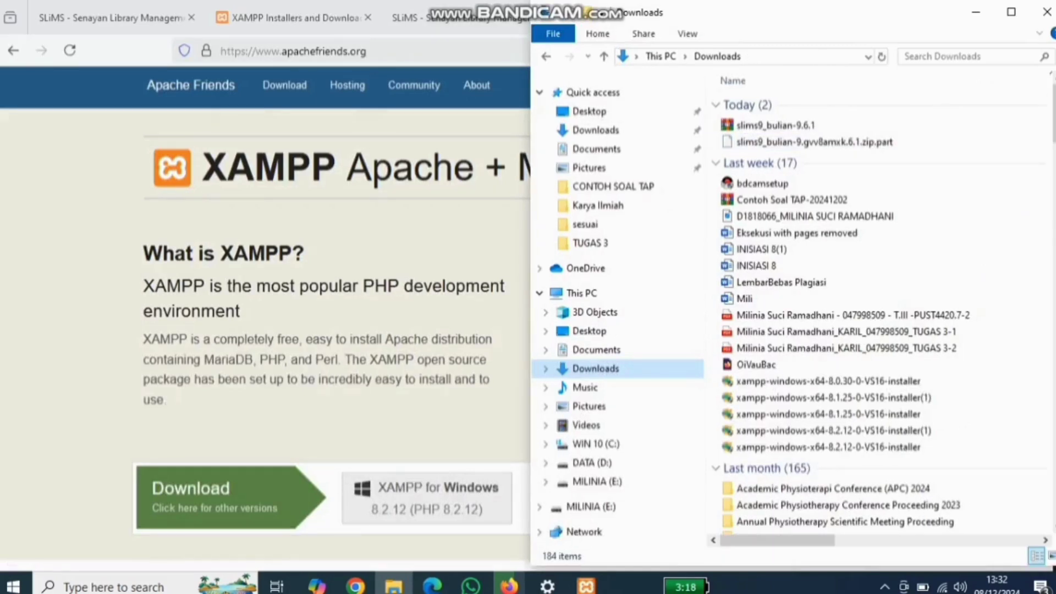
{"action": "left_click", "coordinate": [440, 51]}
{"action": "left_click", "coordinate": [976, 12]}
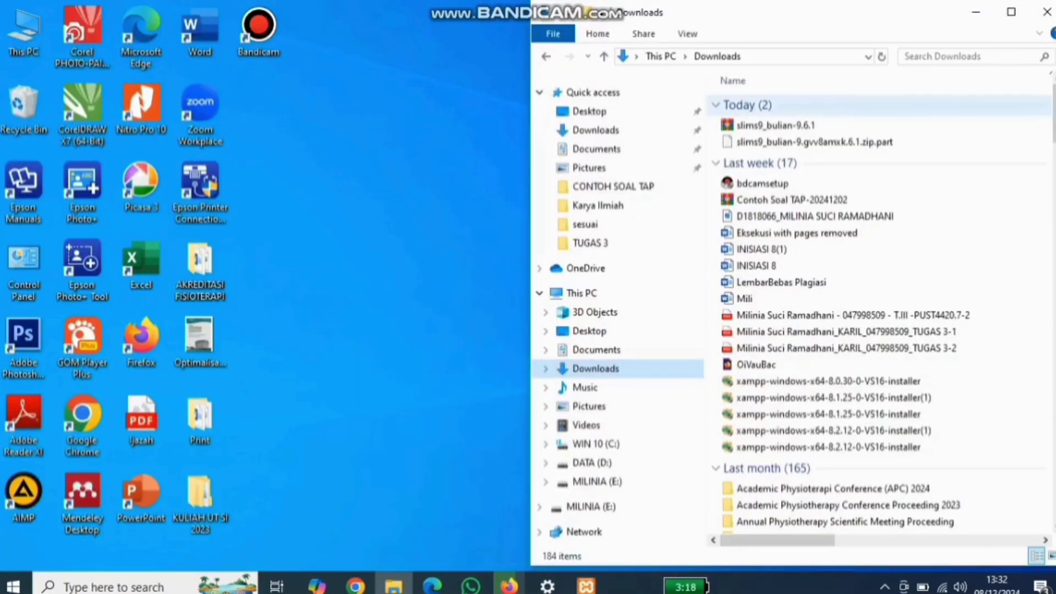
{"action": "double_click", "coordinate": [776, 125]}
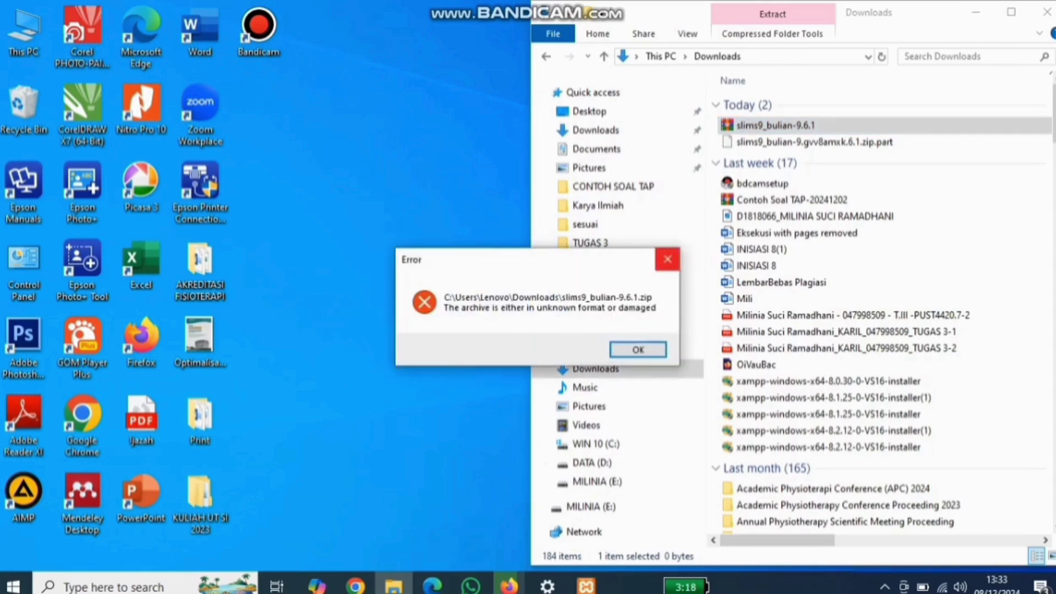
{"action": "left_click", "coordinate": [667, 259]}
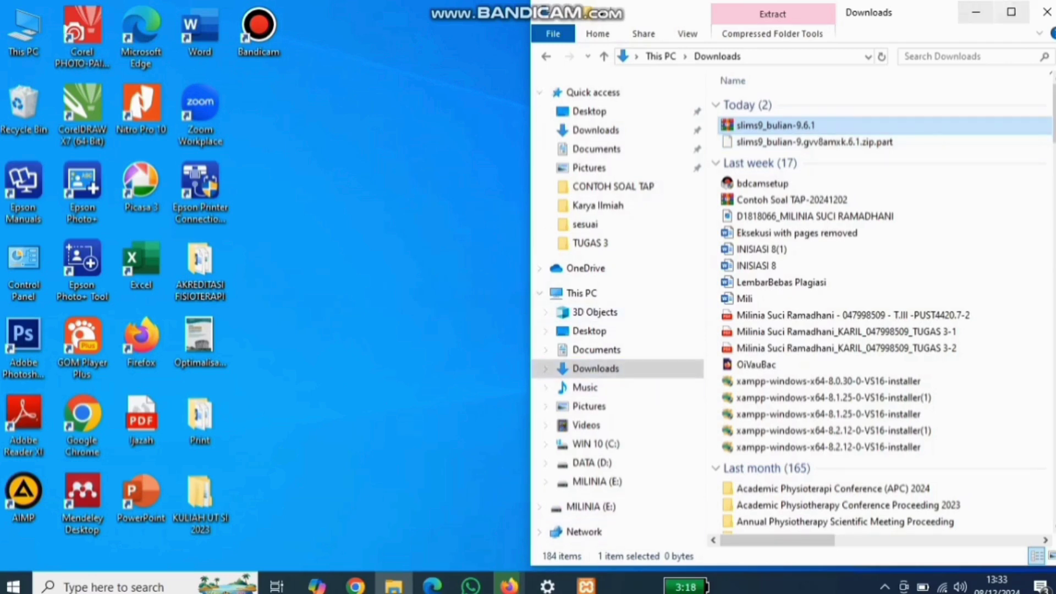
Step: Wait for Firefox's zip download to finish, then snap File Explorer to the right half
{"action": "left_click", "coordinate": [1011, 12]}
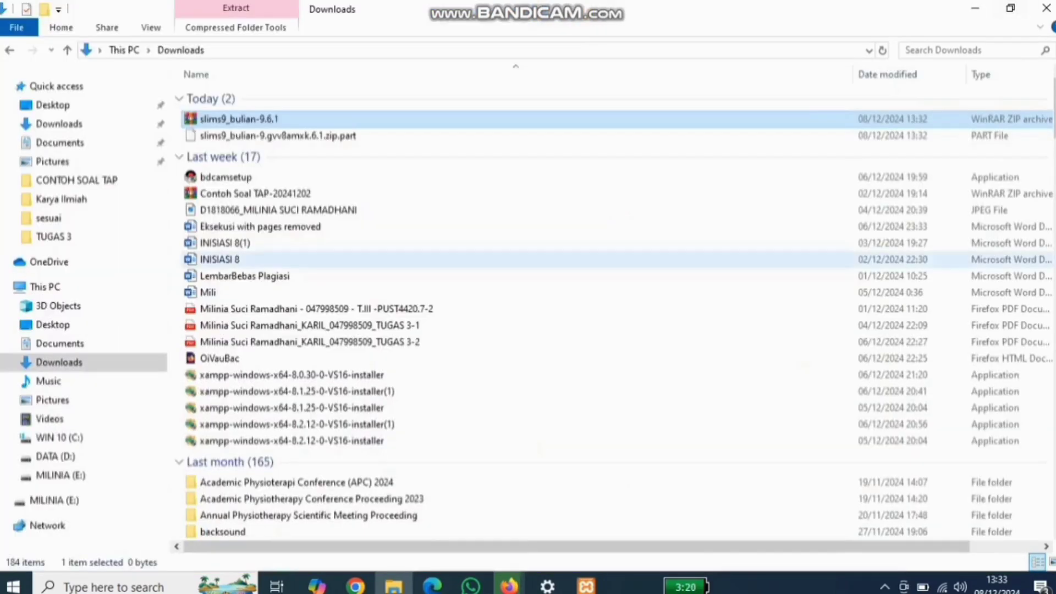
{"action": "left_click", "coordinate": [508, 585]}
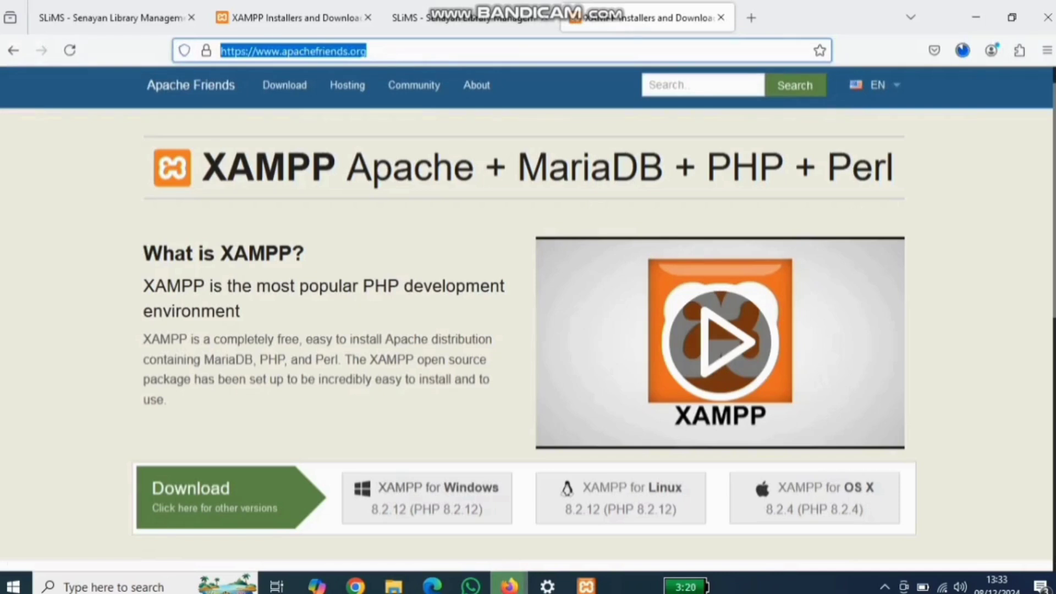
{"action": "left_click", "coordinate": [963, 51]}
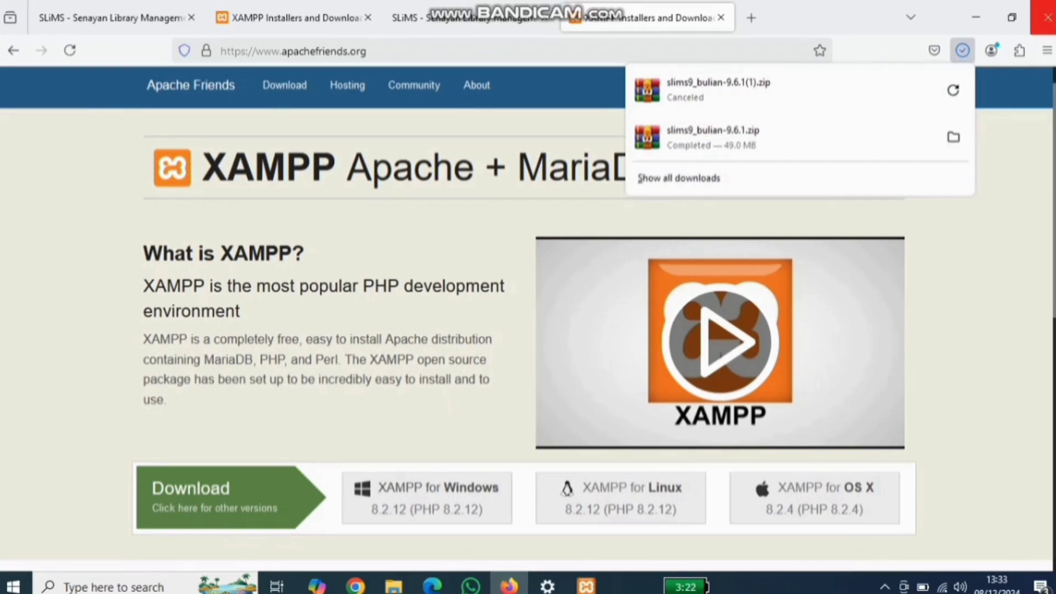
{"action": "left_click", "coordinate": [976, 17]}
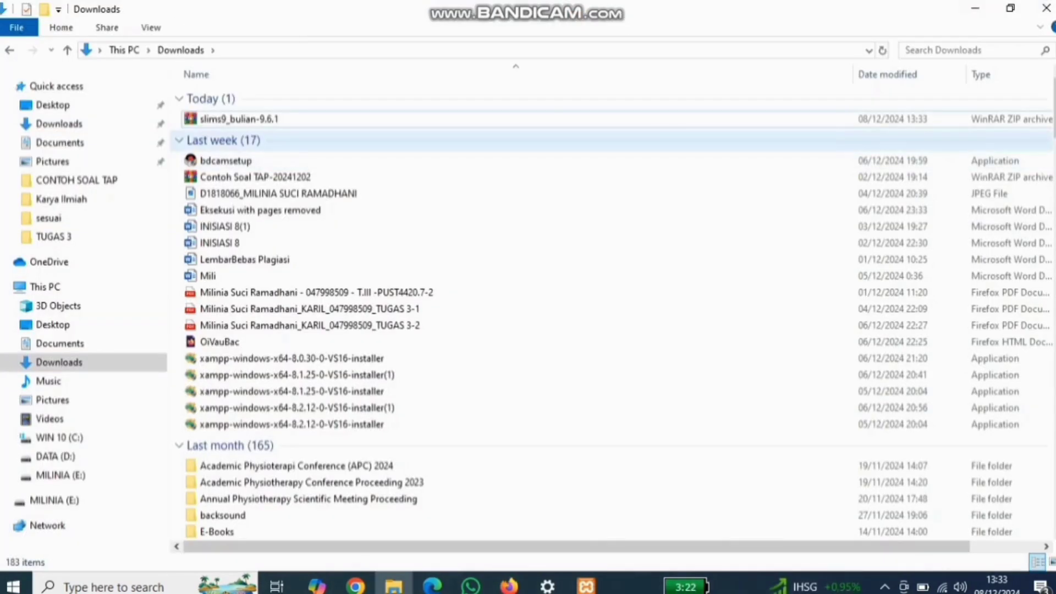
{"action": "key", "text": "super+Right"}
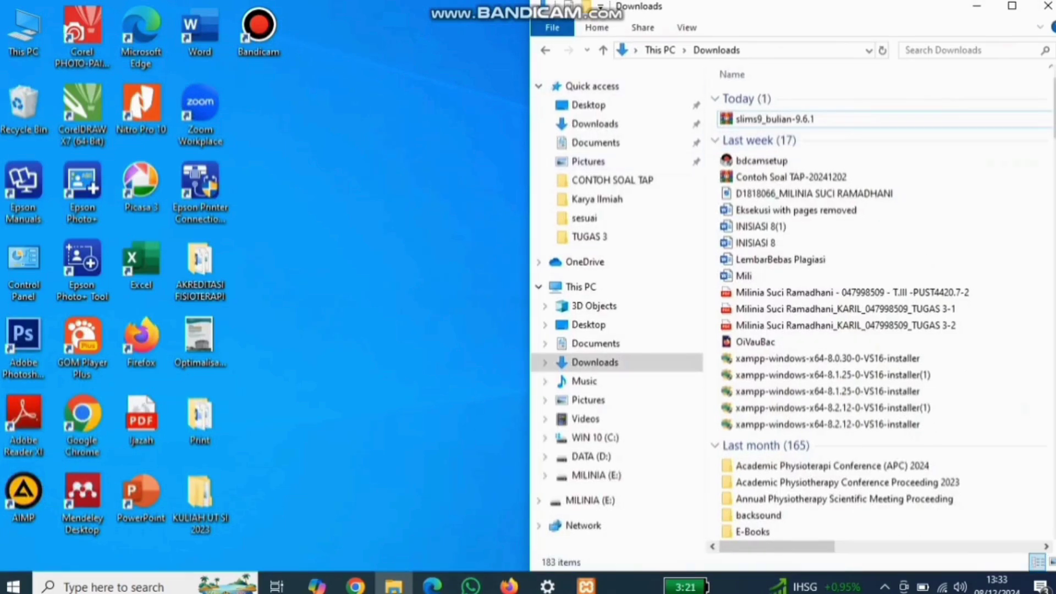
Step: Open slims9_bulian-9.6.1.zip in WinRAR and extract the SLiMS folder onto the desktop
{"action": "left_click", "coordinate": [774, 118]}
{"action": "key", "text": "Return"}
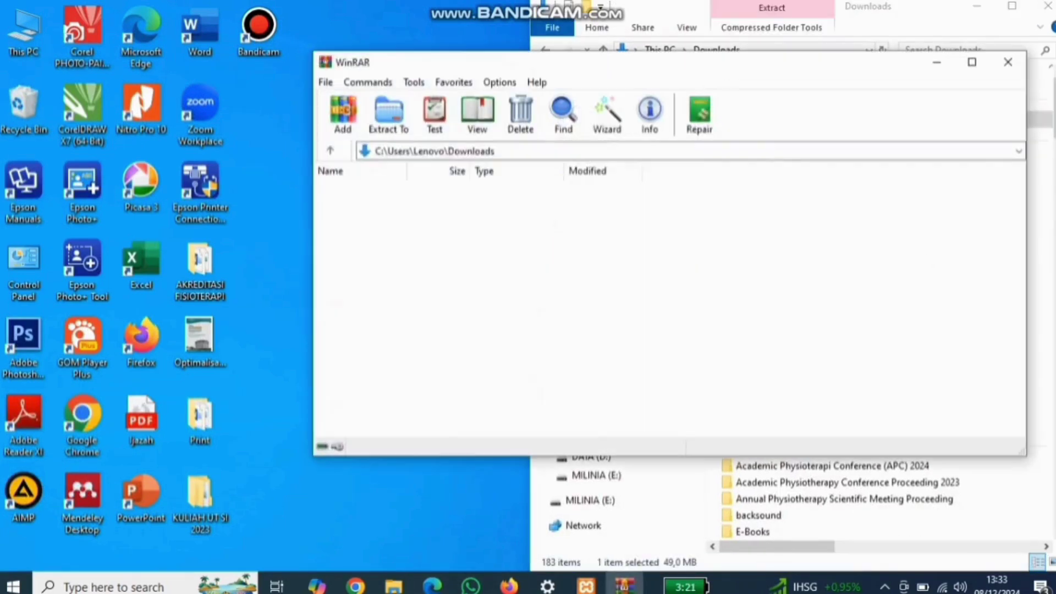
{"action": "left_click_drag", "start_coordinate": [365, 203], "coordinate": [269, 259]}
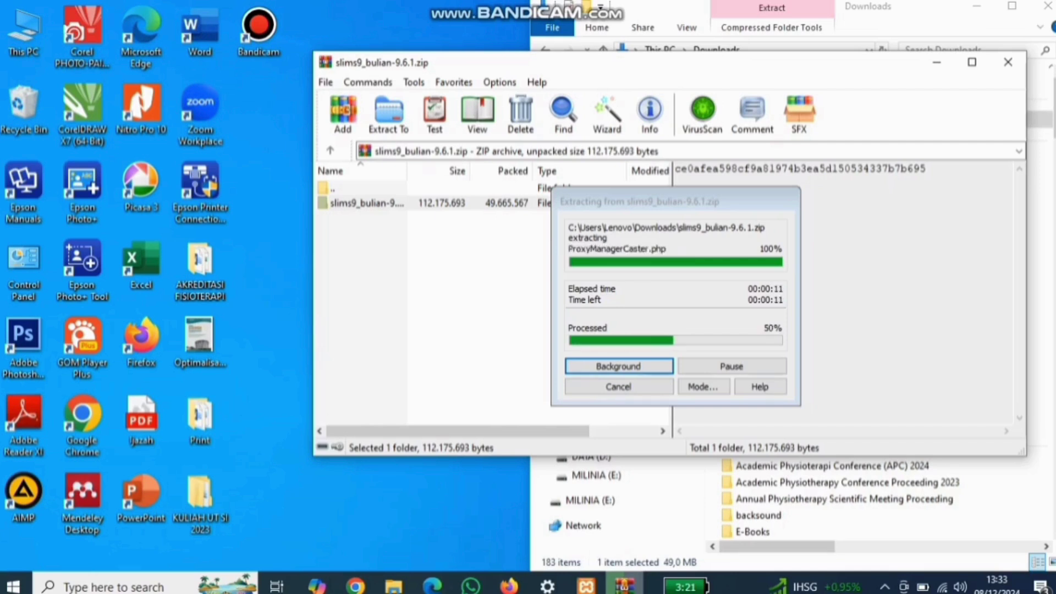
{"action": "mouse_move", "coordinate": [625, 587]}
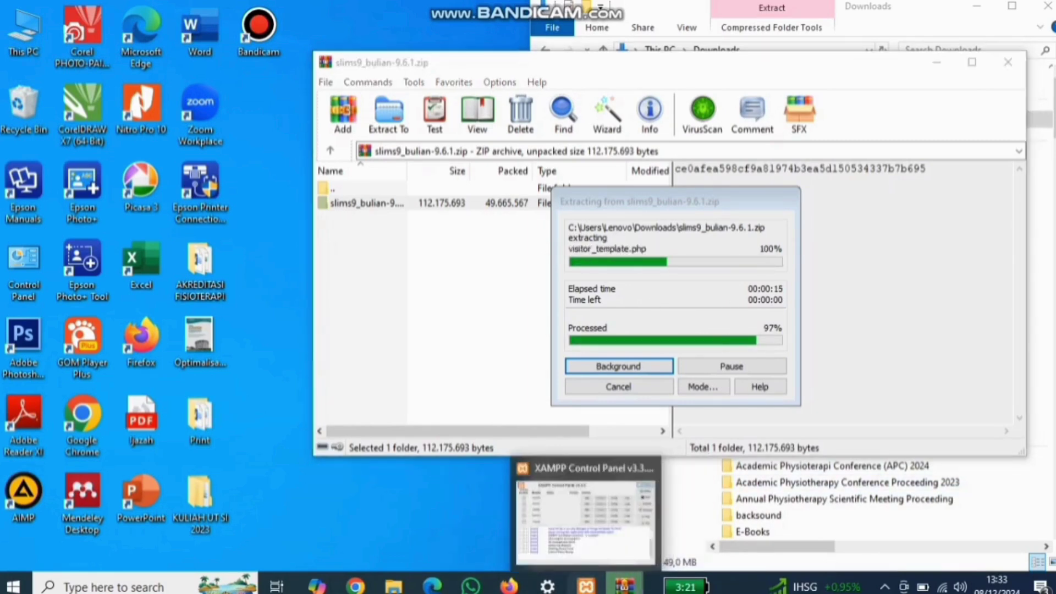
{"action": "left_click", "coordinate": [586, 586]}
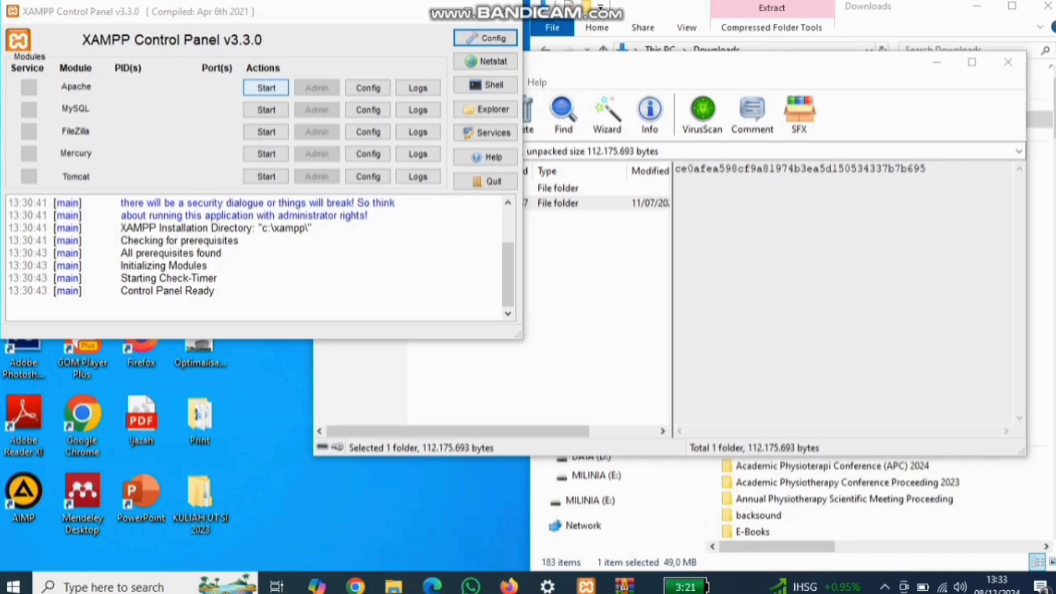
Step: Start MySQL and Apache in the XAMPP Control Panel, then minimise it
{"action": "left_click", "coordinate": [266, 110]}
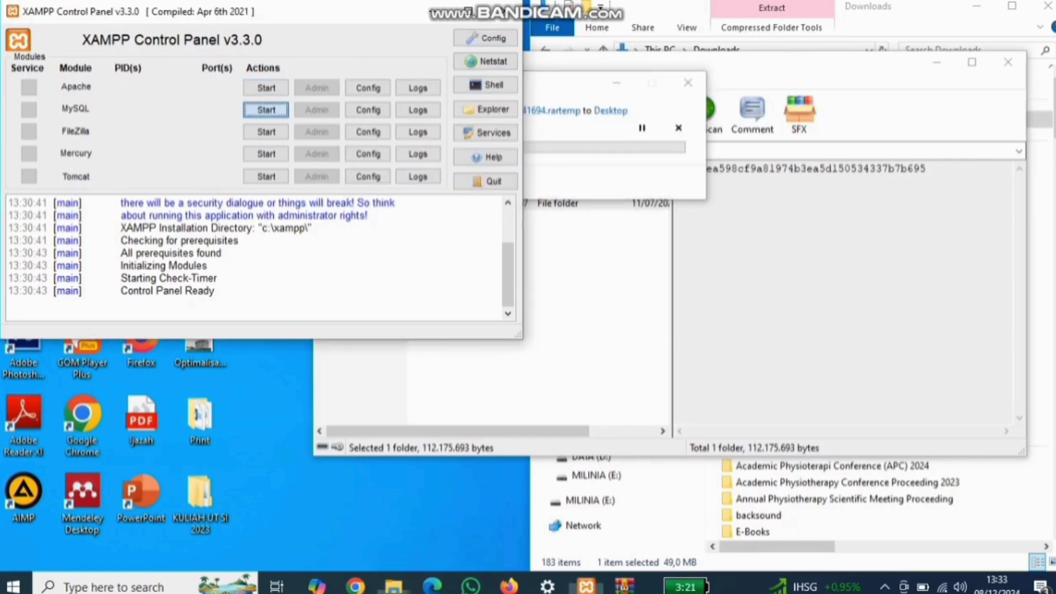
{"action": "left_click", "coordinate": [267, 88]}
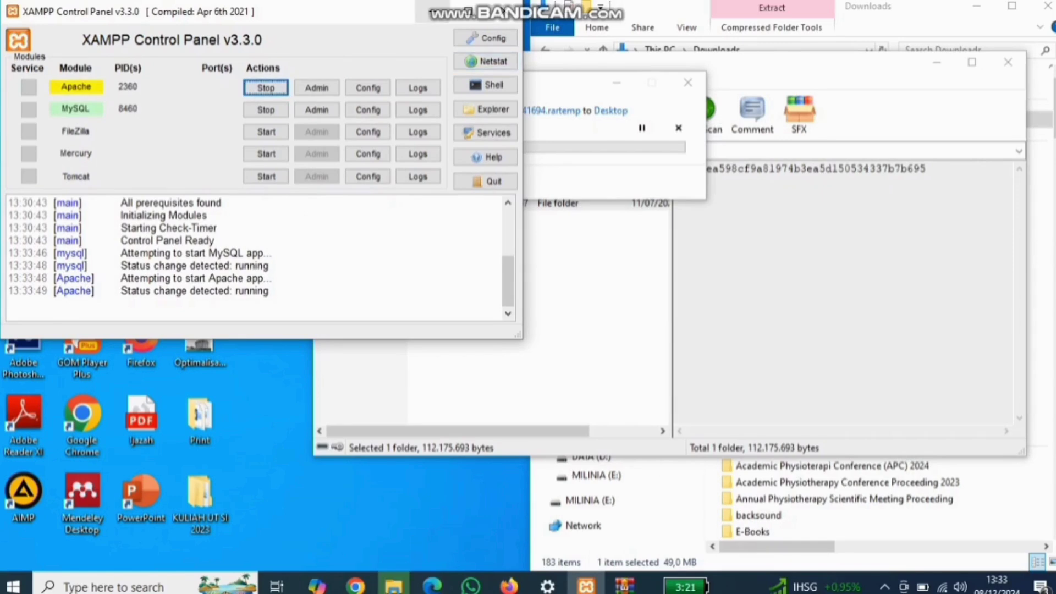
{"action": "left_click", "coordinate": [433, 11]}
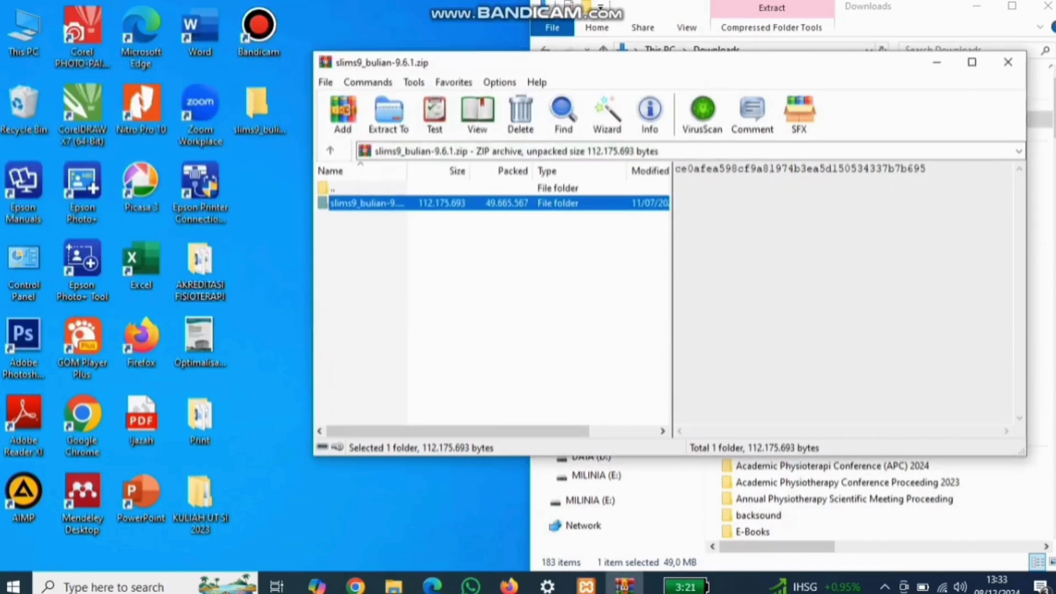
Step: Rename the extracted slims9_bulian desktop folder to the user's first name and cut it
{"action": "left_click", "coordinate": [937, 61]}
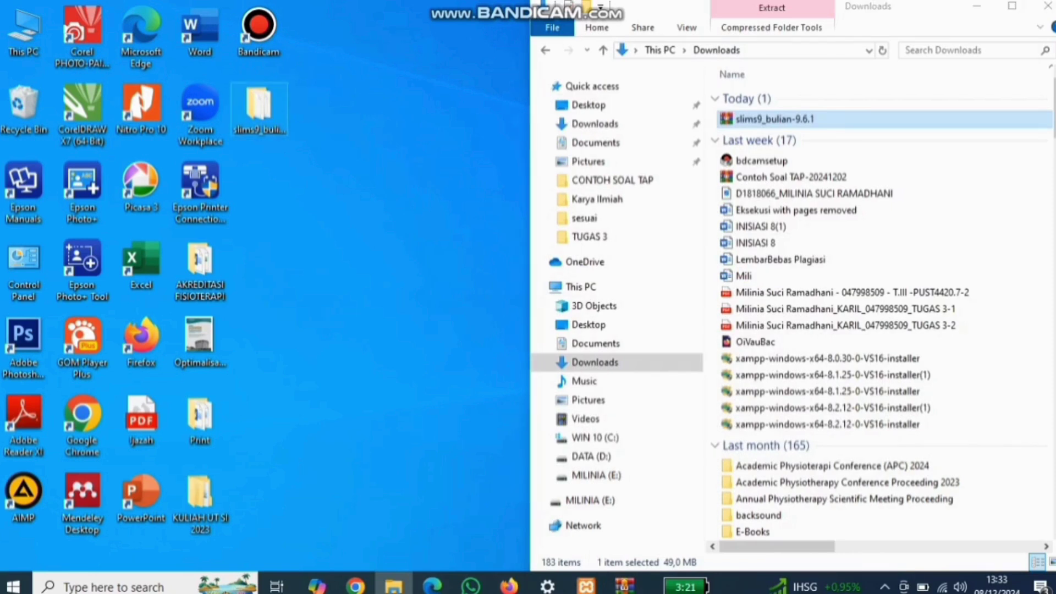
{"action": "right_click", "coordinate": [254, 106]}
{"action": "left_click", "coordinate": [298, 433]}
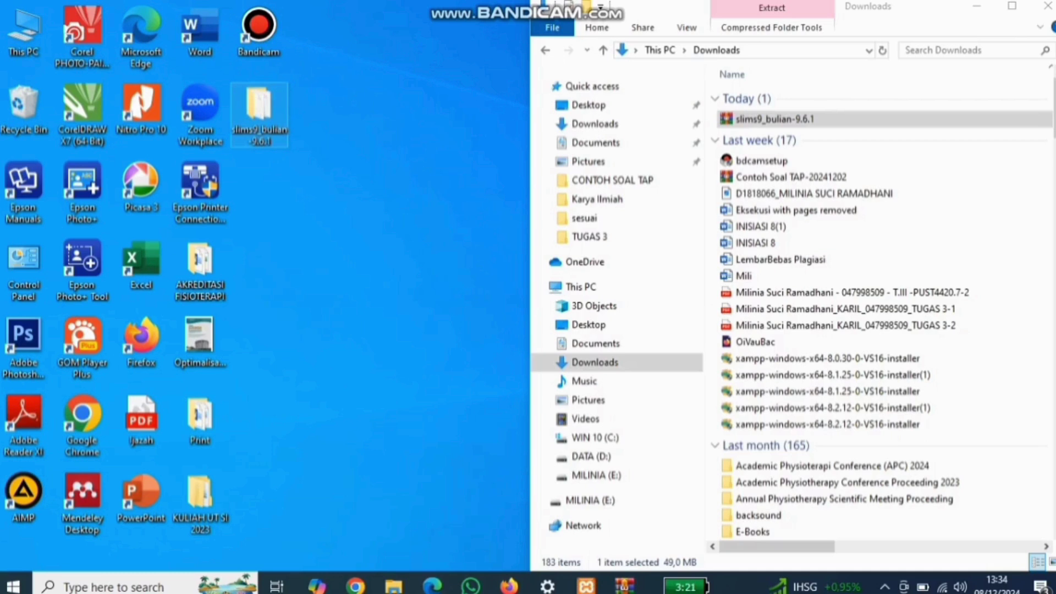
{"action": "right_click", "coordinate": [268, 102]}
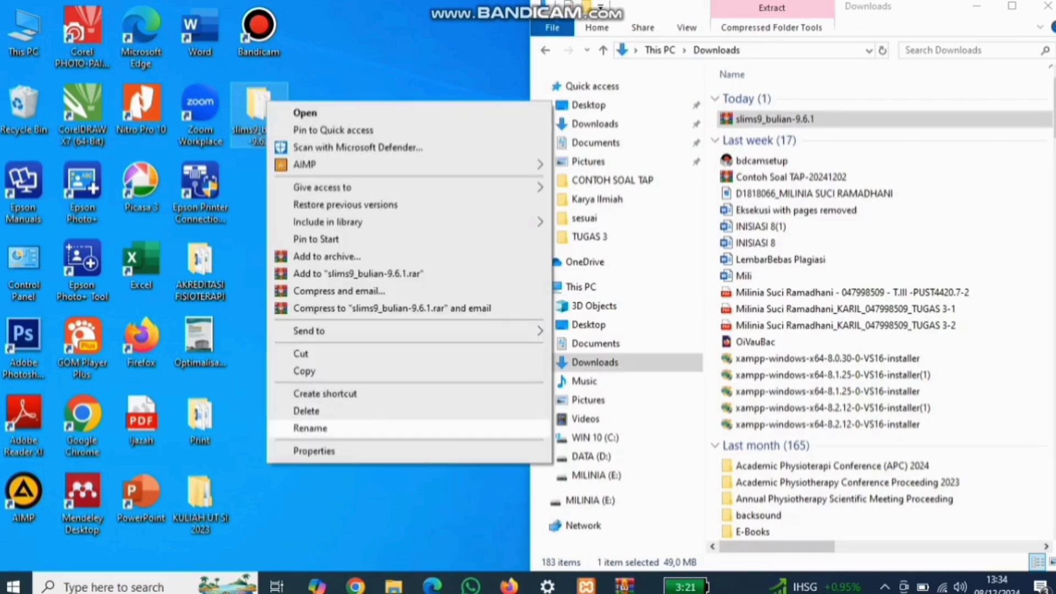
{"action": "left_click", "coordinate": [310, 428]}
{"action": "type", "text": "Milinia"}
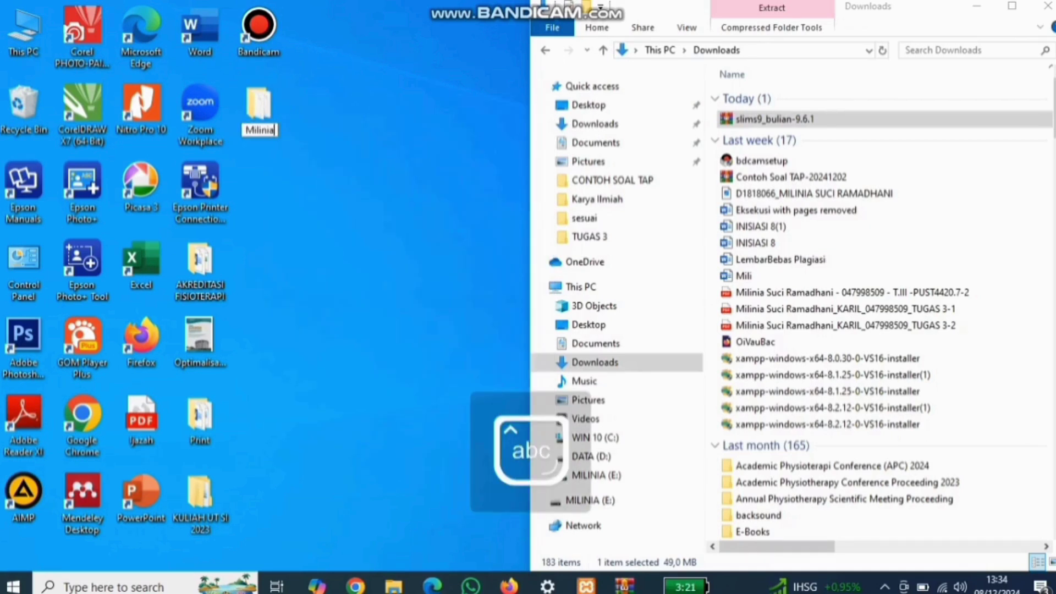
{"action": "key", "text": "Return"}
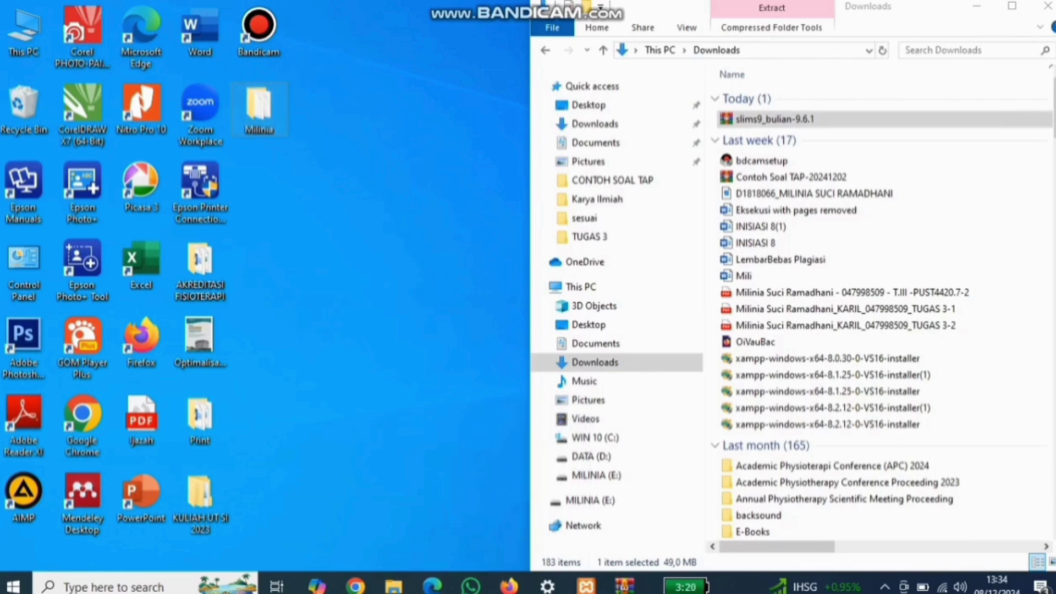
{"action": "key", "text": "ctrl+x"}
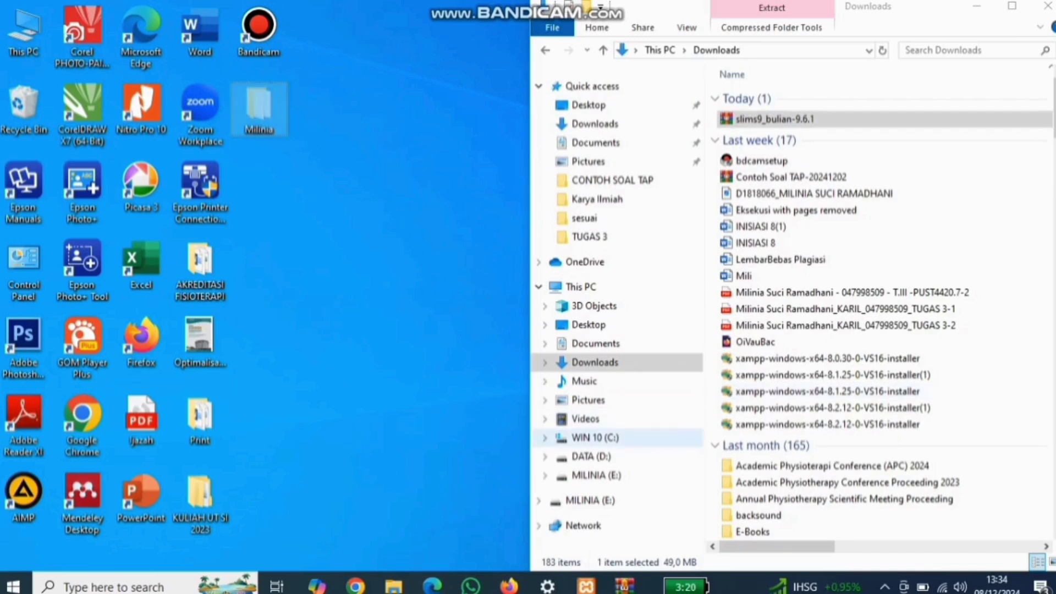
Step: Paste the cut SLiMS folder into C:\xampp\htdocs on the WIN 10 (C:) drive
{"action": "left_click", "coordinate": [596, 439]}
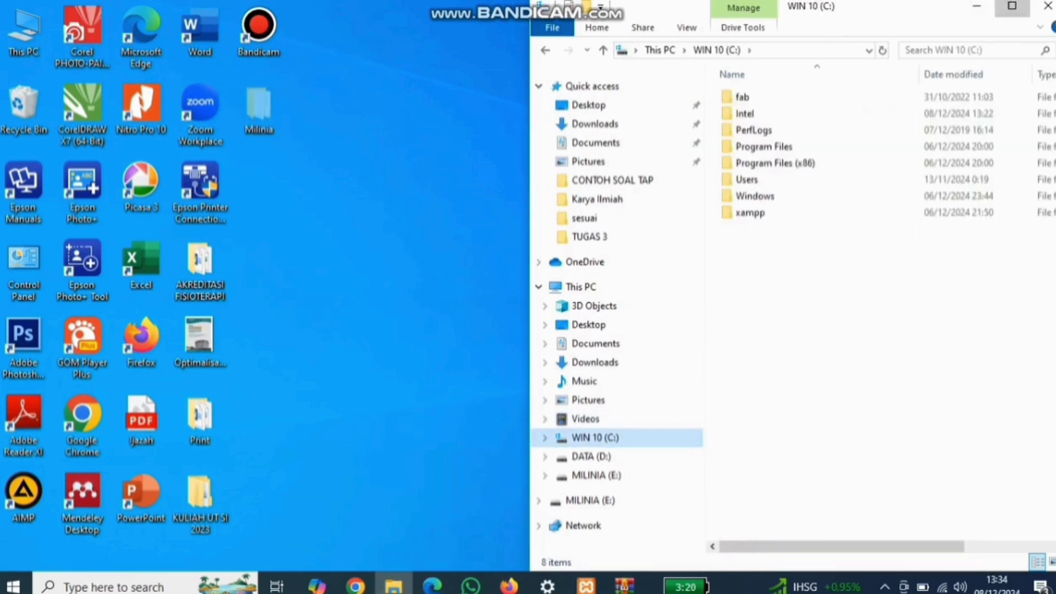
{"action": "left_click", "coordinate": [1012, 6]}
{"action": "double_click", "coordinate": [215, 212]}
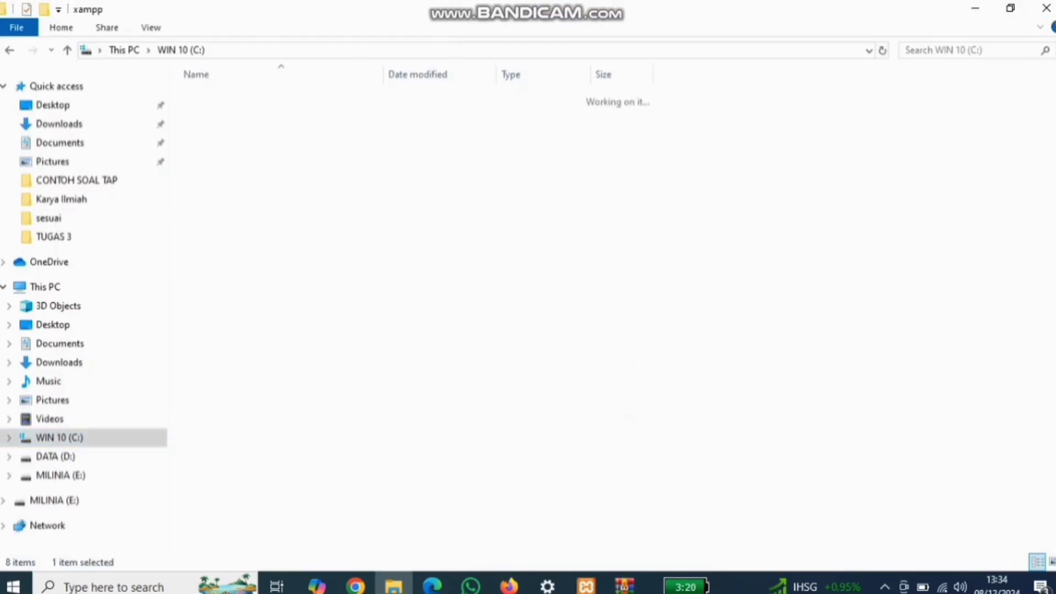
{"action": "left_click", "coordinate": [214, 180]}
{"action": "double_click", "coordinate": [214, 180]}
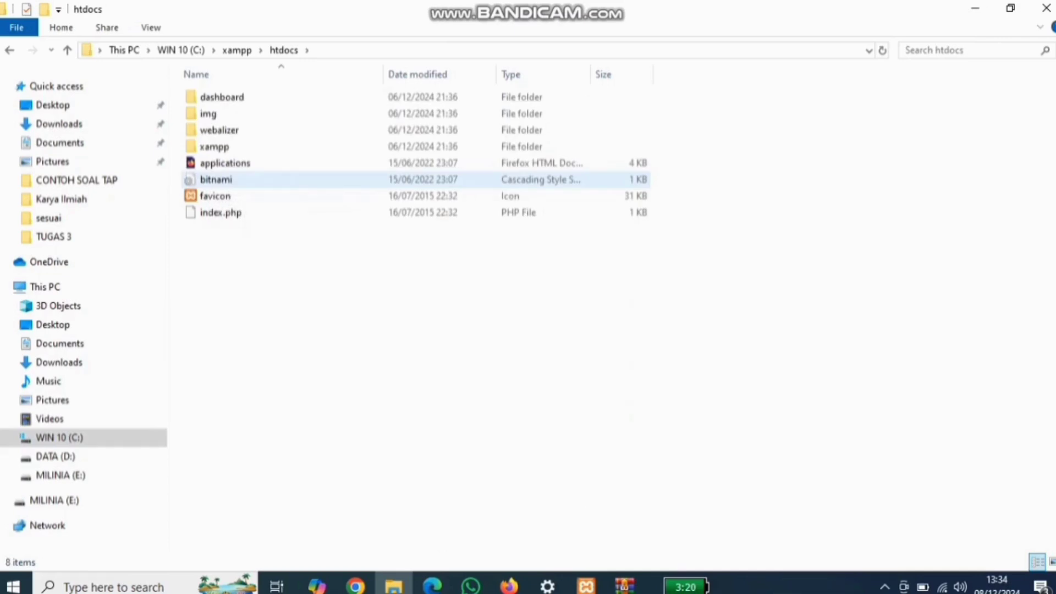
{"action": "key", "text": "ctrl+v"}
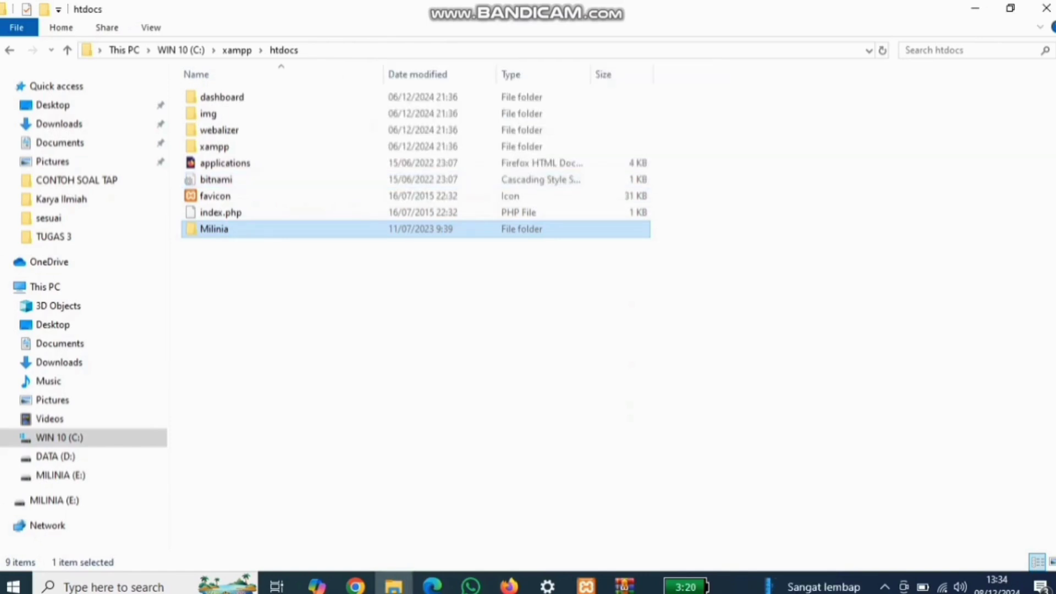
{"action": "mouse_move", "coordinate": [547, 587]}
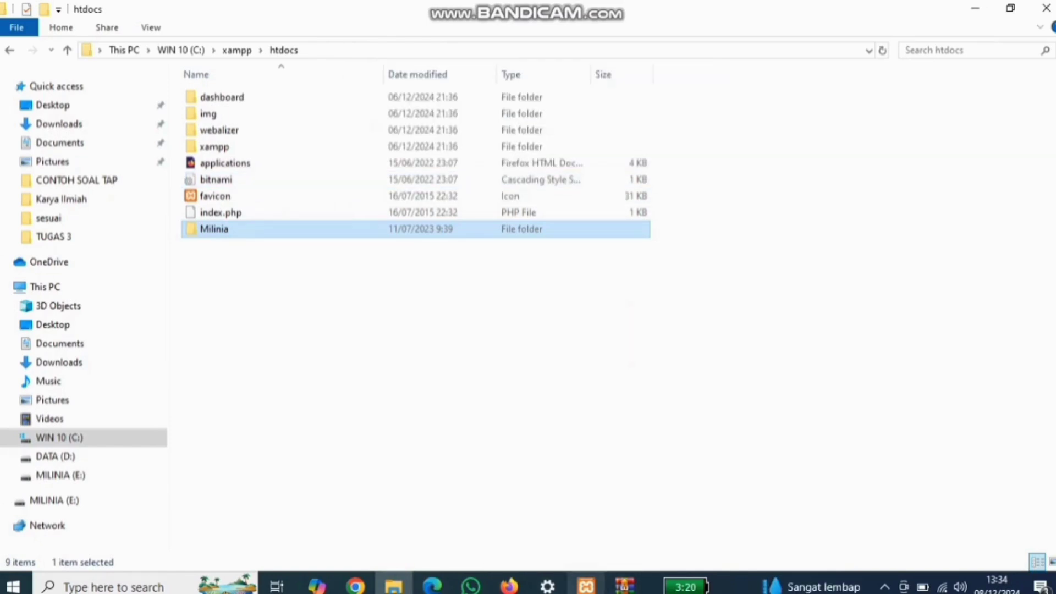
{"action": "left_click", "coordinate": [587, 586]}
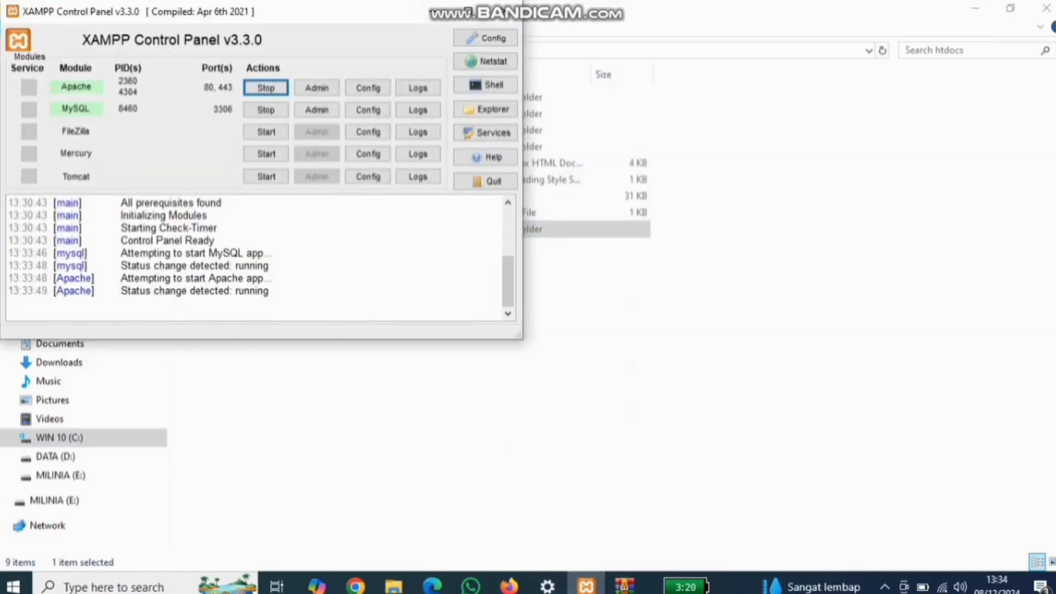
Step: Load localhost/phpmyadmin in a new Firefox tab
{"action": "left_click", "coordinate": [975, 9]}
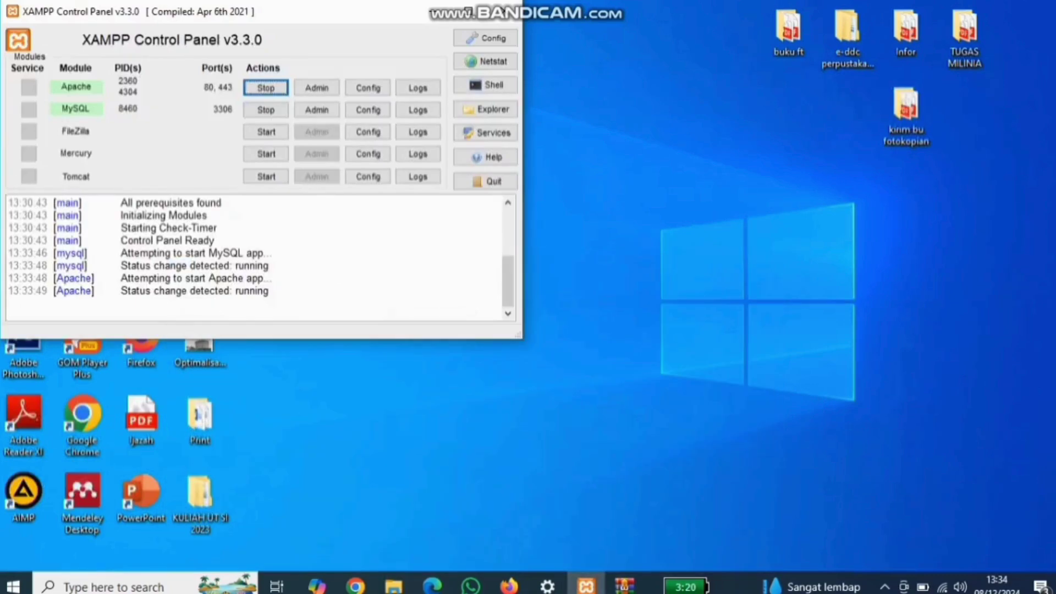
{"action": "left_click", "coordinate": [509, 587]}
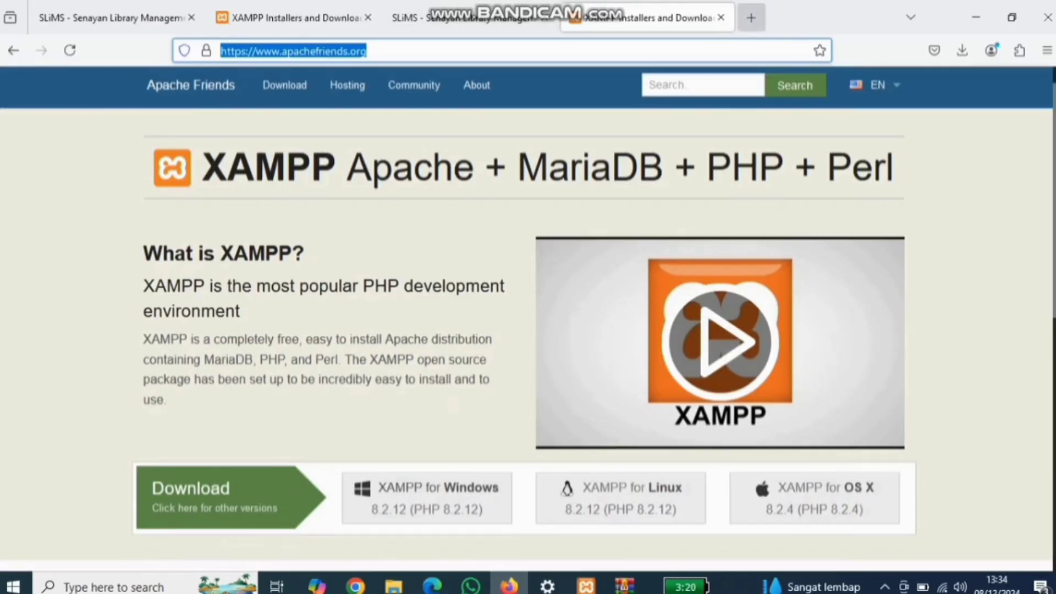
{"action": "key", "text": "ctrl+t"}
{"action": "type", "text": "localhost/"}
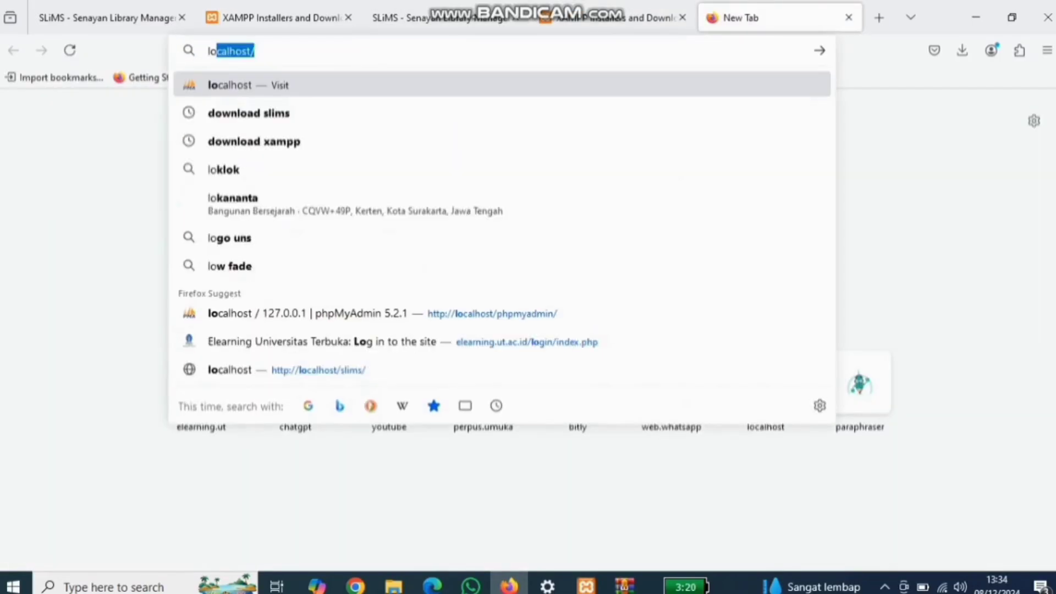
{"action": "key", "text": "Right"}
{"action": "type", "text": "ph"}
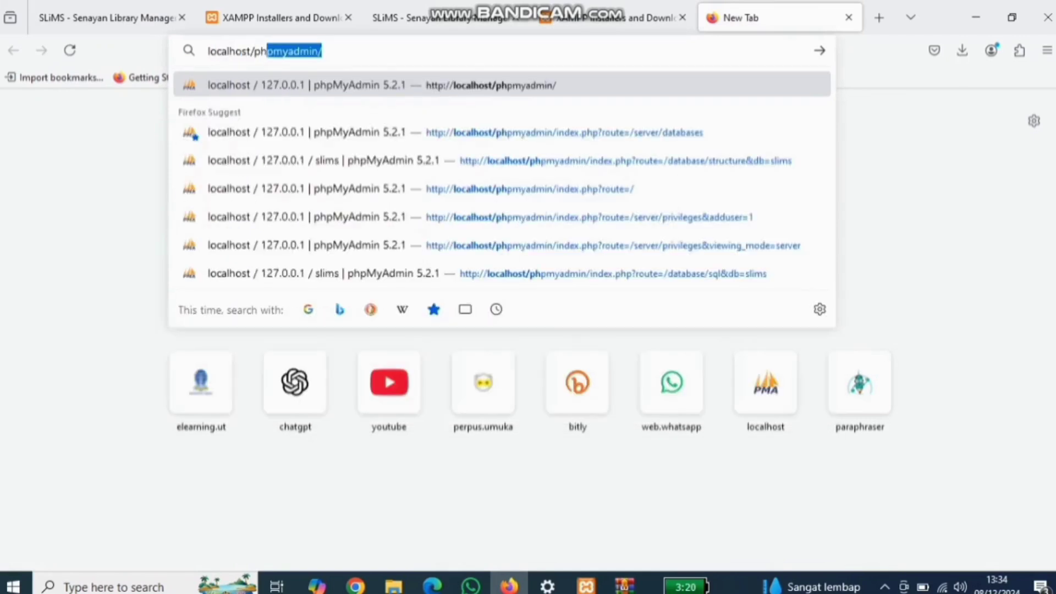
{"action": "key", "text": "Return"}
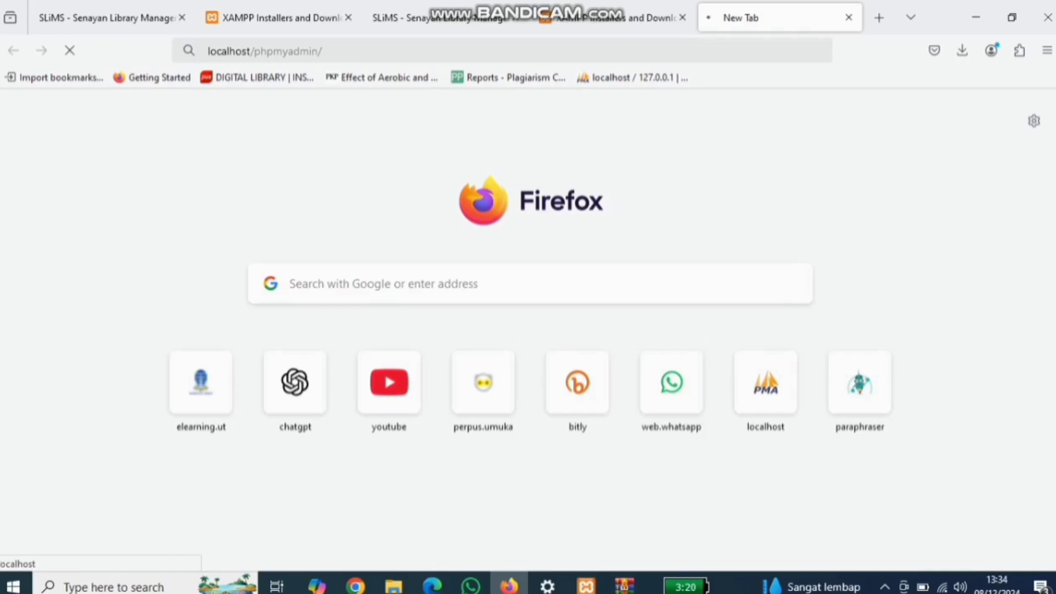
Step: Choose New in phpMyAdmin's navigation tree to reach the Databases page
{"action": "mouse_move", "coordinate": [393, 585]}
{"action": "left_click", "coordinate": [394, 586]}
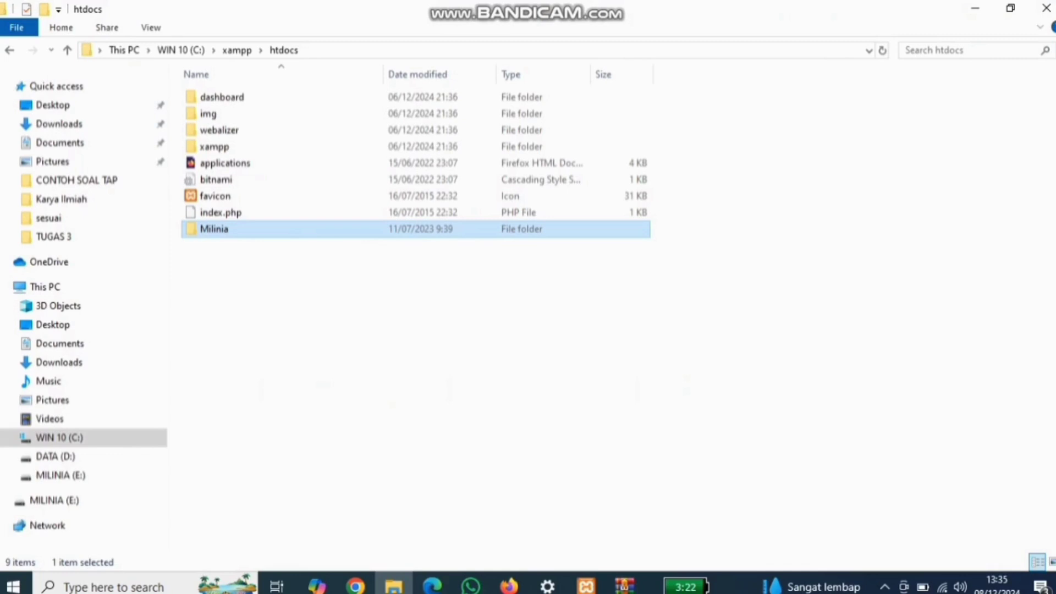
{"action": "left_click", "coordinate": [975, 9]}
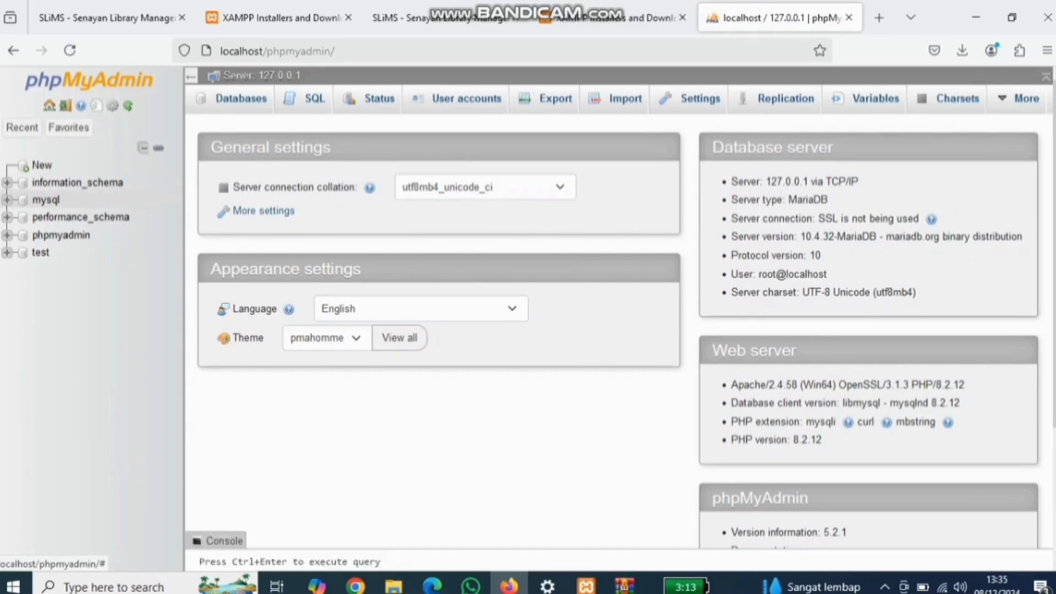
{"action": "left_click", "coordinate": [41, 165]}
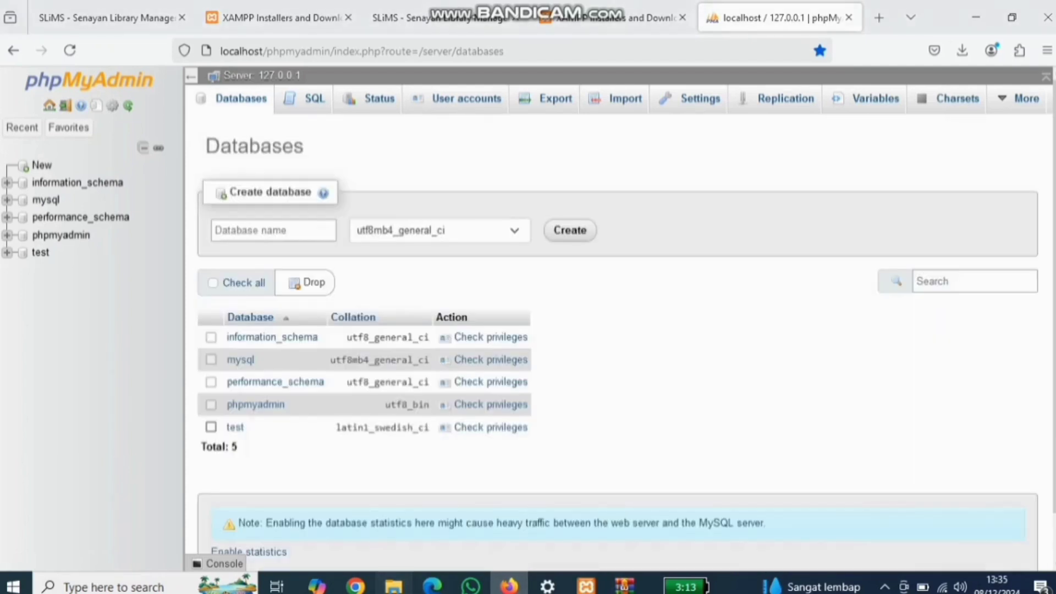
{"action": "left_click", "coordinate": [394, 585]}
Step: Rename the htdocs SLiMS folder, replacing its capital first letter with lowercase 'm'
{"action": "right_click", "coordinate": [294, 229]}
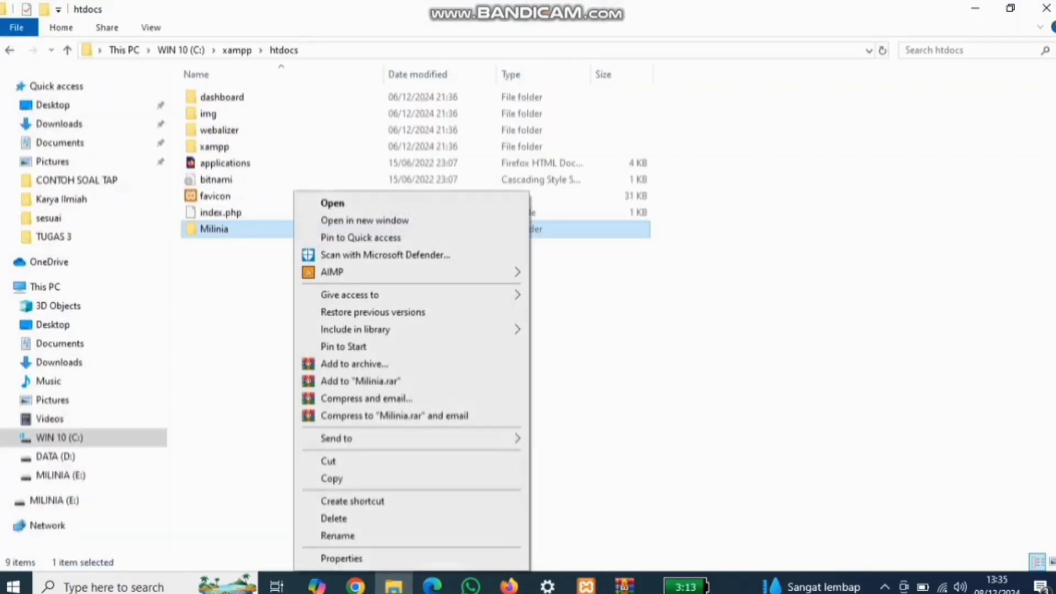
{"action": "left_click", "coordinate": [338, 535]}
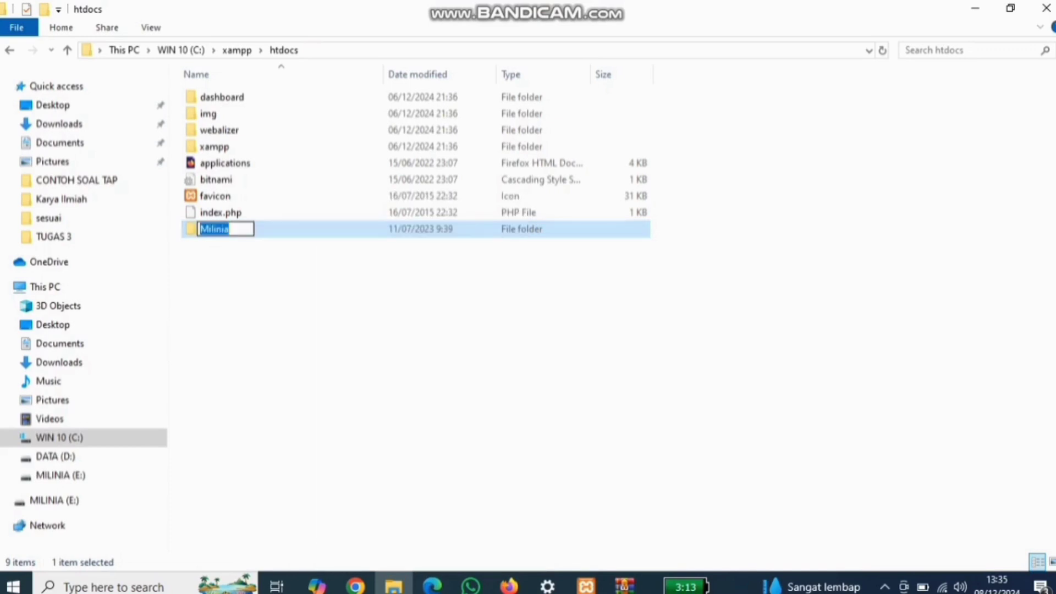
{"action": "key", "text": "Left"}
{"action": "key", "text": "Delete"}
{"action": "type", "text": "m"}
{"action": "key", "text": "Return"}
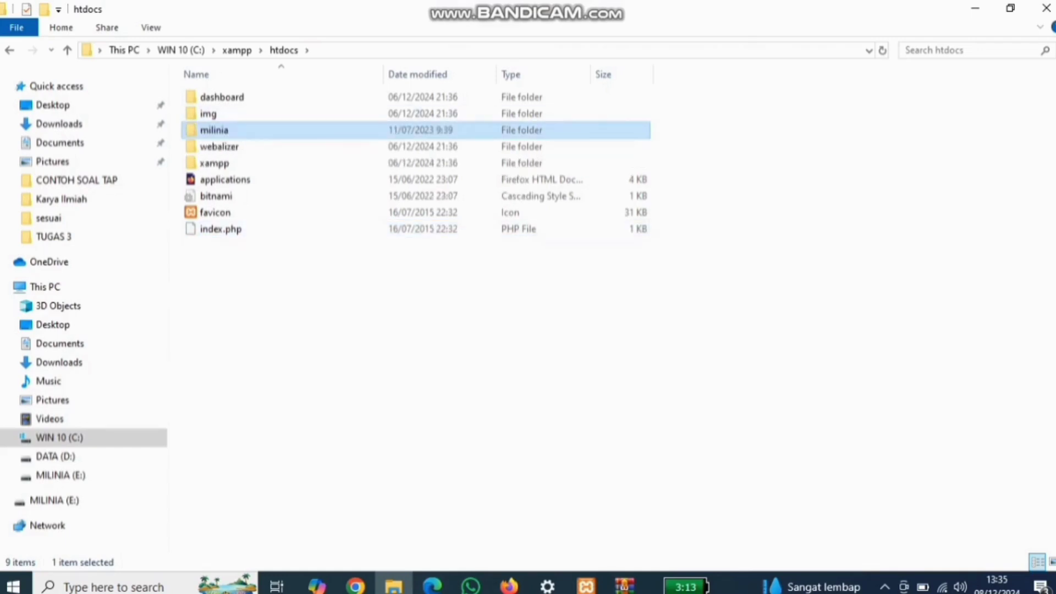
{"action": "left_click", "coordinate": [974, 7]}
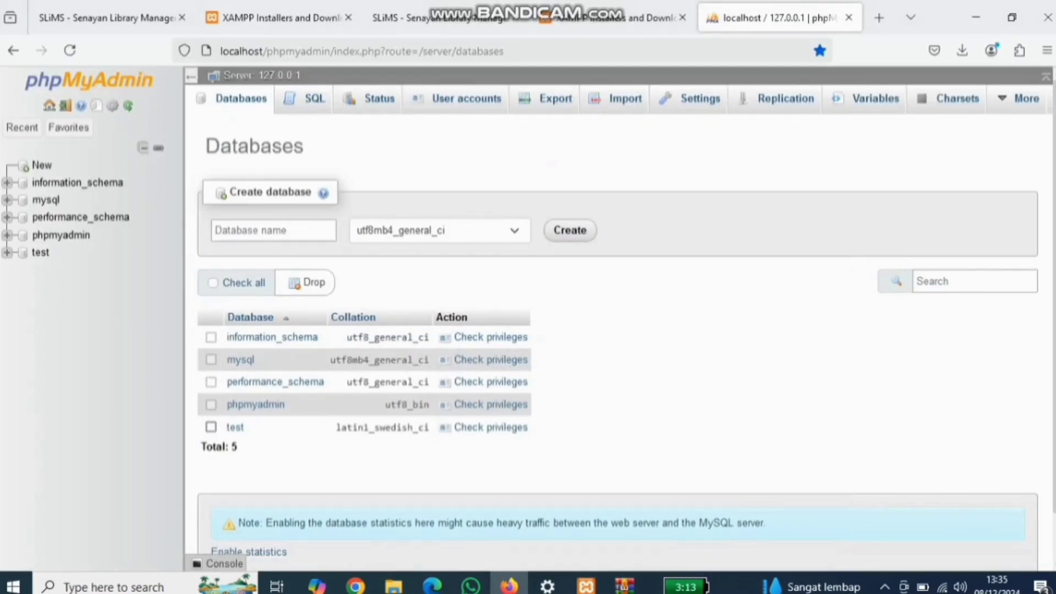
Step: Create a new database named milinia
{"action": "left_click", "coordinate": [274, 230]}
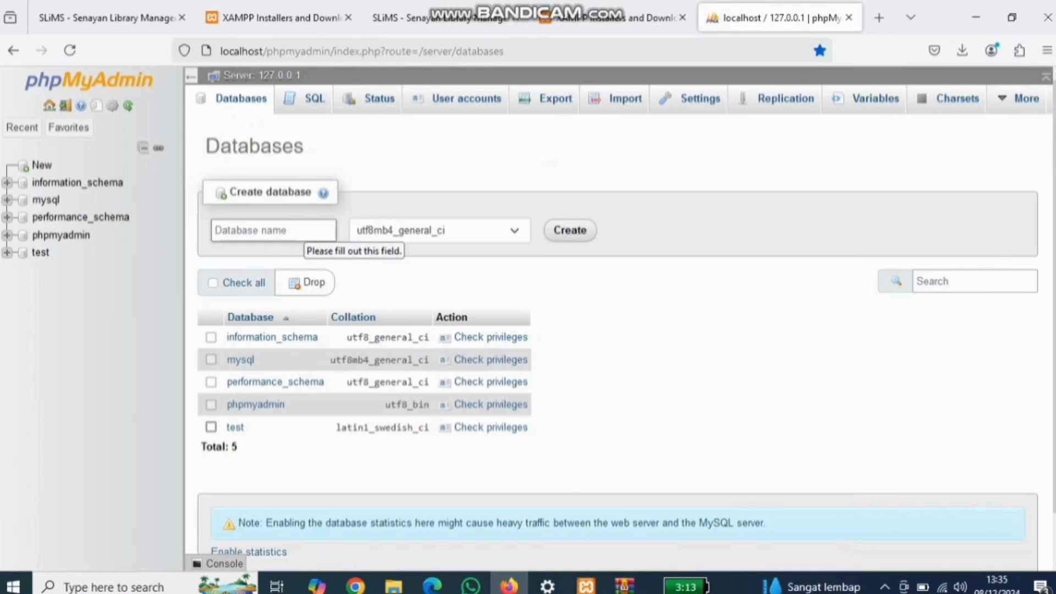
{"action": "mouse_move", "coordinate": [105, 18]}
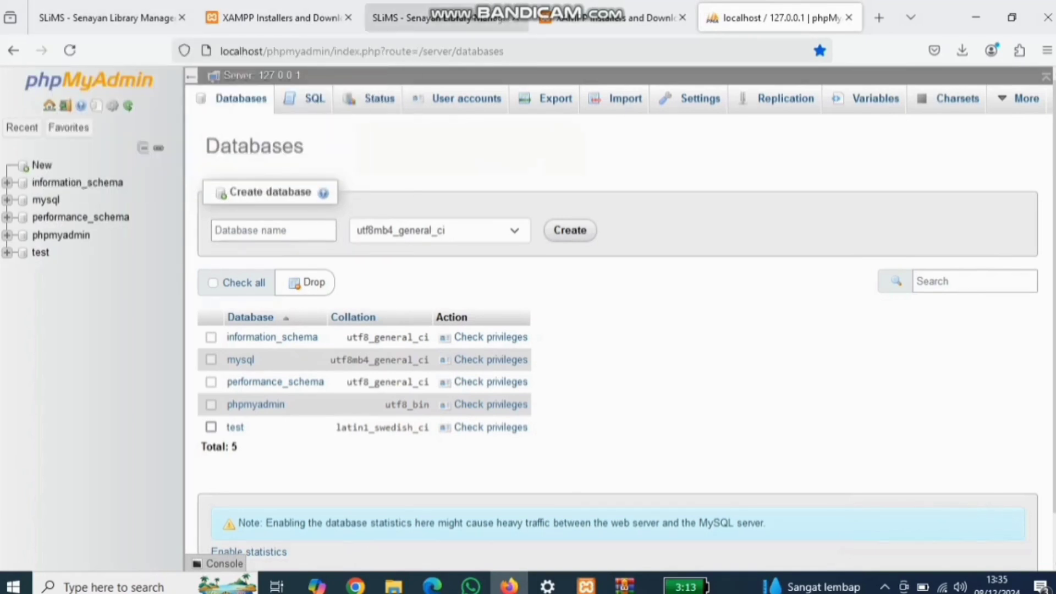
{"action": "left_click", "coordinate": [273, 230]}
{"action": "type", "text": "mili"}
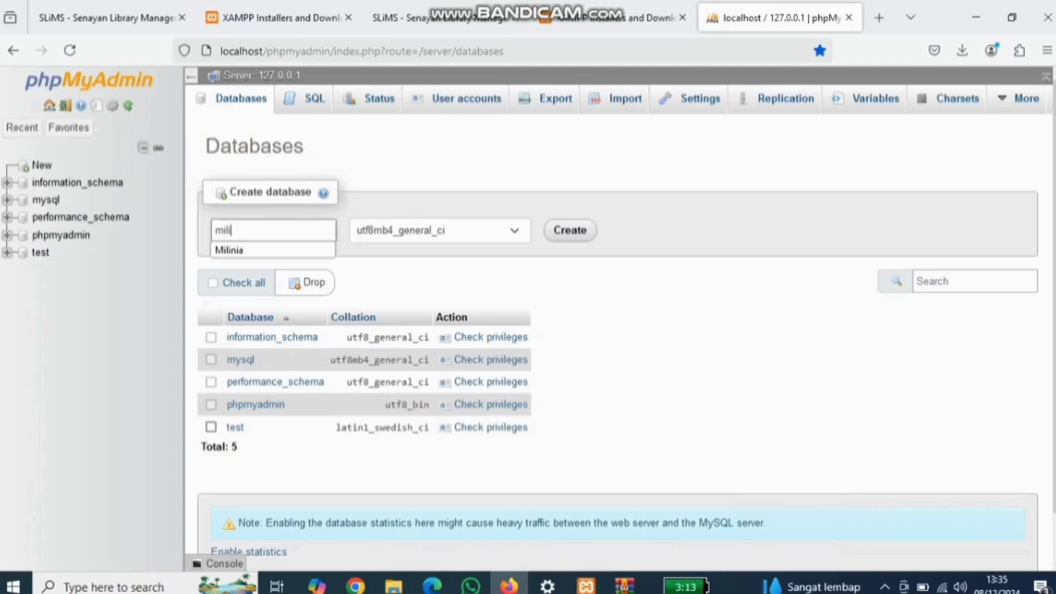
{"action": "type", "text": "nia"}
{"action": "key", "text": "Return"}
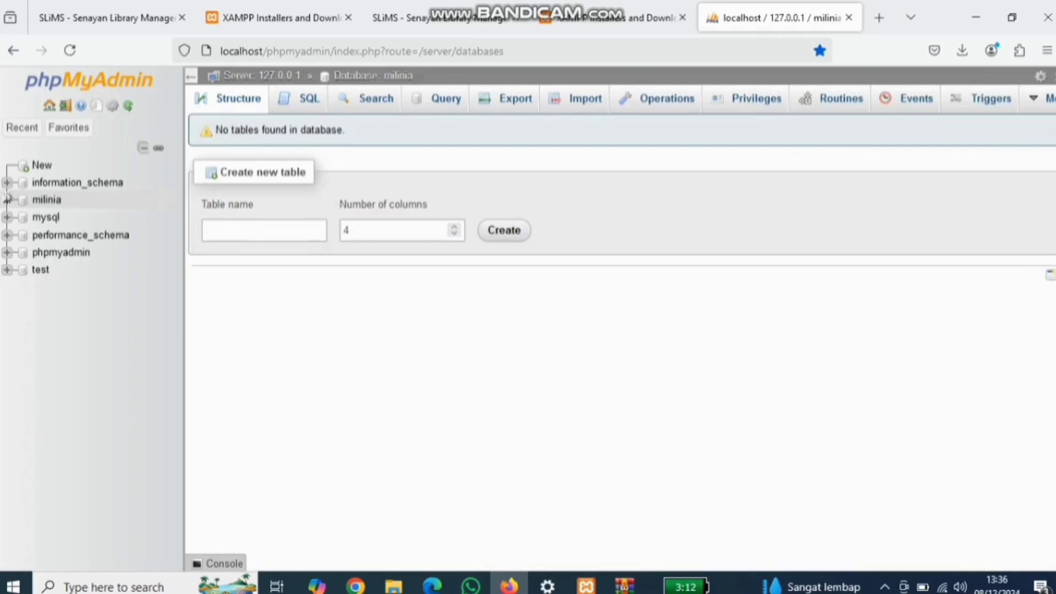
Step: Open the empty milinia database's structure, then return to the full databases list
{"action": "left_click", "coordinate": [7, 199]}
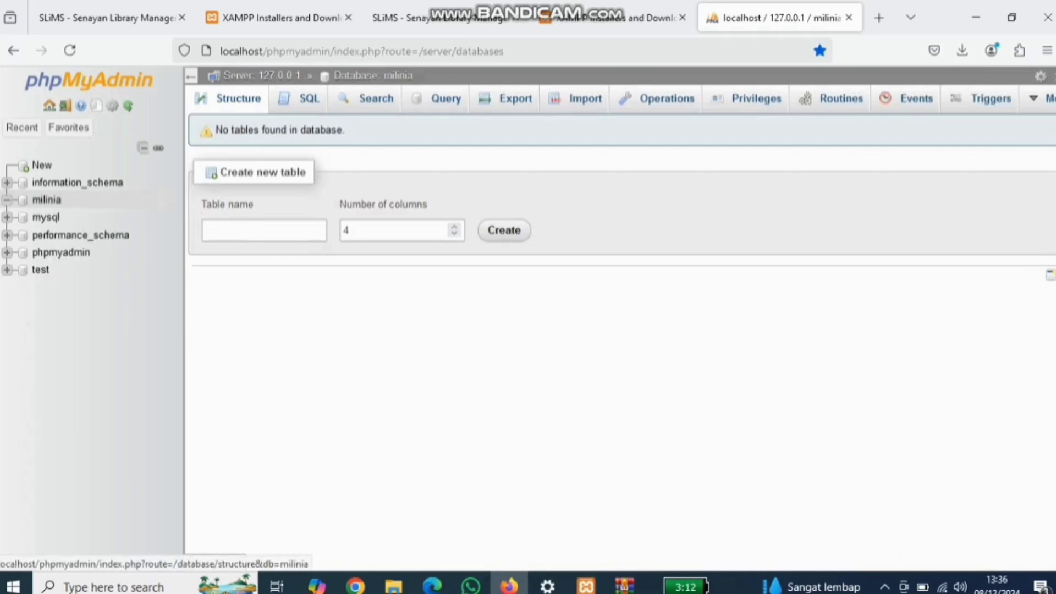
{"action": "left_click", "coordinate": [46, 199]}
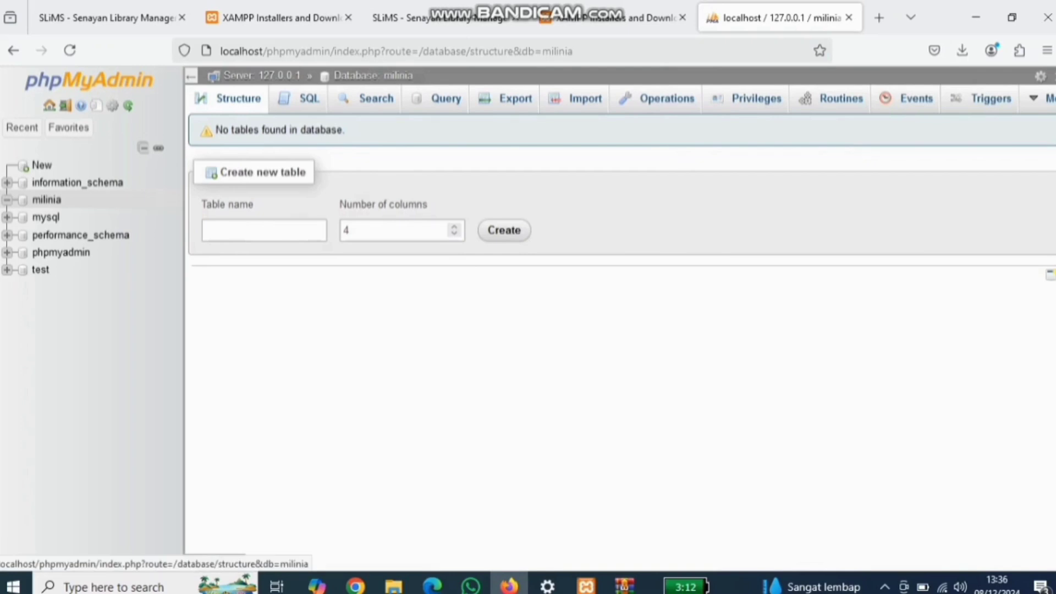
{"action": "left_click", "coordinate": [47, 200]}
{"action": "left_click", "coordinate": [47, 201]}
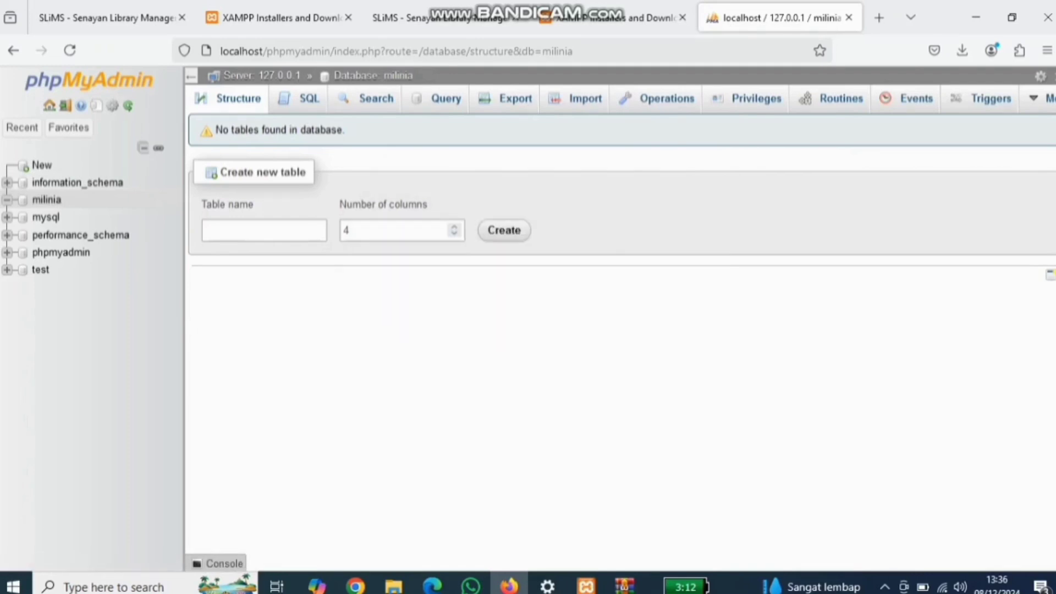
{"action": "left_click", "coordinate": [47, 200]}
{"action": "left_click", "coordinate": [42, 165]}
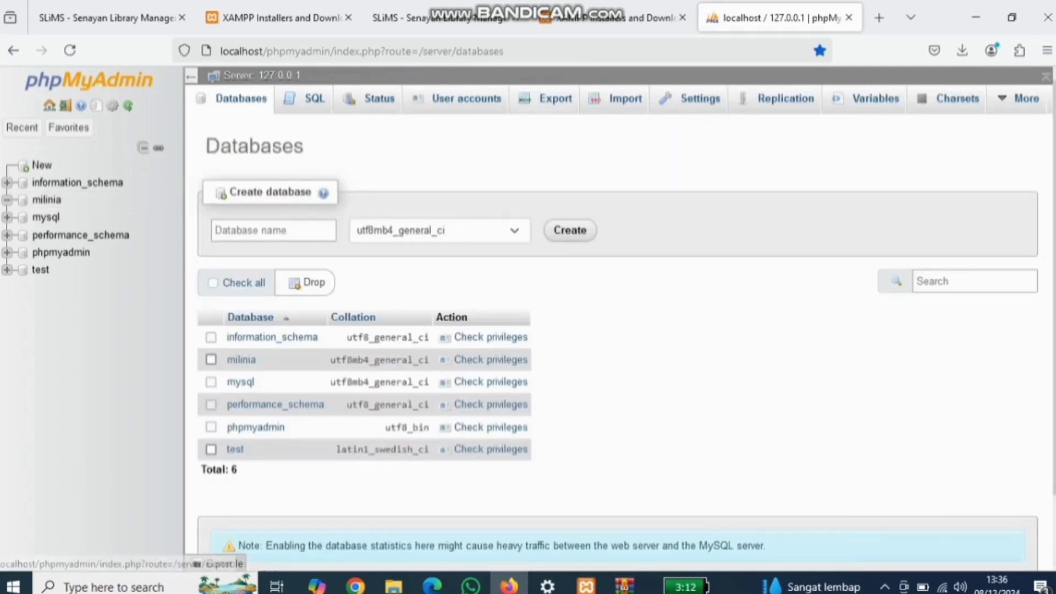
Step: Start a new user account milinia on host Local, entering and retyping its password
{"action": "left_click", "coordinate": [467, 98]}
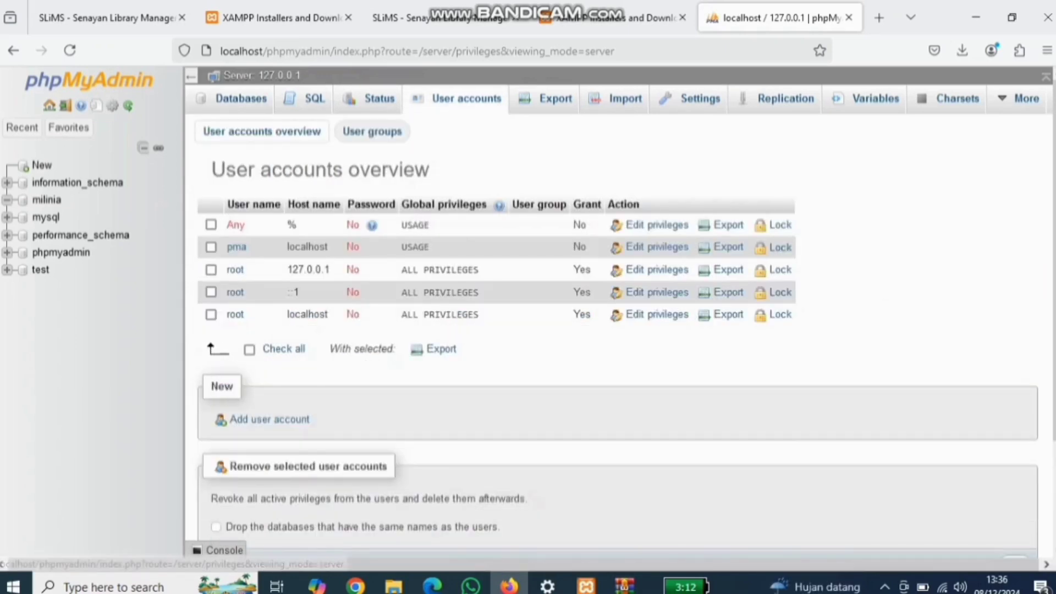
{"action": "left_click", "coordinate": [270, 419]}
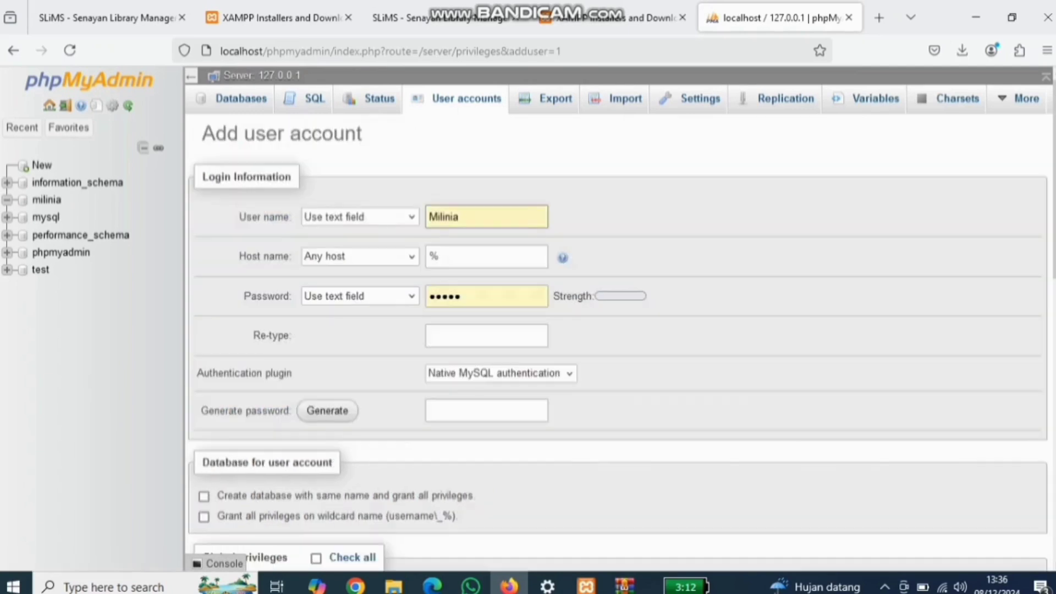
{"action": "double_click", "coordinate": [444, 216]}
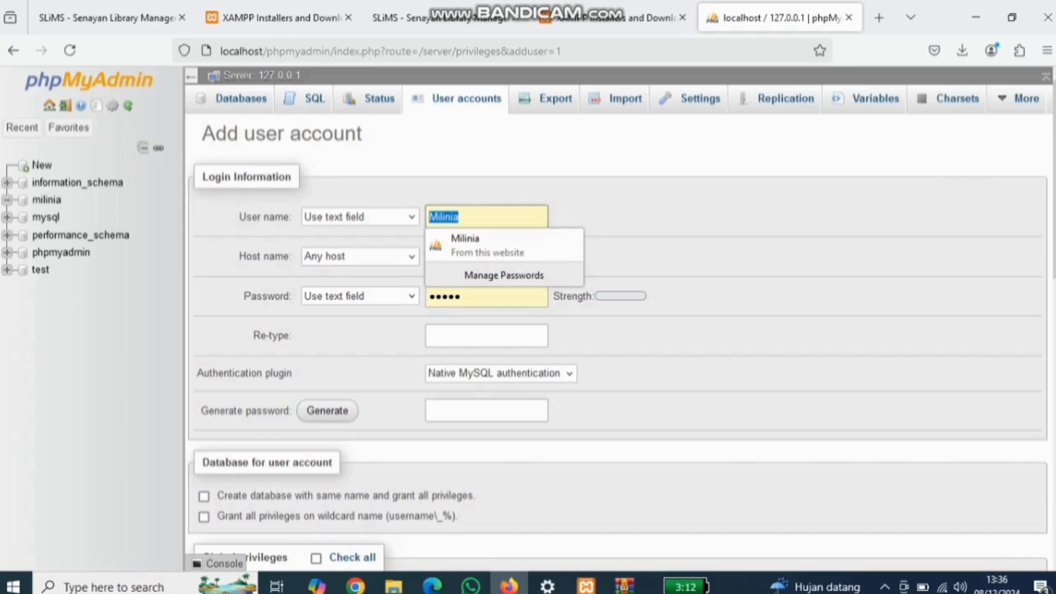
{"action": "type", "text": "milinia"}
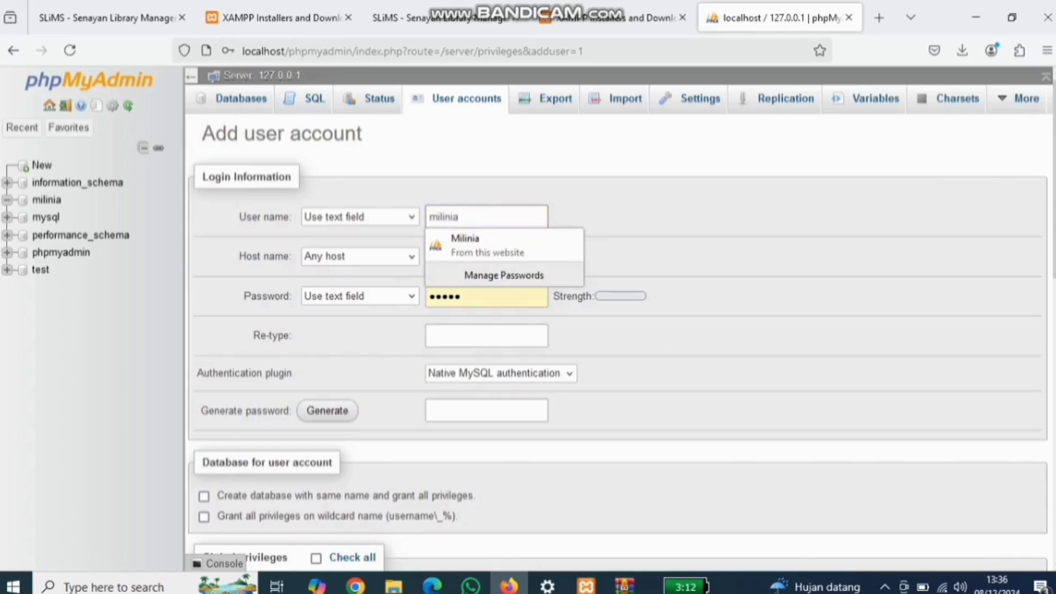
{"action": "left_click", "coordinate": [360, 256]}
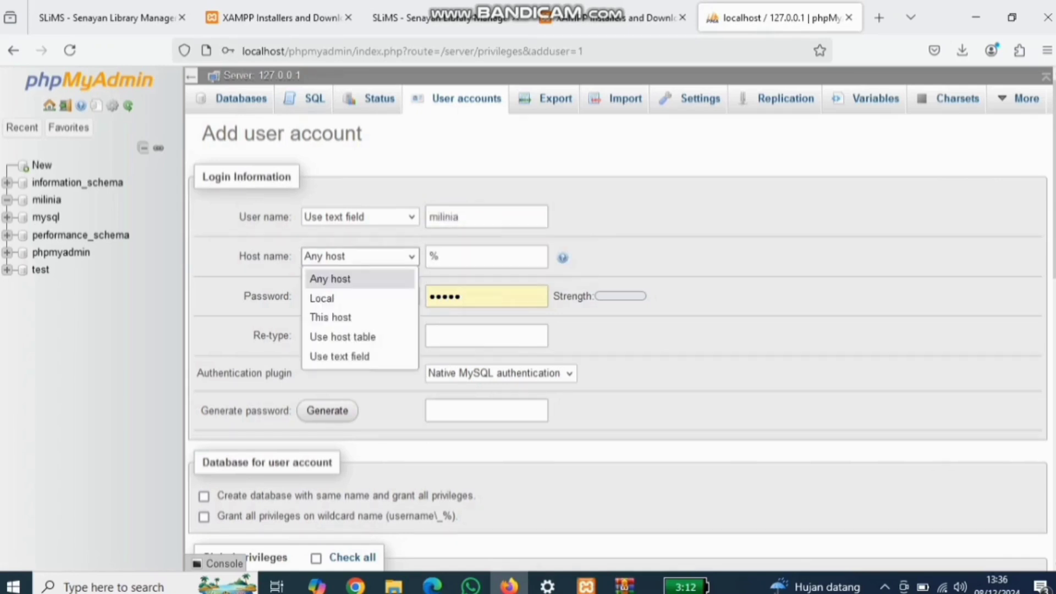
{"action": "left_click", "coordinate": [330, 298]}
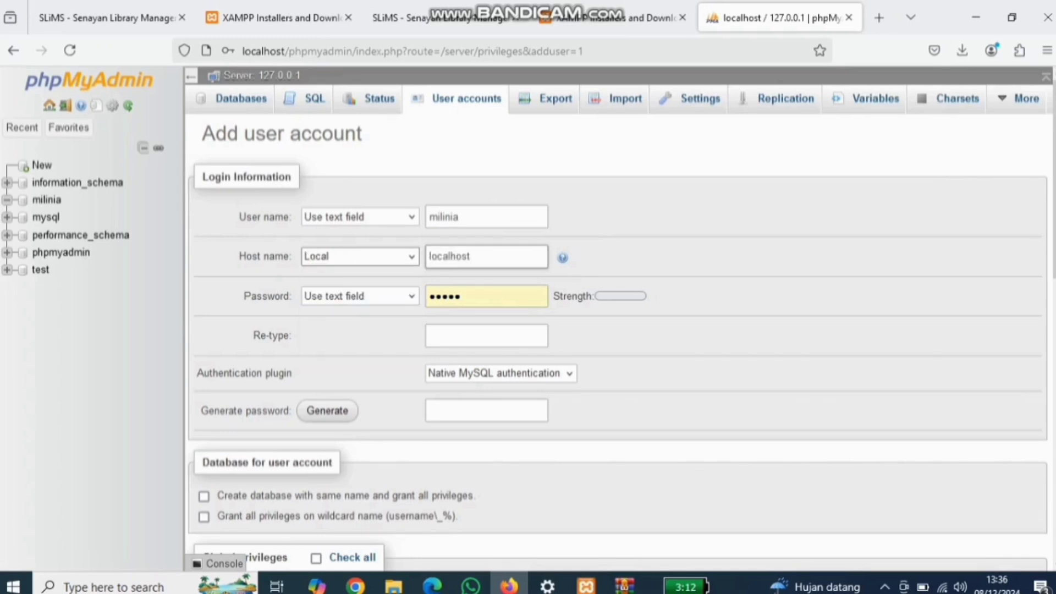
{"action": "key", "text": "Tab"}
{"action": "key", "text": "Tab"}
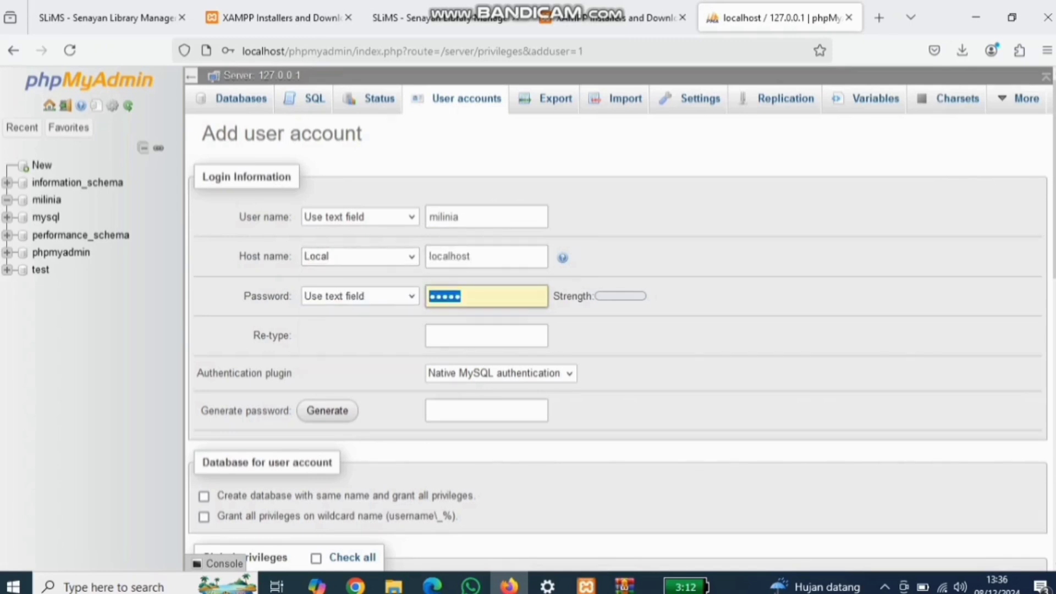
{"action": "type", "text": "admin"}
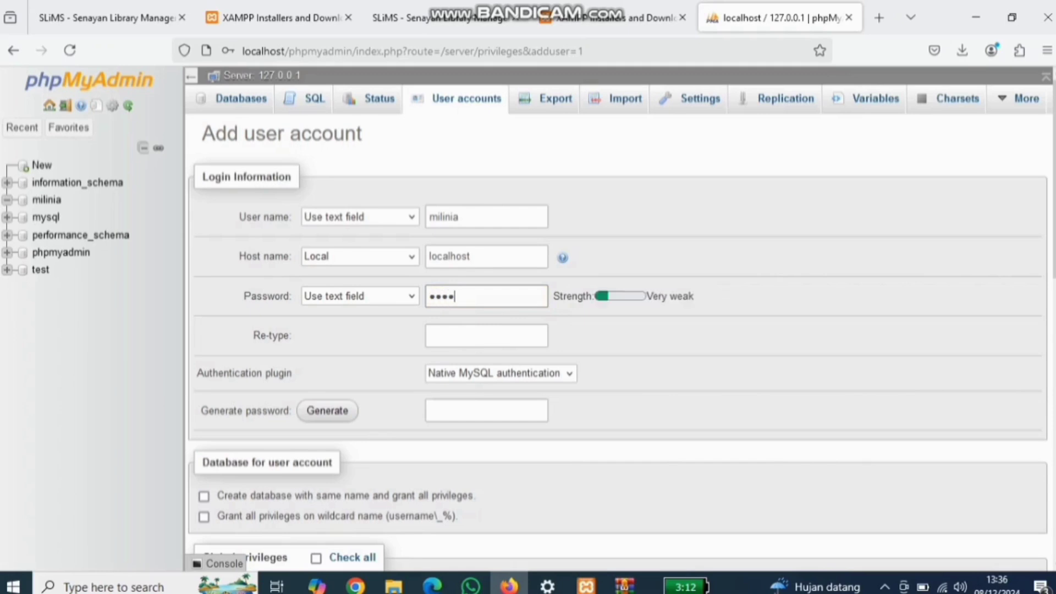
{"action": "key", "text": "Tab"}
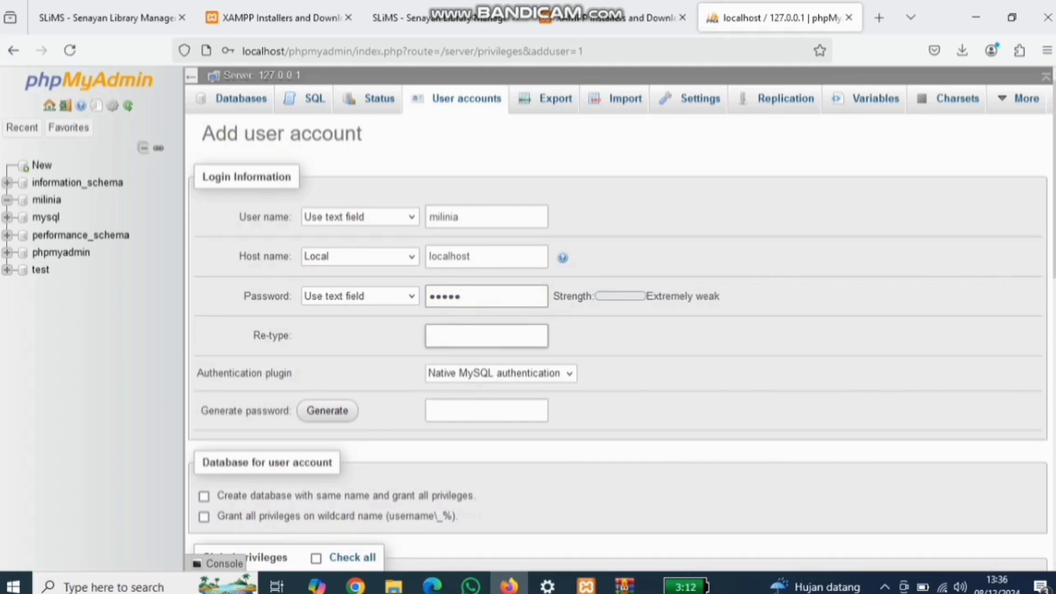
{"action": "type", "text": "admin"}
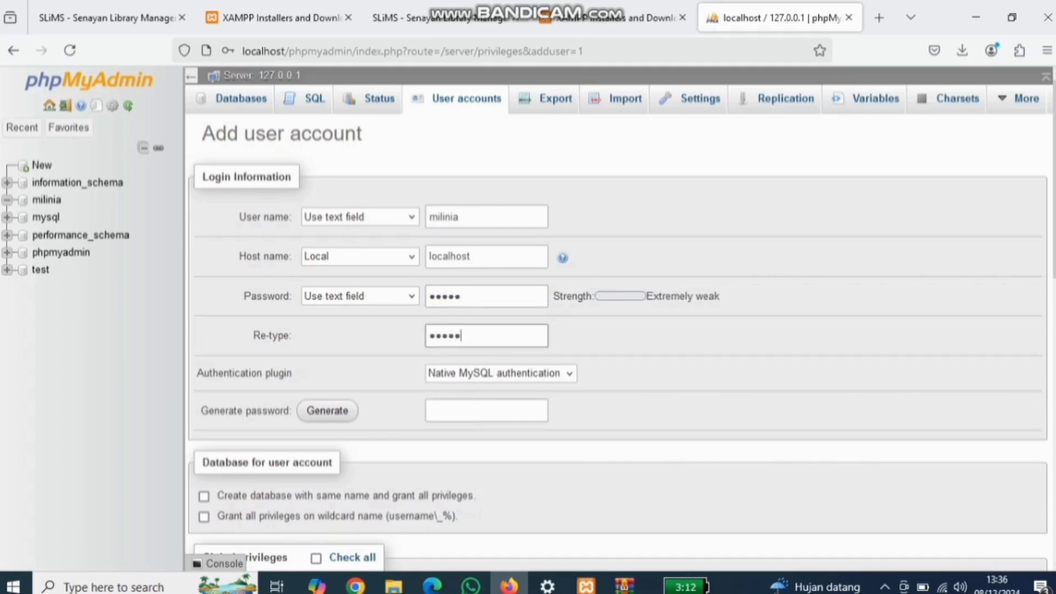
Step: Tick Check all global privileges and submit the new account
{"action": "scroll", "coordinate": [621, 343], "scroll_direction": "down", "scroll_amount": 3}
{"action": "scroll", "coordinate": [451, 297], "scroll_direction": "down", "scroll_amount": 1}
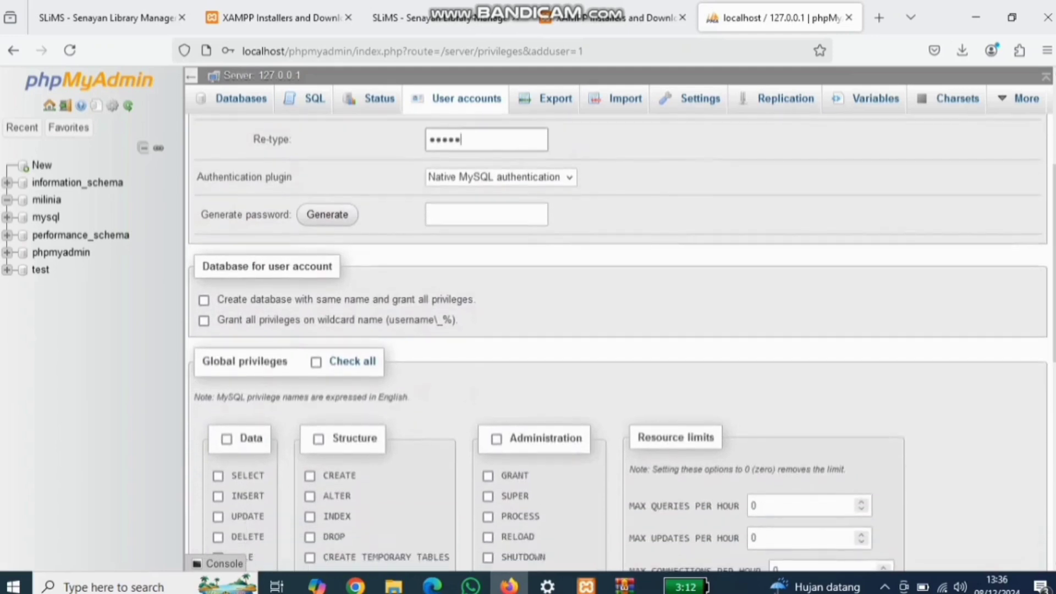
{"action": "scroll", "coordinate": [451, 297], "scroll_direction": "down", "scroll_amount": 1}
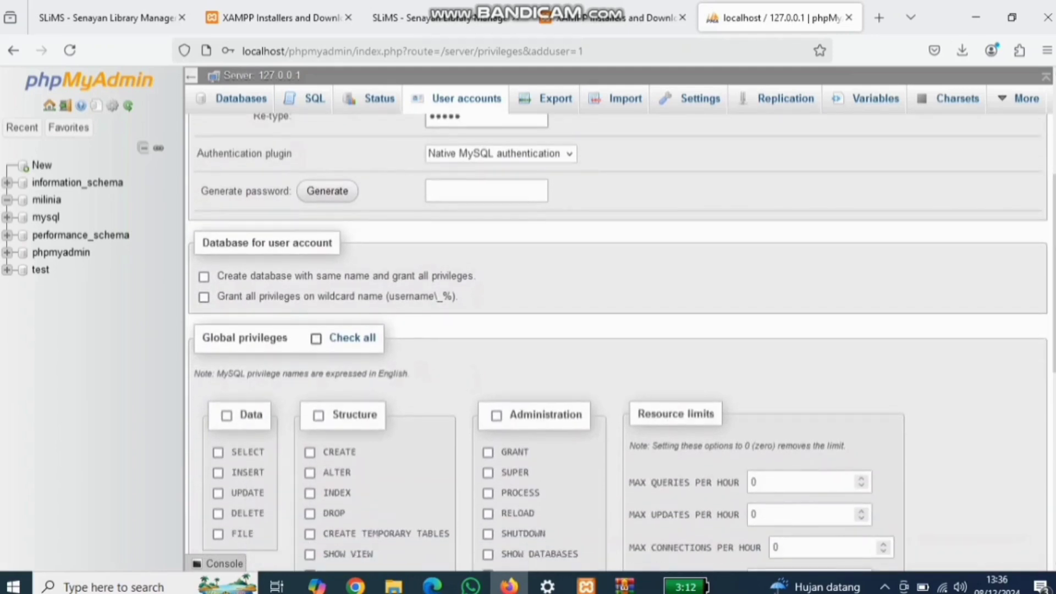
{"action": "left_click", "coordinate": [316, 338]}
{"action": "scroll", "coordinate": [616, 341], "scroll_direction": "down", "scroll_amount": 8}
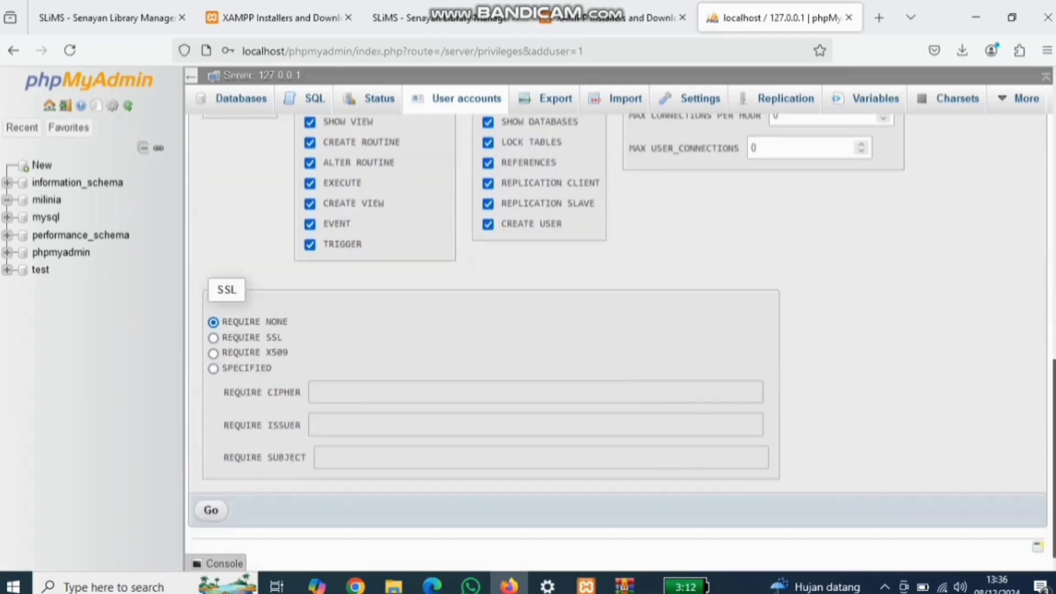
{"action": "left_click", "coordinate": [211, 510]}
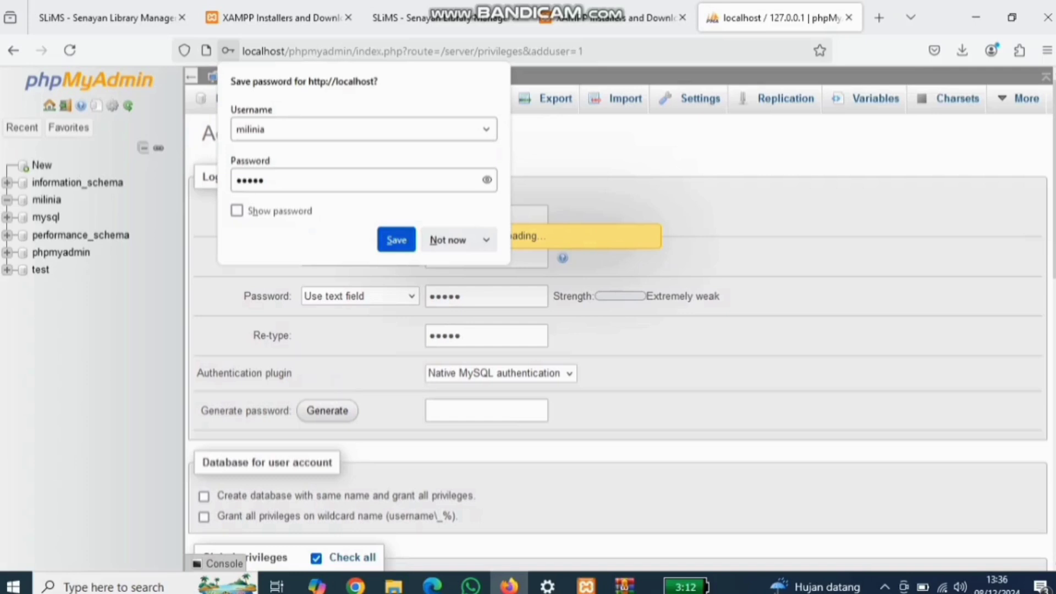
{"action": "left_click", "coordinate": [448, 240]}
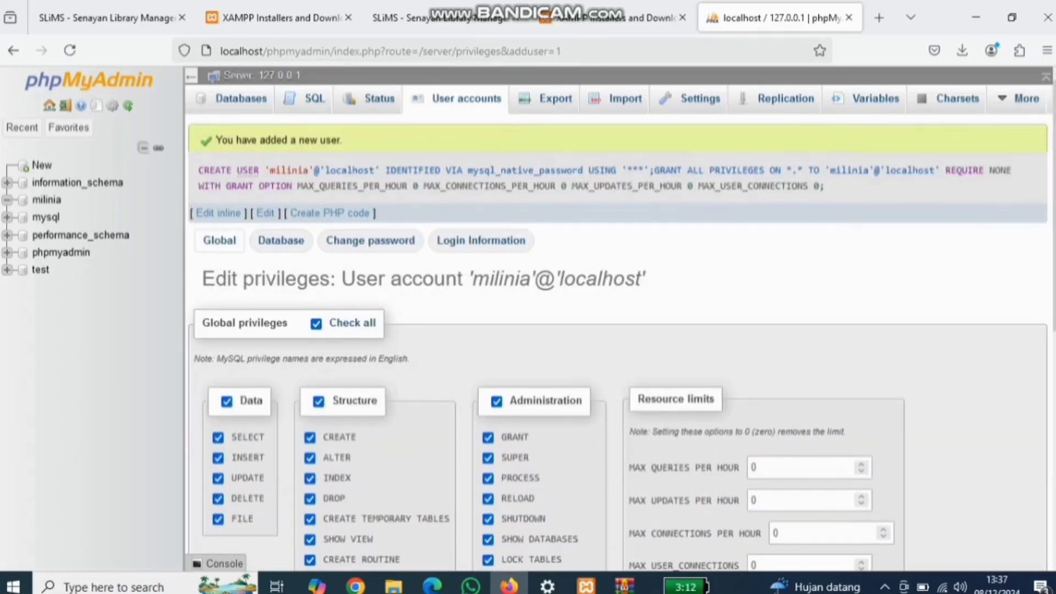
{"action": "scroll", "coordinate": [616, 341], "scroll_direction": "down", "scroll_amount": 8}
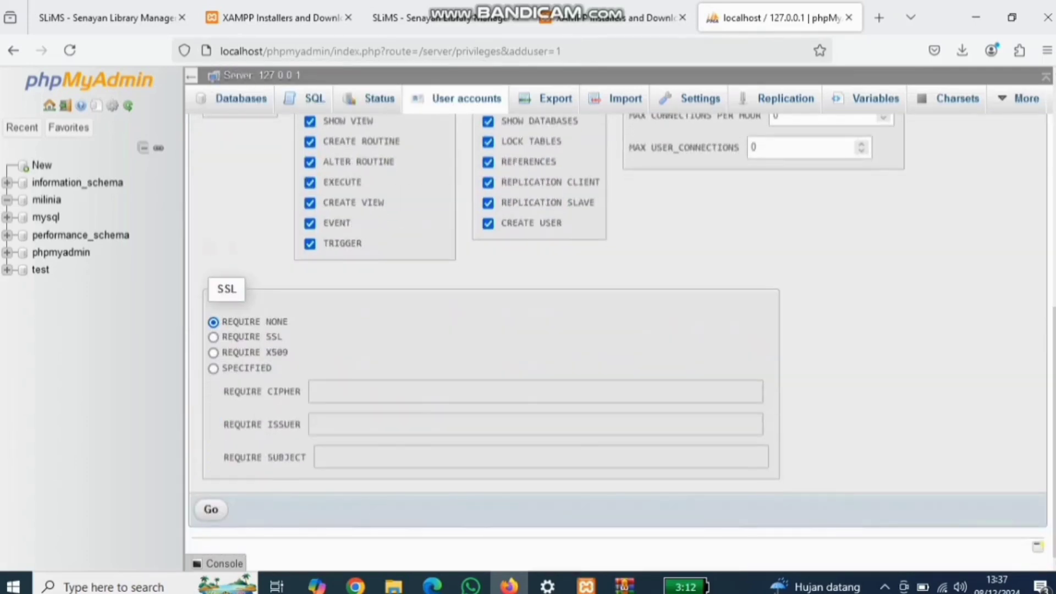
{"action": "left_click", "coordinate": [211, 509]}
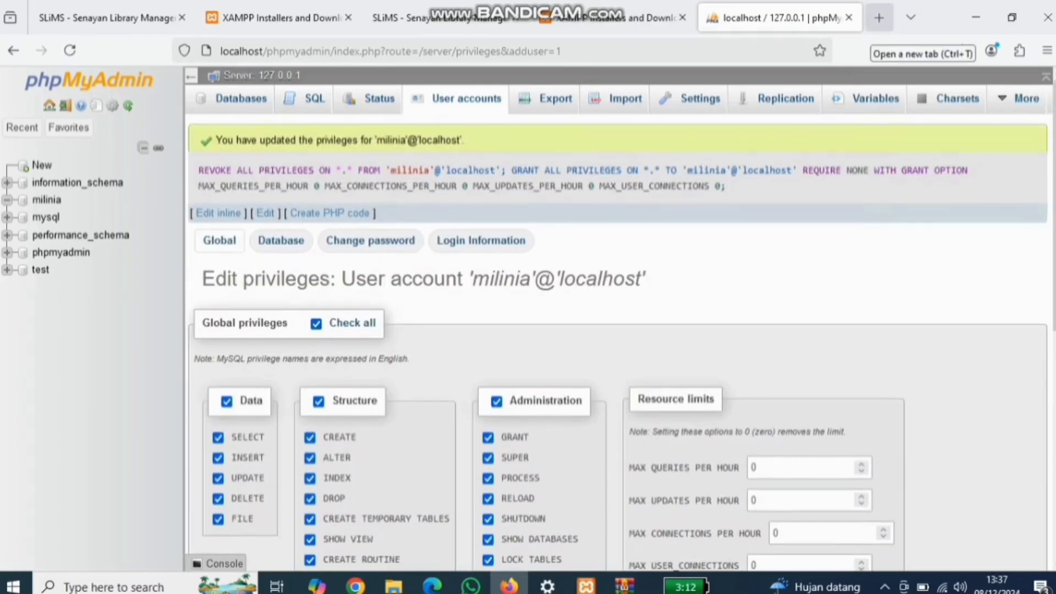
Step: Load localhost/milinia in a new Firefox tab to reach the SLiMS installer
{"action": "left_click", "coordinate": [879, 17]}
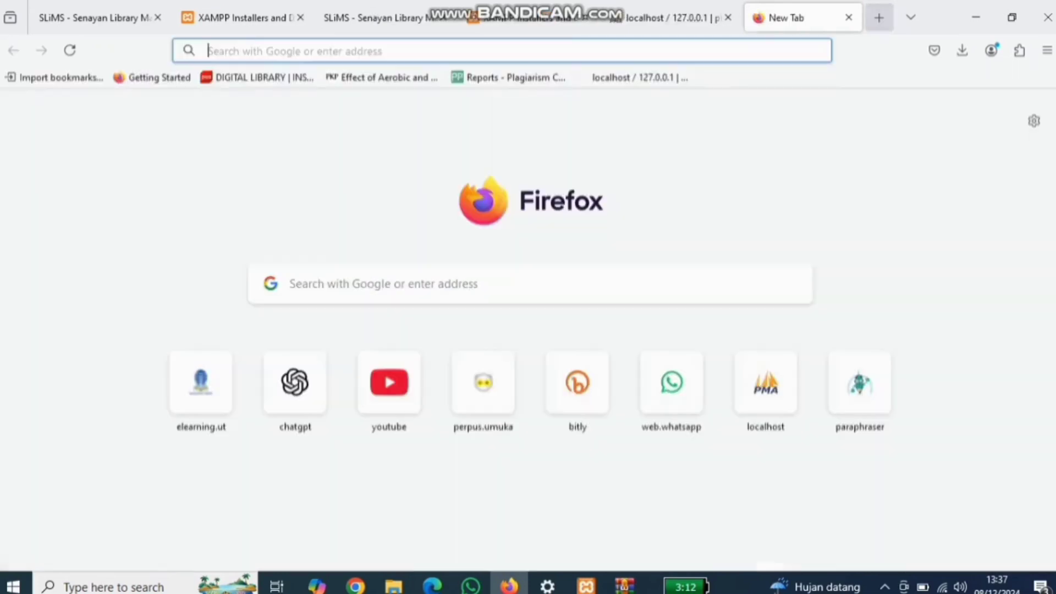
{"action": "type", "text": "localhost"}
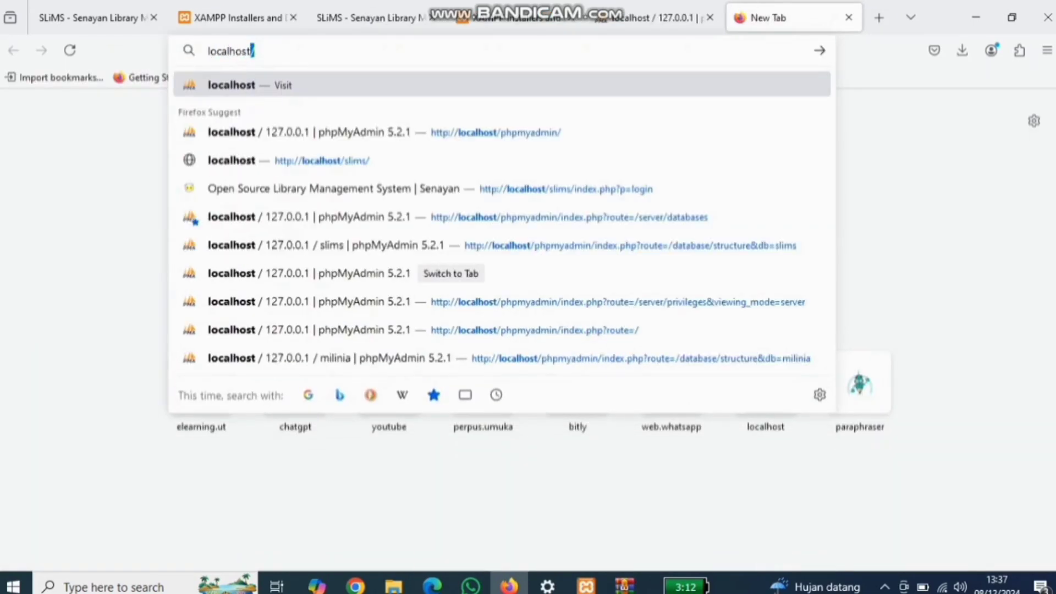
{"action": "type", "text": "/milinia"}
{"action": "key", "text": "Return"}
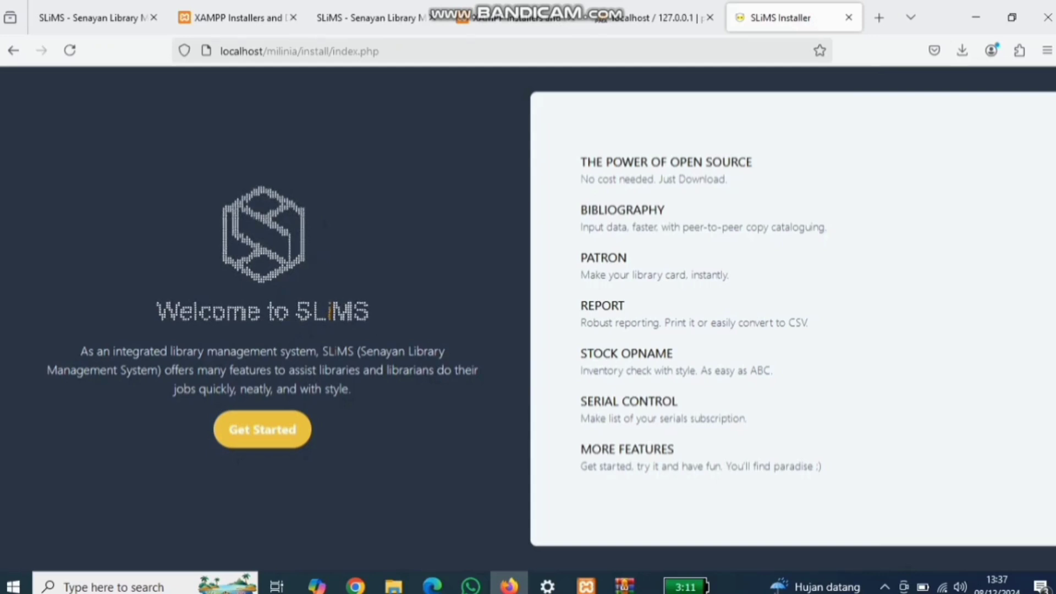
Step: Get started, pass the system requirements check, and choose Install SLiMS
{"action": "left_click", "coordinate": [263, 429]}
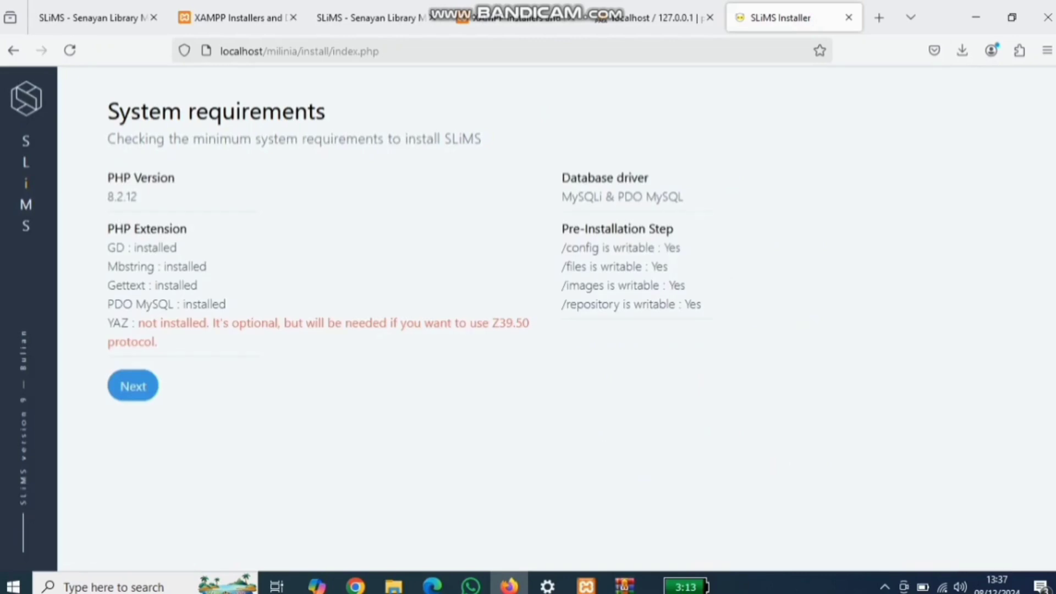
{"action": "left_click", "coordinate": [132, 385]}
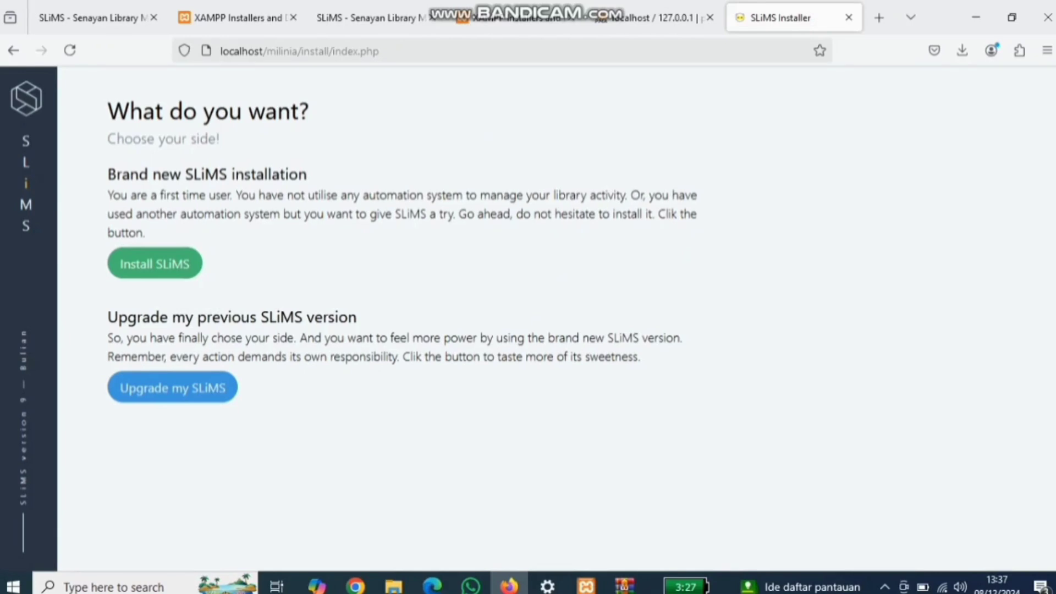
{"action": "left_click", "coordinate": [155, 263]}
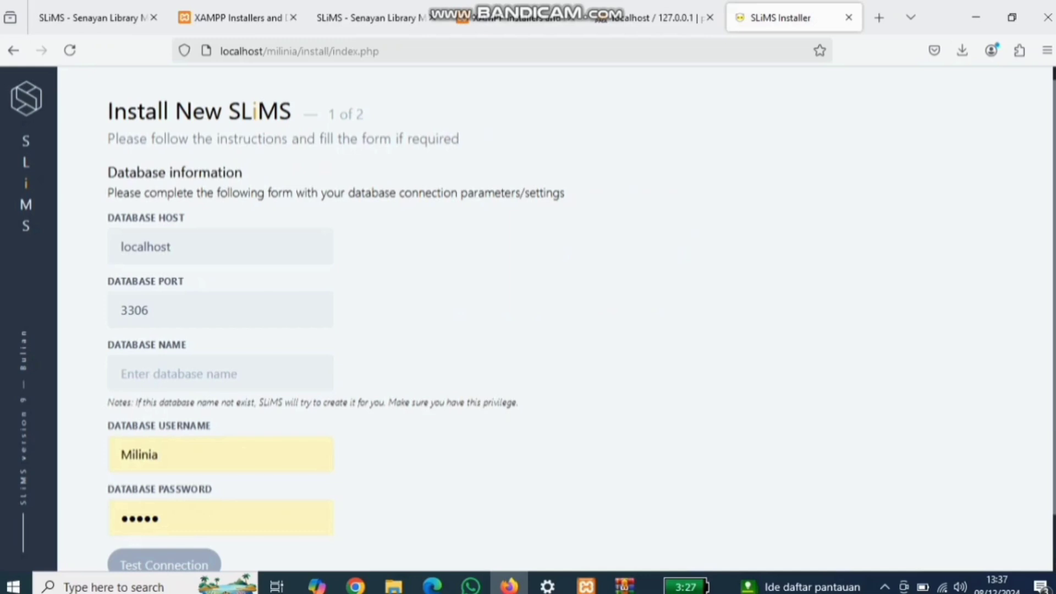
Step: Enter database username milinia, its password, and database name milinia
{"action": "scroll", "coordinate": [528, 319], "scroll_direction": "down", "scroll_amount": 1}
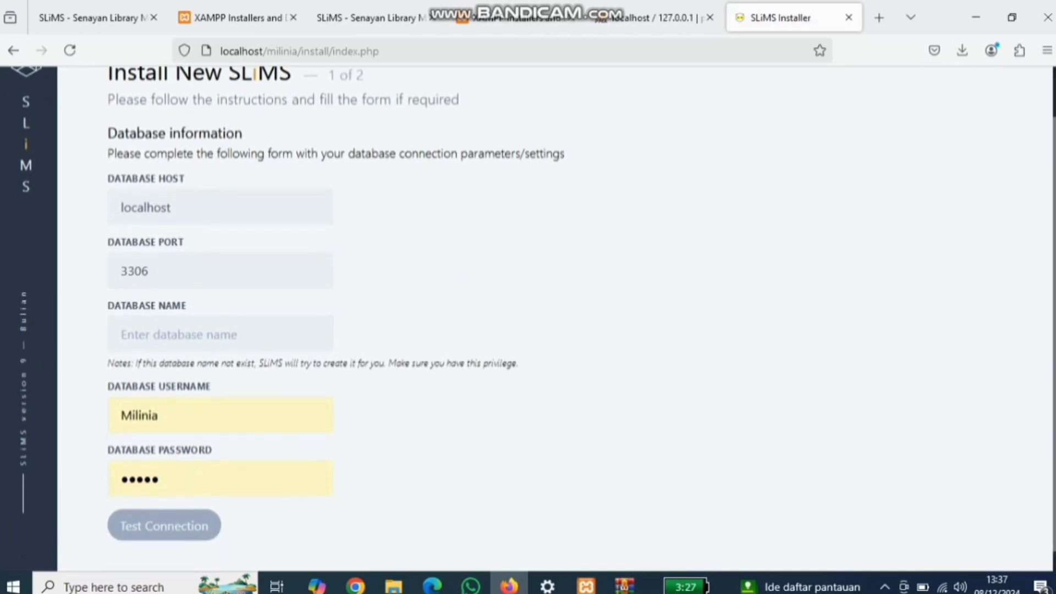
{"action": "left_click", "coordinate": [182, 415]}
{"action": "double_click", "coordinate": [154, 415]}
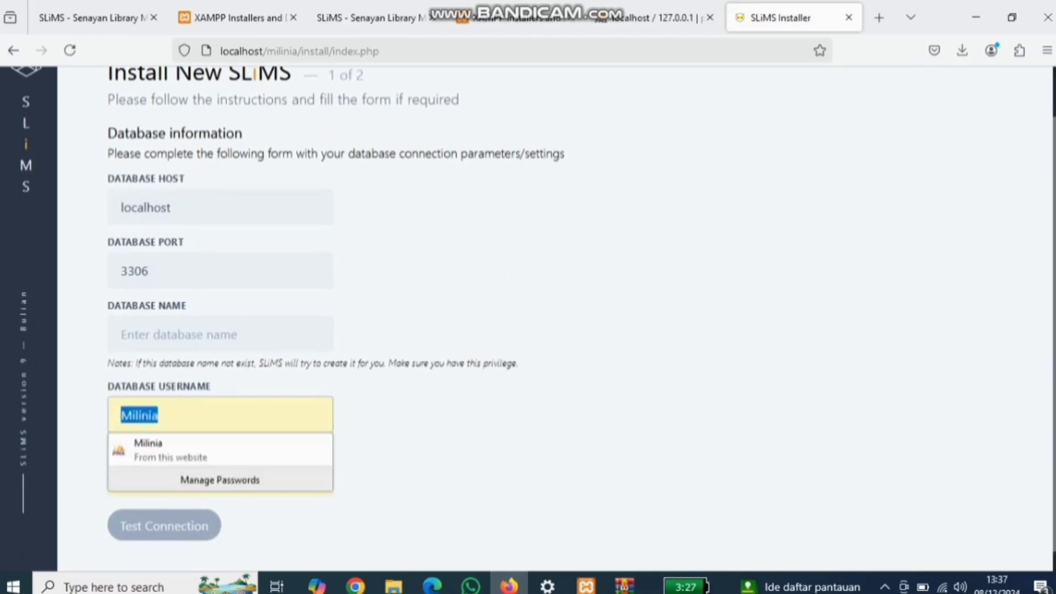
{"action": "type", "text": "milinia"}
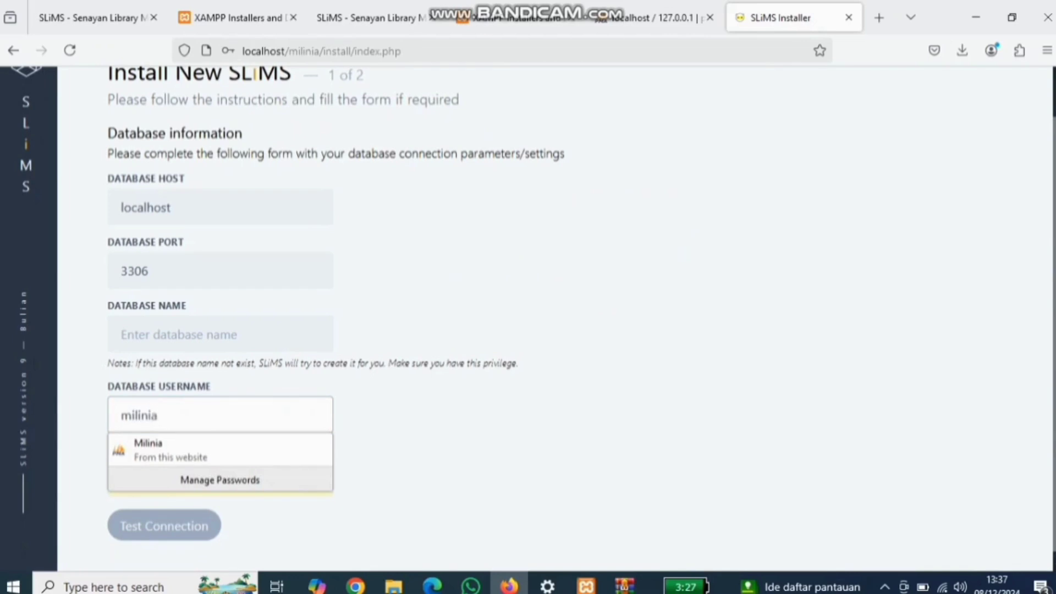
{"action": "key", "text": "Tab"}
{"action": "key", "text": "ctrl+a"}
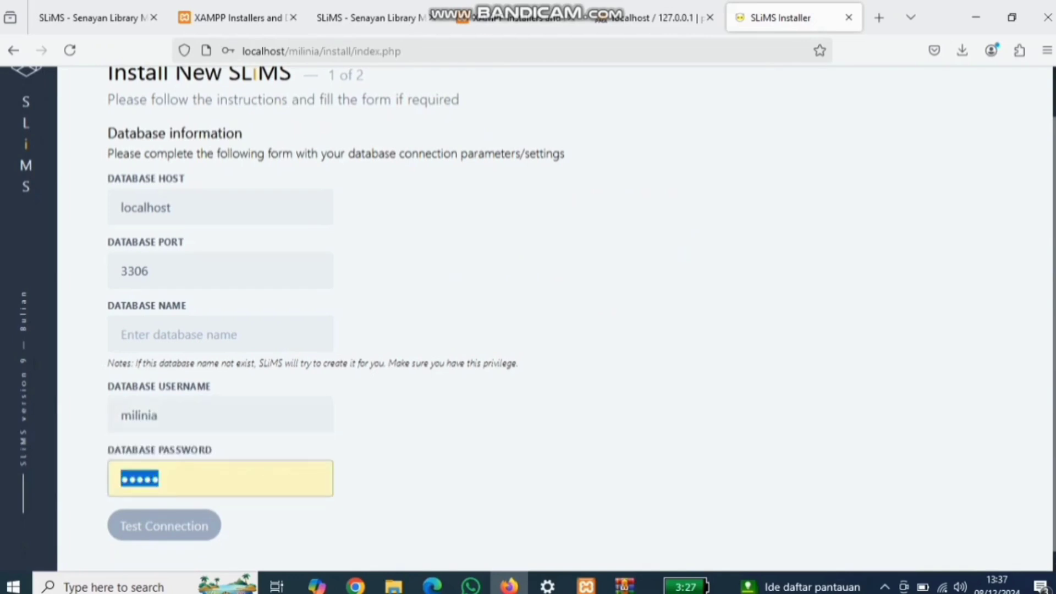
{"action": "type", "text": "12345"}
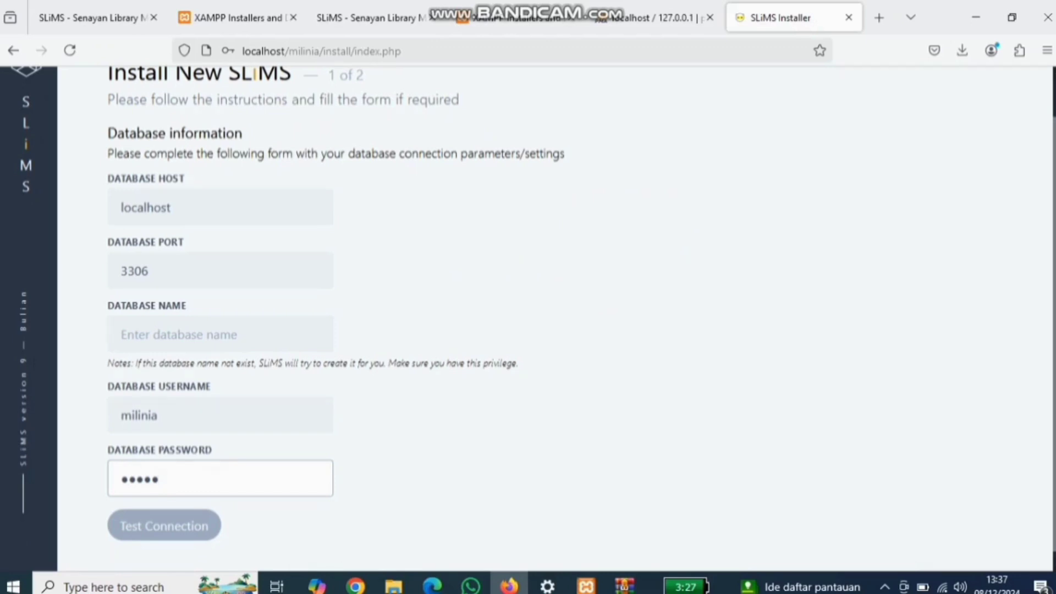
{"action": "left_click", "coordinate": [220, 334]}
{"action": "type", "text": "milinia"}
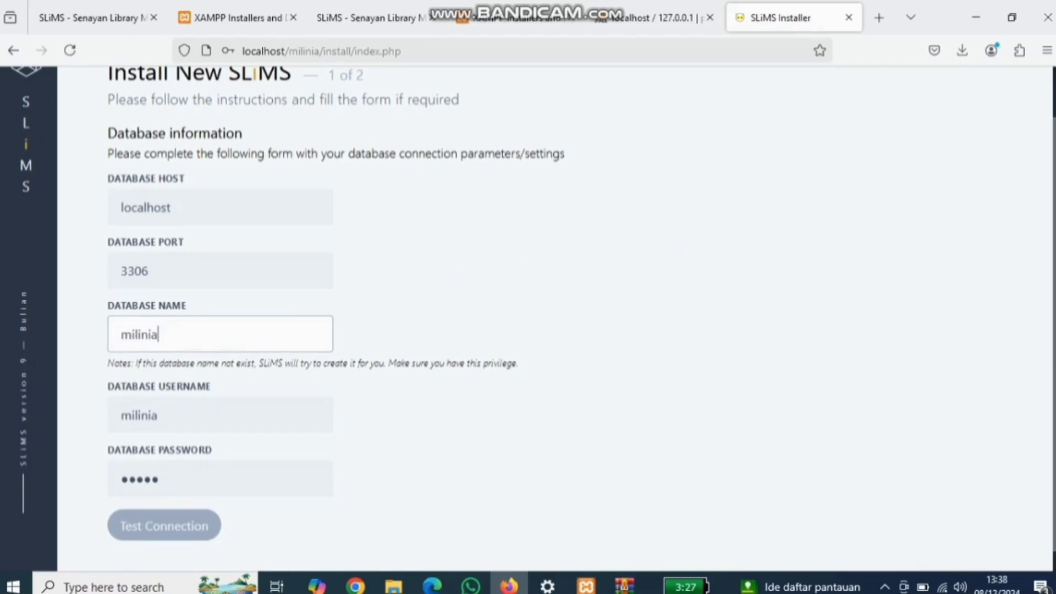
Step: Re-enter the database password and run the connection test until it succeeds
{"action": "scroll", "coordinate": [555, 318], "scroll_direction": "down", "scroll_amount": 1}
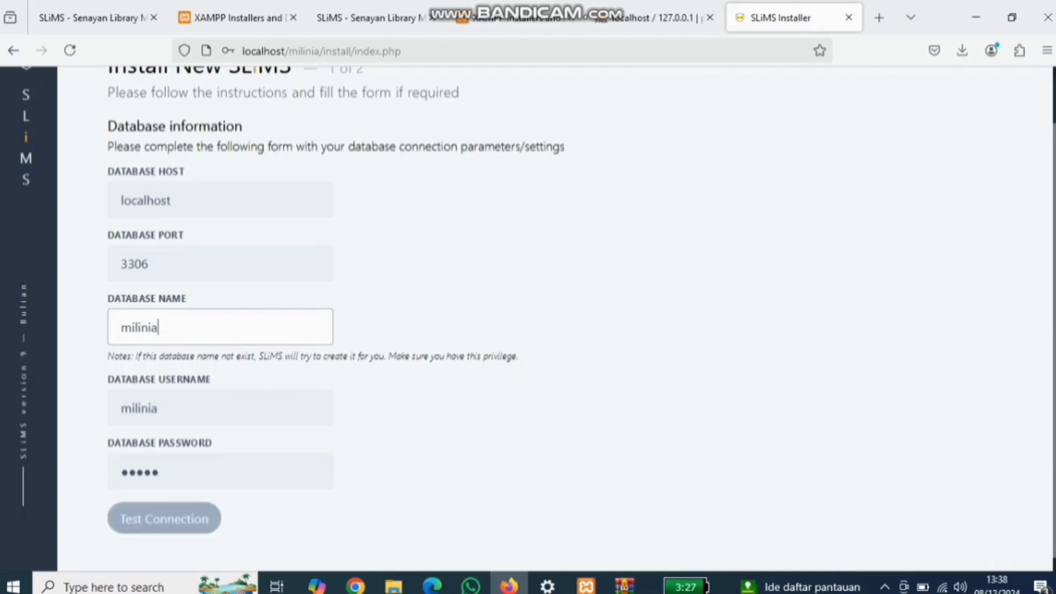
{"action": "double_click", "coordinate": [141, 472]}
{"action": "type", "text": "••••"}
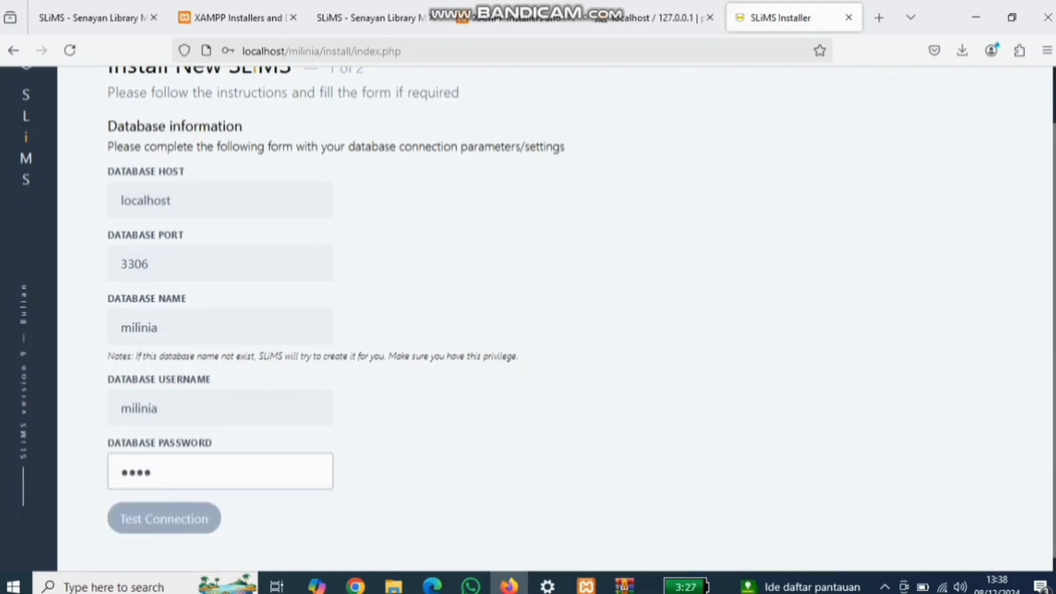
{"action": "type", "text": "•"}
{"action": "key", "text": "Tab"}
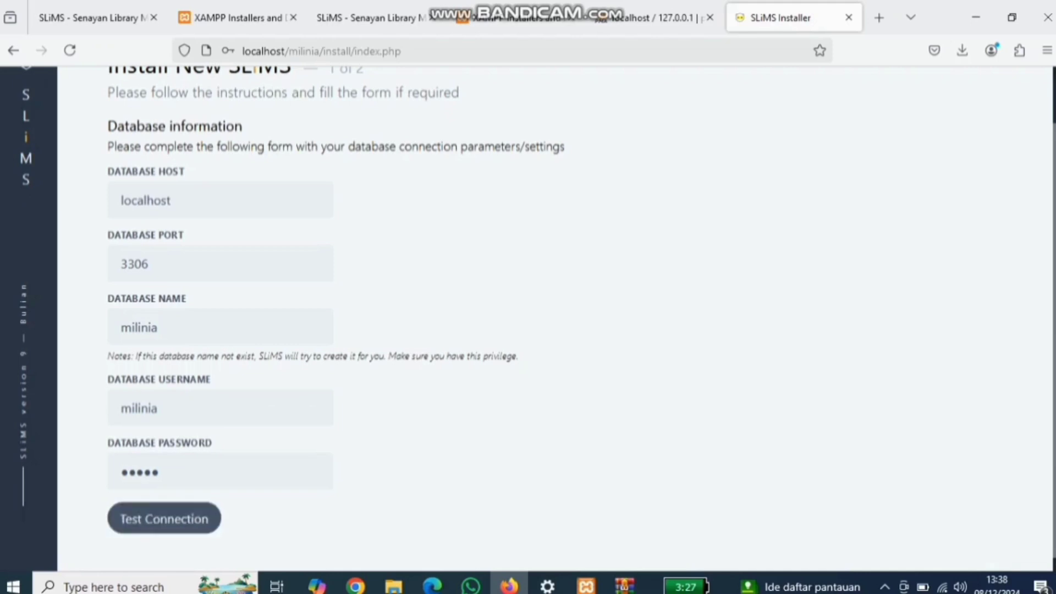
{"action": "key", "text": "Return"}
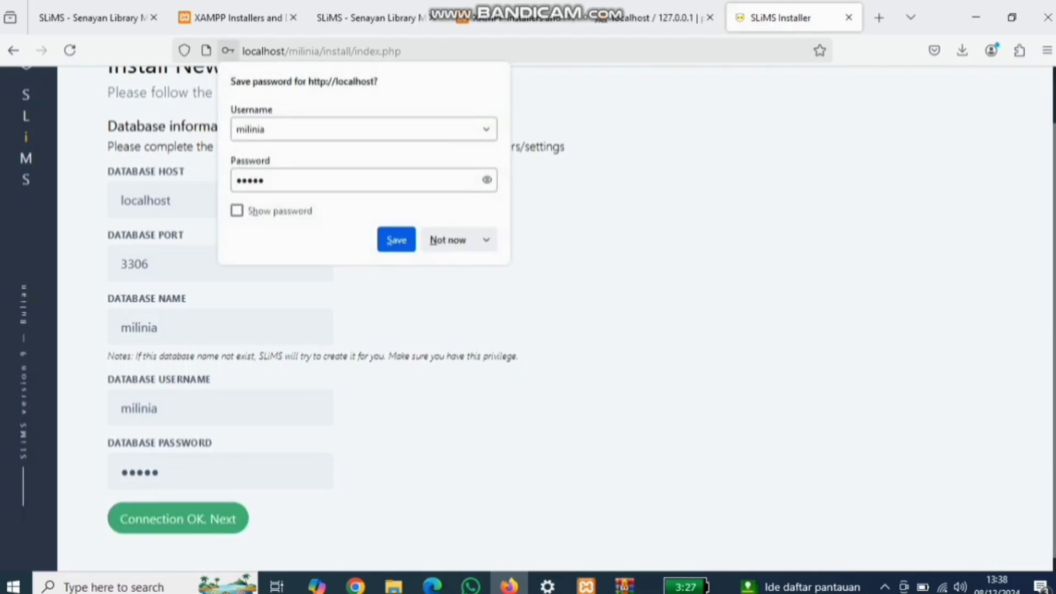
{"action": "left_click", "coordinate": [447, 240]}
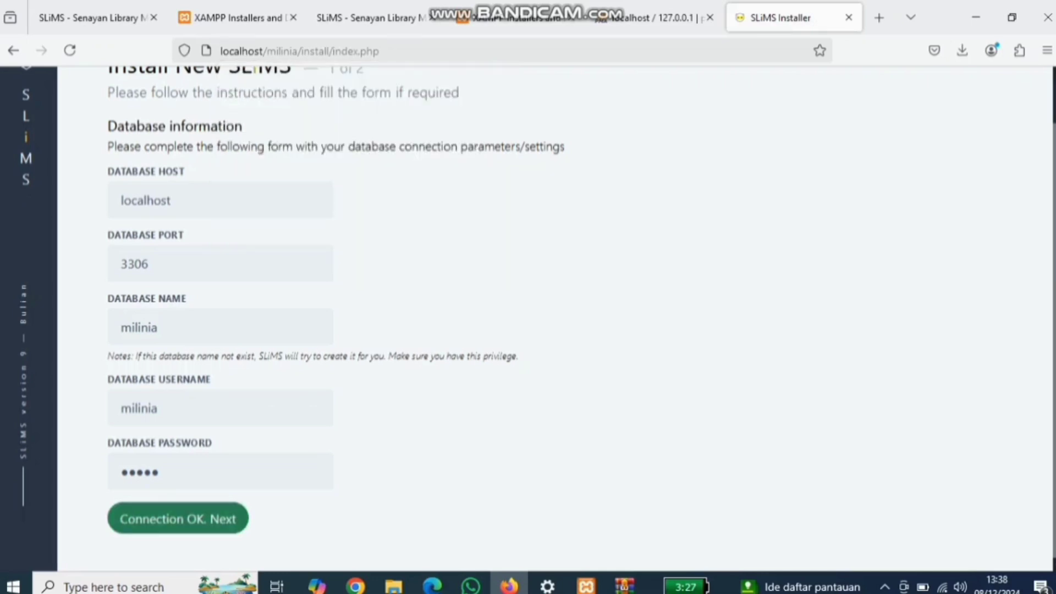
Step: Proceed to step 2, set and confirm the admin super user password, and run the installation
{"action": "left_click", "coordinate": [178, 519]}
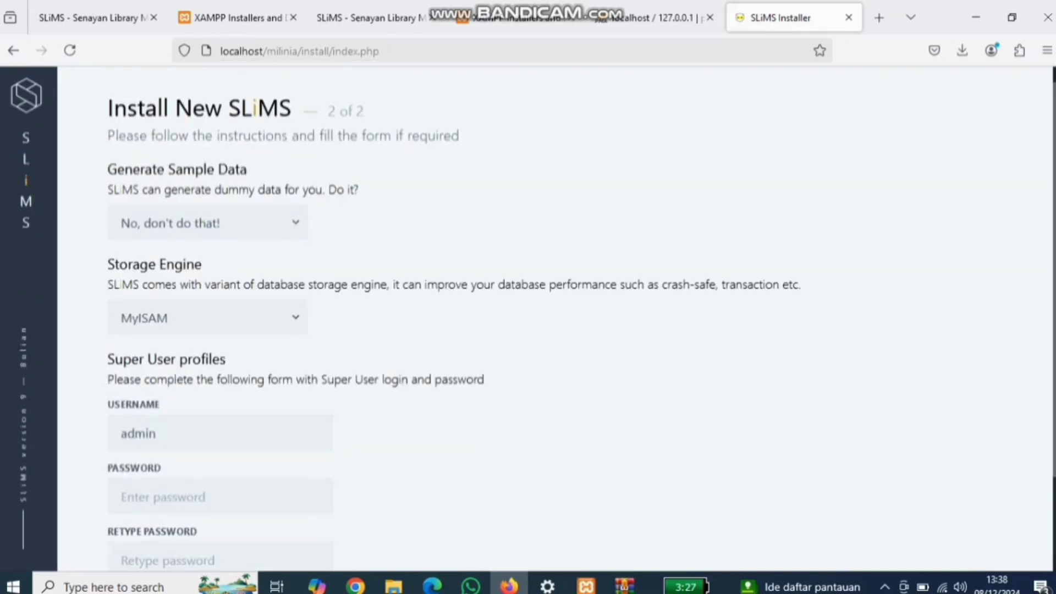
{"action": "scroll", "coordinate": [550, 319], "scroll_direction": "down", "scroll_amount": 3}
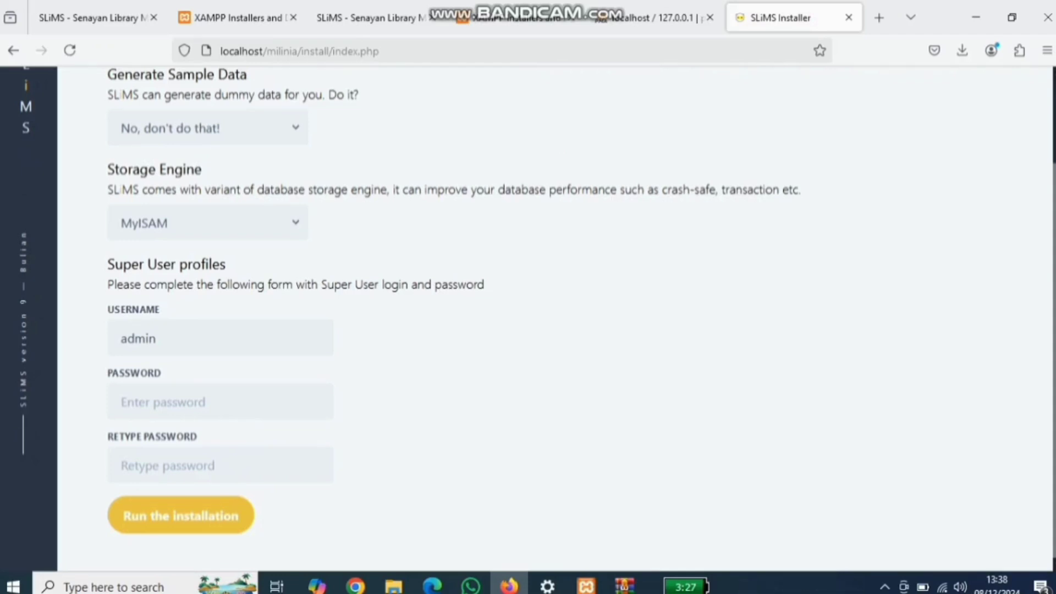
{"action": "left_click", "coordinate": [220, 402]}
{"action": "left_click", "coordinate": [550, 401]}
{"action": "left_click", "coordinate": [222, 404]}
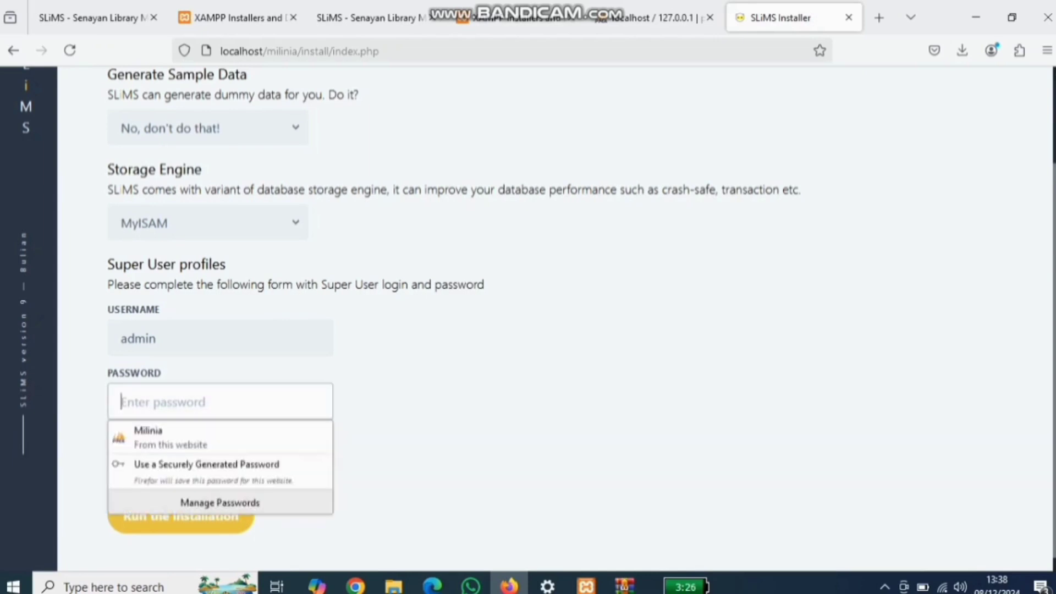
{"action": "type", "text": "•••in"}
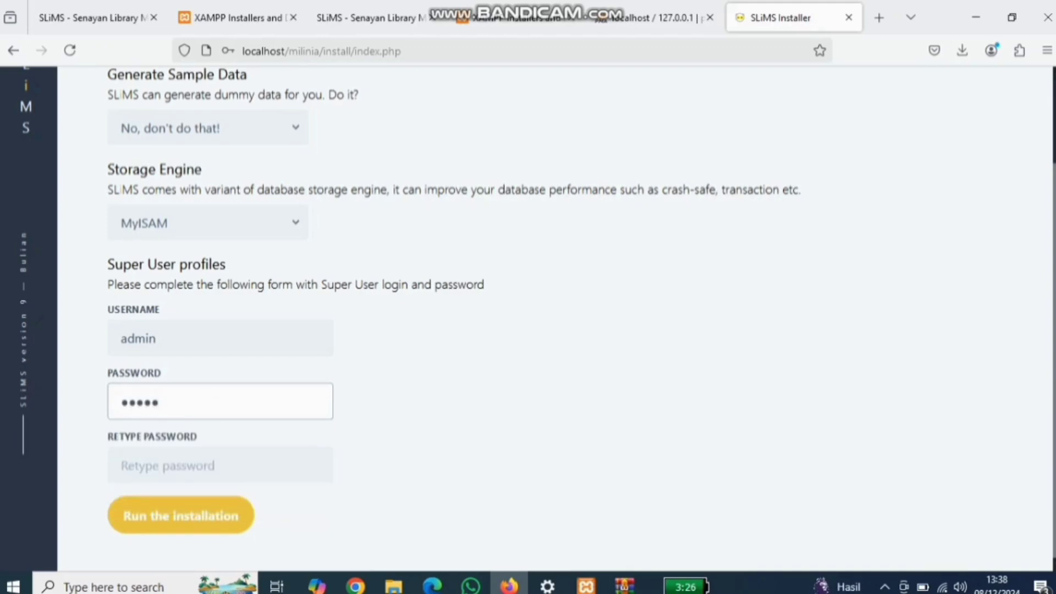
{"action": "key", "text": "Tab"}
{"action": "type", "text": "•••••"}
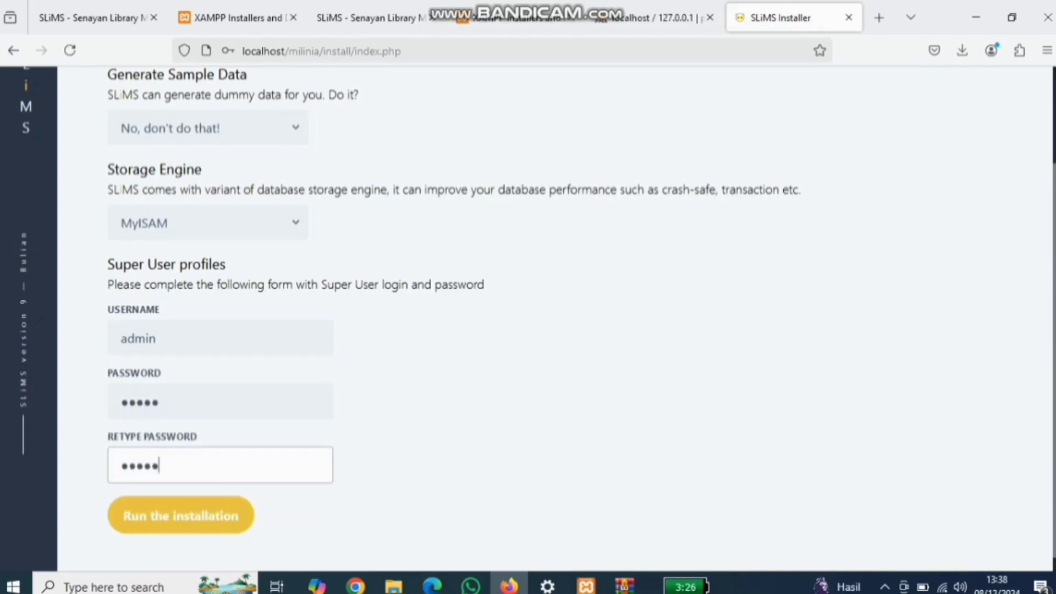
{"action": "key", "text": "Return"}
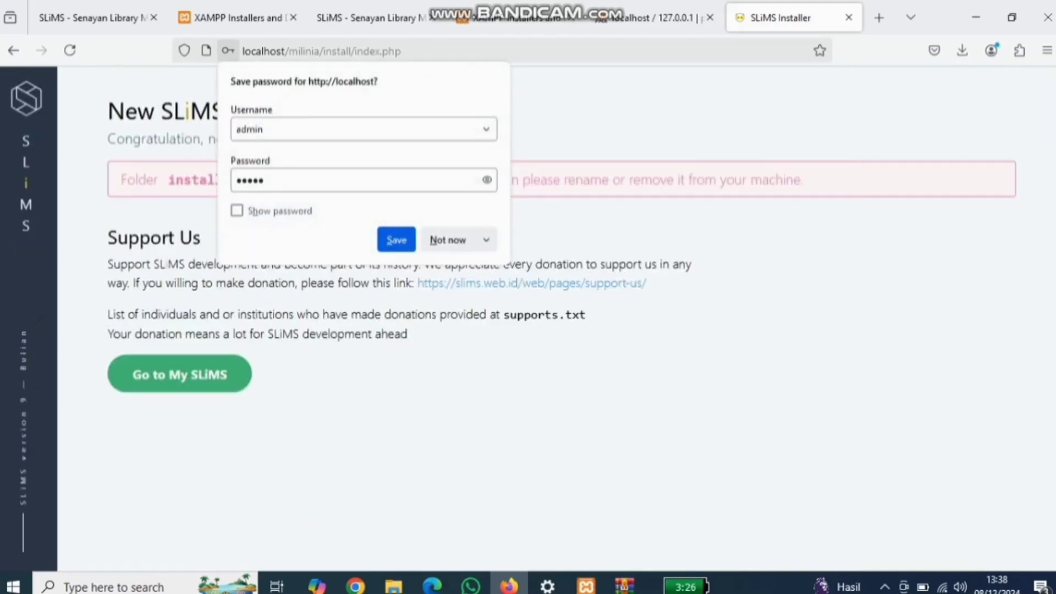
Step: Dismiss the save-password prompt and go to My SLiMS
{"action": "left_click", "coordinate": [448, 240]}
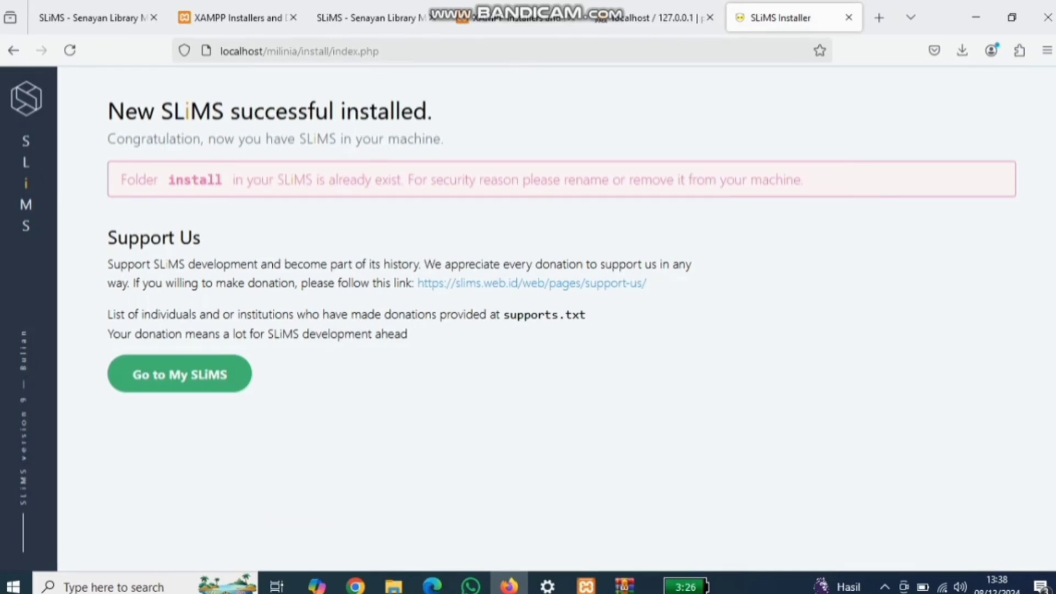
{"action": "left_click", "coordinate": [179, 374]}
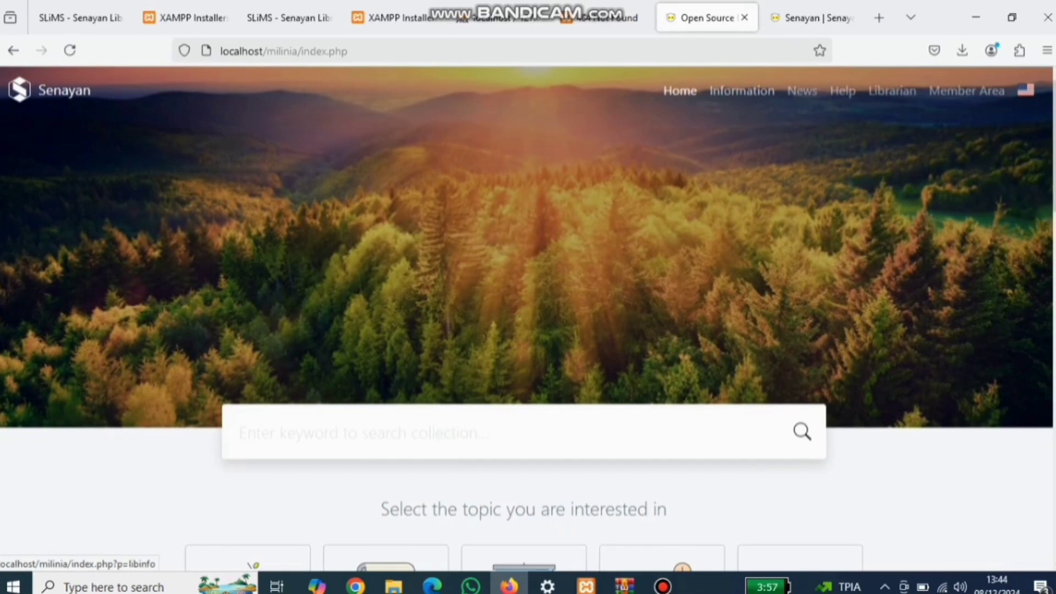
Step: Change the library page address to index.php?p=login to reach the login page
{"action": "left_click", "coordinate": [742, 91]}
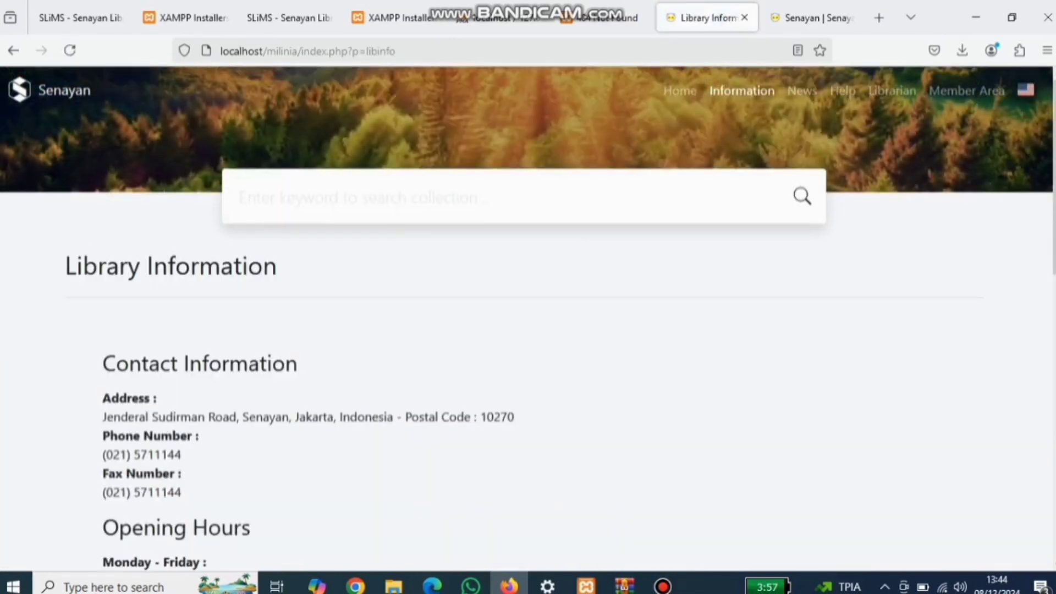
{"action": "left_click", "coordinate": [341, 51]}
{"action": "left_click", "coordinate": [397, 51]}
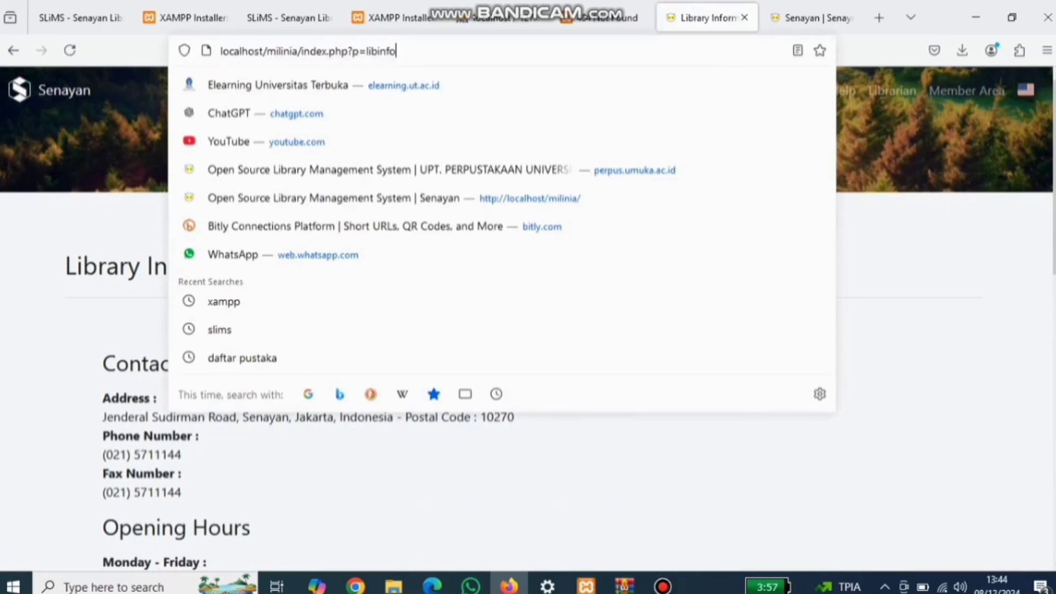
{"action": "key", "text": "BackSpace"}
{"action": "key", "text": "BackSpace"}
{"action": "key", "text": "BackSpace"}
{"action": "key", "text": "BackSpace"}
{"action": "key", "text": "BackSpace"}
{"action": "key", "text": "BackSpace"}
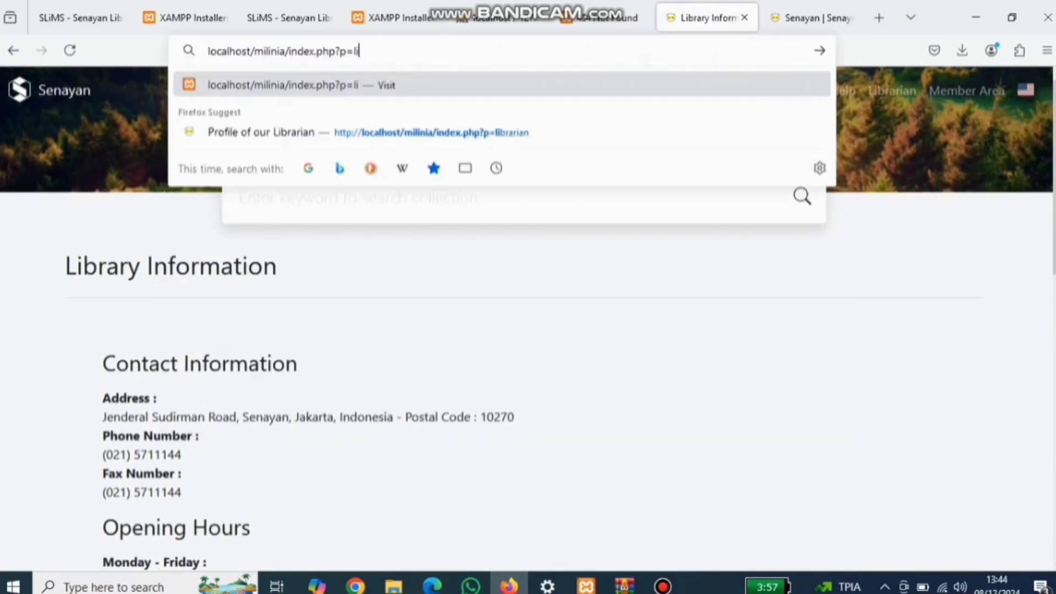
{"action": "type", "text": "ogin"}
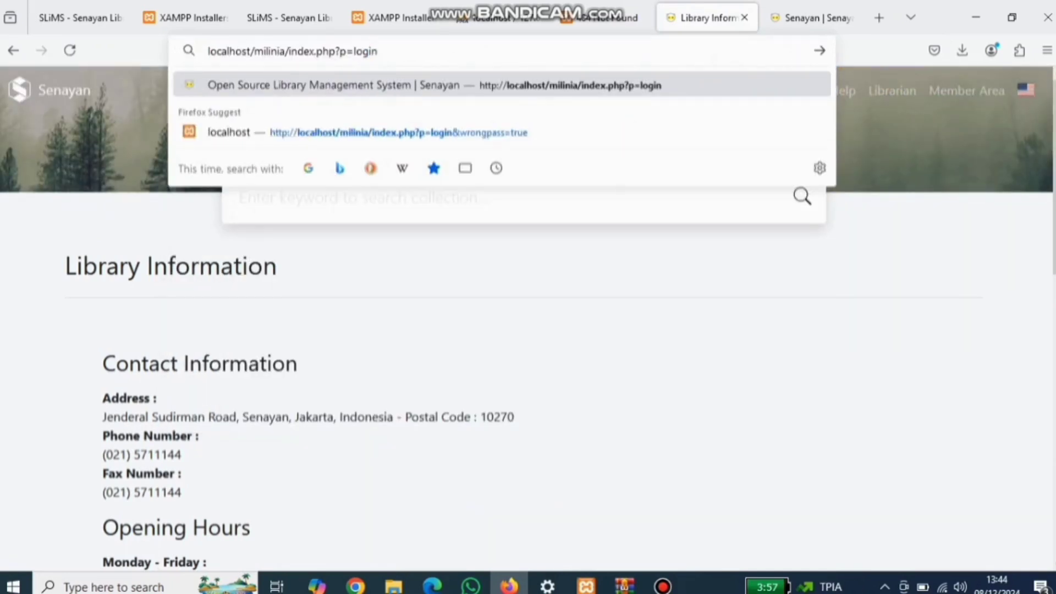
{"action": "key", "text": "Return"}
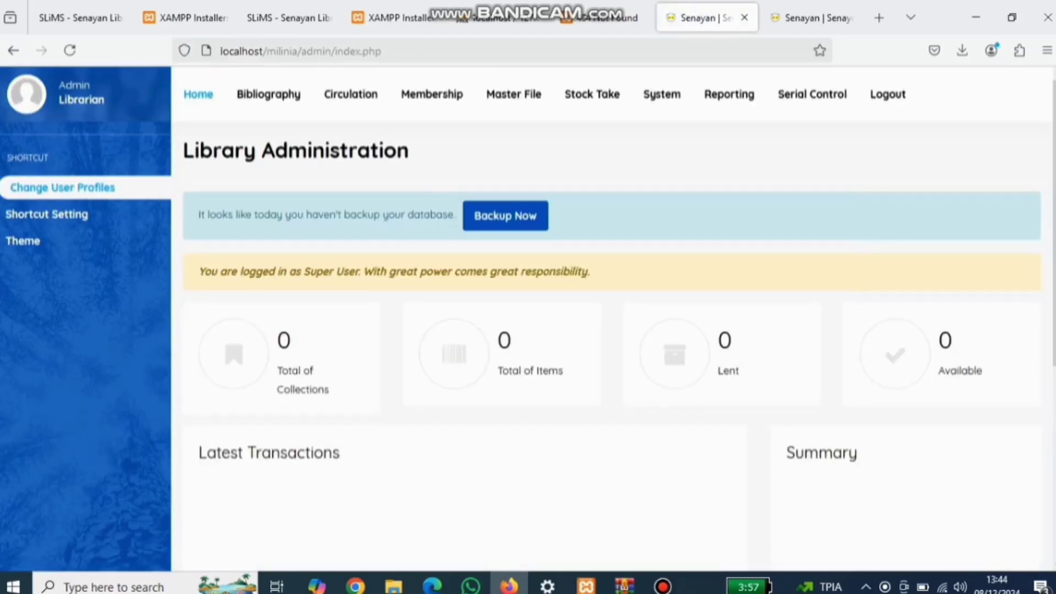
Step: Log out of the duplicate admin tab and log in as admin
{"action": "left_click", "coordinate": [811, 17]}
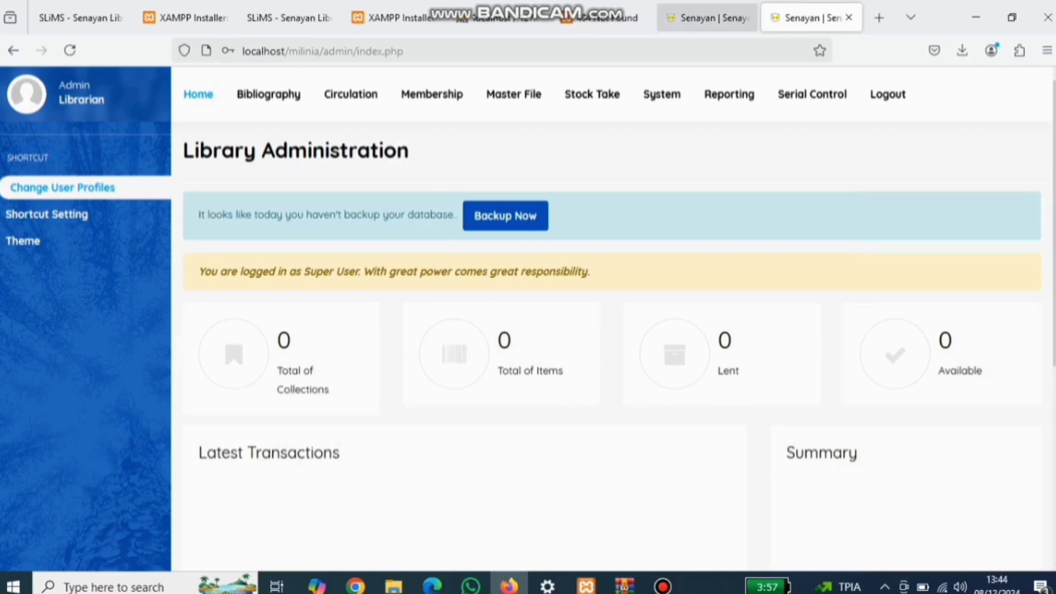
{"action": "left_click", "coordinate": [887, 94]}
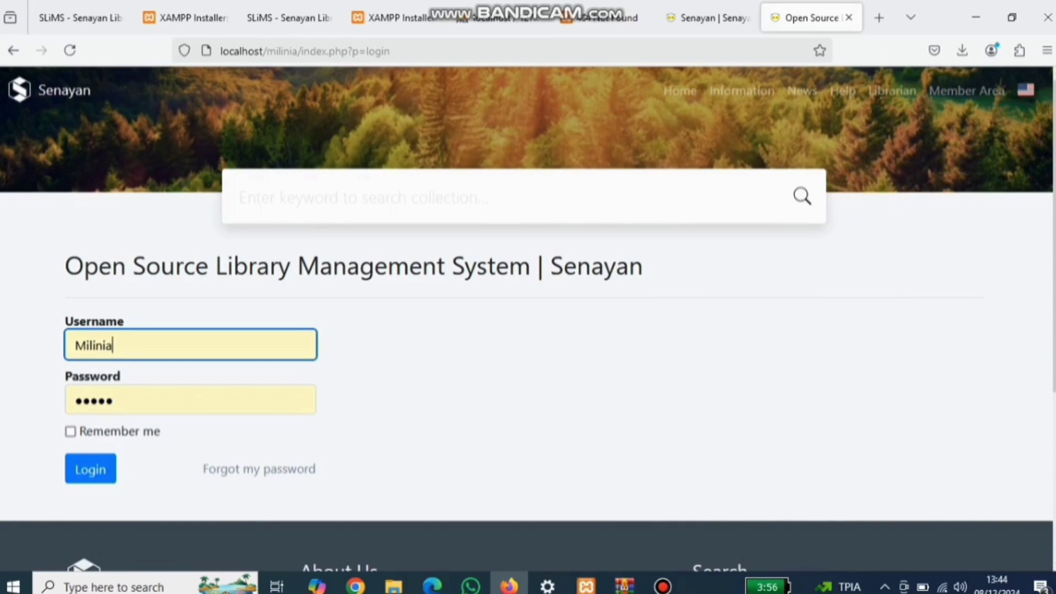
{"action": "double_click", "coordinate": [93, 345]}
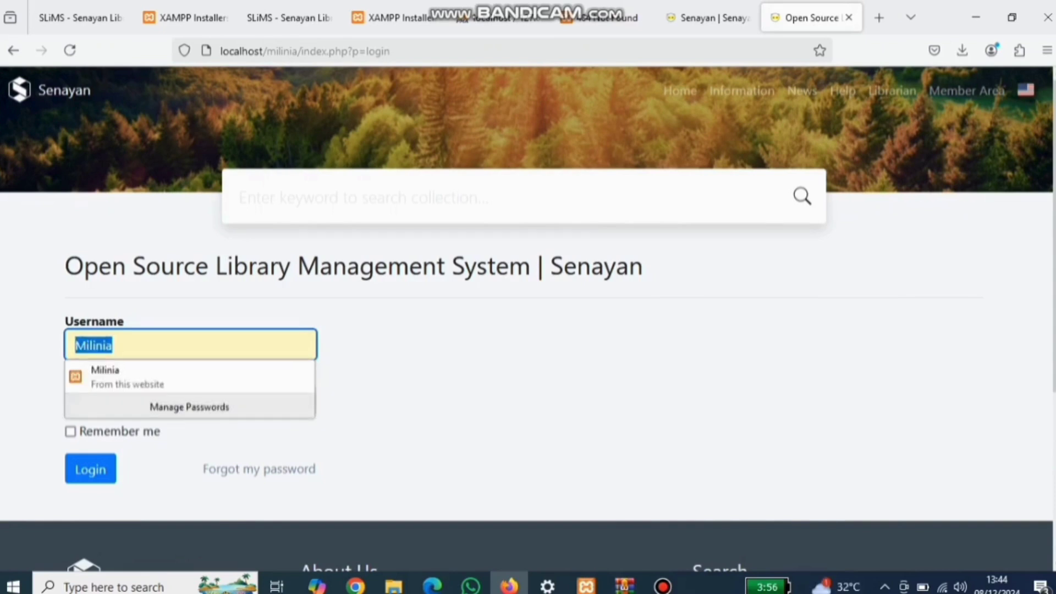
{"action": "type", "text": "admin"}
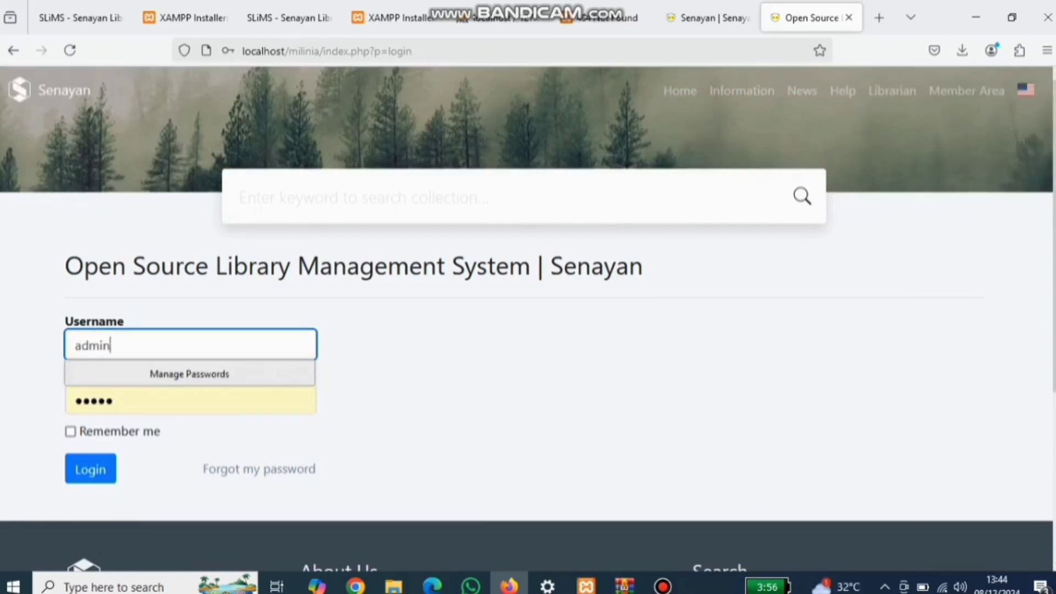
{"action": "key", "text": "Tab"}
{"action": "type", "text": "admin"}
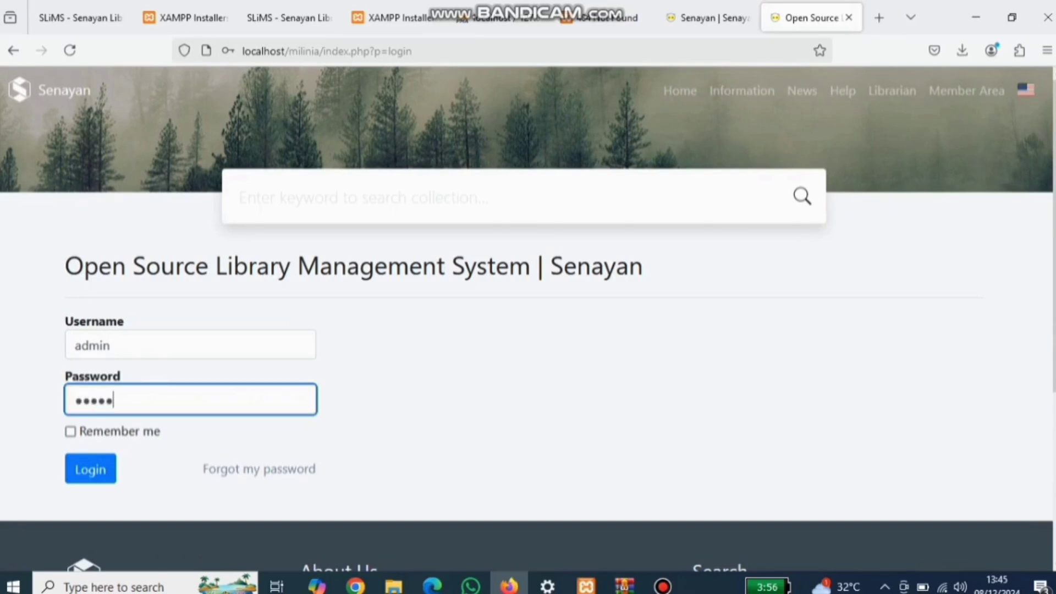
{"action": "key", "text": "Return"}
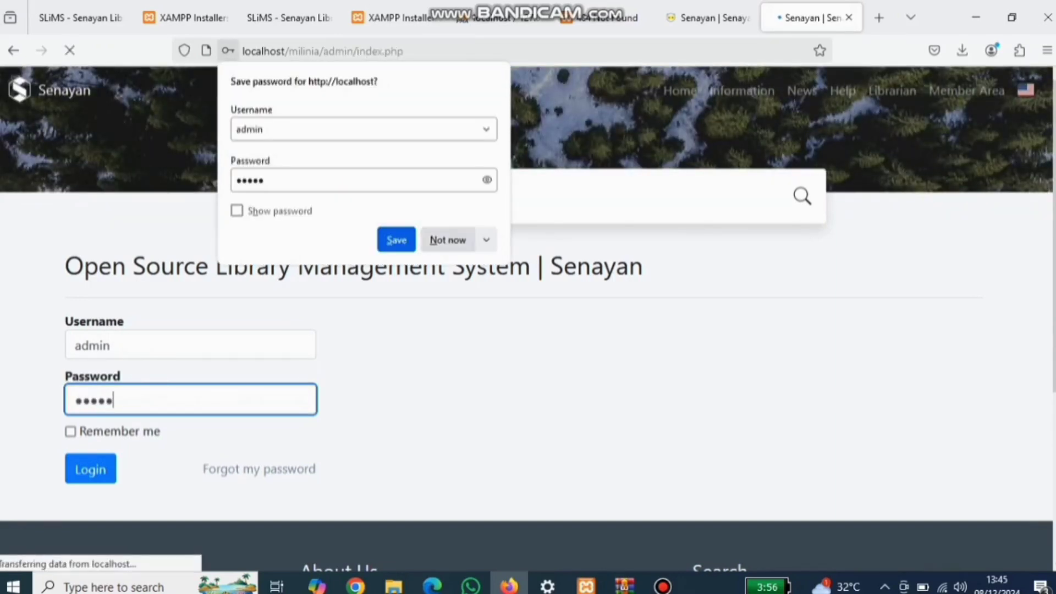
{"action": "left_click", "coordinate": [447, 240]}
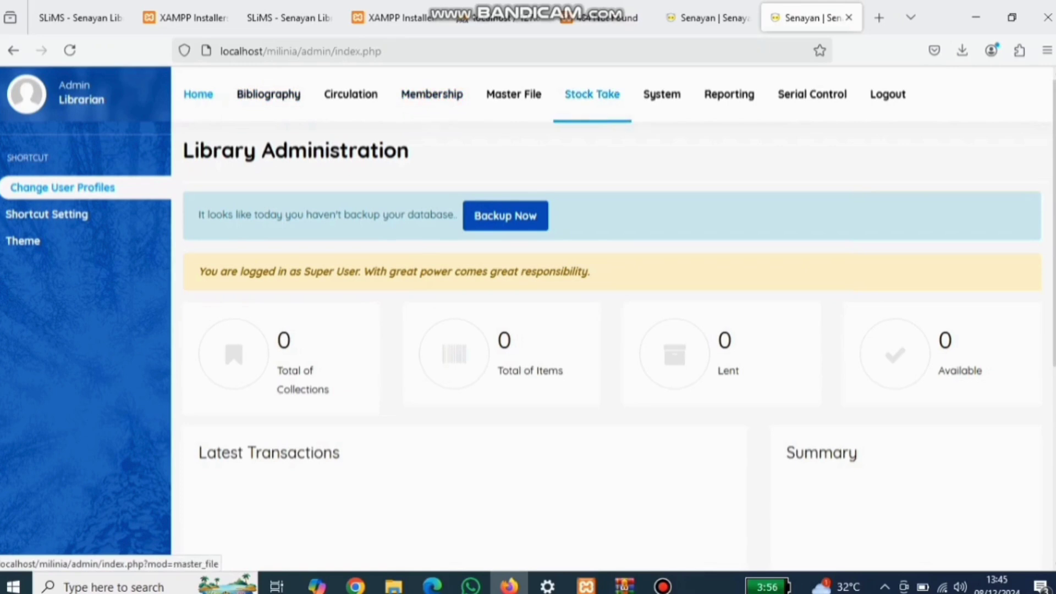
Step: In System Configuration, rename the library to 'Perpustakaan Milinia' and set default language to Indonesian
{"action": "left_click", "coordinate": [662, 94]}
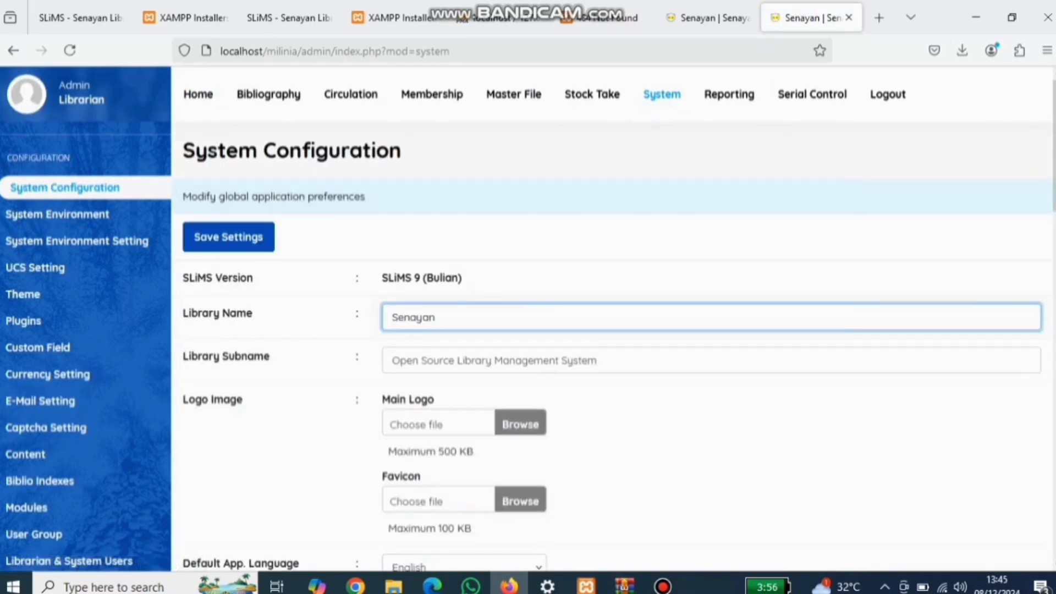
{"action": "key", "text": "ctrl+a"}
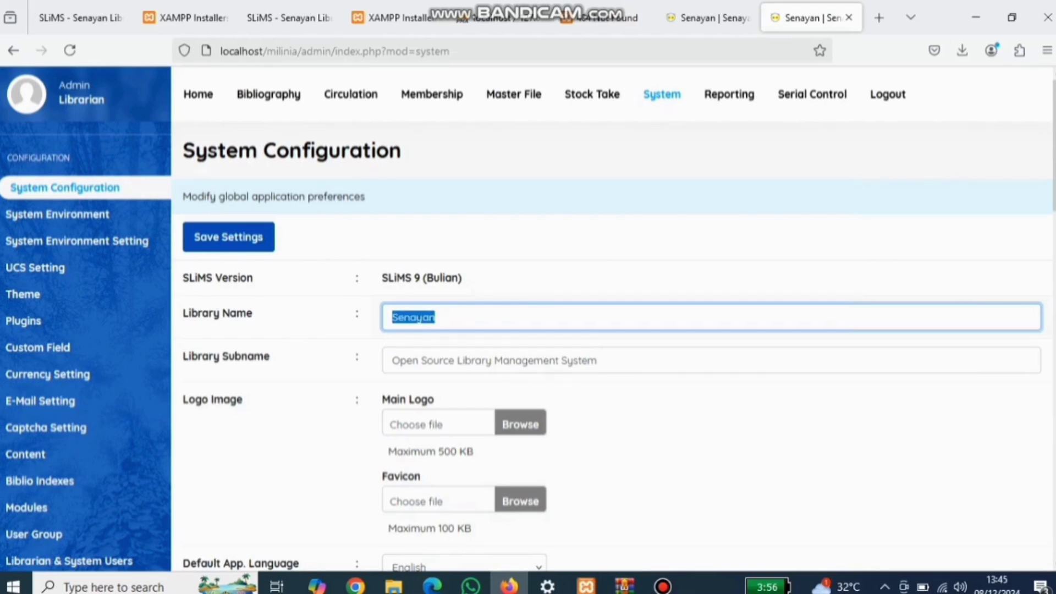
{"action": "type", "text": "Perpustak"}
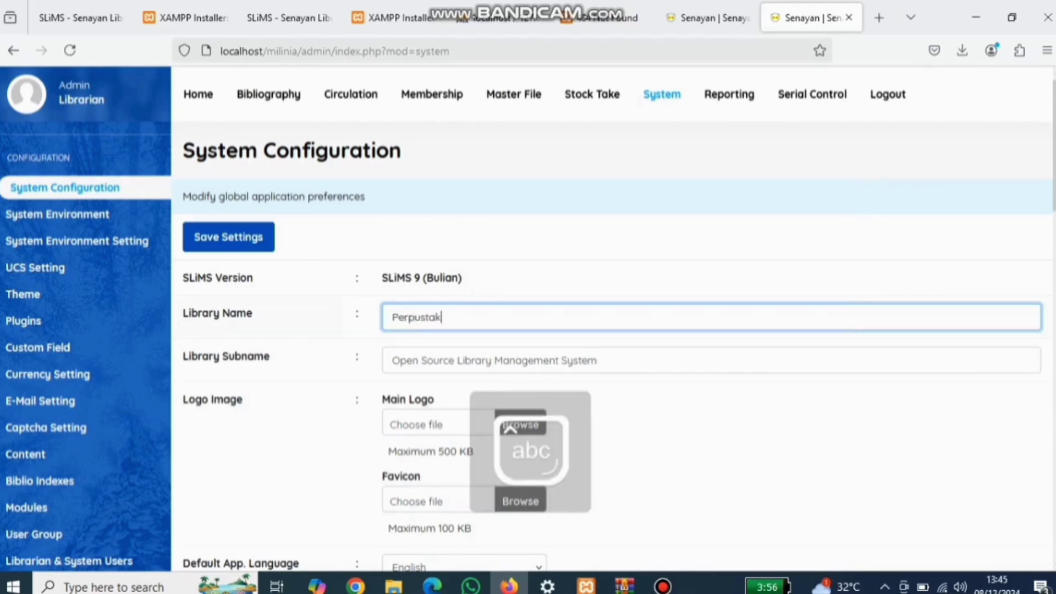
{"action": "type", "text": "aan Milinia"}
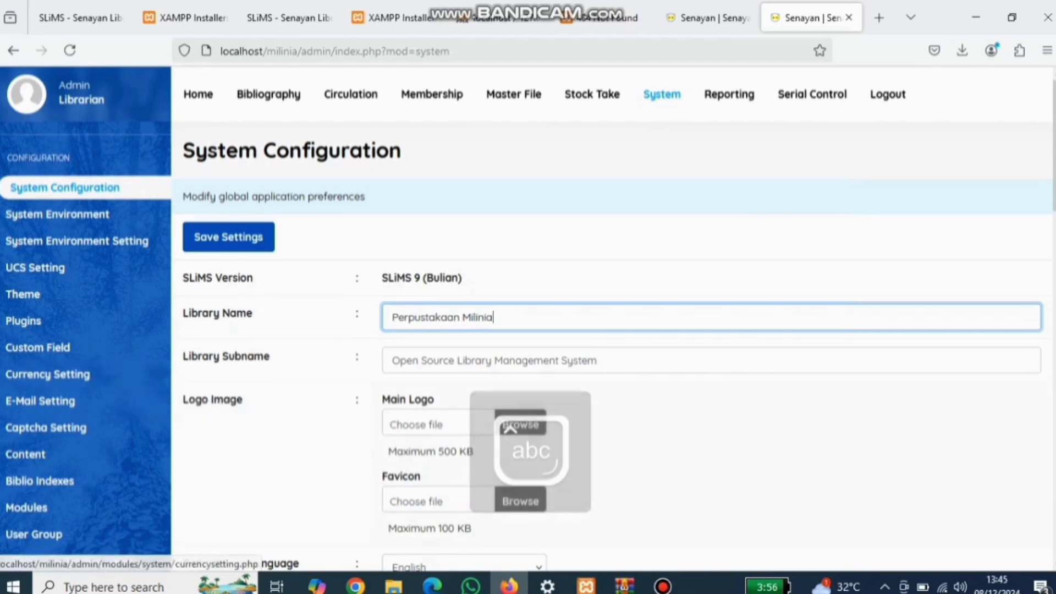
{"action": "scroll", "coordinate": [614, 313], "scroll_direction": "down", "scroll_amount": 4}
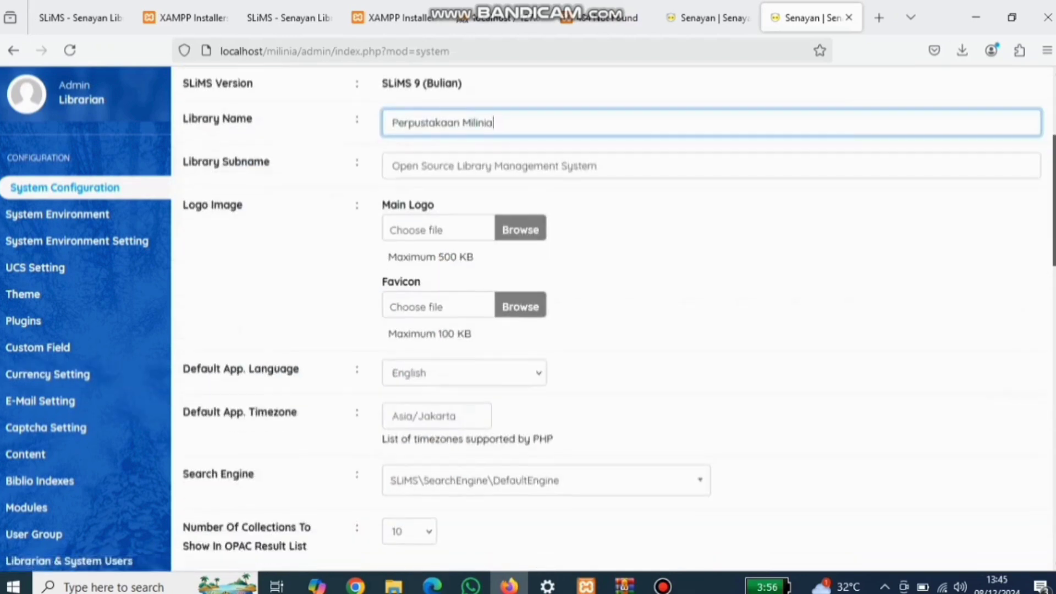
{"action": "left_click", "coordinate": [464, 344]}
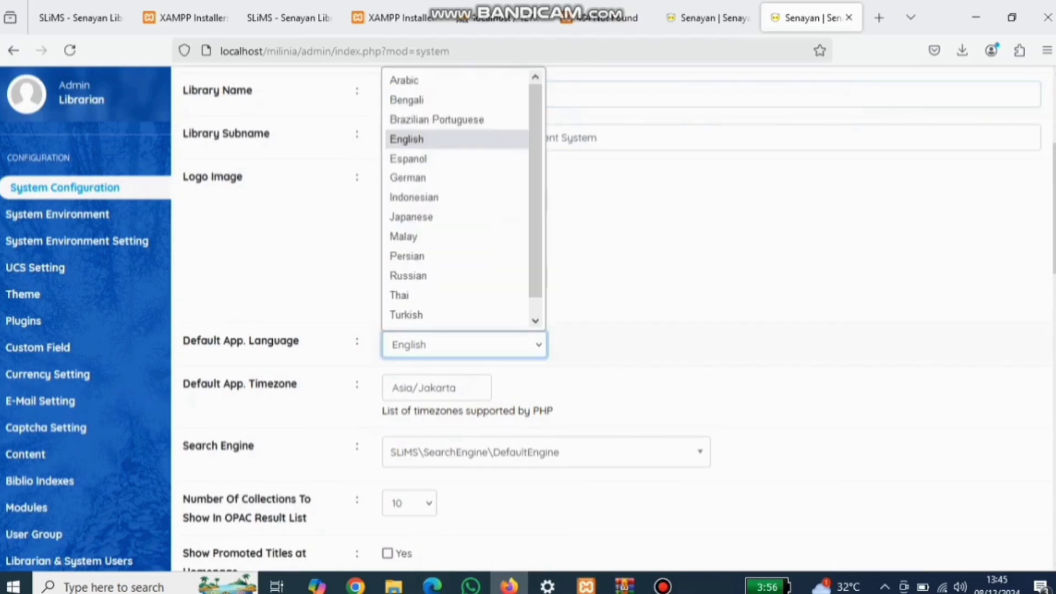
{"action": "key", "text": "Return"}
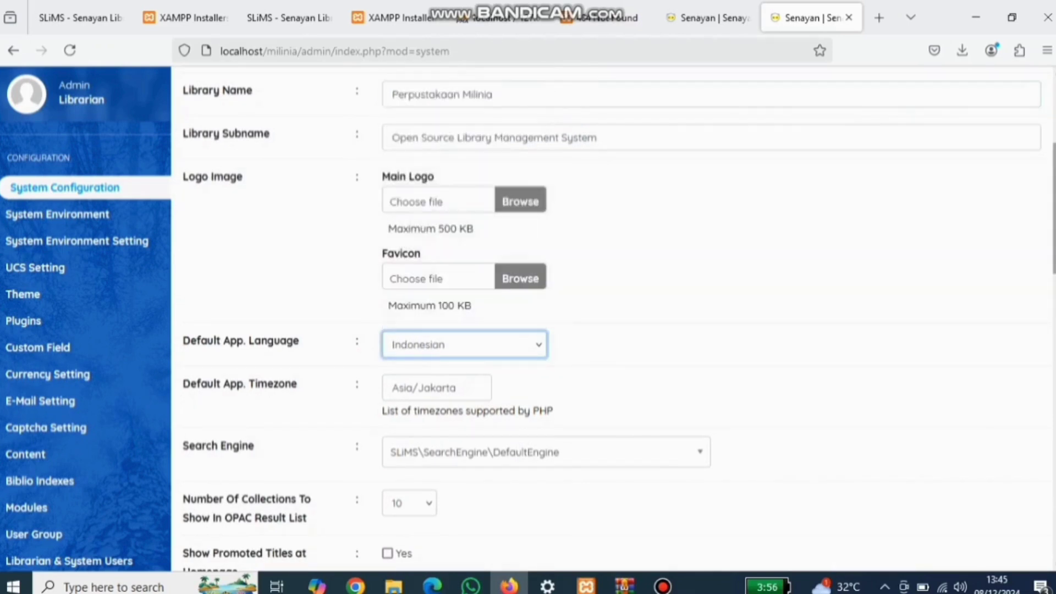
Step: Save the system settings and switch to the reloaded, now-Indonesian settings tab
{"action": "scroll", "coordinate": [614, 319], "scroll_direction": "down", "scroll_amount": 8}
{"action": "scroll", "coordinate": [613, 319], "scroll_direction": "down", "scroll_amount": 7}
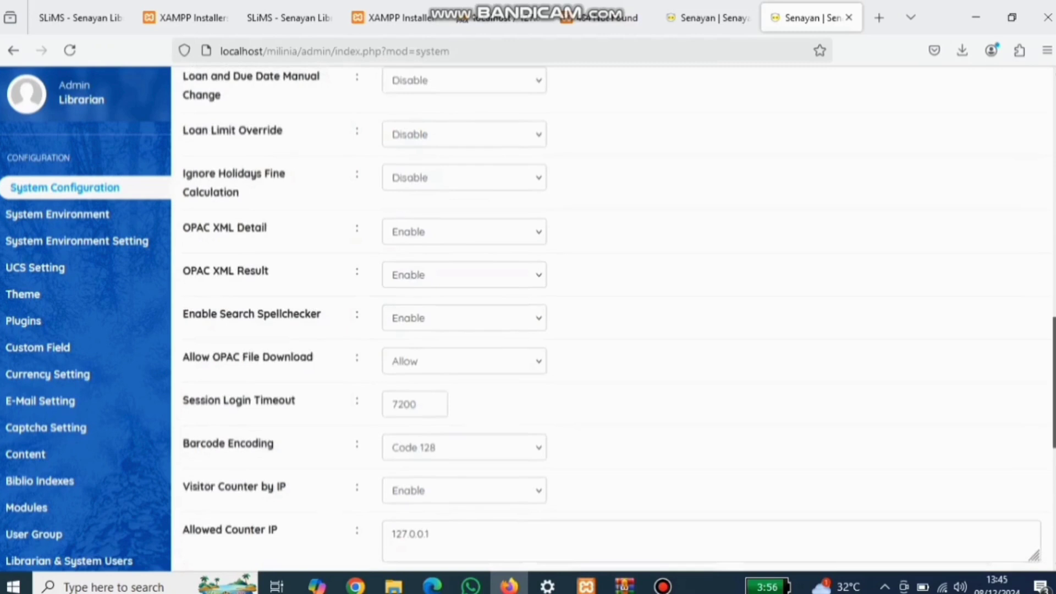
{"action": "scroll", "coordinate": [613, 319], "scroll_direction": "down", "scroll_amount": 3}
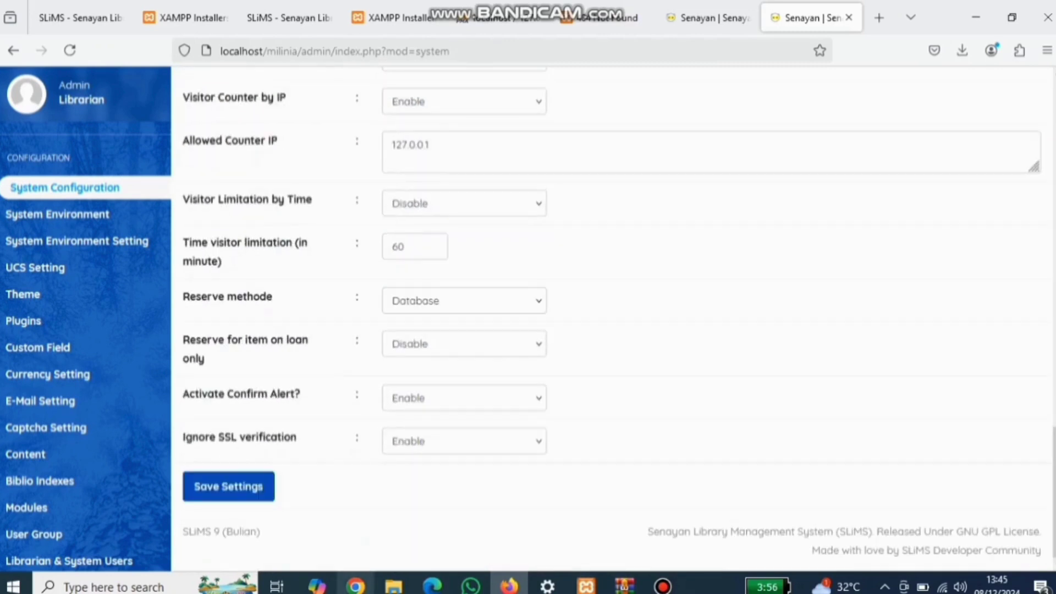
{"action": "left_click", "coordinate": [228, 486]}
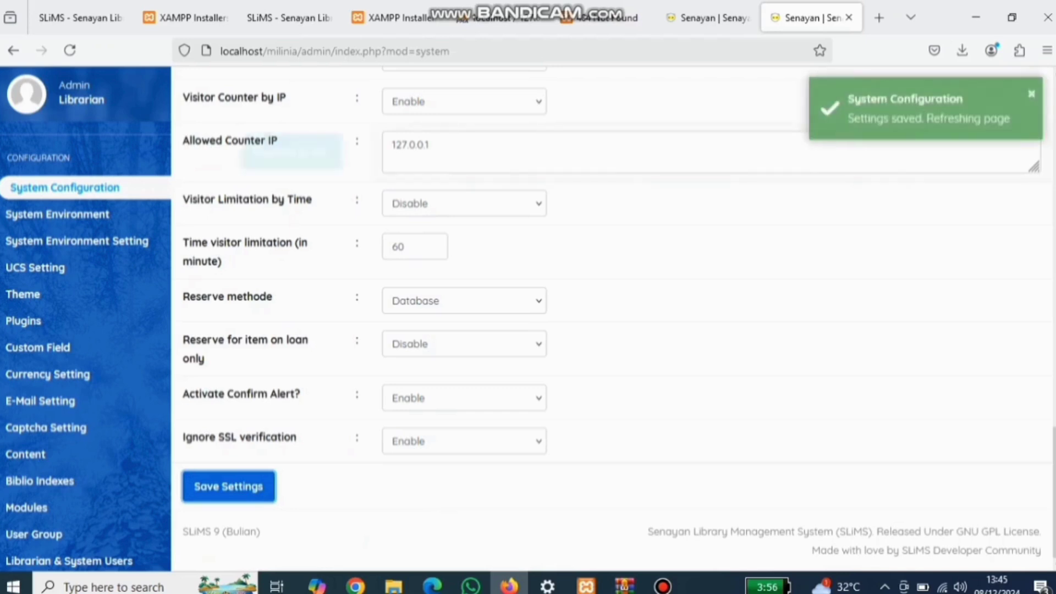
{"action": "left_click", "coordinate": [710, 18]}
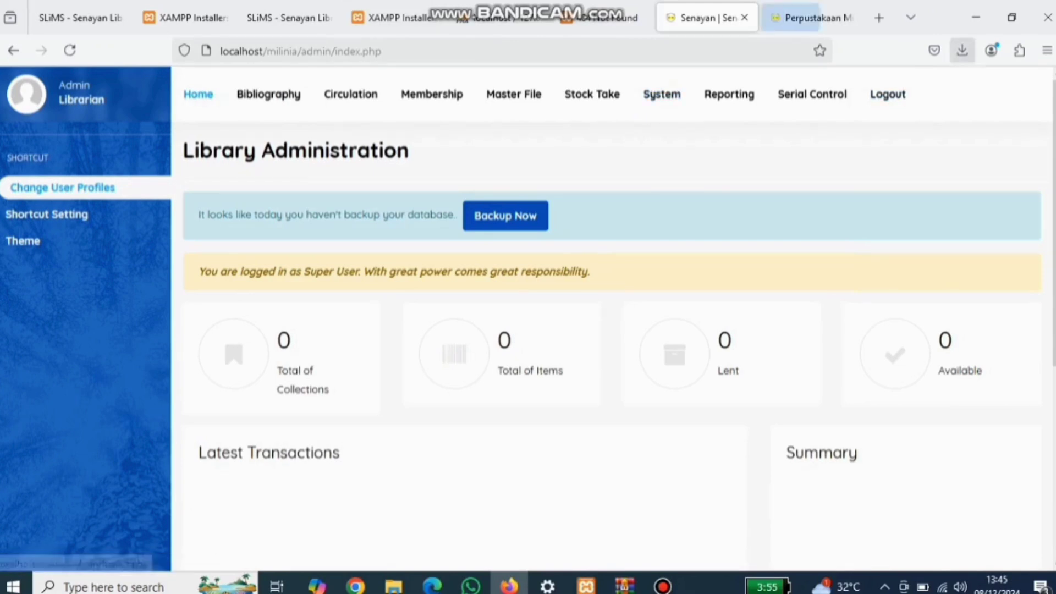
{"action": "left_click", "coordinate": [812, 18]}
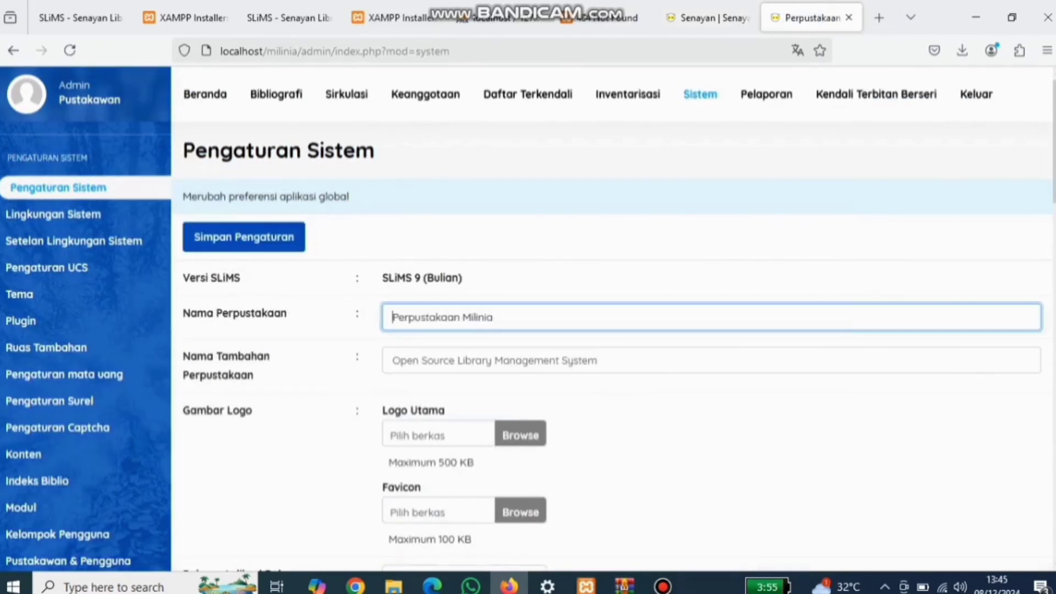
{"action": "left_click", "coordinate": [879, 18]}
Step: Load localhost/milinia to see the Perpustakaan Milinia homepage, then return to the Pengaturan Sistem admin tab
{"action": "type", "text": "p"}
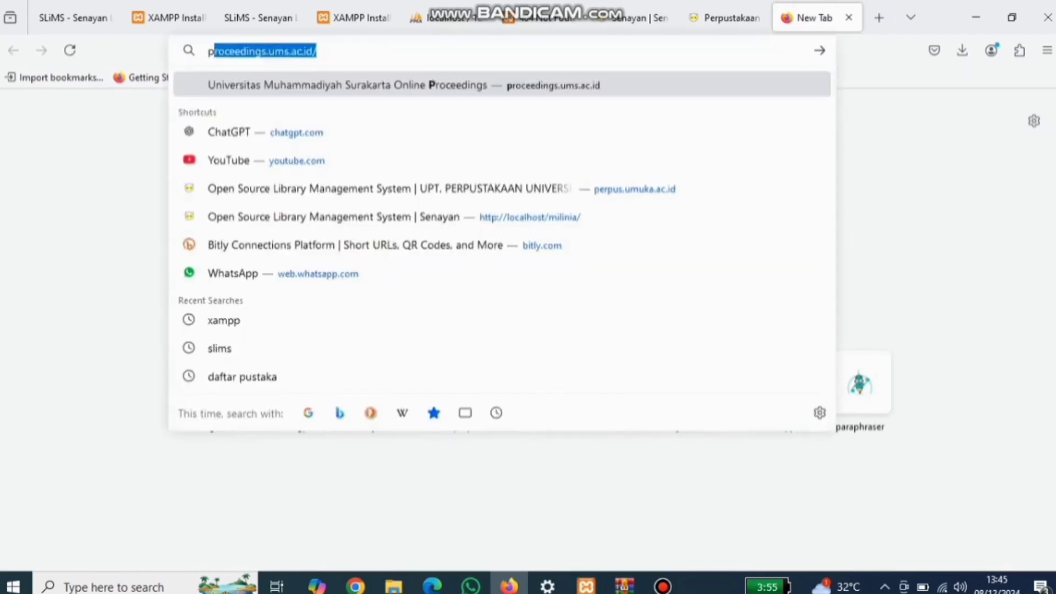
{"action": "type", "text": "loca"}
{"action": "key", "text": "BackSpace"}
{"action": "key", "text": "BackSpace"}
{"action": "key", "text": "BackSpace"}
{"action": "key", "text": "BackSpace"}
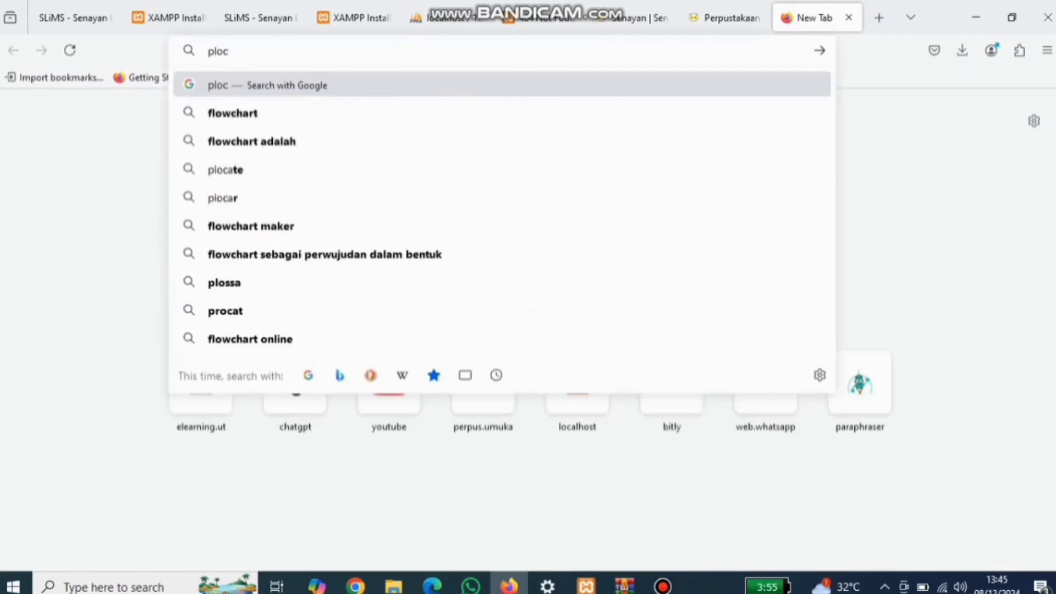
{"action": "key", "text": "BackSpace"}
{"action": "type", "text": "localhost"}
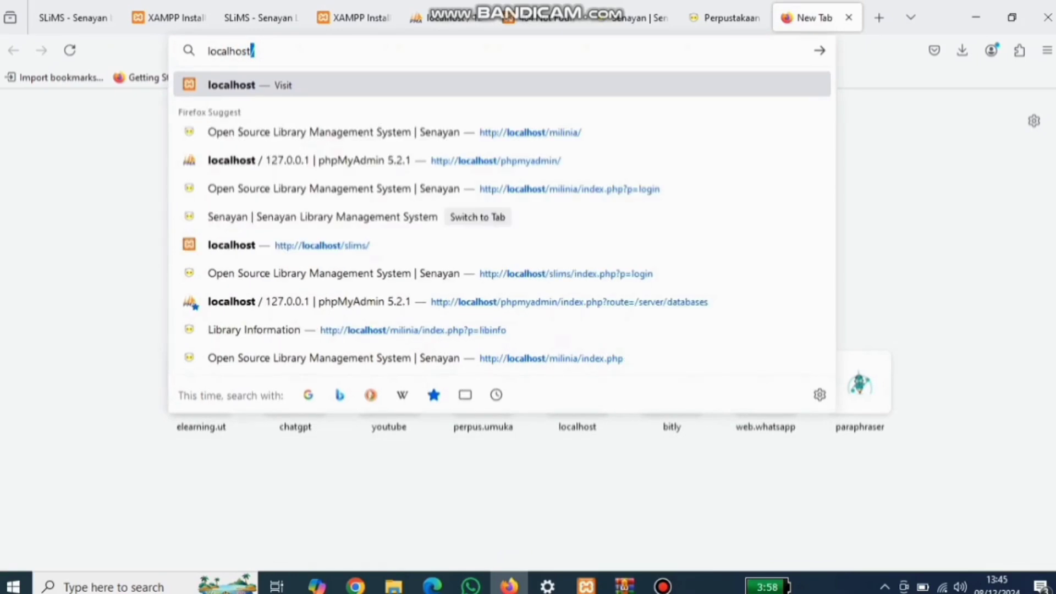
{"action": "type", "text": "/milin"}
{"action": "key", "text": "Return"}
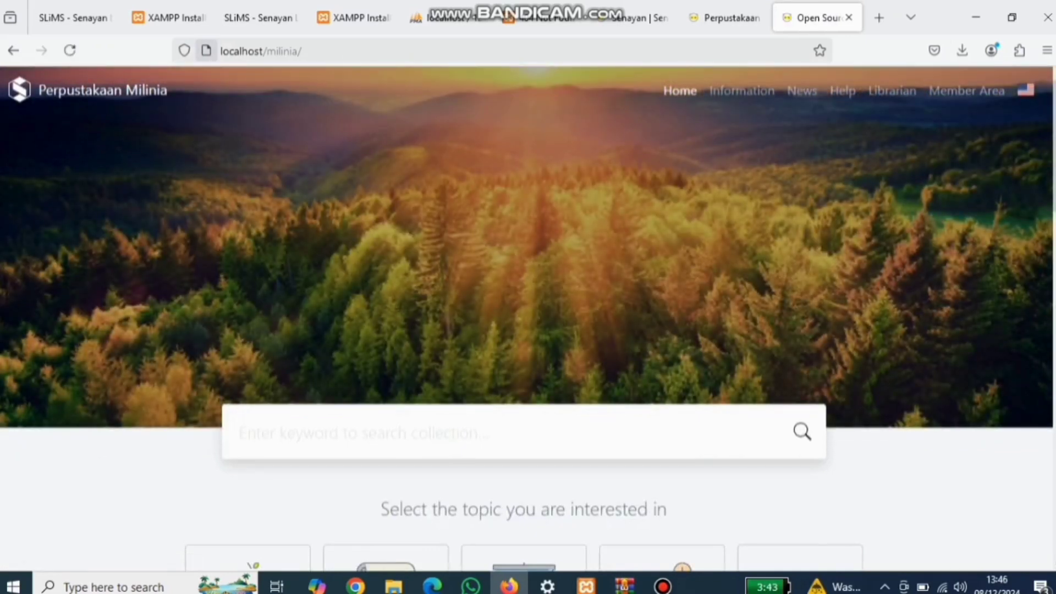
{"action": "mouse_move", "coordinate": [258, 18]}
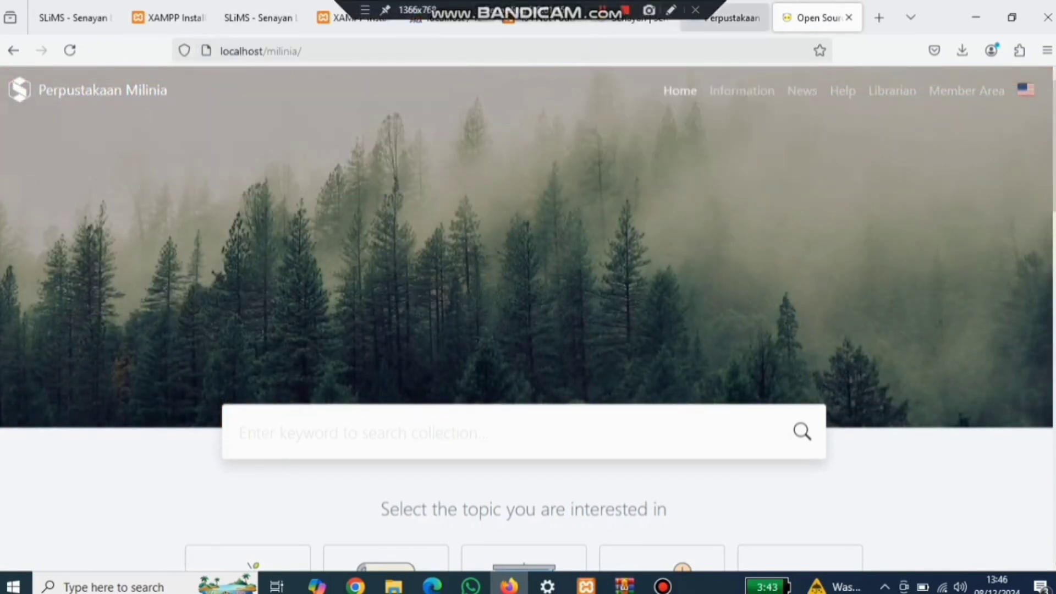
{"action": "left_click", "coordinate": [725, 18]}
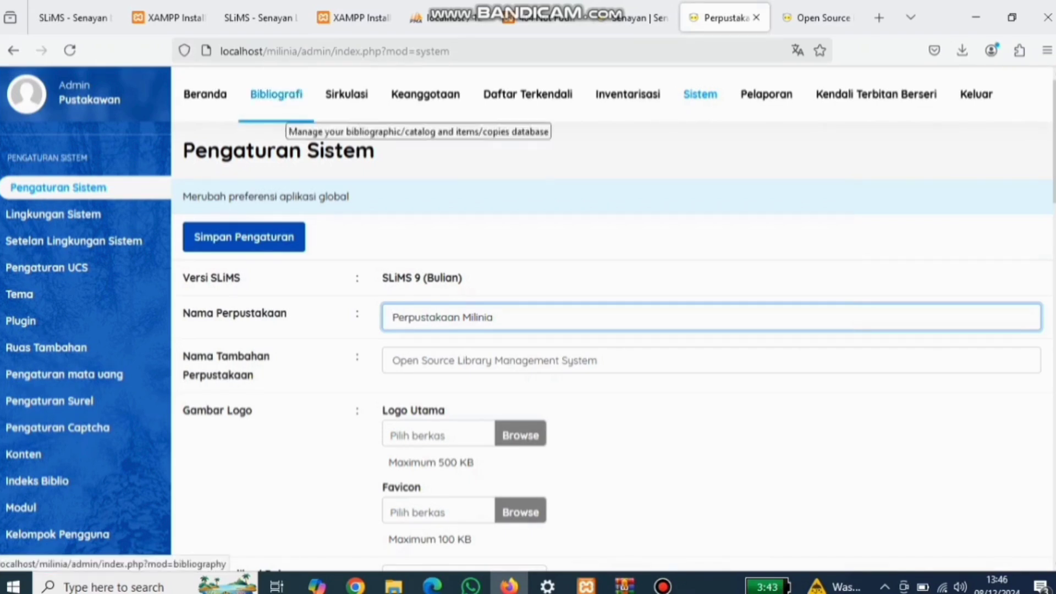
Step: Go to Bibliografi and open the Tambah Bibliografi Baru form
{"action": "left_click", "coordinate": [282, 110]}
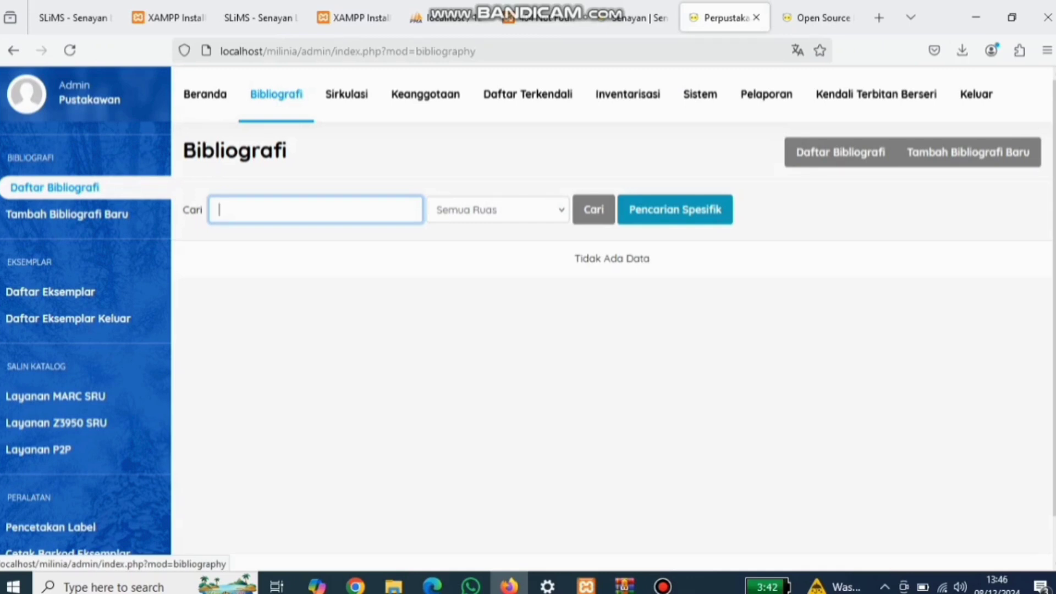
{"action": "left_click", "coordinate": [69, 214]}
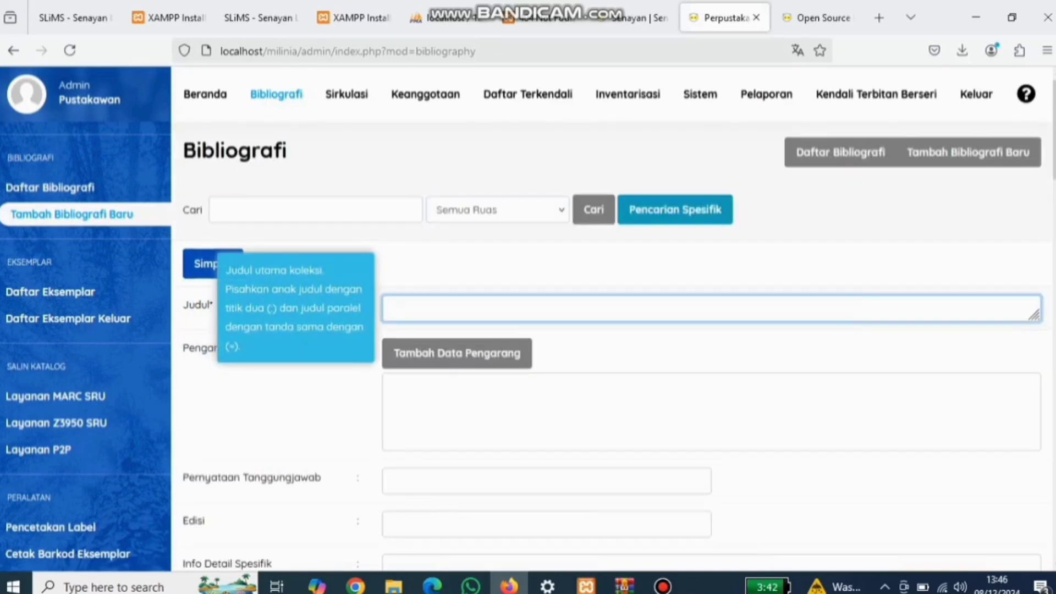
Step: Title the record 'Literasi Informasi' and add the author's name as Pengarang Utama
{"action": "type", "text": "Litera"}
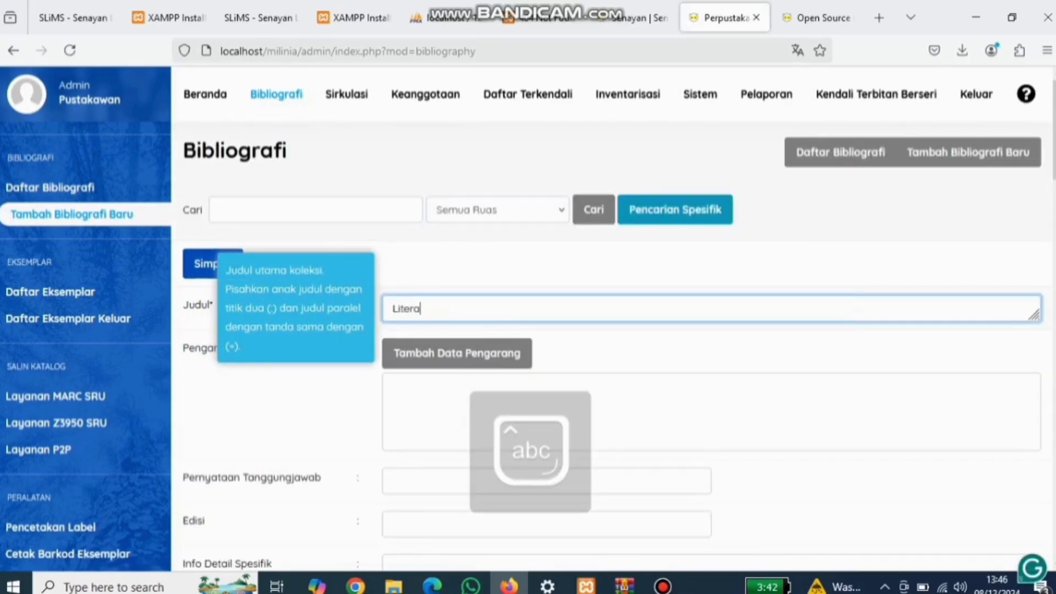
{"action": "type", "text": "si Informas"}
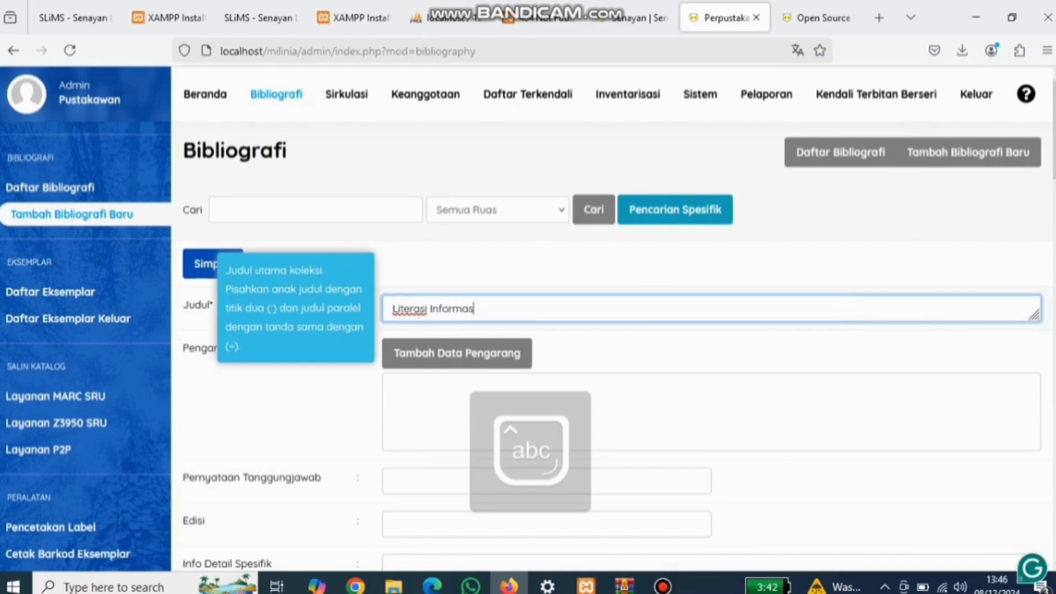
{"action": "type", "text": "i"}
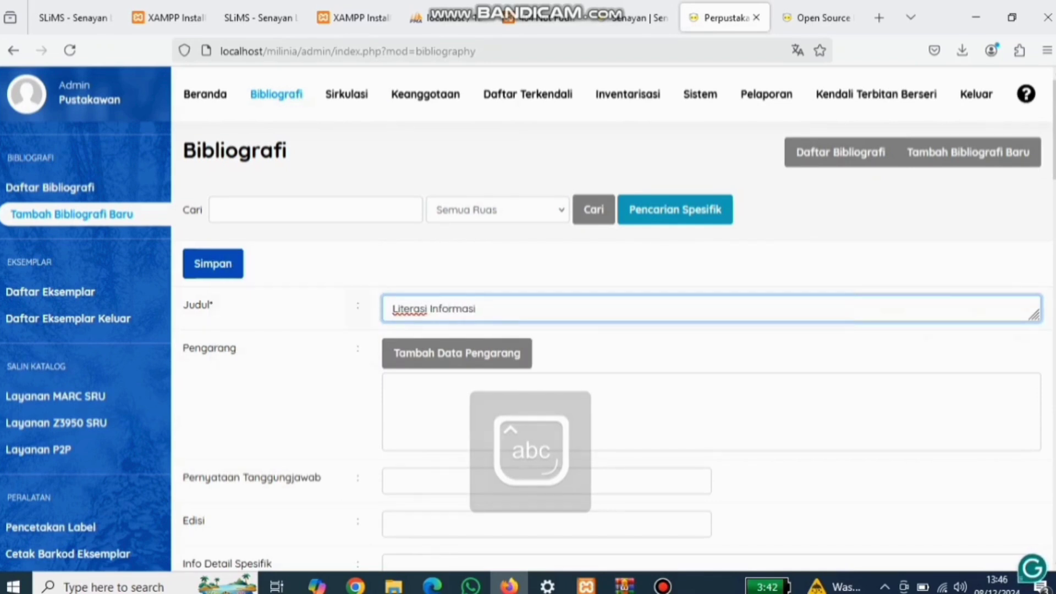
{"action": "left_click", "coordinate": [456, 353]}
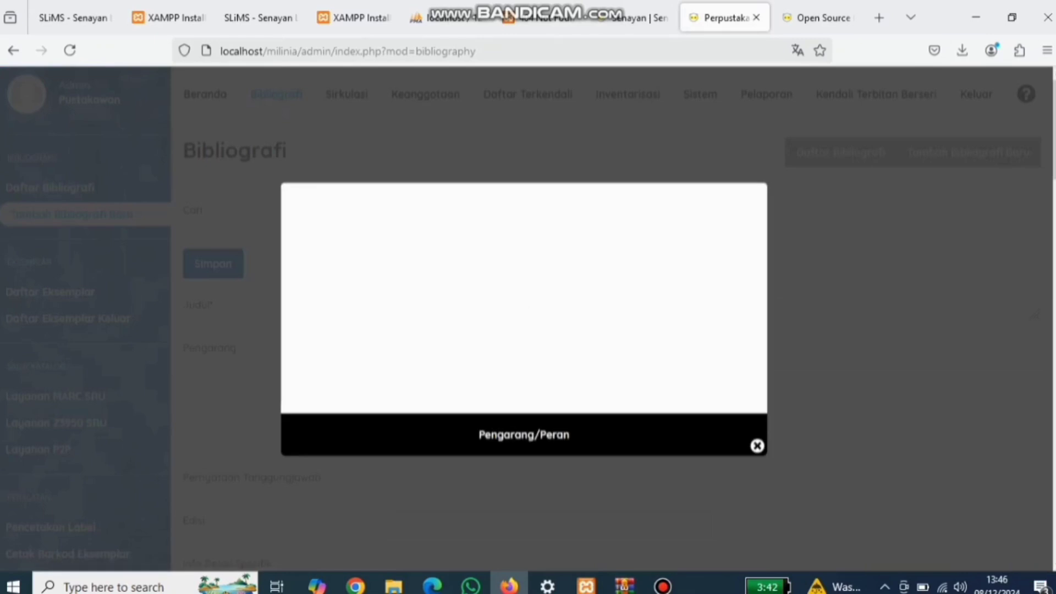
{"action": "left_click", "coordinate": [366, 251]}
{"action": "type", "text": "Tri"}
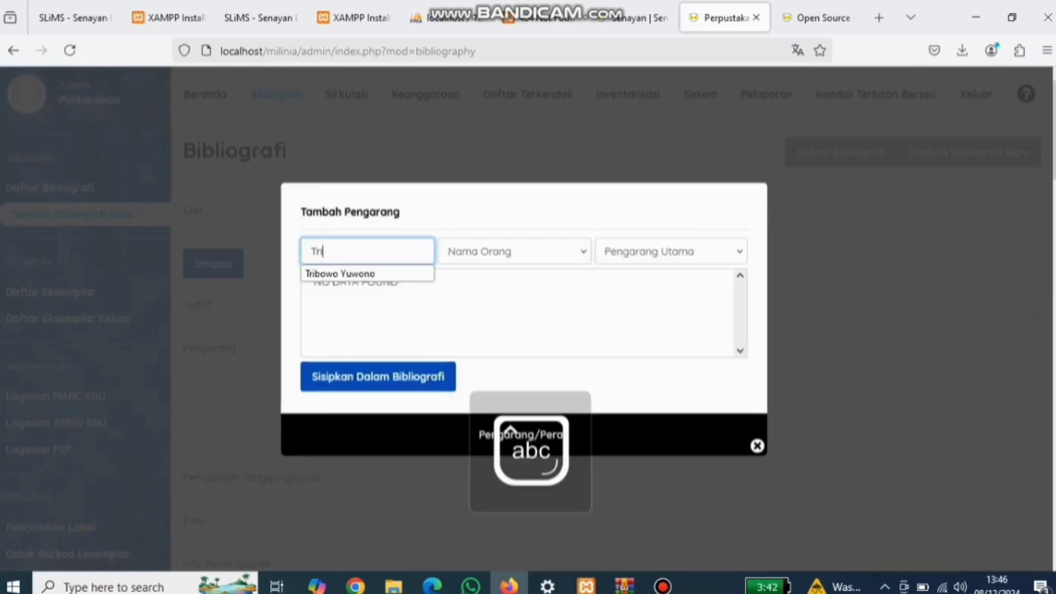
{"action": "type", "text": " Sept"}
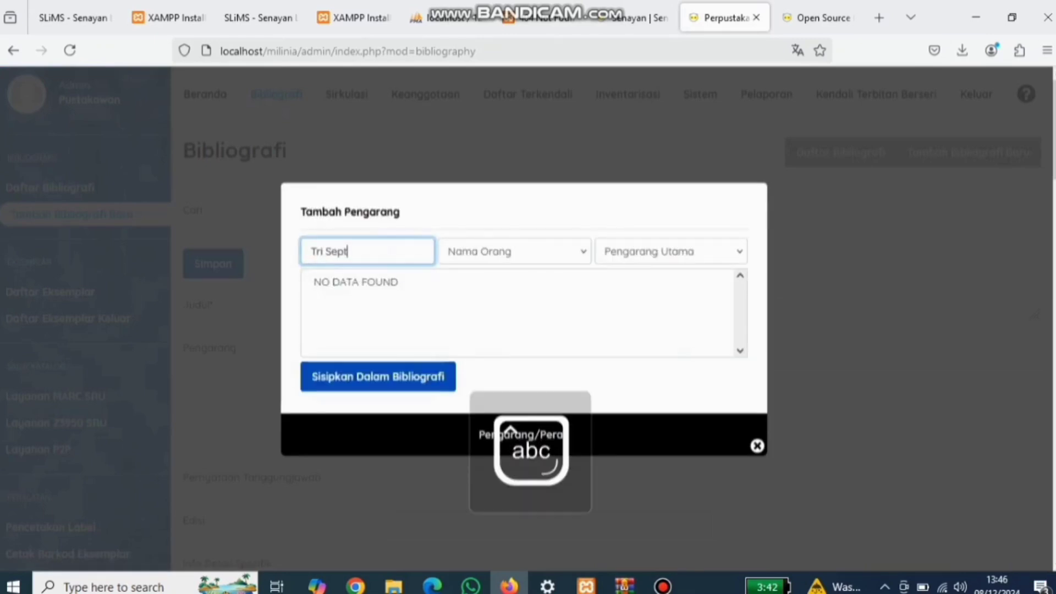
{"action": "type", "text": "iyantoono"}
{"action": "key", "text": "BackSpace"}
{"action": "key", "text": "BackSpace"}
{"action": "key", "text": "BackSpace"}
{"action": "type", "text": "no"}
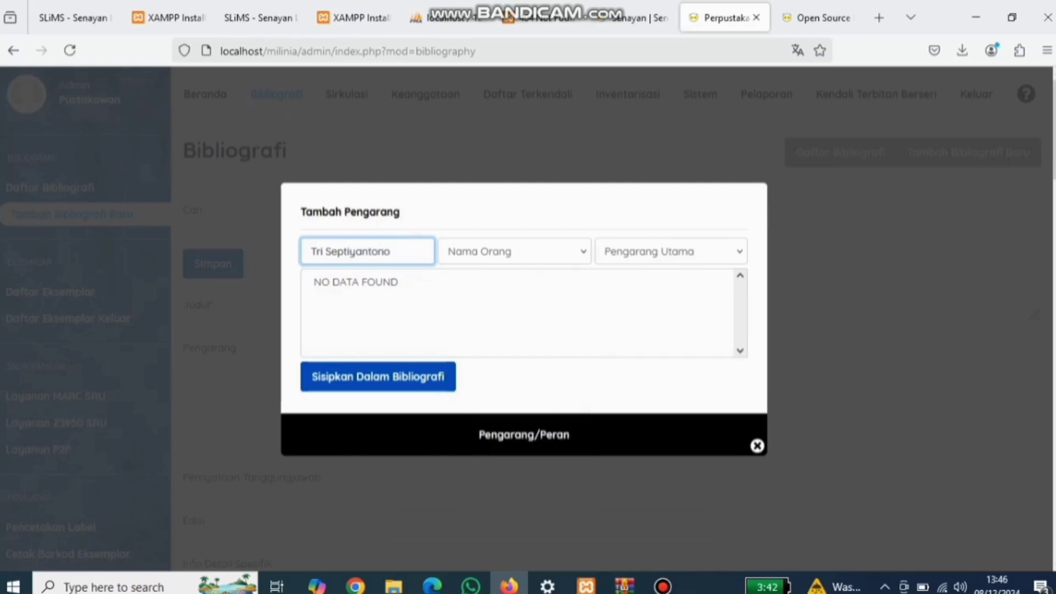
{"action": "key", "text": "Return"}
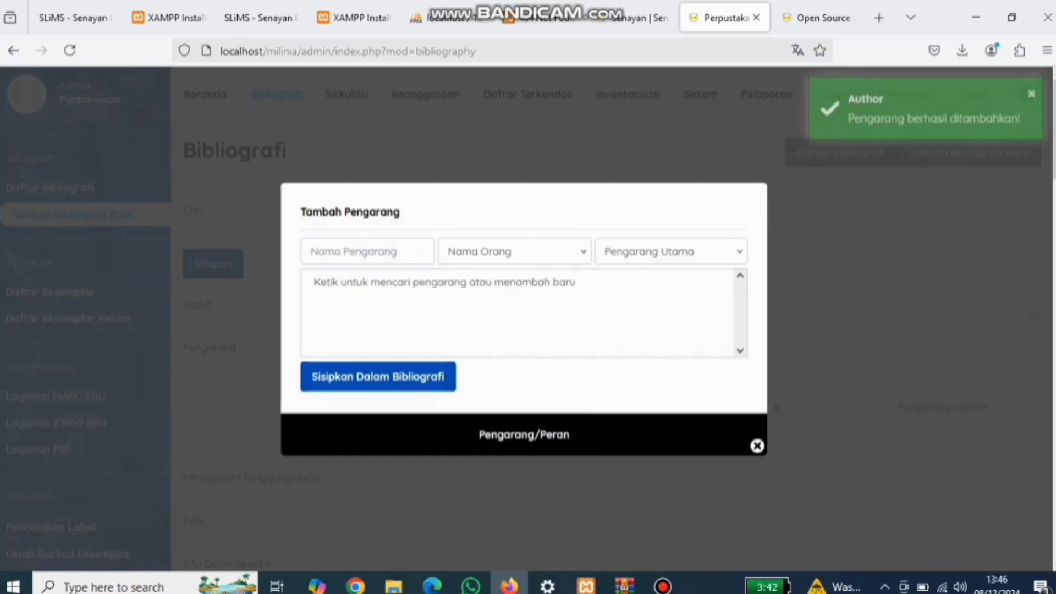
{"action": "left_click", "coordinate": [757, 446]}
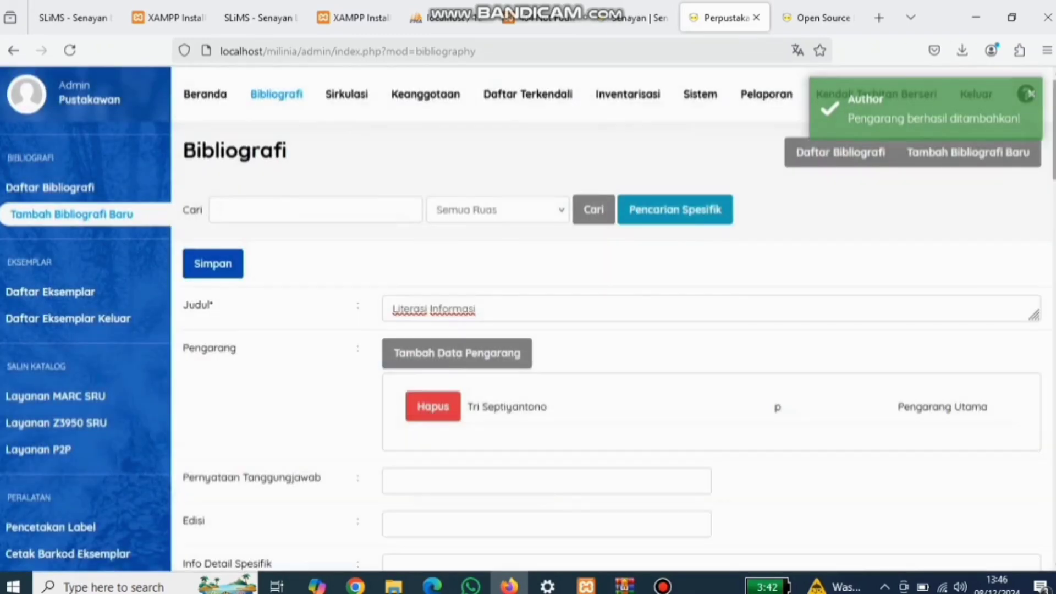
Step: Enter the edition as Ed.2
{"action": "scroll", "coordinate": [609, 323], "scroll_direction": "down", "scroll_amount": 5}
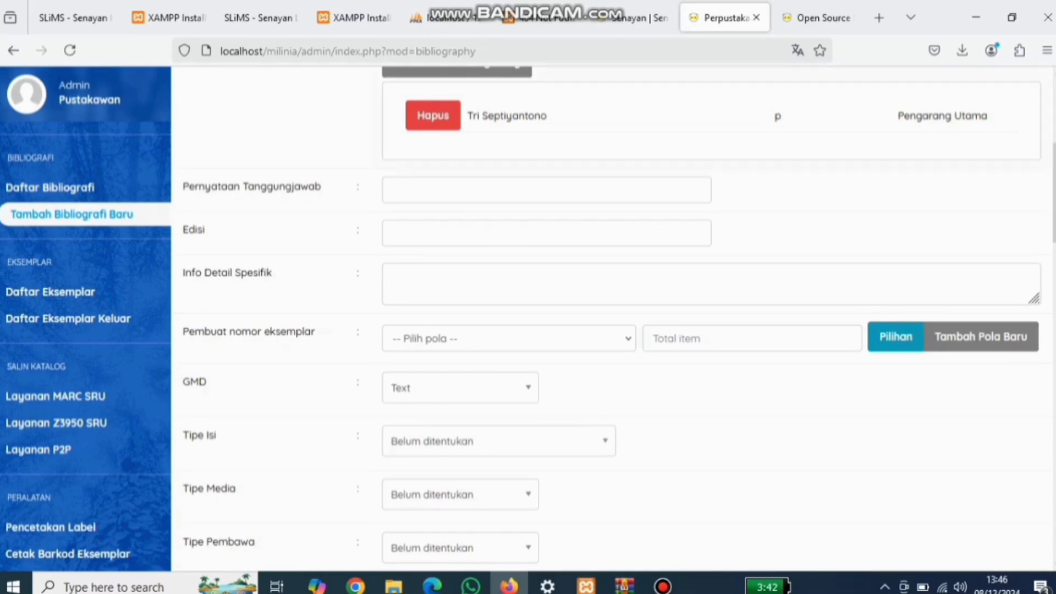
{"action": "left_click", "coordinate": [547, 233]}
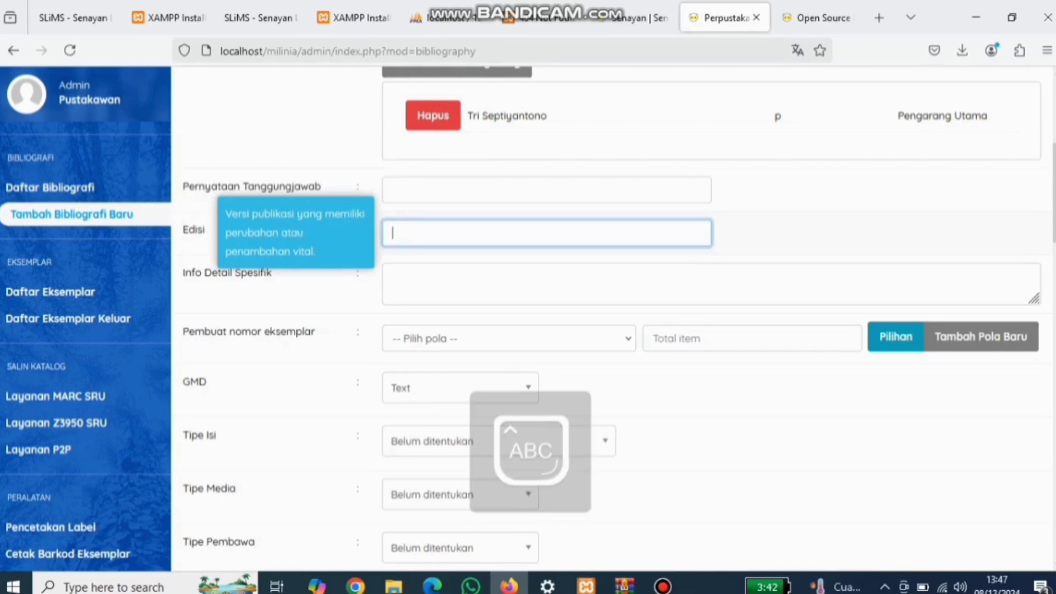
{"action": "type", "text": "Ed.2"}
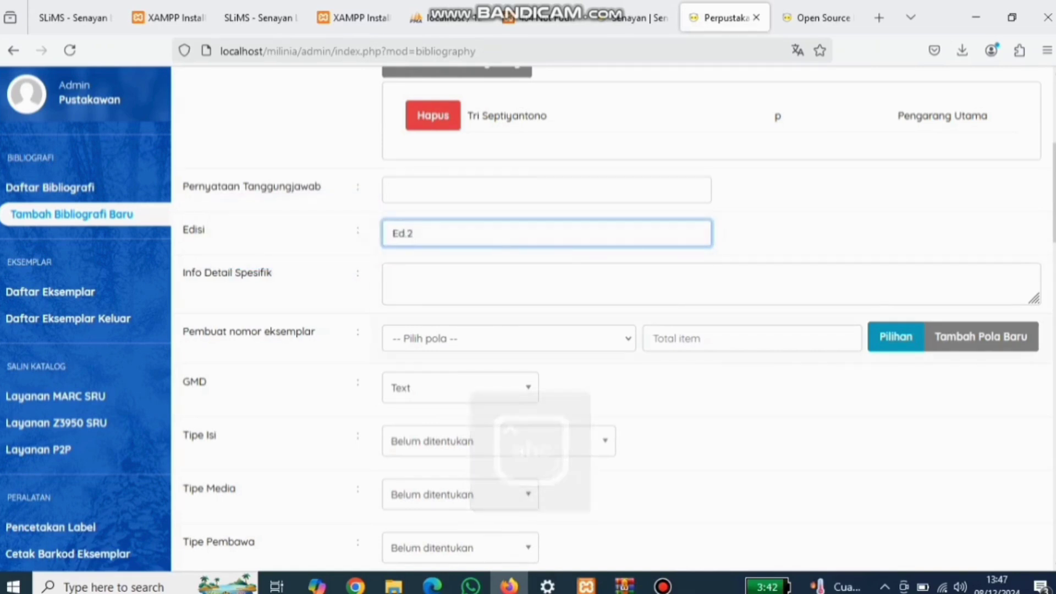
Step: Create a new item-code pattern P00000S with prefix P, suffix S and length 5
{"action": "left_click", "coordinate": [508, 339]}
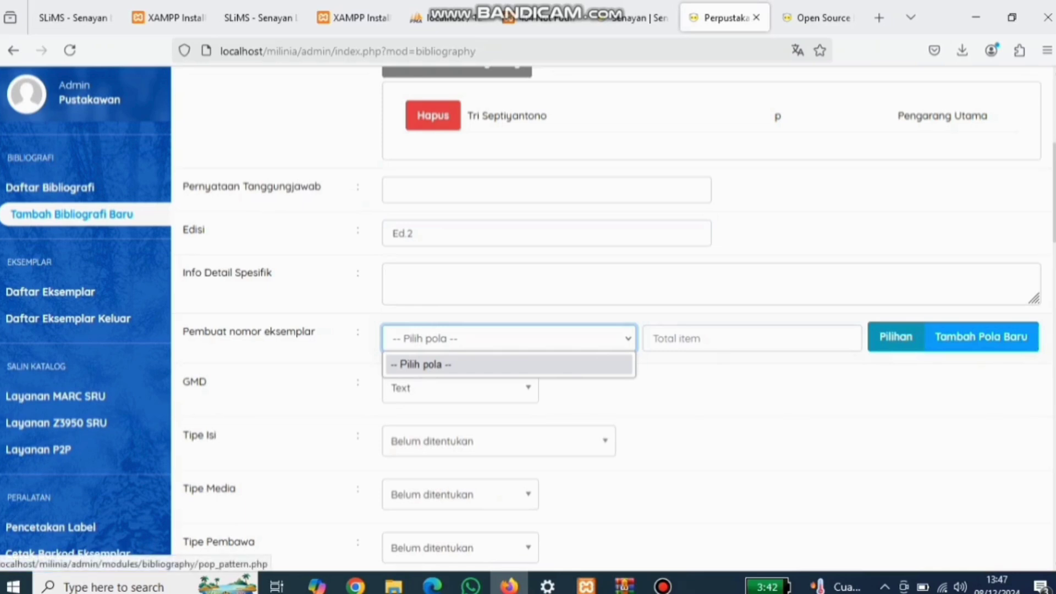
{"action": "left_click", "coordinate": [958, 345]}
{"action": "left_click", "coordinate": [962, 345]}
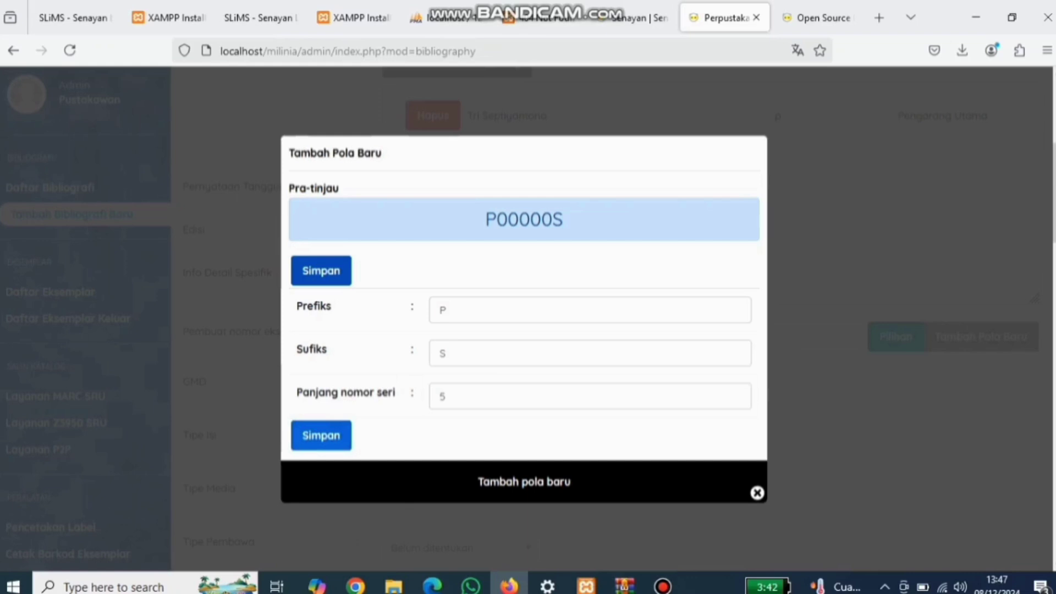
{"action": "left_click", "coordinate": [321, 435]}
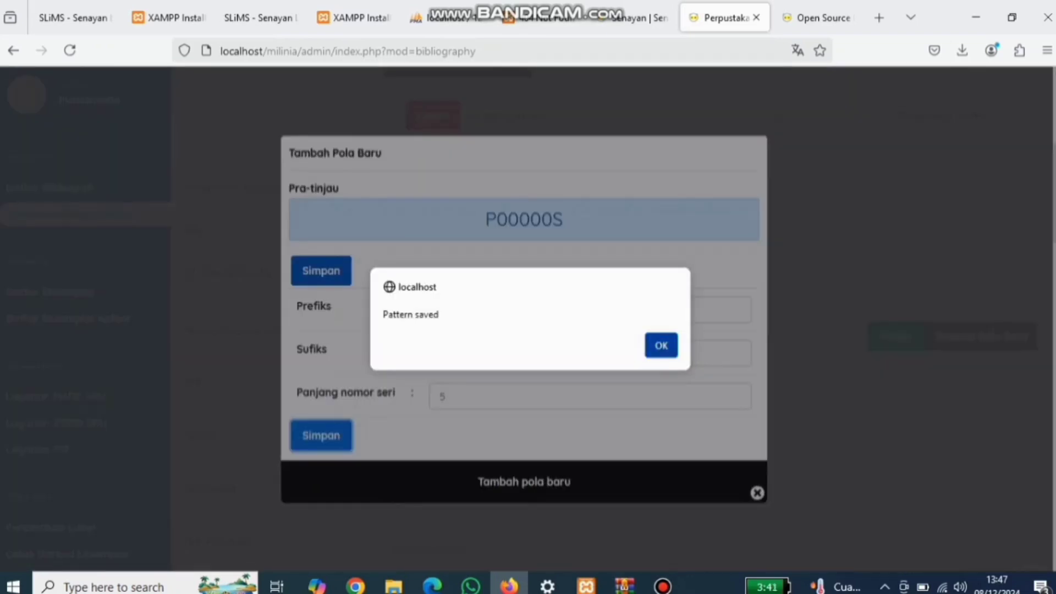
{"action": "left_click", "coordinate": [661, 346]}
Step: Apply the P00000S pattern to generate 1 item
{"action": "left_click", "coordinate": [509, 338]}
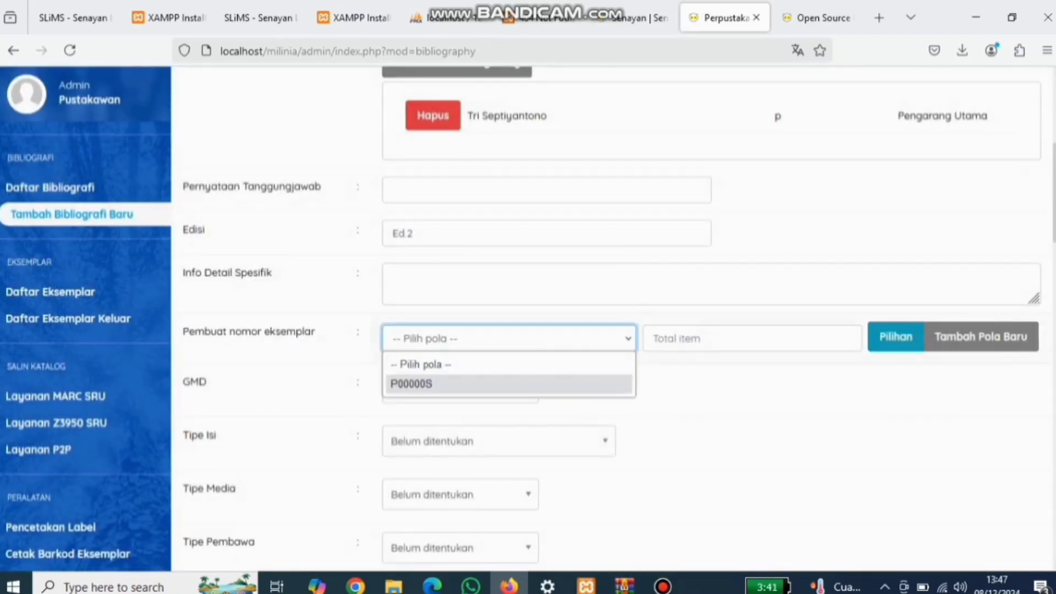
{"action": "key", "text": "Return"}
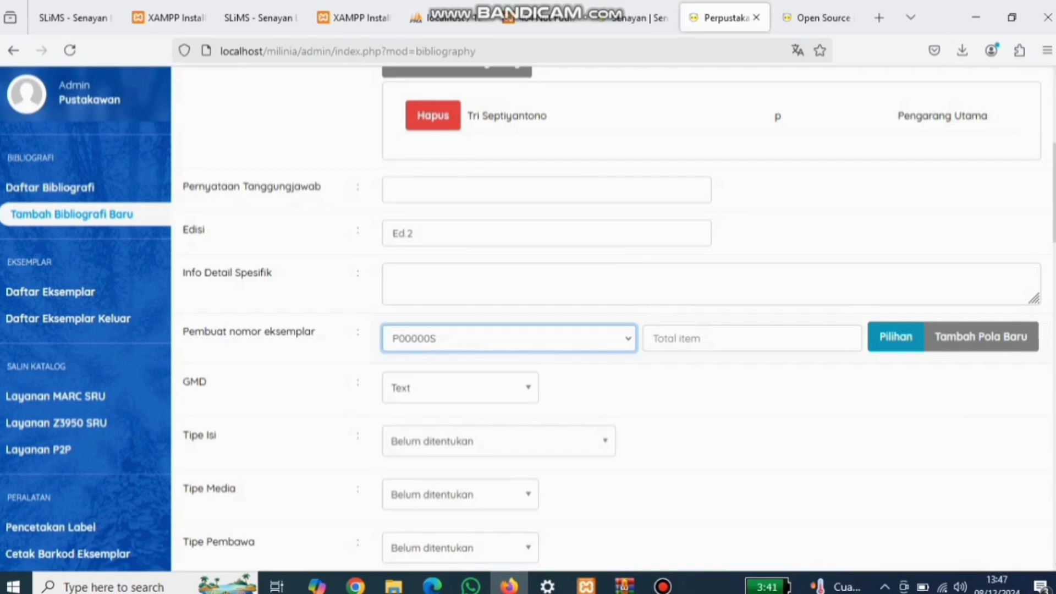
{"action": "left_click", "coordinate": [752, 338]}
{"action": "type", "text": "1"}
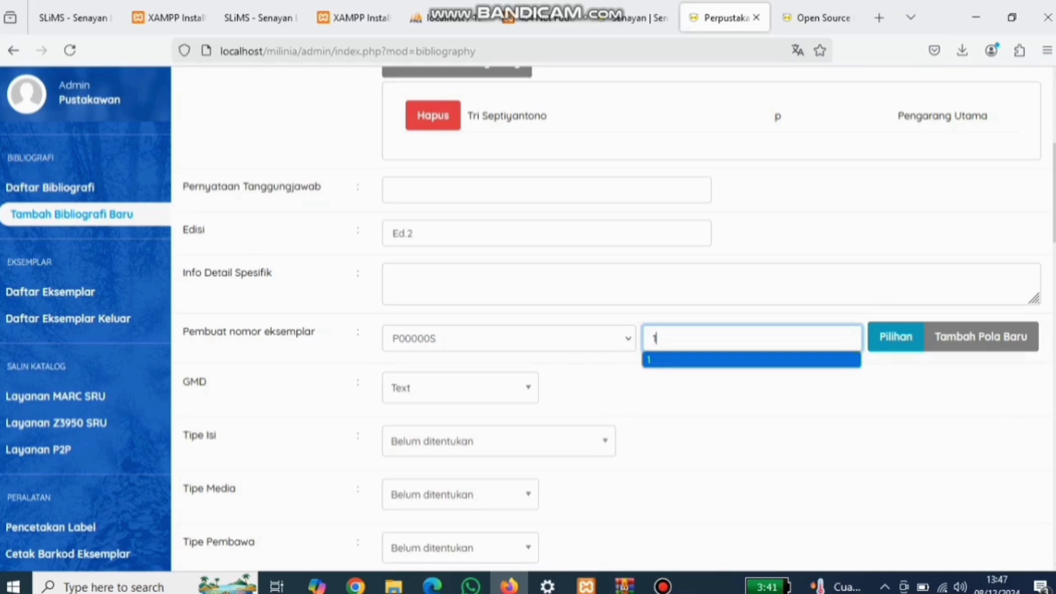
{"action": "left_click", "coordinate": [751, 360]}
{"action": "scroll", "coordinate": [619, 325], "scroll_direction": "down", "scroll_amount": 8}
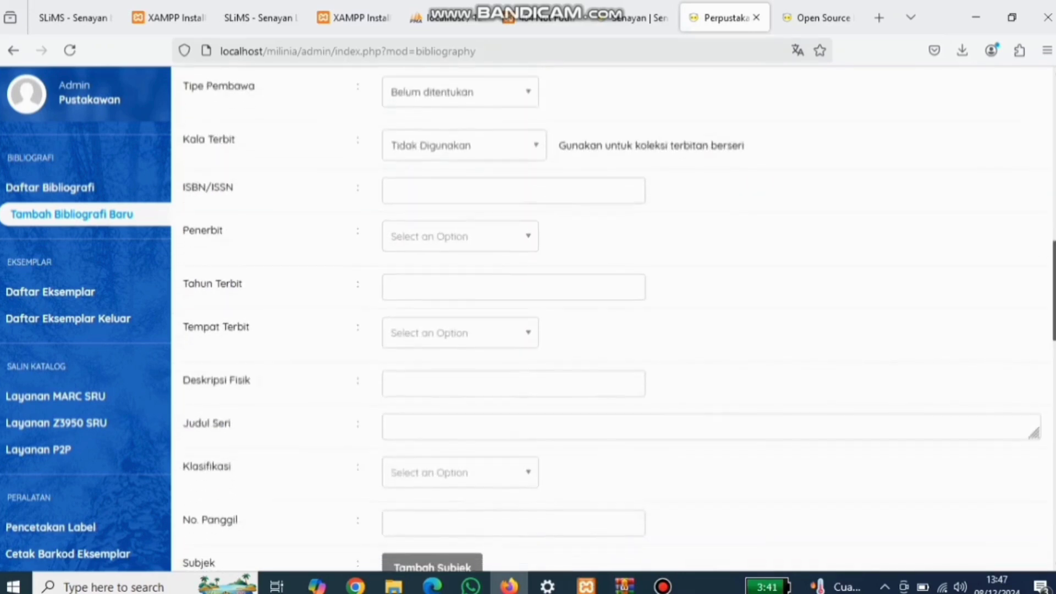
{"action": "left_click", "coordinate": [513, 287]}
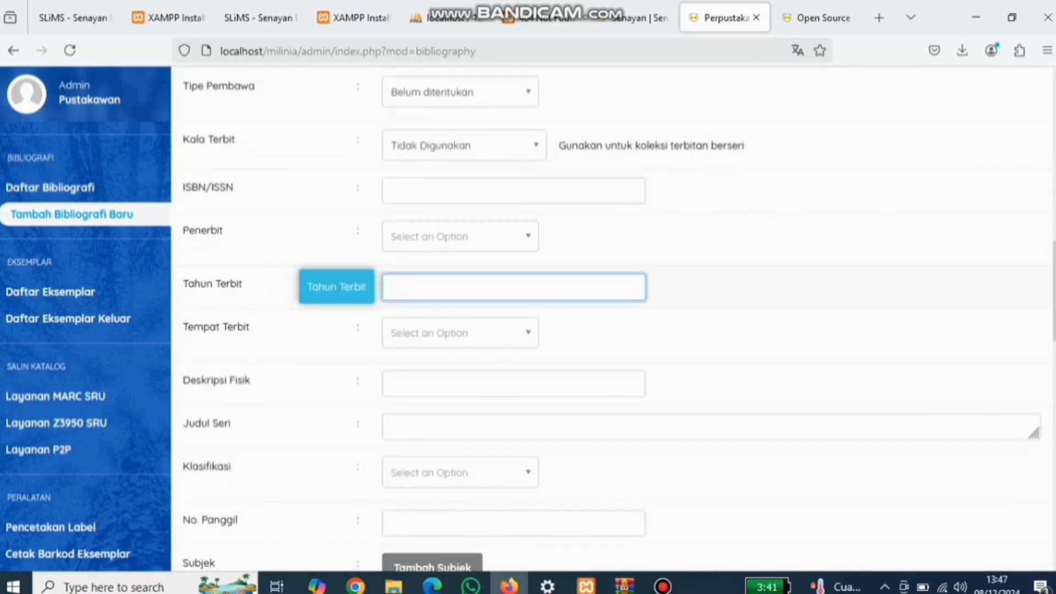
{"action": "type", "text": "2024"}
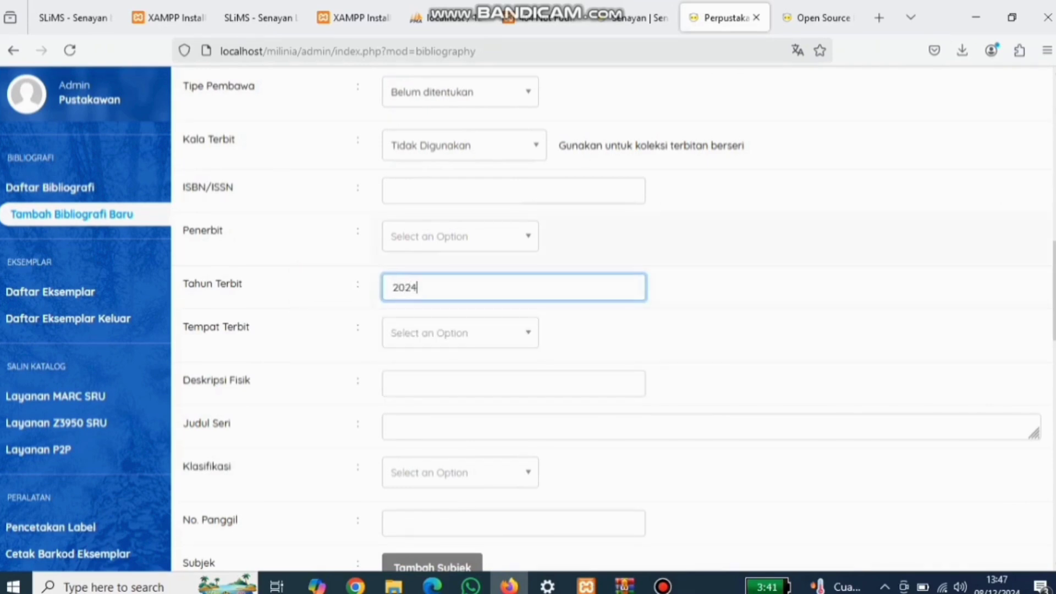
{"action": "left_click", "coordinate": [461, 236]}
{"action": "key", "text": "Caps_Lock"}
{"action": "type", "text": "U"}
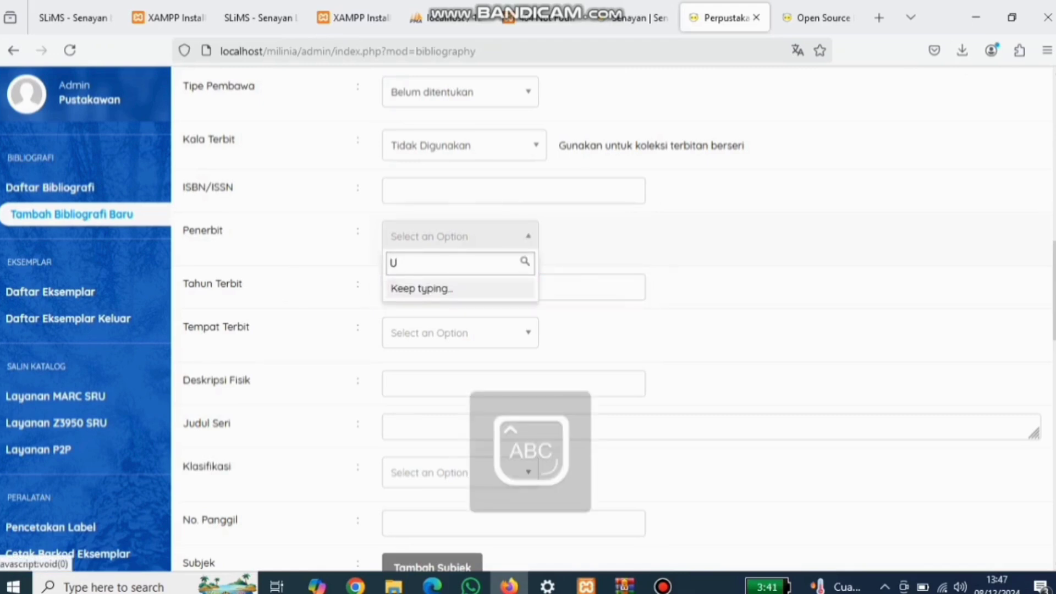
{"action": "key", "text": "Caps_Lock"}
{"action": "type", "text": "niversit"}
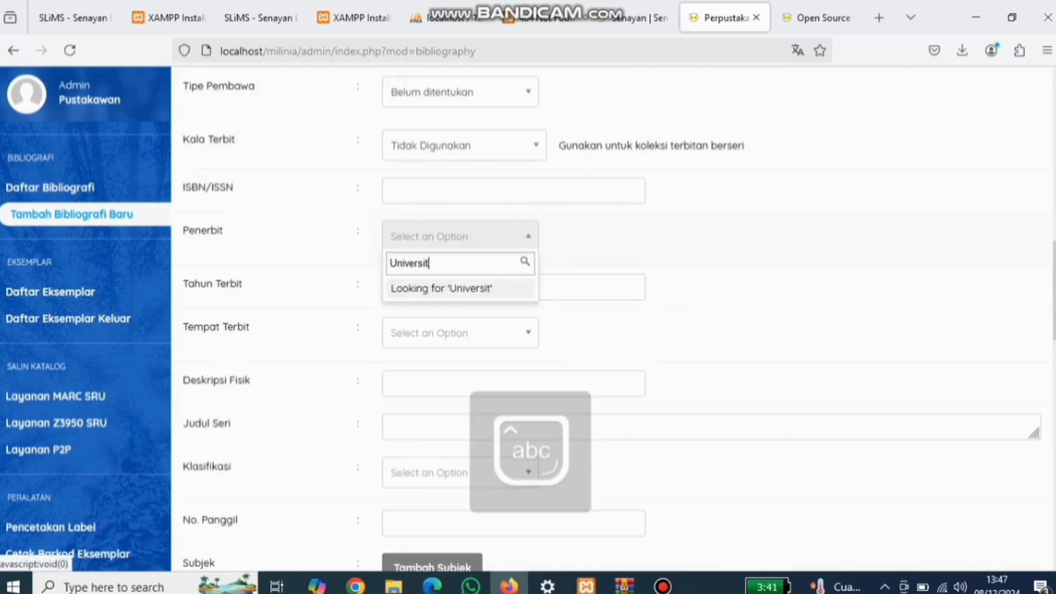
{"action": "type", "text": "as Terbuk"}
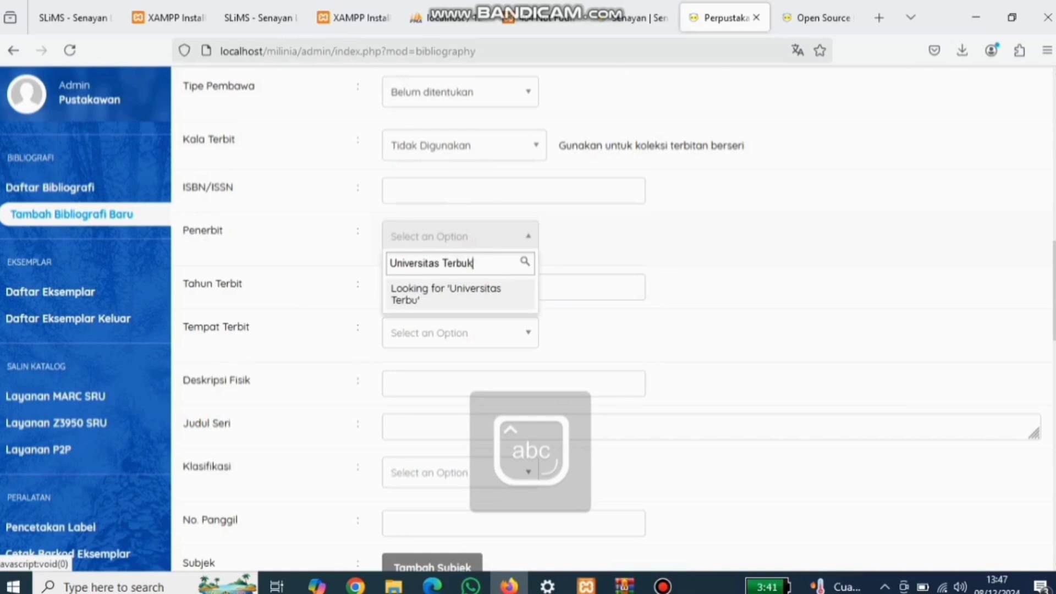
{"action": "type", "text": "a"}
{"action": "key", "text": "Return"}
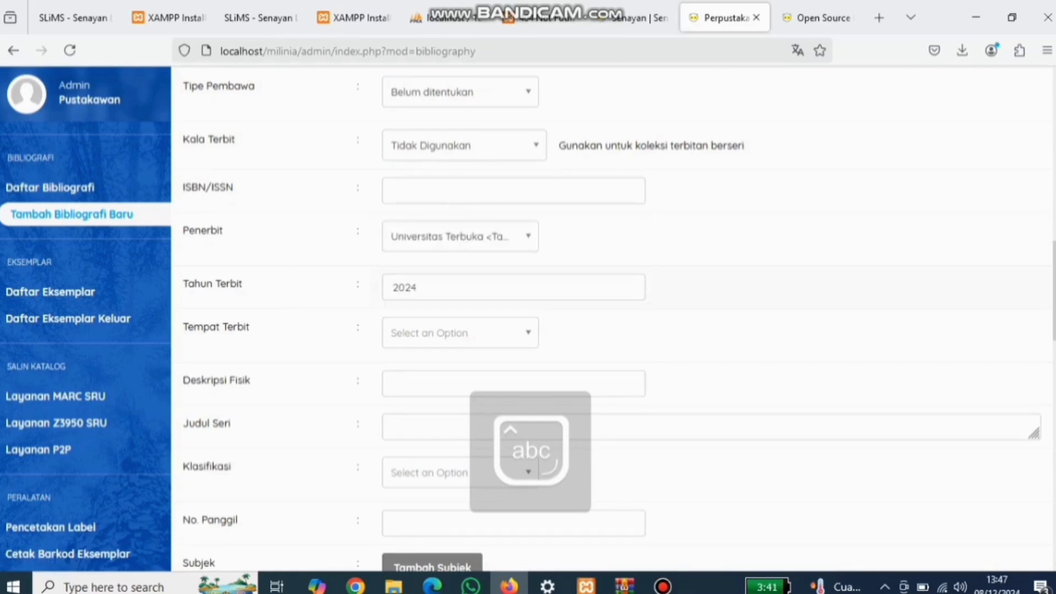
{"action": "left_click", "coordinate": [392, 190]}
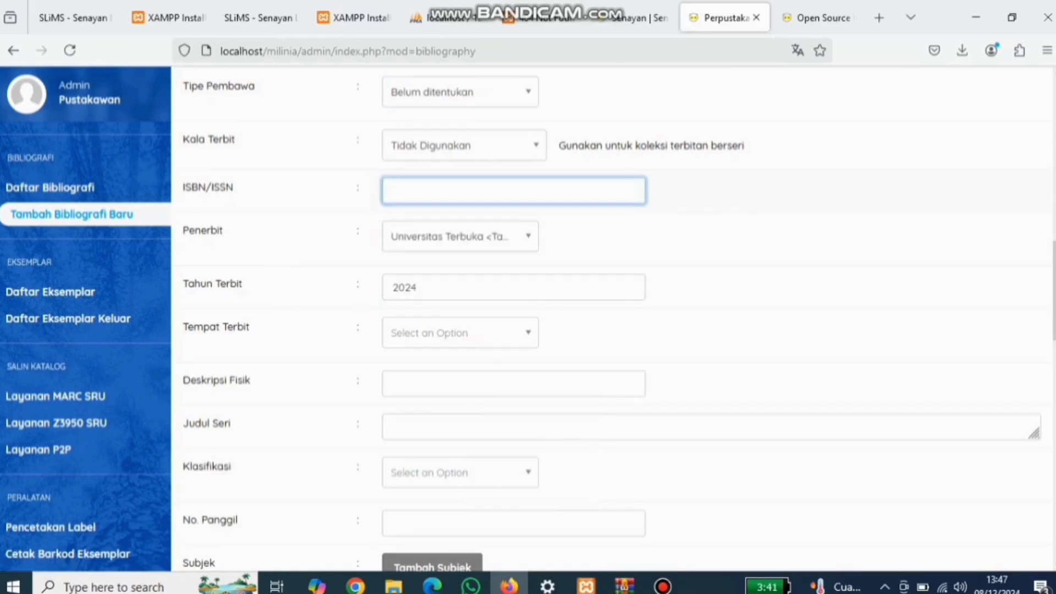
{"action": "type", "text": "978"}
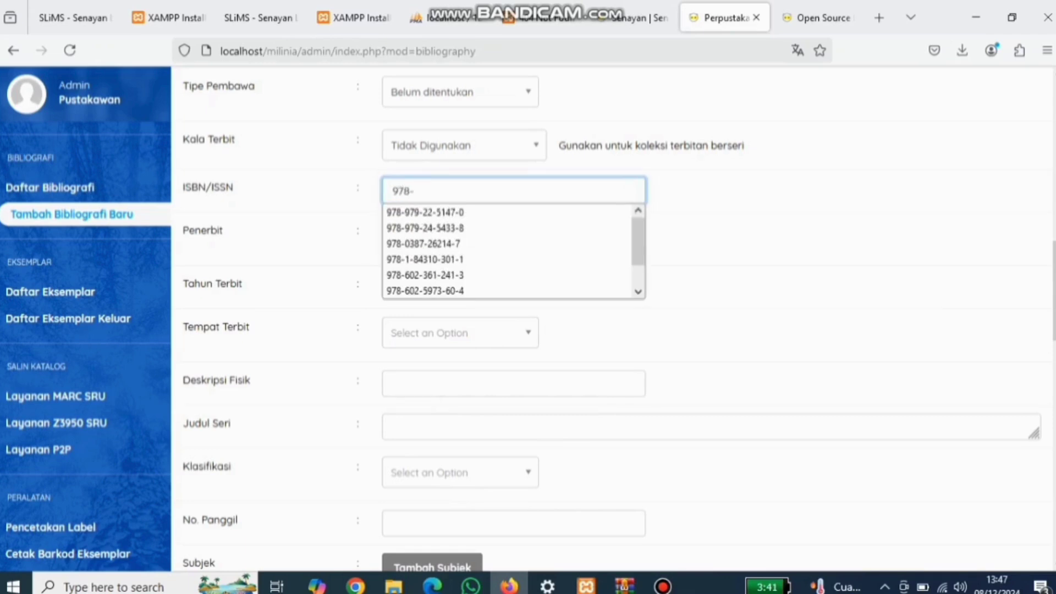
{"action": "type", "text": "-623"}
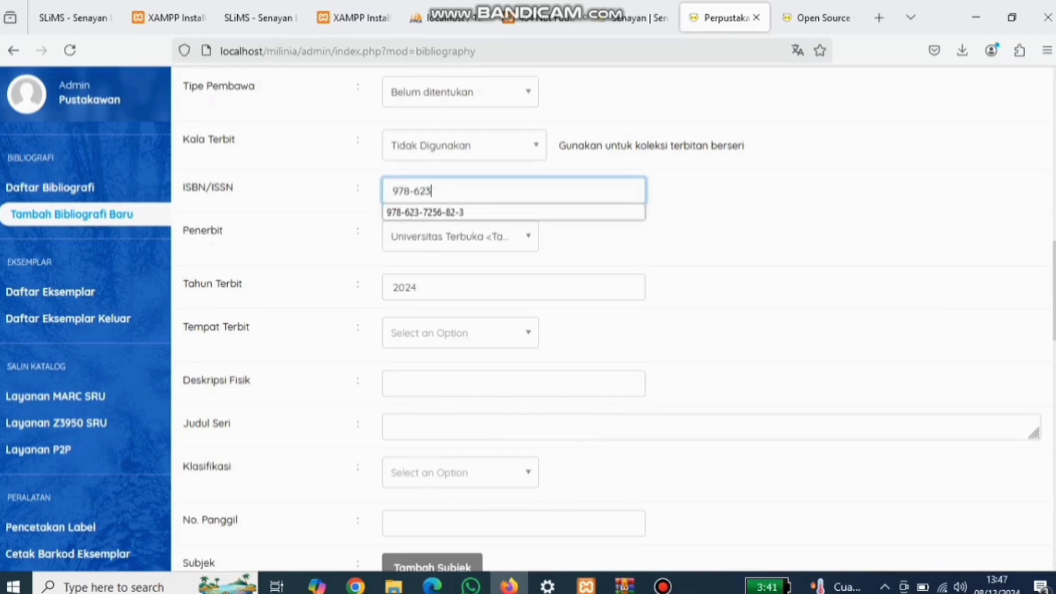
{"action": "type", "text": "-480"}
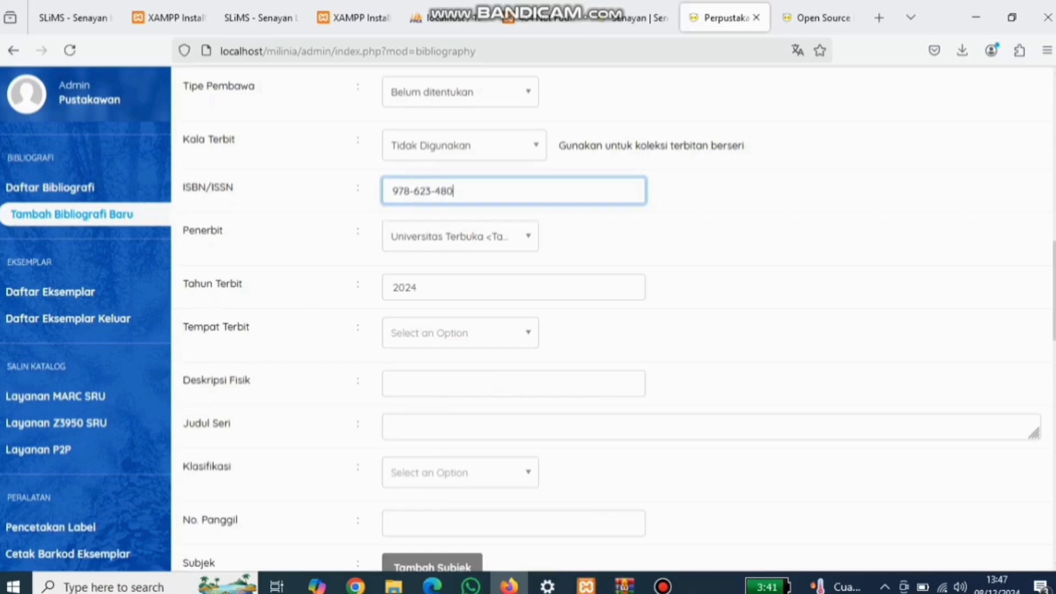
{"action": "type", "text": "-058-6"}
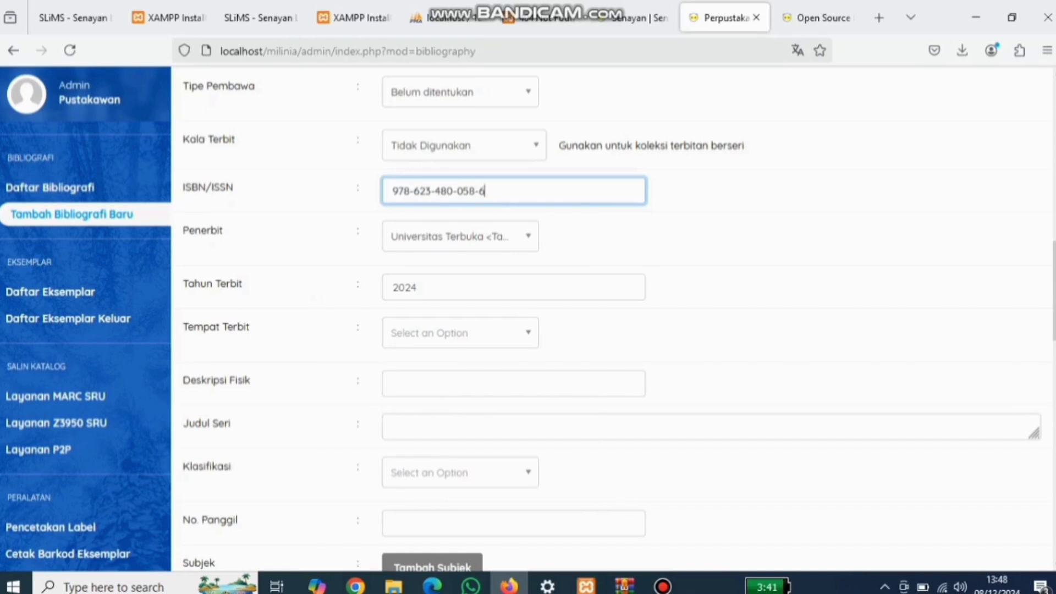
Step: Set the place of publication to Tangerang Selatan
{"action": "left_click", "coordinate": [459, 332]}
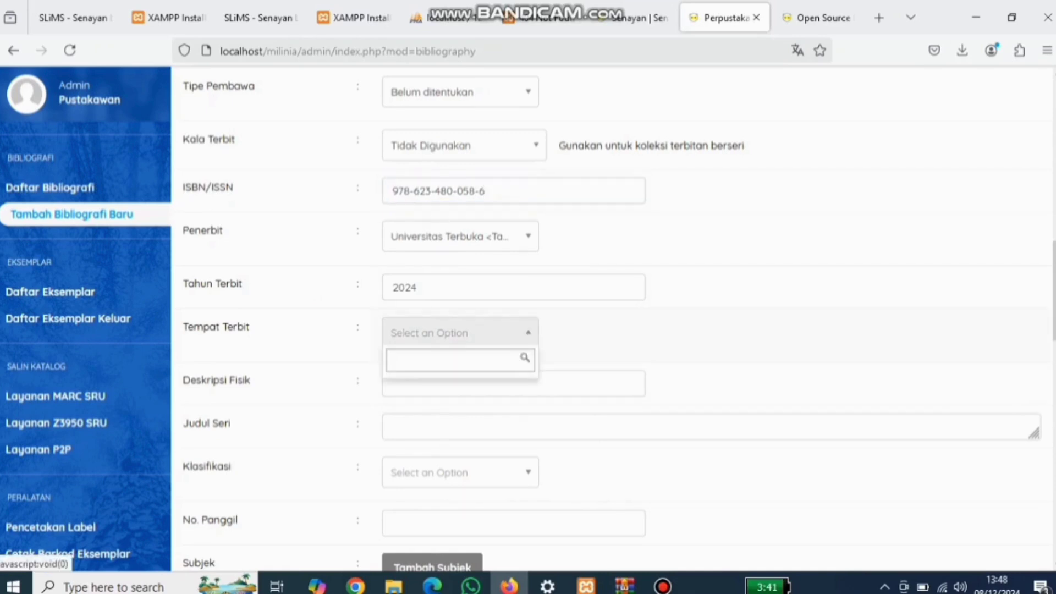
{"action": "type", "text": "T"}
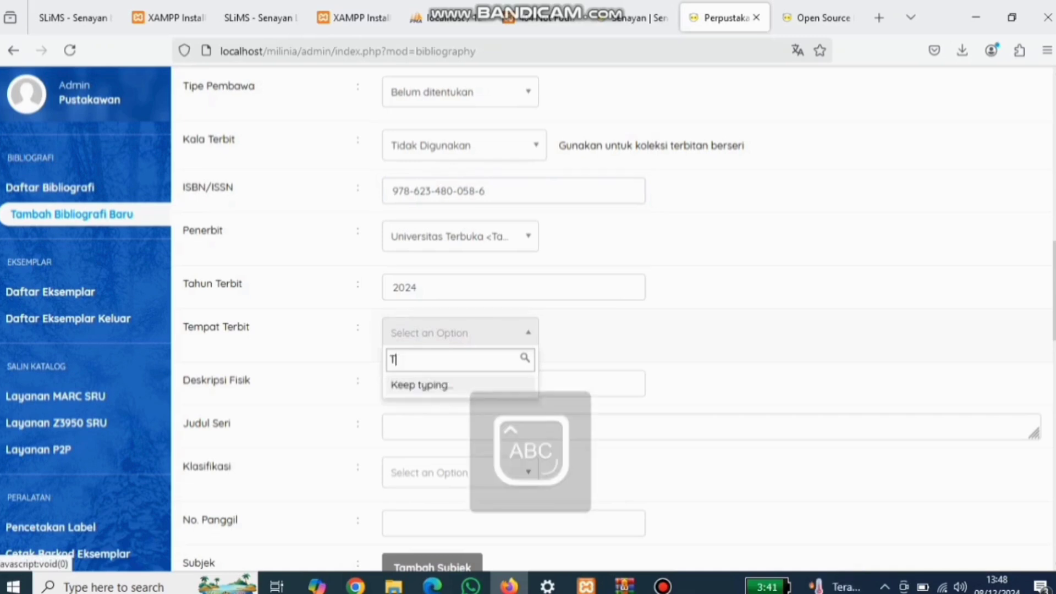
{"action": "type", "text": "angerang"}
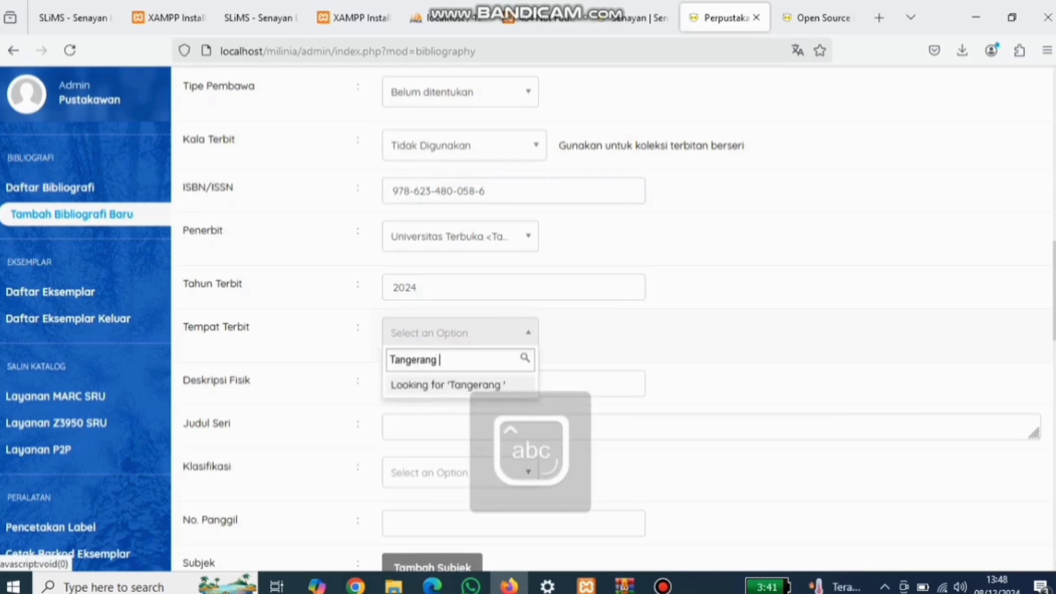
{"action": "type", "text": " etan"}
{"action": "key", "text": "BackSpace"}
{"action": "key", "text": "BackSpace"}
{"action": "key", "text": "BackSpace"}
{"action": "key", "text": "BackSpace"}
{"action": "type", "text": "e"}
{"action": "key", "text": "Caps_Lock"}
{"action": "type", "text": "S"}
{"action": "key", "text": "Caps_Lock"}
{"action": "key", "text": "BackSpace"}
{"action": "key", "text": "BackSpace"}
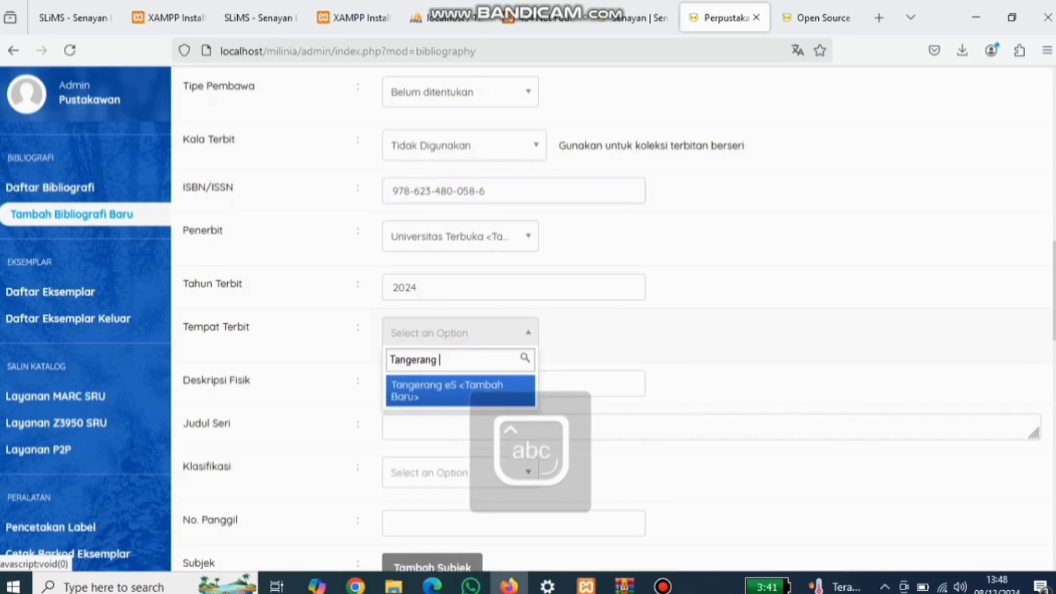
{"action": "type", "text": "Seta"}
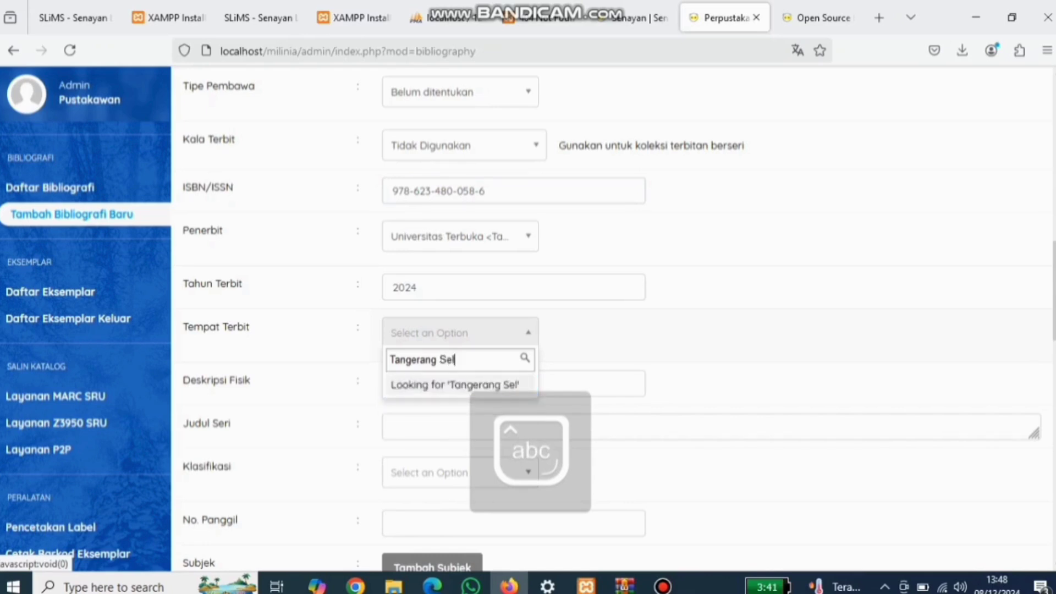
{"action": "key", "text": "BackSpace"}
{"action": "key", "text": "BackSpace"}
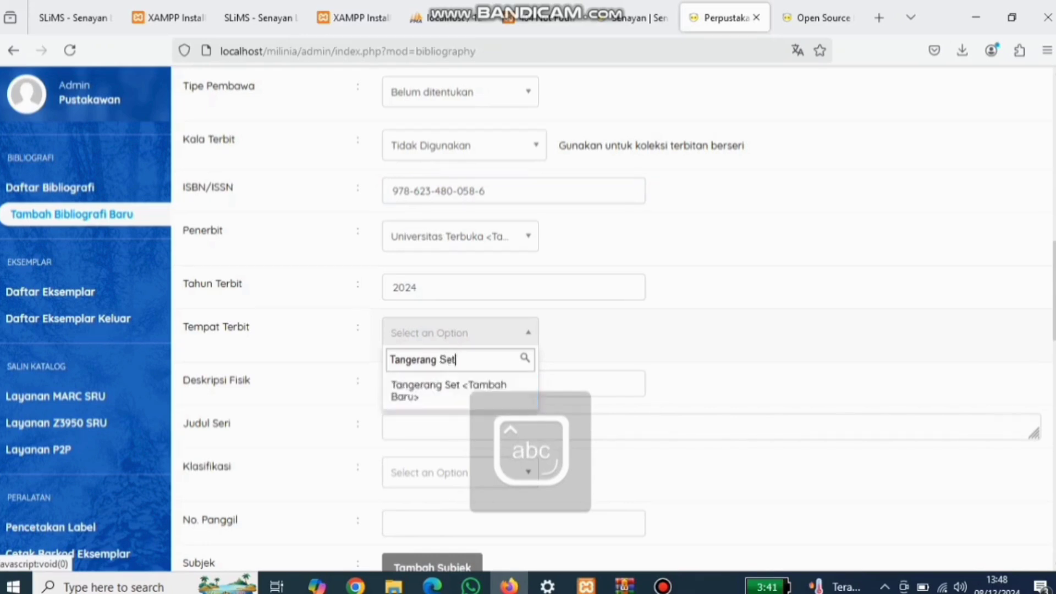
{"action": "type", "text": "l"}
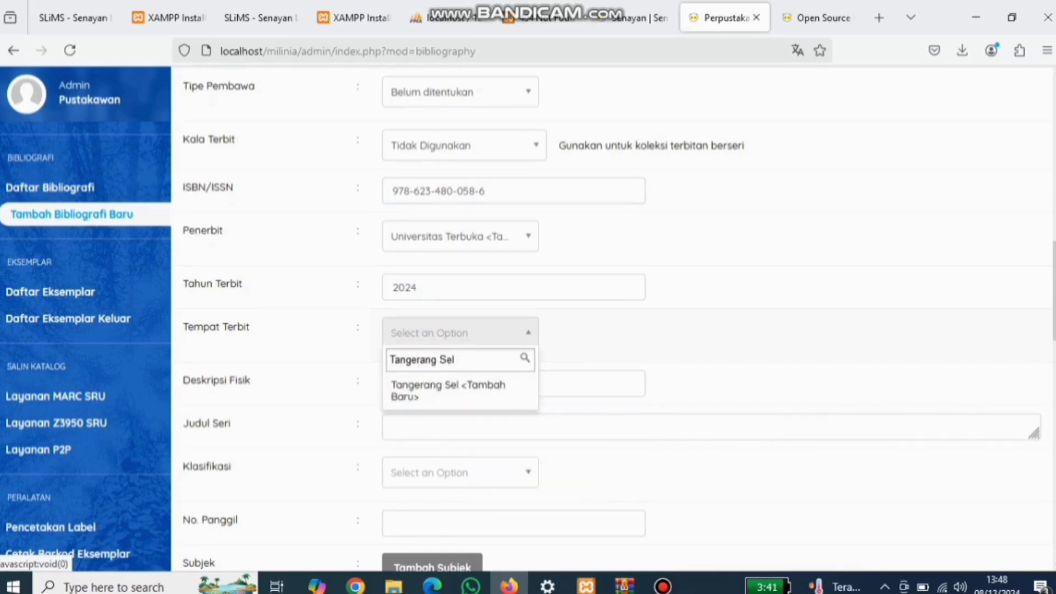
{"action": "type", "text": "atan"}
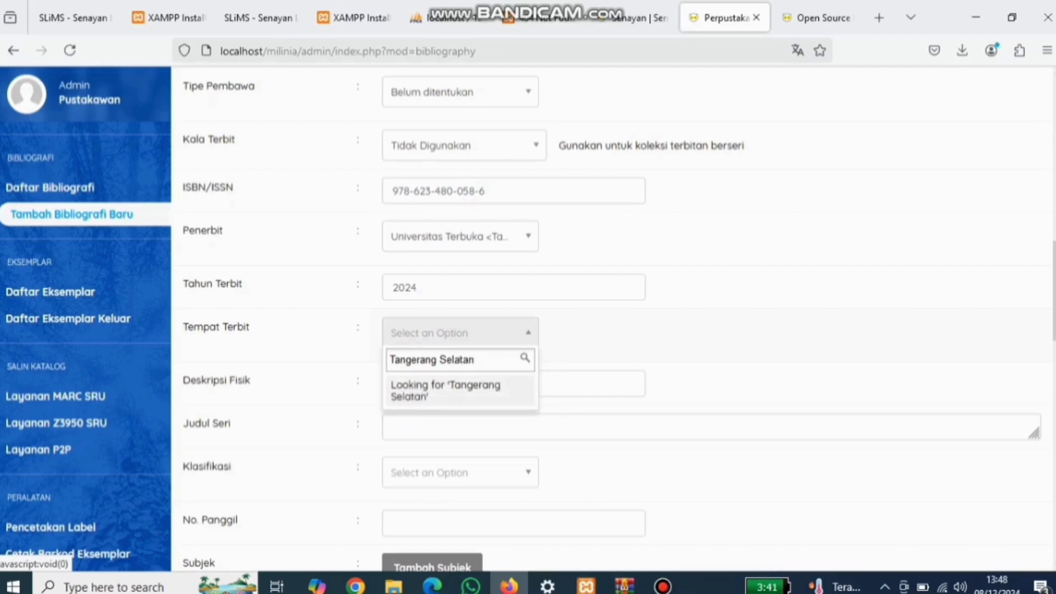
{"action": "key", "text": "Return"}
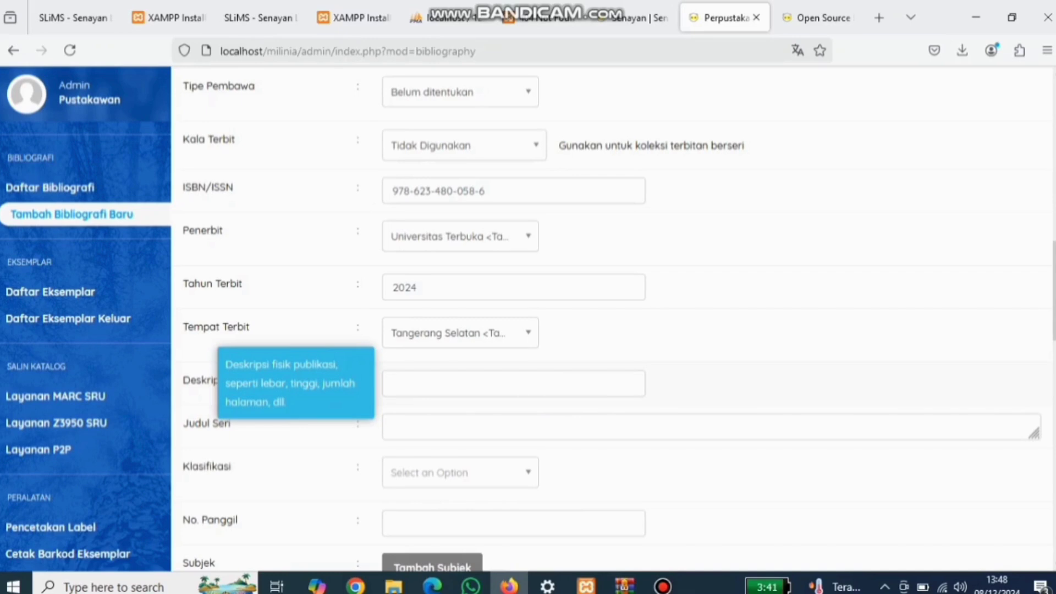
Step: Enter the physical description '604 cm : 27 cm : ilus'
{"action": "left_click", "coordinate": [393, 384]}
{"action": "type", "text": "6"}
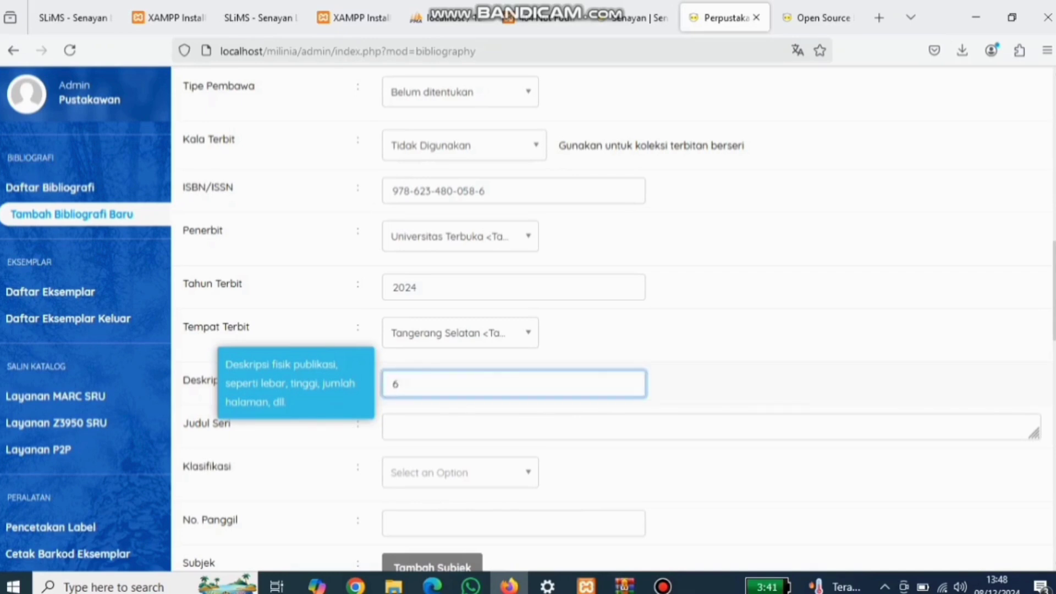
{"action": "type", "text": "04 cm : 27 cm : ilus"}
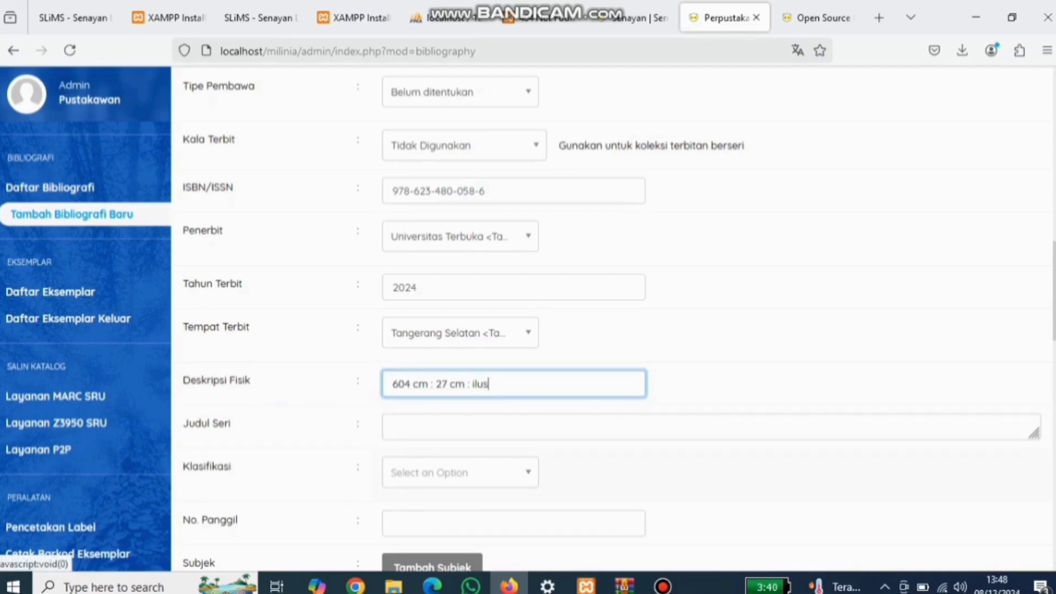
{"action": "left_click", "coordinate": [461, 472]}
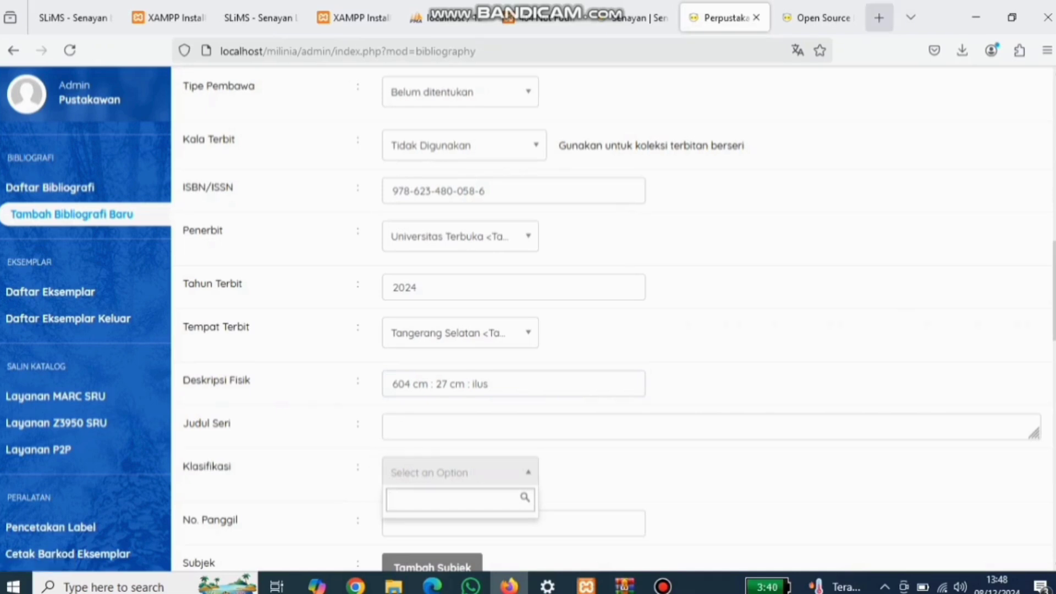
{"action": "left_click", "coordinate": [879, 18]}
Step: Search Google for 'literasi informasi opac'
{"action": "type", "text": "li"}
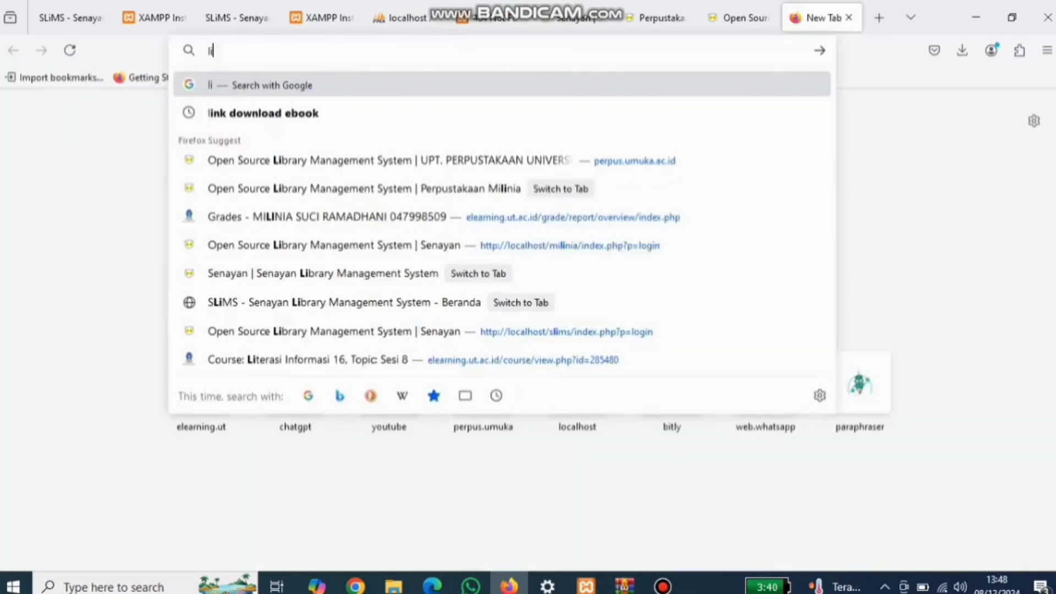
{"action": "type", "text": "terasi o"}
{"action": "key", "text": "BackSpace"}
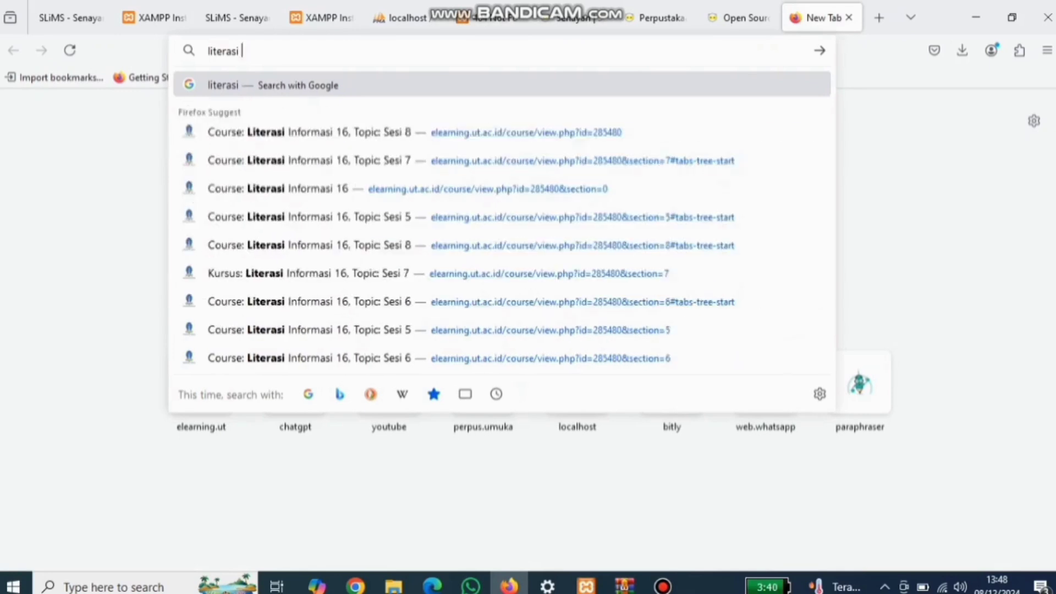
{"action": "type", "text": "informasi opac"}
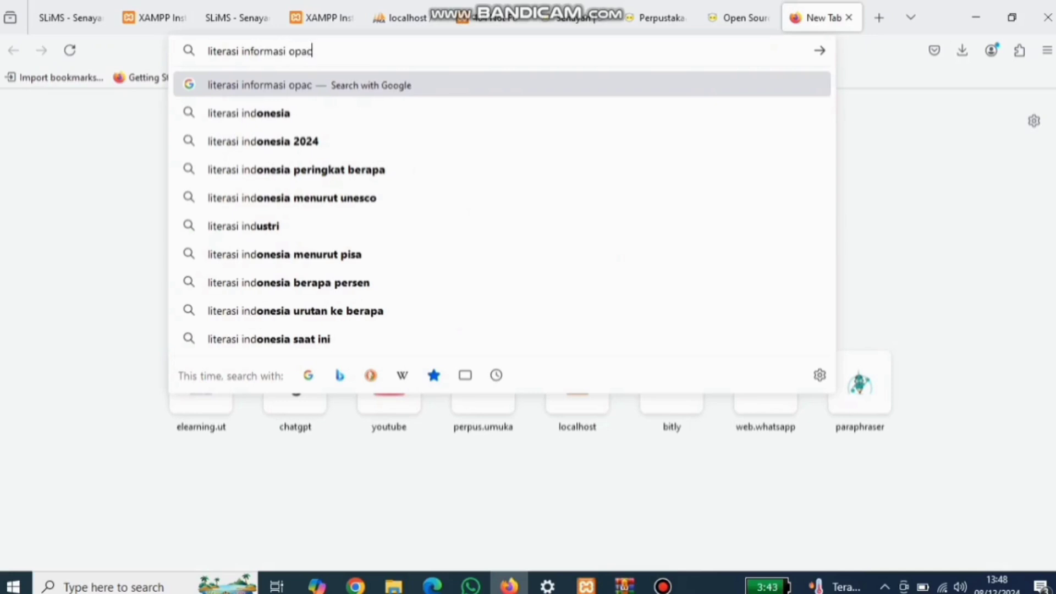
{"action": "key", "text": "Return"}
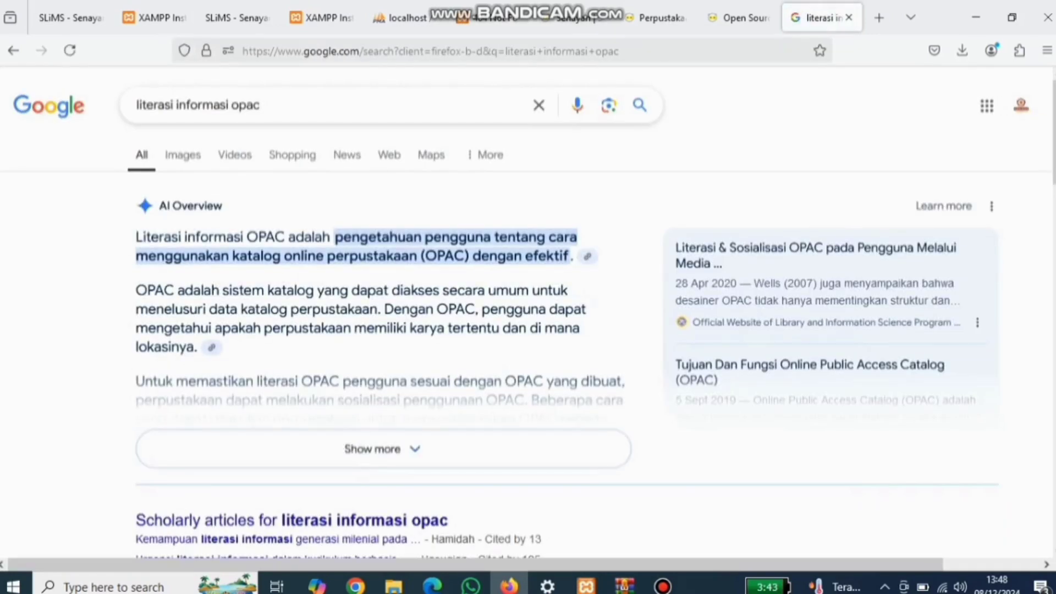
{"action": "scroll", "coordinate": [528, 330], "scroll_direction": "down", "scroll_amount": 15}
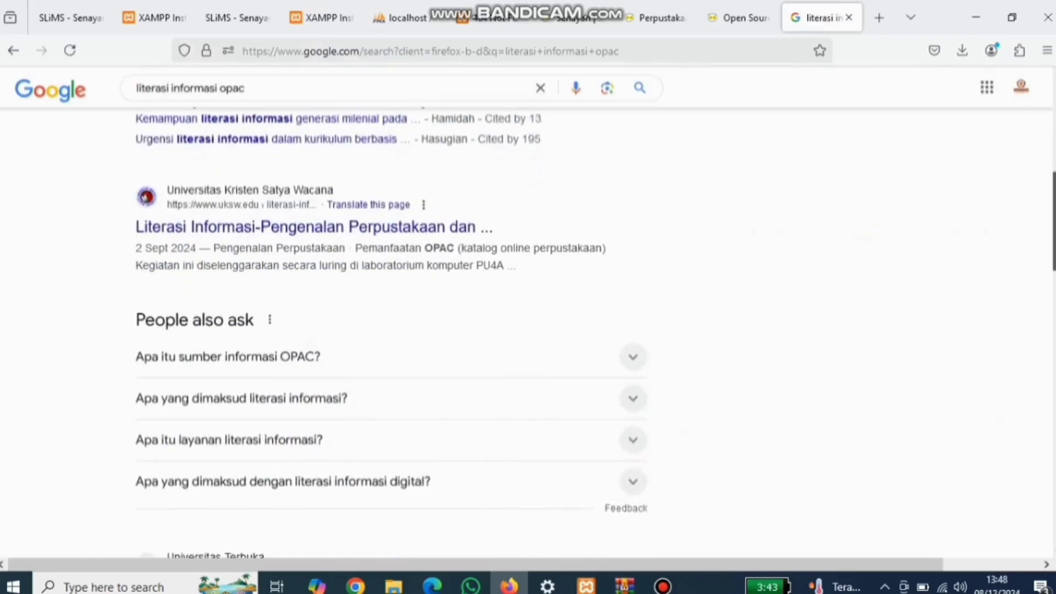
{"action": "scroll", "coordinate": [528, 330], "scroll_direction": "up", "scroll_amount": 7}
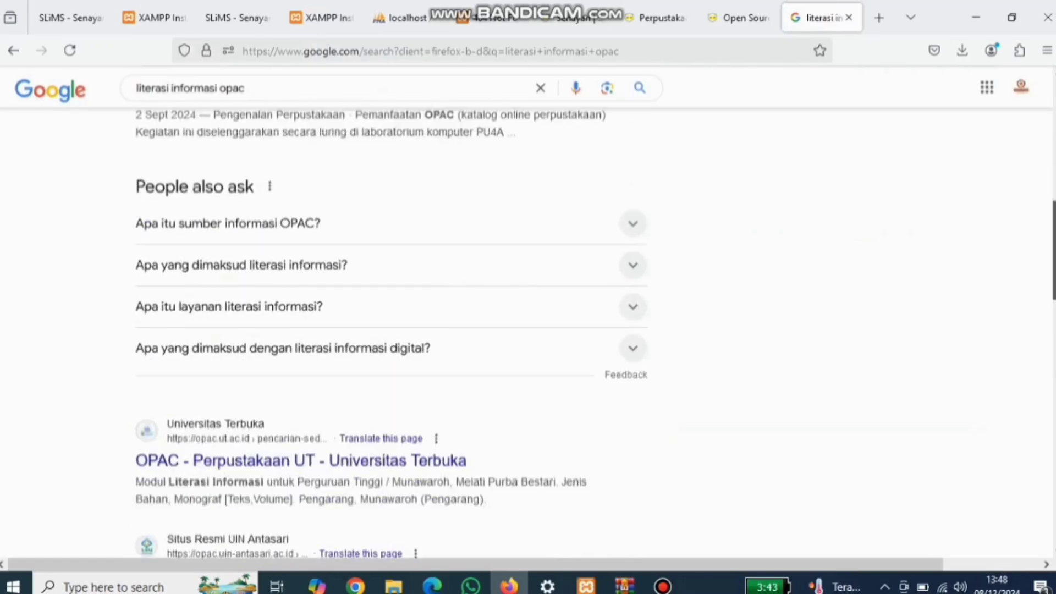
{"action": "scroll", "coordinate": [528, 330], "scroll_direction": "up", "scroll_amount": 1}
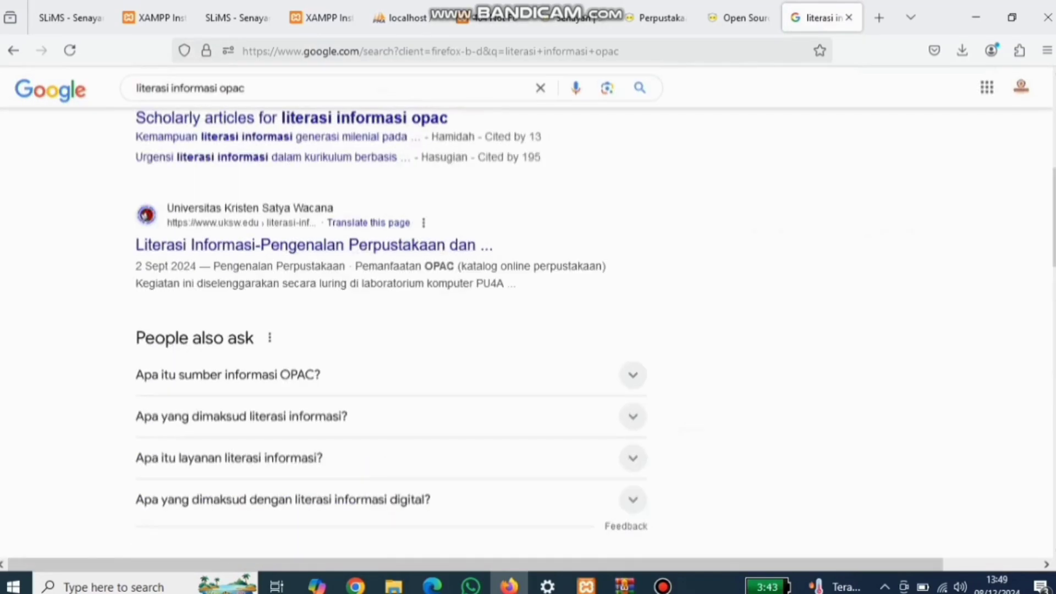
{"action": "scroll", "coordinate": [300, 190], "scroll_direction": "down", "scroll_amount": 5}
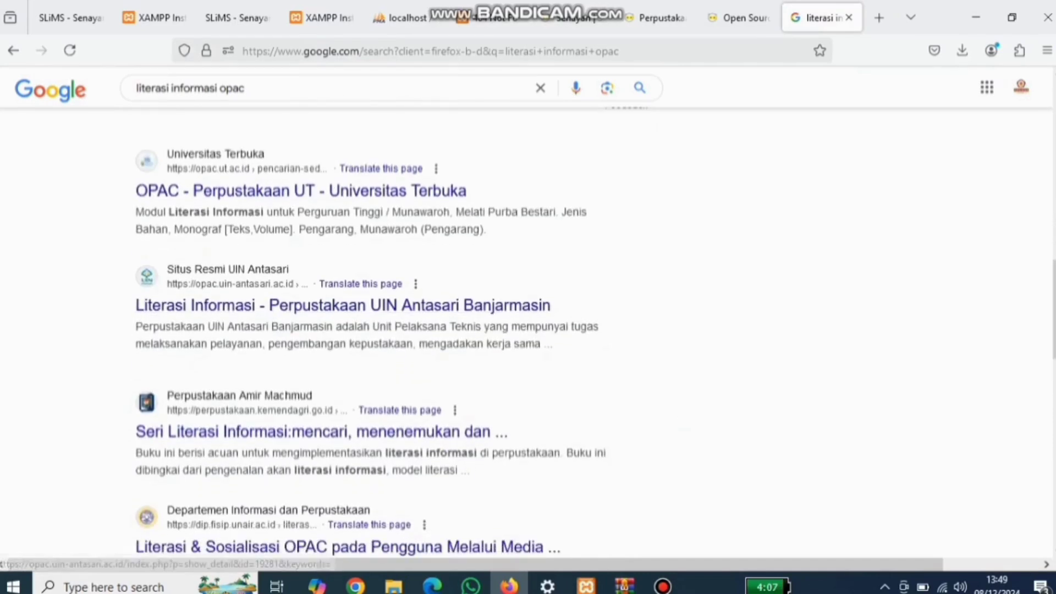
Step: Open the 'OPAC - Perpustakaan UT' result in a new tab and review the record
{"action": "right_click", "coordinate": [290, 190]}
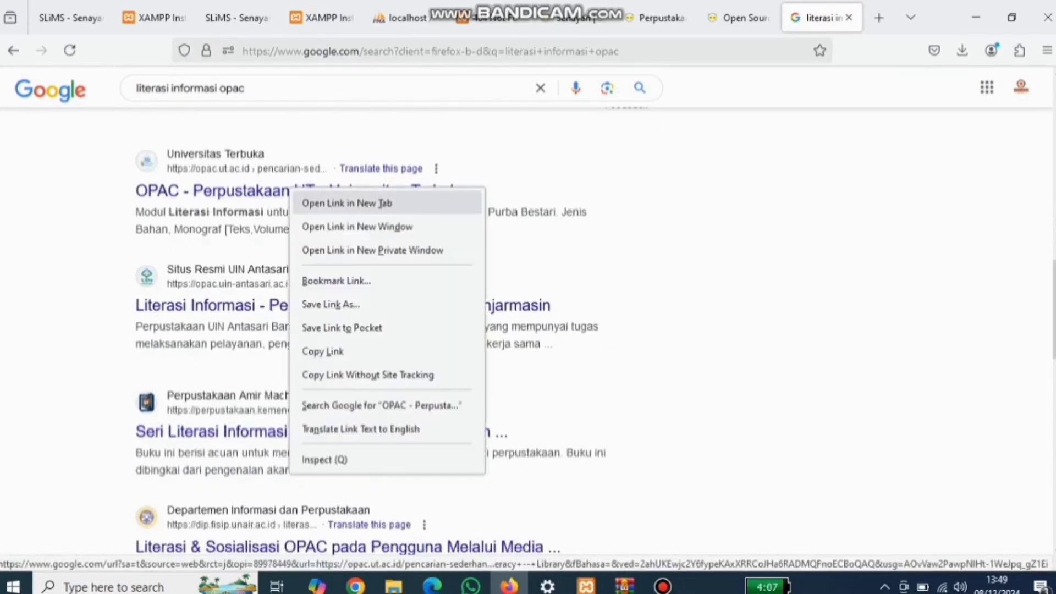
{"action": "left_click", "coordinate": [346, 203]}
{"action": "key", "text": "ctrl+Tab"}
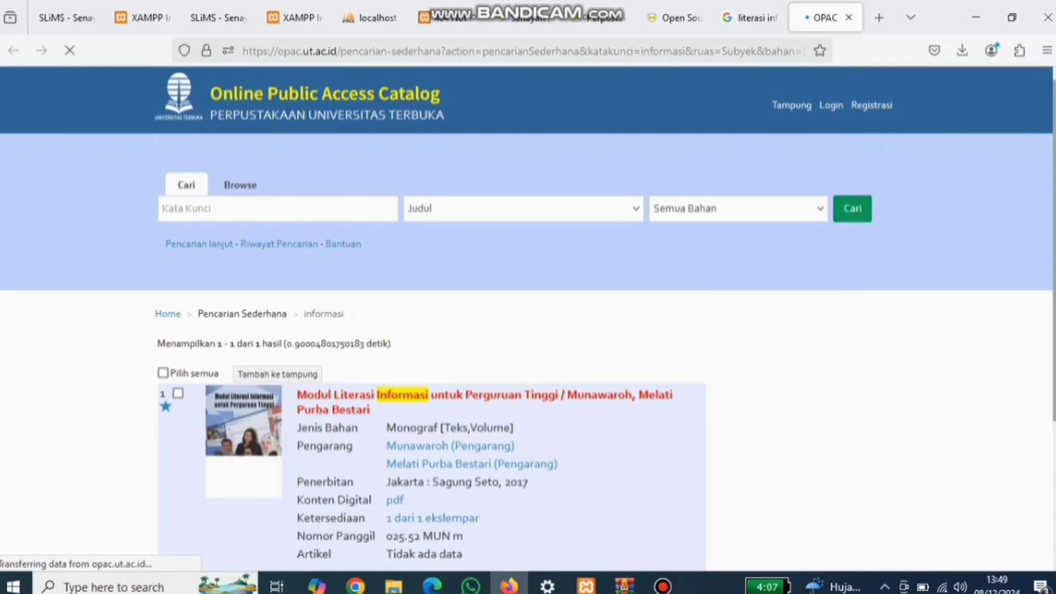
{"action": "scroll", "coordinate": [528, 319], "scroll_direction": "down", "scroll_amount": 2}
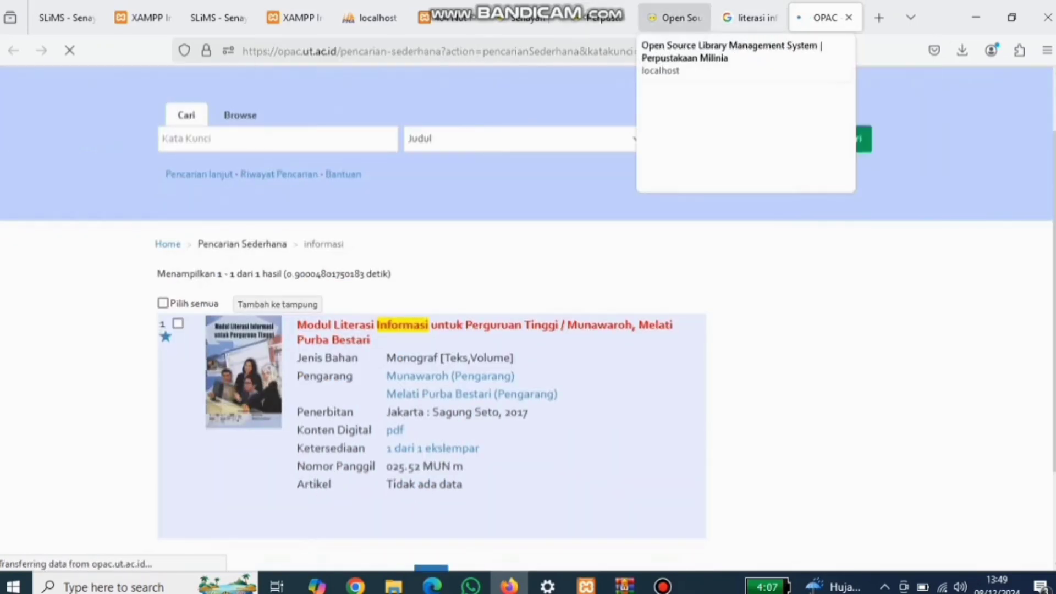
{"action": "left_click", "coordinate": [748, 18]}
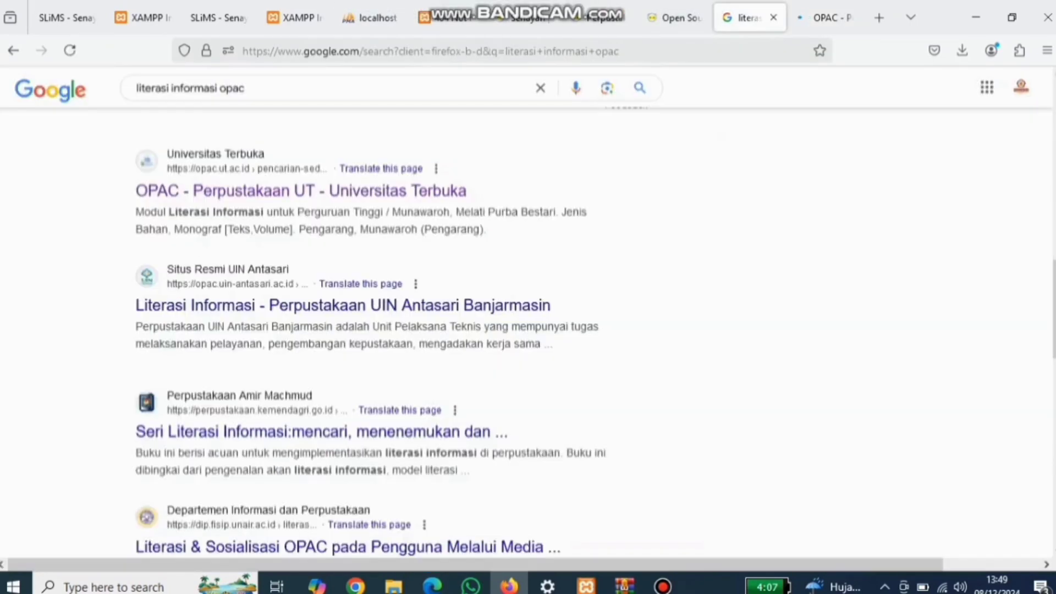
{"action": "left_click", "coordinate": [674, 17]}
Step: Add 025.52 as a new classification for the record
{"action": "left_click", "coordinate": [599, 18]}
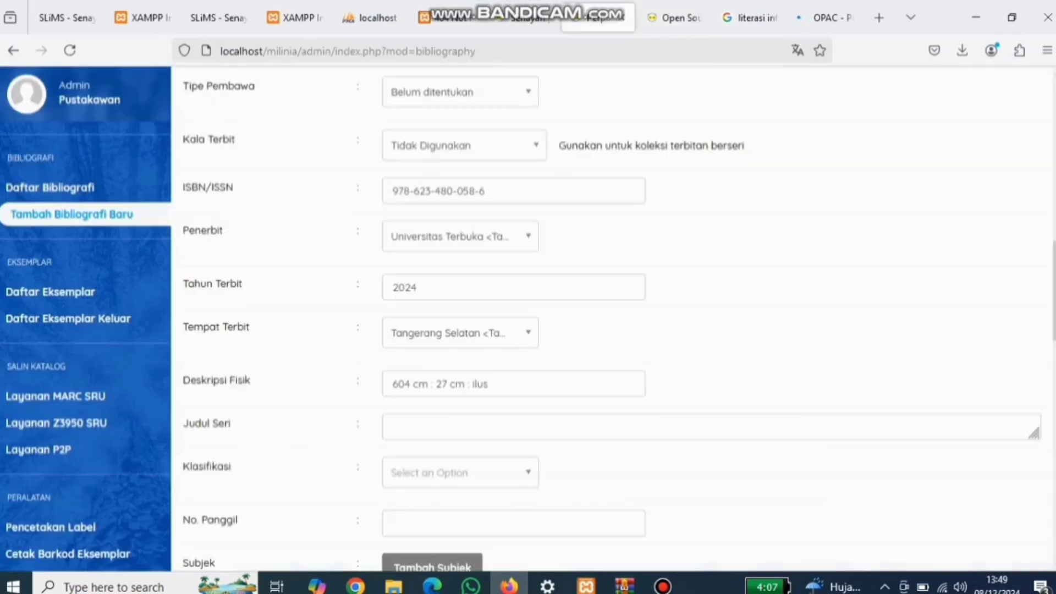
{"action": "left_click", "coordinate": [460, 472]}
{"action": "type", "text": "0"}
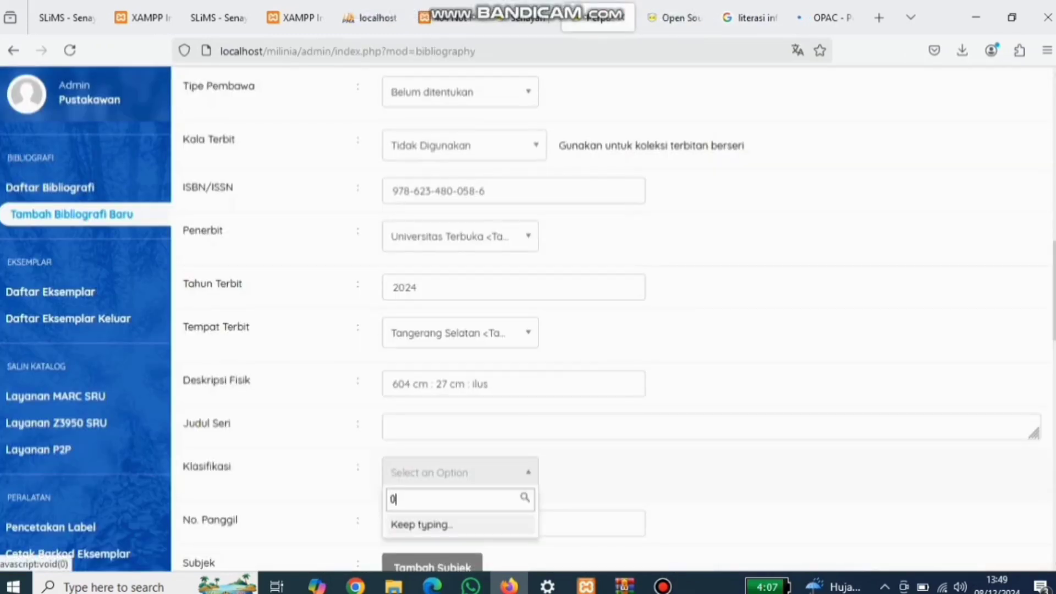
{"action": "type", "text": "2552"}
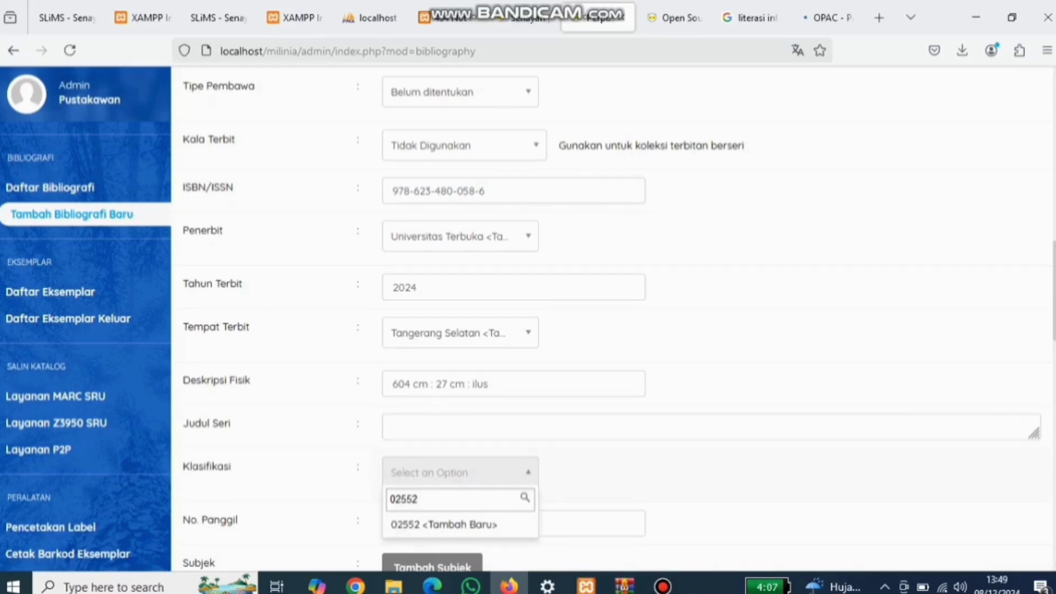
{"action": "type", "text": "."}
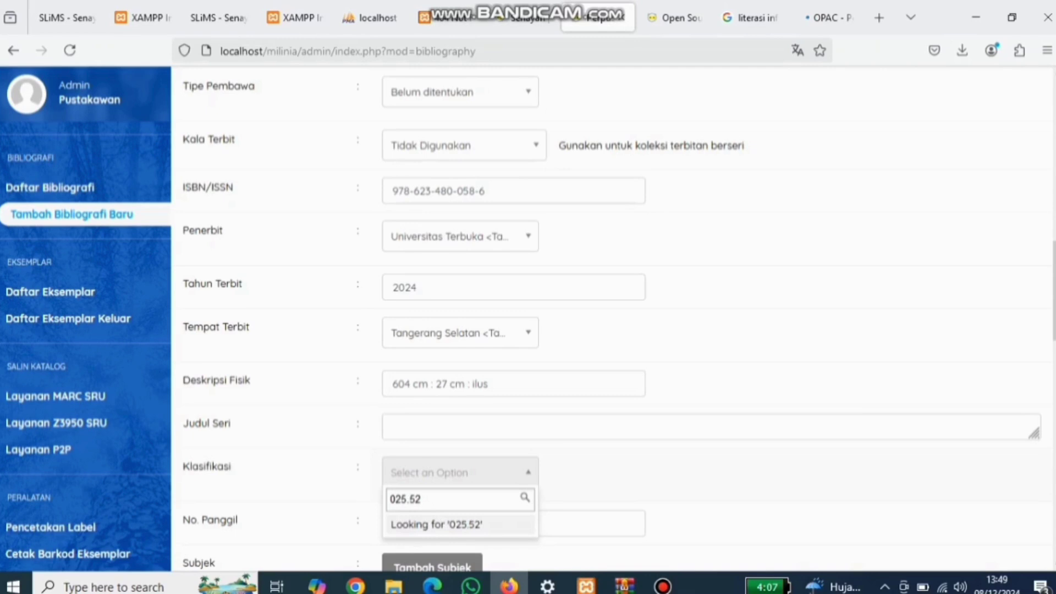
{"action": "key", "text": "Return"}
Step: Enter the call number 025.52 SEP l
{"action": "left_click", "coordinate": [424, 524]}
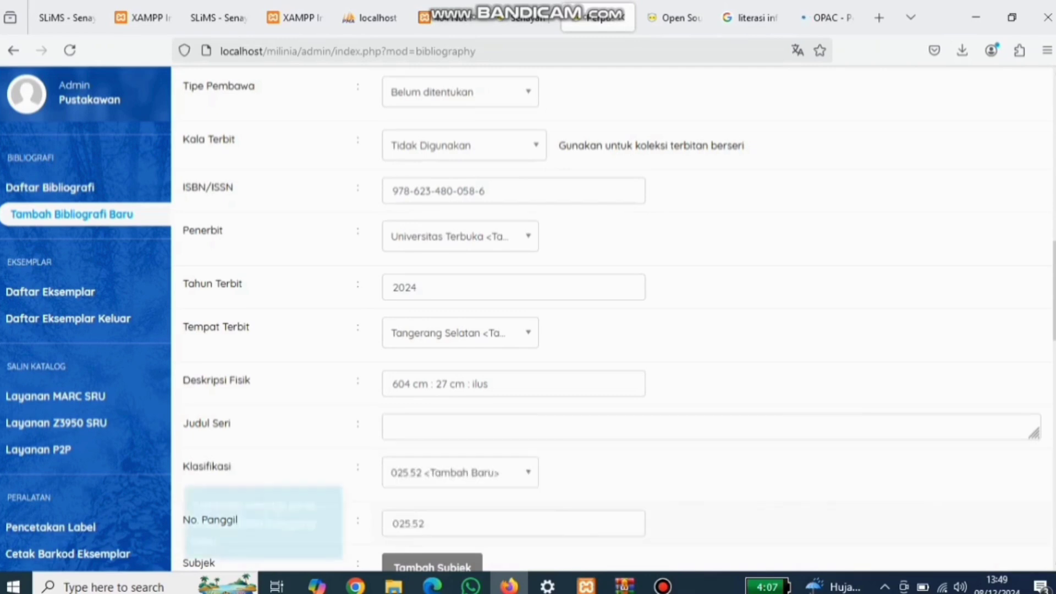
{"action": "key", "text": "Caps_Lock"}
{"action": "type", "text": "SE"}
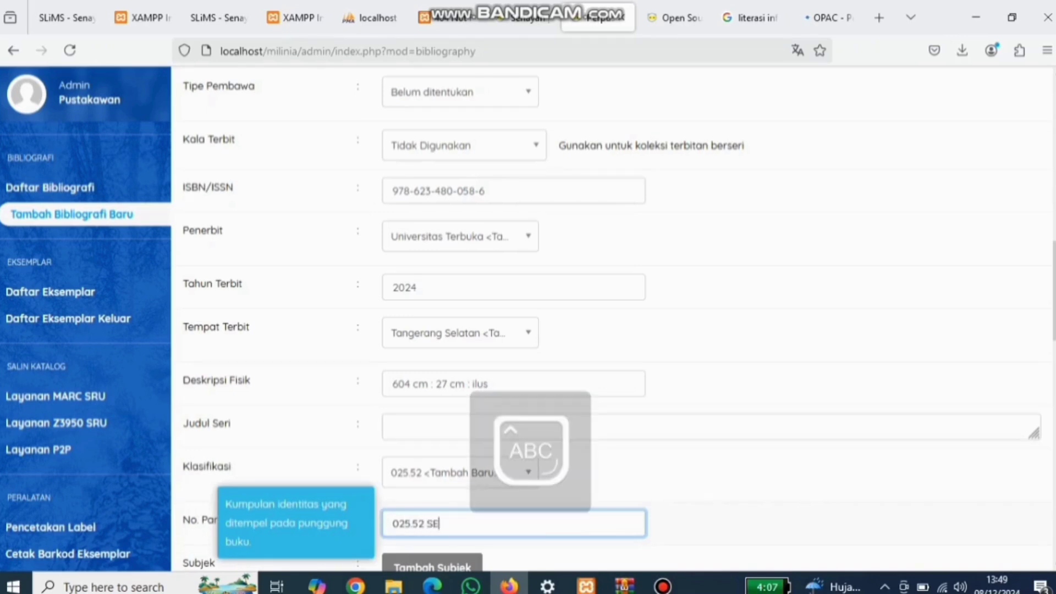
{"action": "type", "text": "P"}
{"action": "key", "text": "Caps_Lock"}
{"action": "type", "text": "l"}
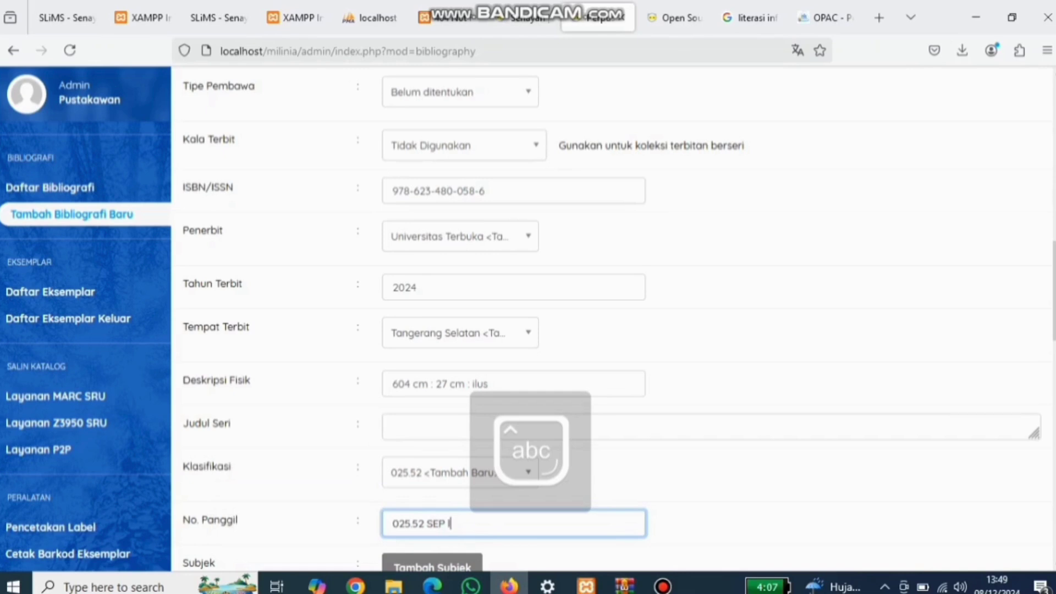
{"action": "scroll", "coordinate": [611, 319], "scroll_direction": "down", "scroll_amount": 5}
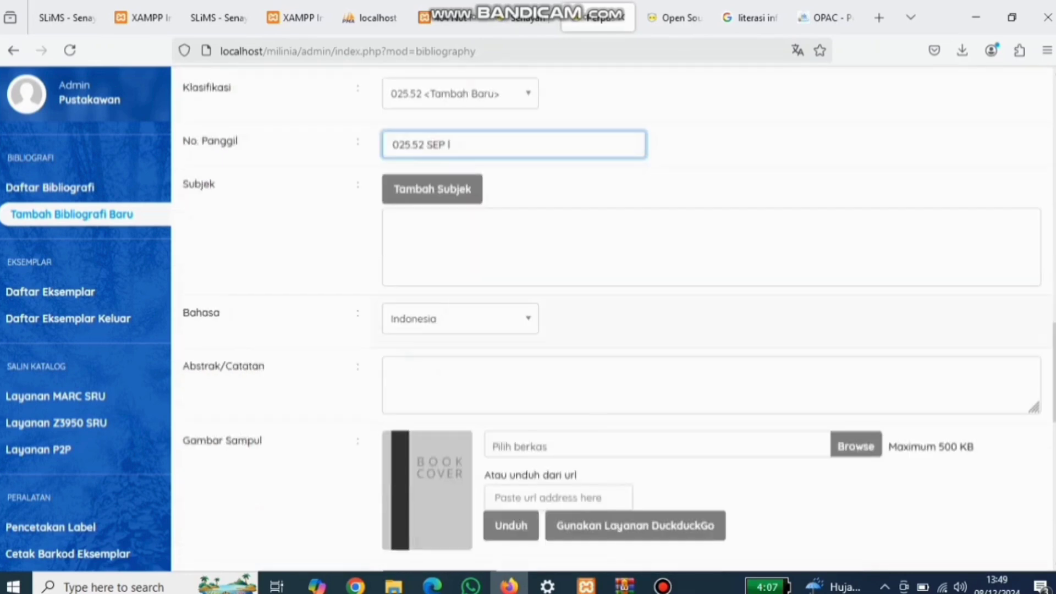
Step: Add the subject 'Literasi Informasi' to the record
{"action": "left_click", "coordinate": [433, 189]}
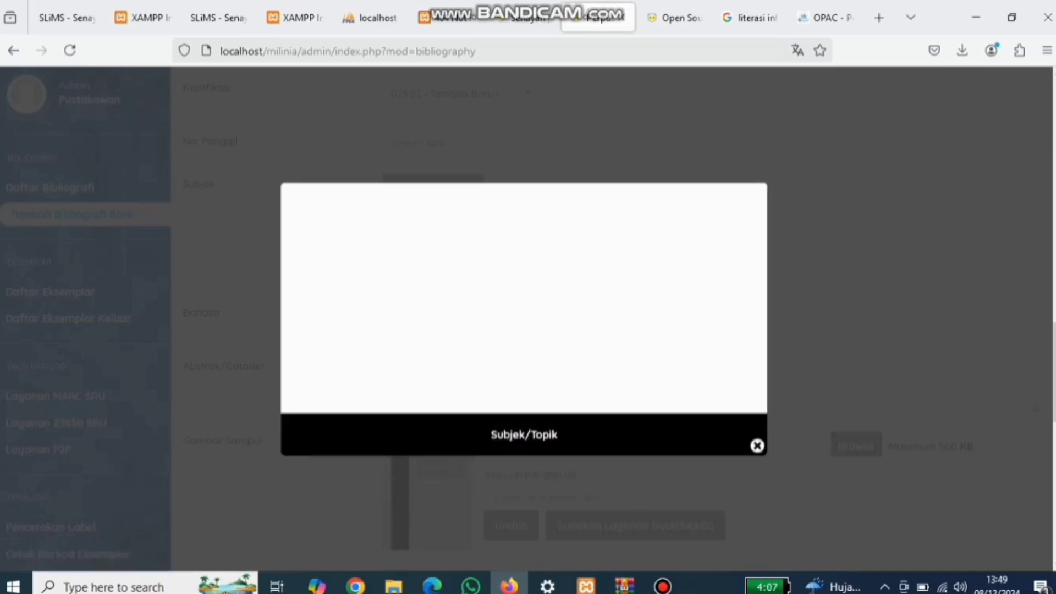
{"action": "left_click", "coordinate": [377, 251]}
{"action": "key", "text": "Caps_Lock"}
{"action": "type", "text": "L"}
{"action": "key", "text": "Caps_Lock"}
{"action": "type", "text": "iterasi"}
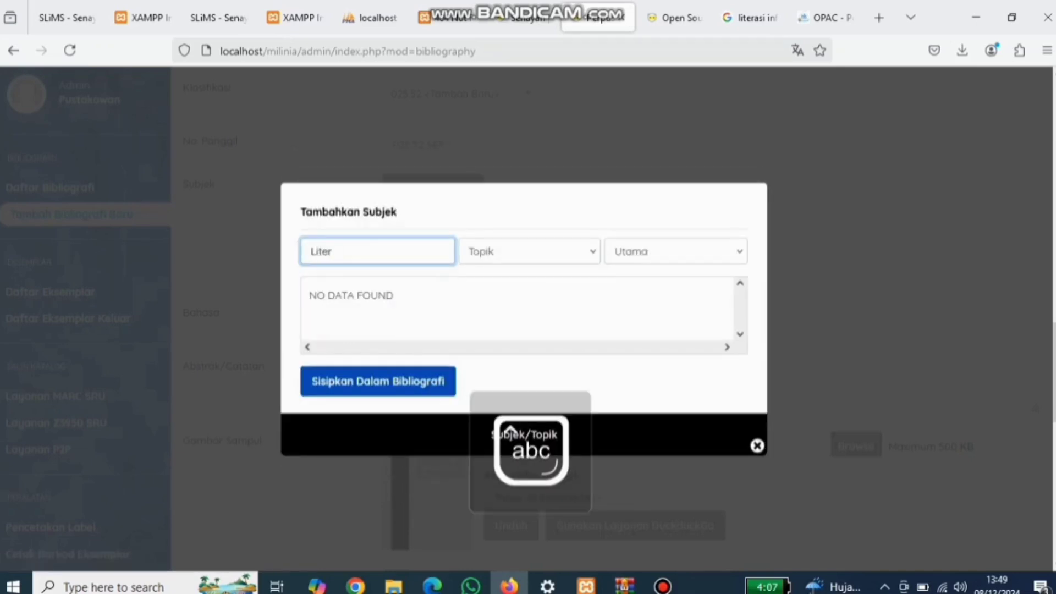
{"action": "key", "text": "Caps_Lock"}
{"action": "type", "text": "I"}
{"action": "key", "text": "Caps_Lock"}
{"action": "type", "text": "nfo"}
{"action": "key", "text": "BackSpace"}
{"action": "type", "text": "ormasi"}
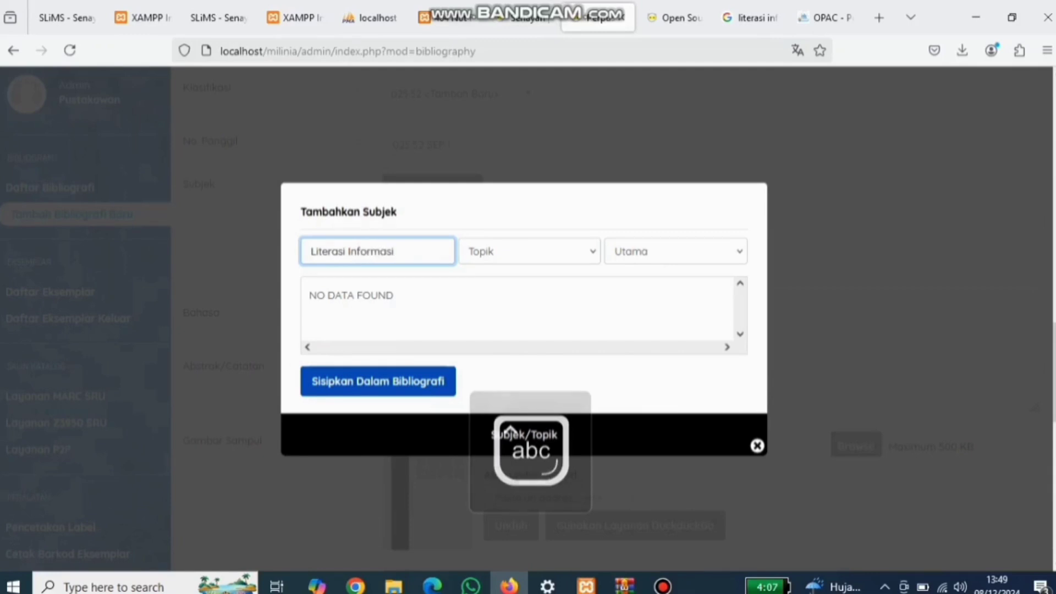
{"action": "key", "text": "Return"}
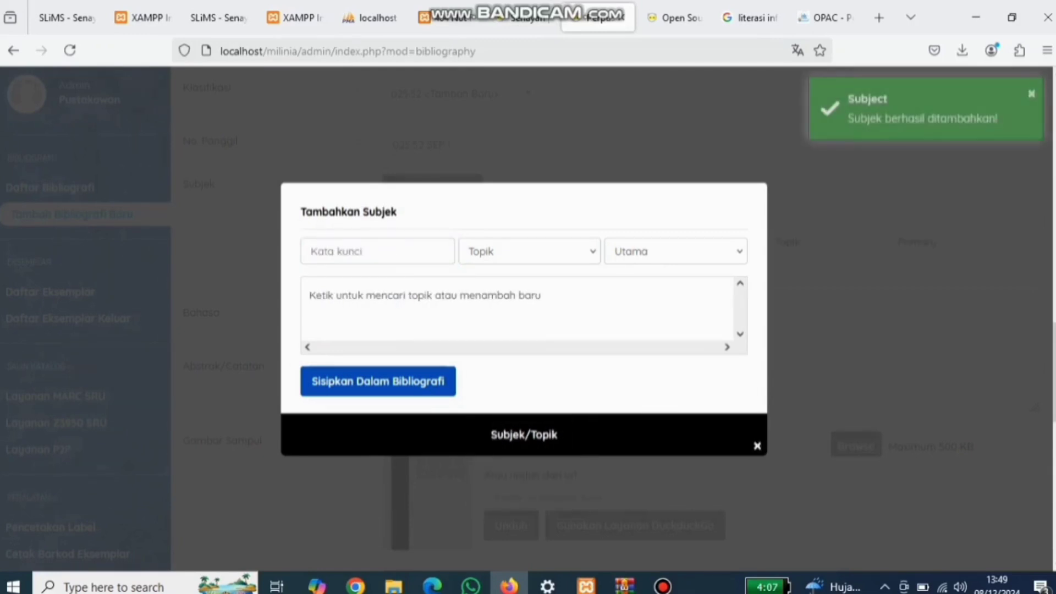
{"action": "left_click", "coordinate": [757, 445]}
Step: Promote the record to the homepage and save the bibliography
{"action": "scroll", "coordinate": [611, 319], "scroll_direction": "down", "scroll_amount": 7}
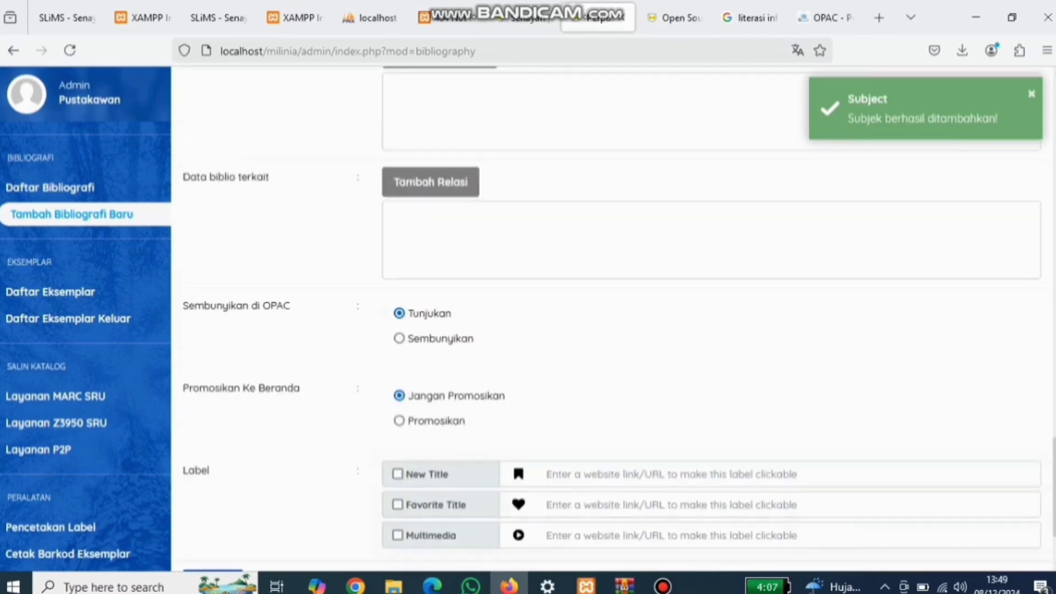
{"action": "left_click", "coordinate": [399, 420]}
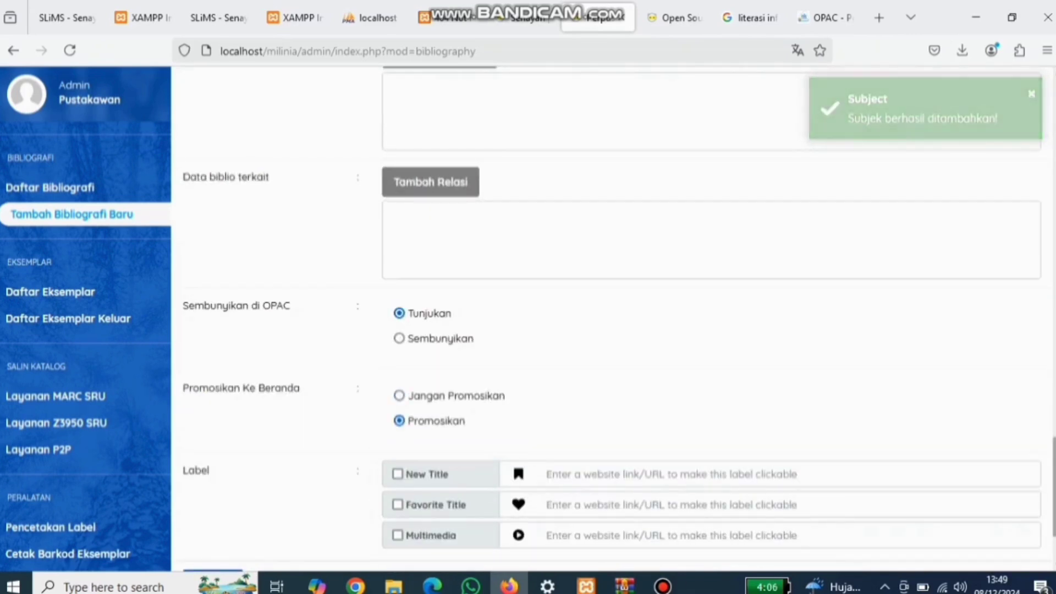
{"action": "scroll", "coordinate": [611, 319], "scroll_direction": "down", "scroll_amount": 2}
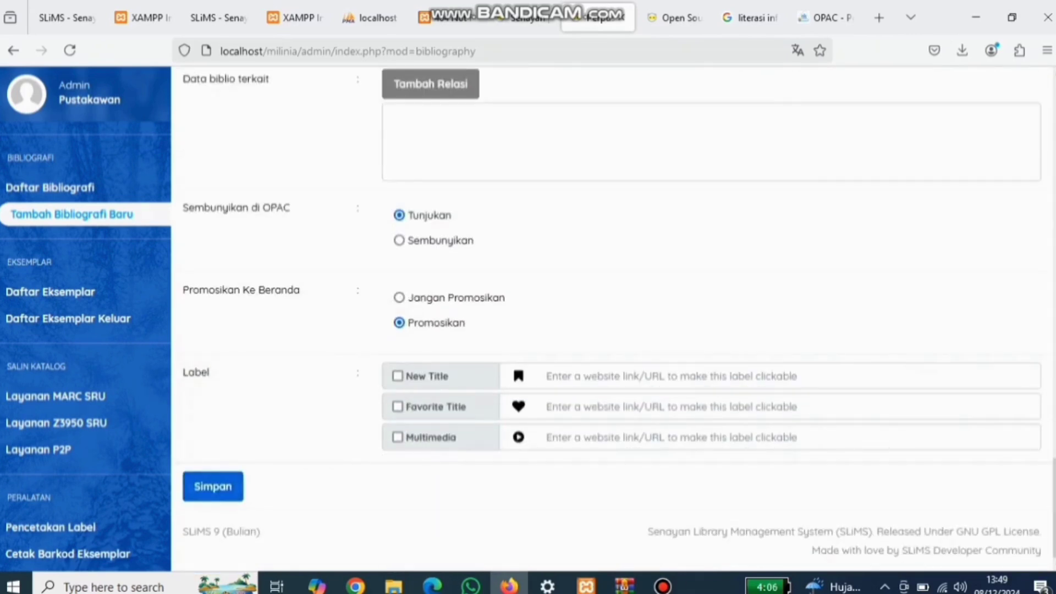
{"action": "left_click", "coordinate": [212, 486]}
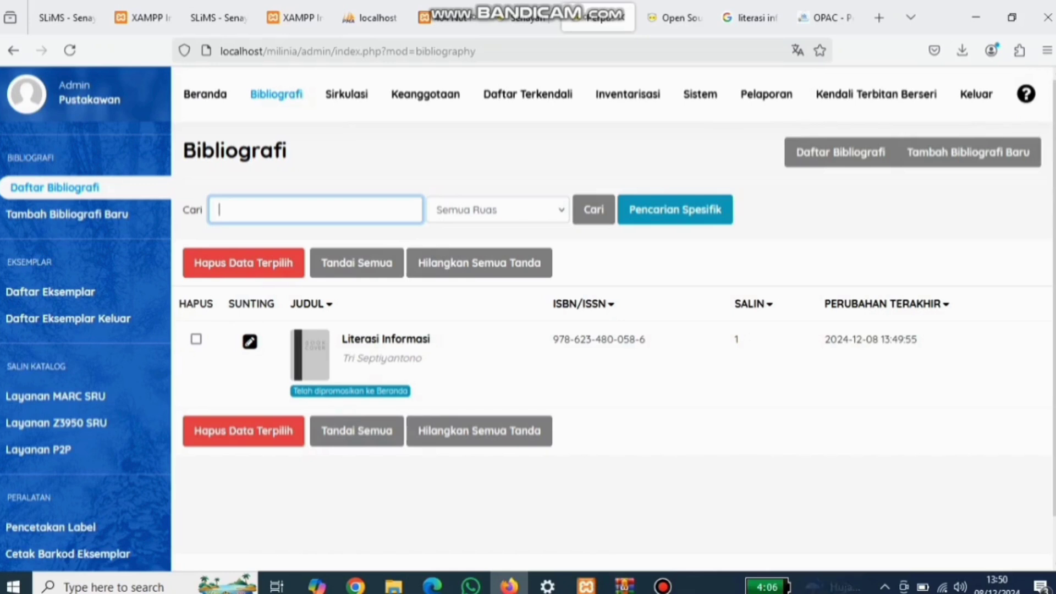
Step: Go to Keanggotaan > Tipe Keanggotaan and open the Tambah Tipe Anggota Baru form
{"action": "left_click", "coordinate": [425, 94]}
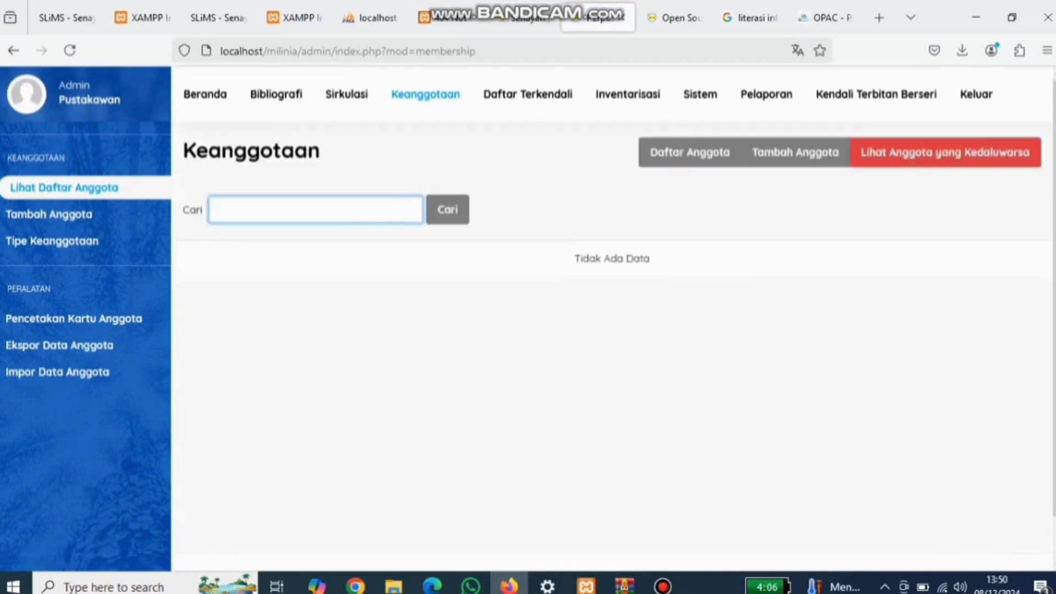
{"action": "left_click", "coordinate": [83, 215]}
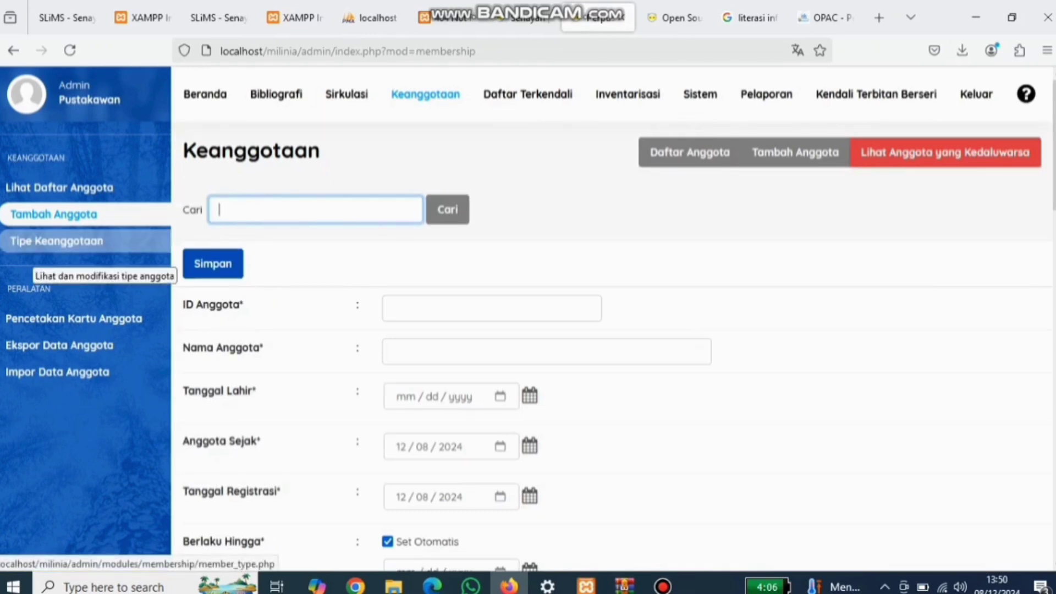
{"action": "left_click", "coordinate": [55, 241]}
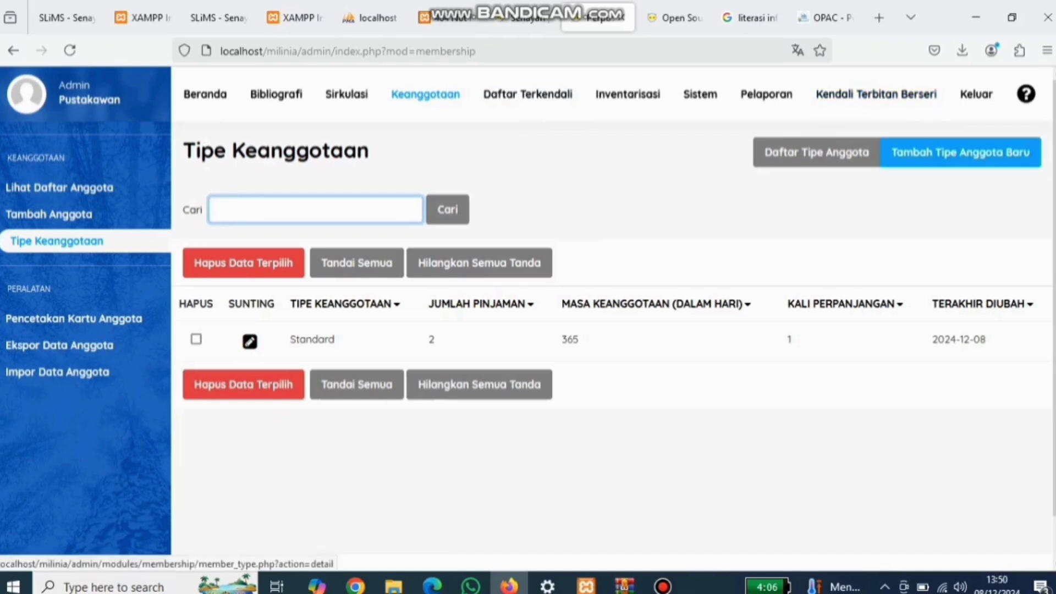
{"action": "left_click", "coordinate": [960, 152]}
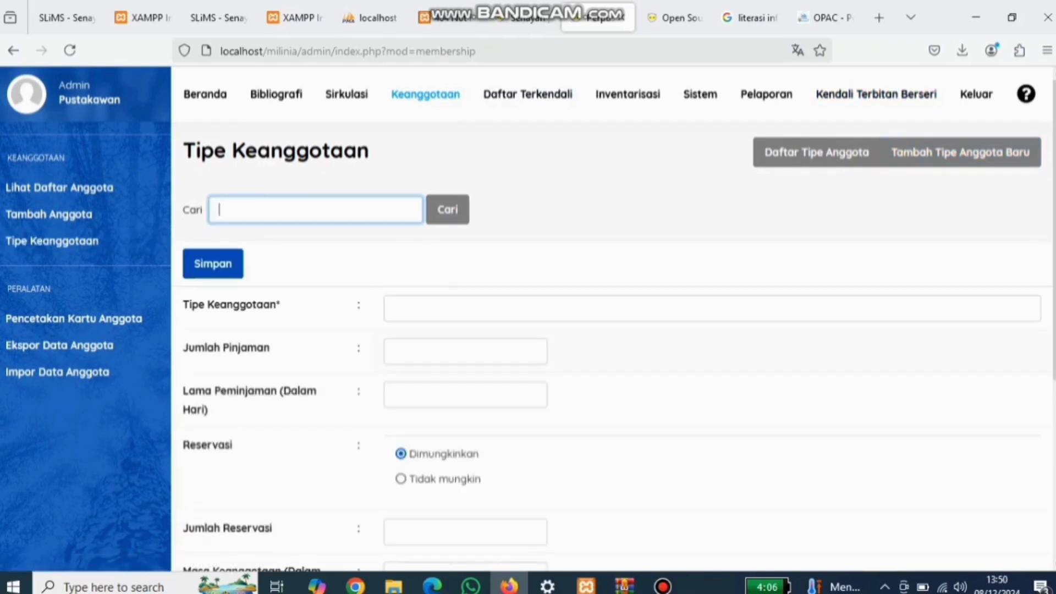
Step: Name the membership type Siswa with a loan limit of 2 and 7-day loan period
{"action": "left_click", "coordinate": [395, 309]}
{"action": "key", "text": "Caps_Lock"}
{"action": "type", "text": "S"}
{"action": "key", "text": "Caps_Lock"}
{"action": "type", "text": "iswa"}
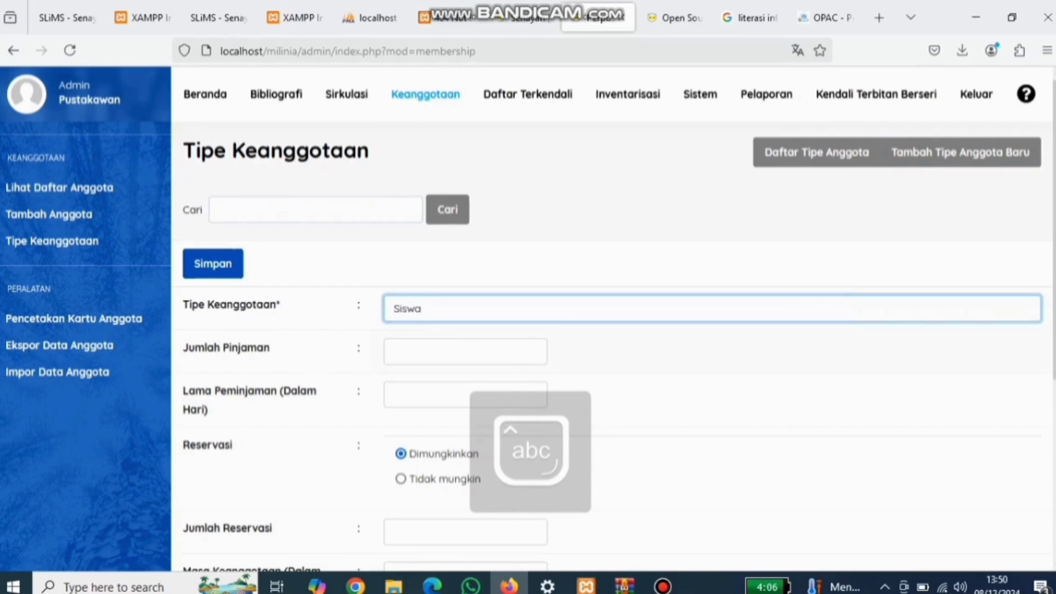
{"action": "key", "text": "Tab"}
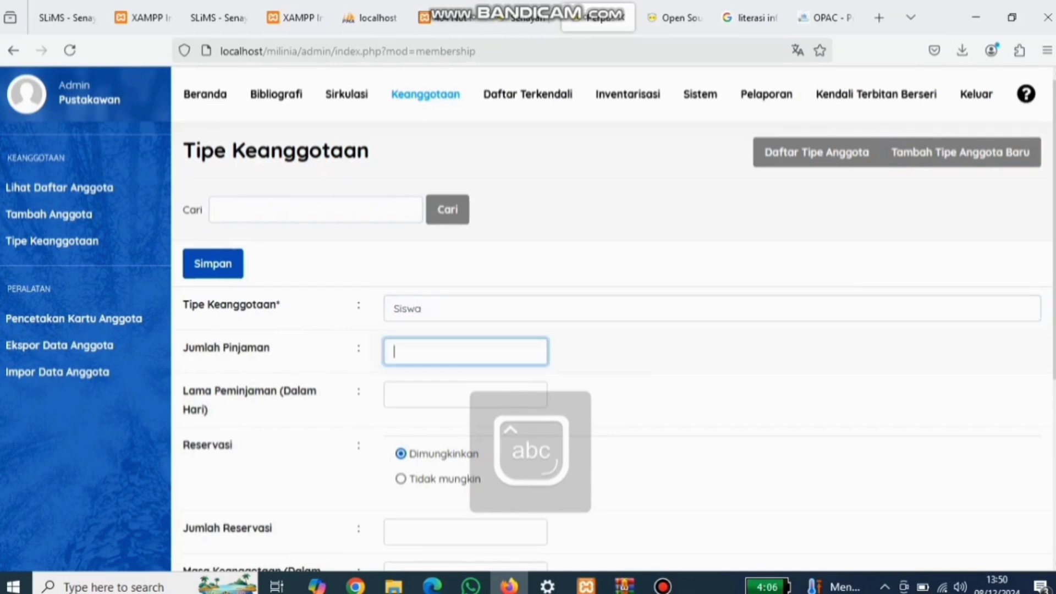
{"action": "type", "text": "5"}
{"action": "key", "text": "BackSpace"}
{"action": "type", "text": "2"}
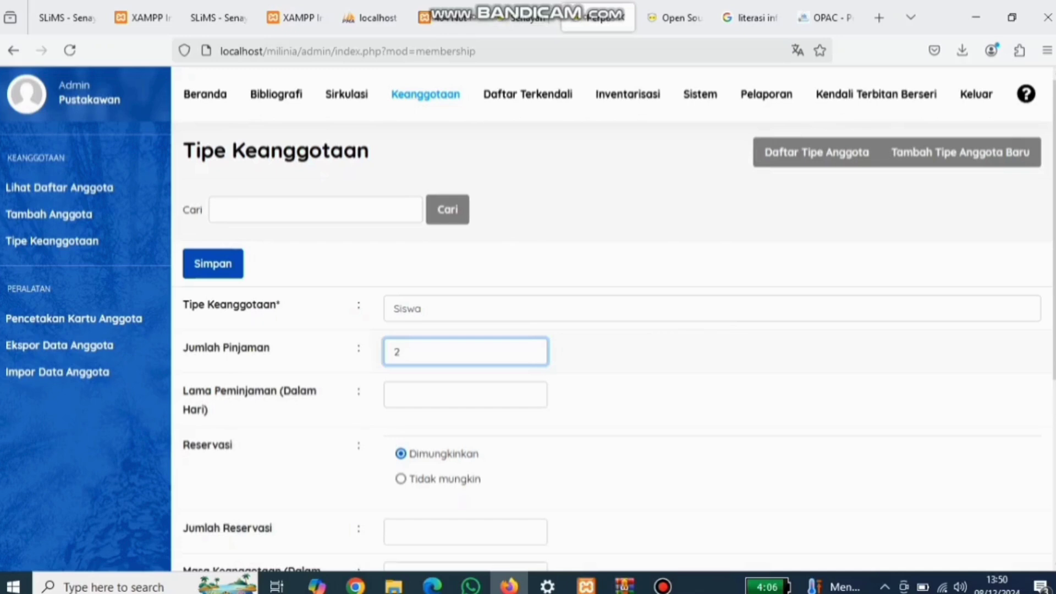
{"action": "key", "text": "Tab"}
{"action": "type", "text": "7"}
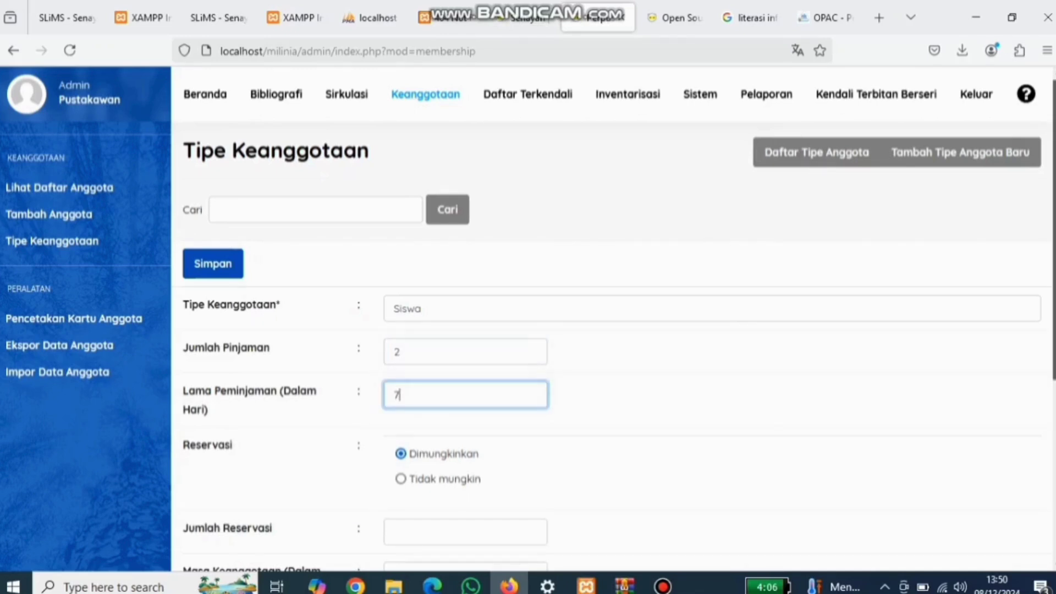
{"action": "scroll", "coordinate": [614, 319], "scroll_direction": "down", "scroll_amount": 2}
{"action": "scroll", "coordinate": [618, 318], "scroll_direction": "down", "scroll_amount": 1}
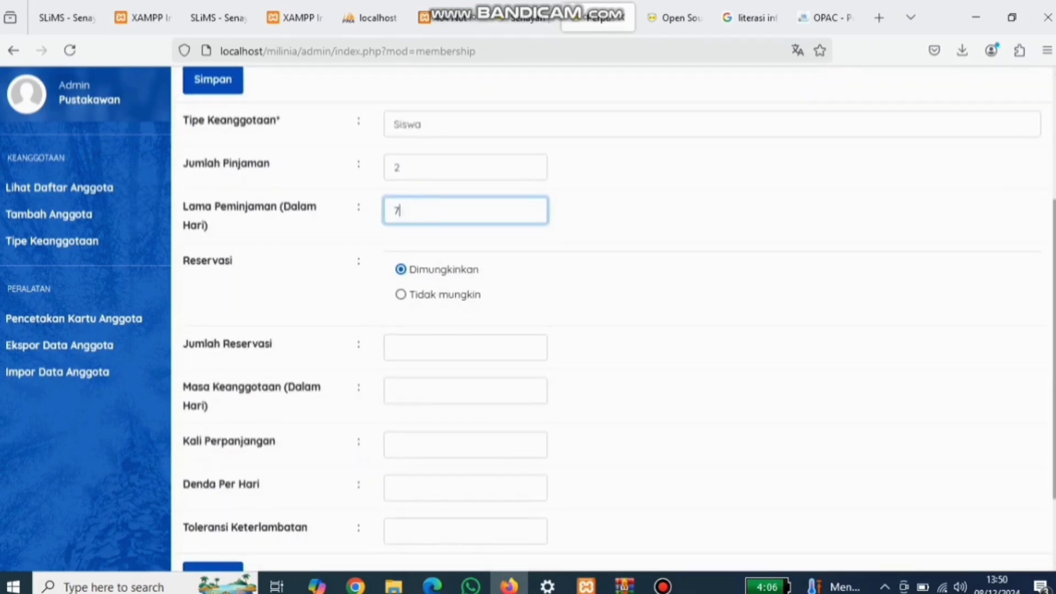
{"action": "scroll", "coordinate": [619, 319], "scroll_direction": "down", "scroll_amount": 1}
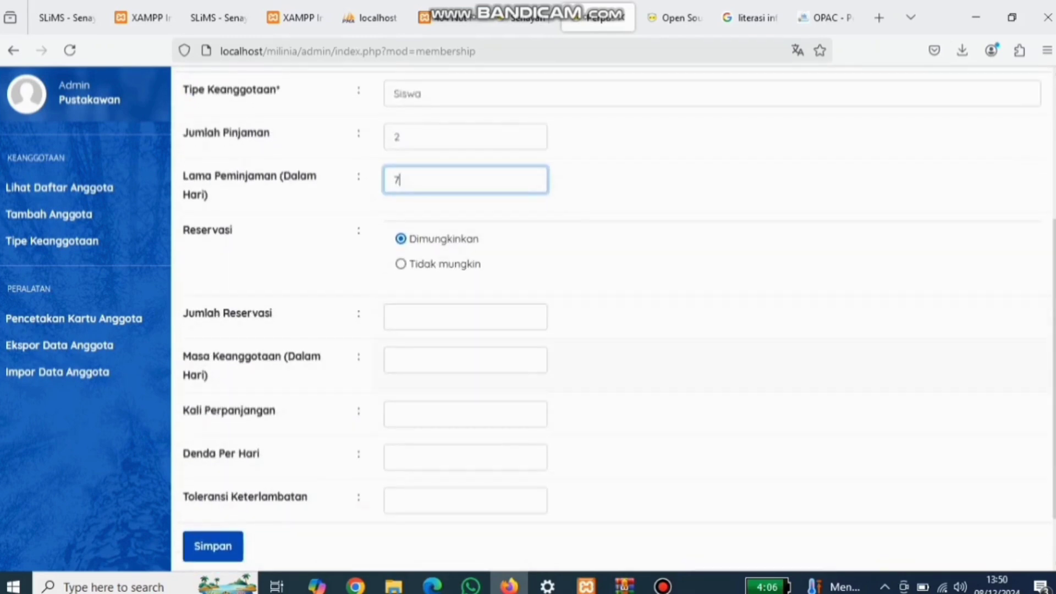
{"action": "type", "text": "2"}
{"action": "key", "text": "BackSpace"}
Step: Allow 1 renewal, a 500 daily fine and 1 Minggu tolerance, then save the type
{"action": "left_click", "coordinate": [465, 414]}
{"action": "type", "text": "1"}
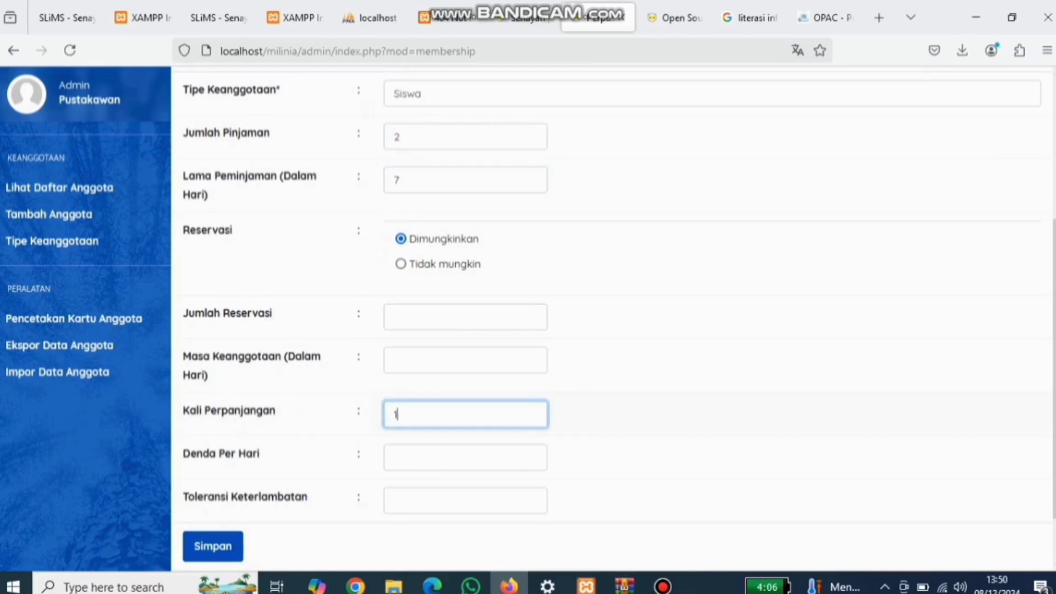
{"action": "left_click", "coordinate": [465, 458]}
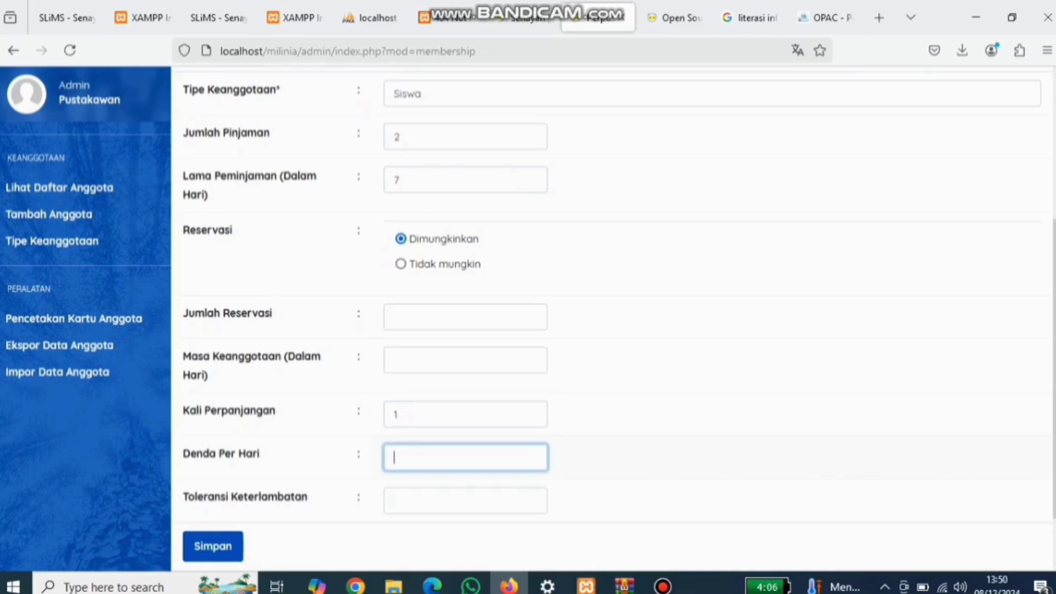
{"action": "type", "text": "500"}
{"action": "left_click", "coordinate": [465, 500]}
{"action": "type", "text": "1"}
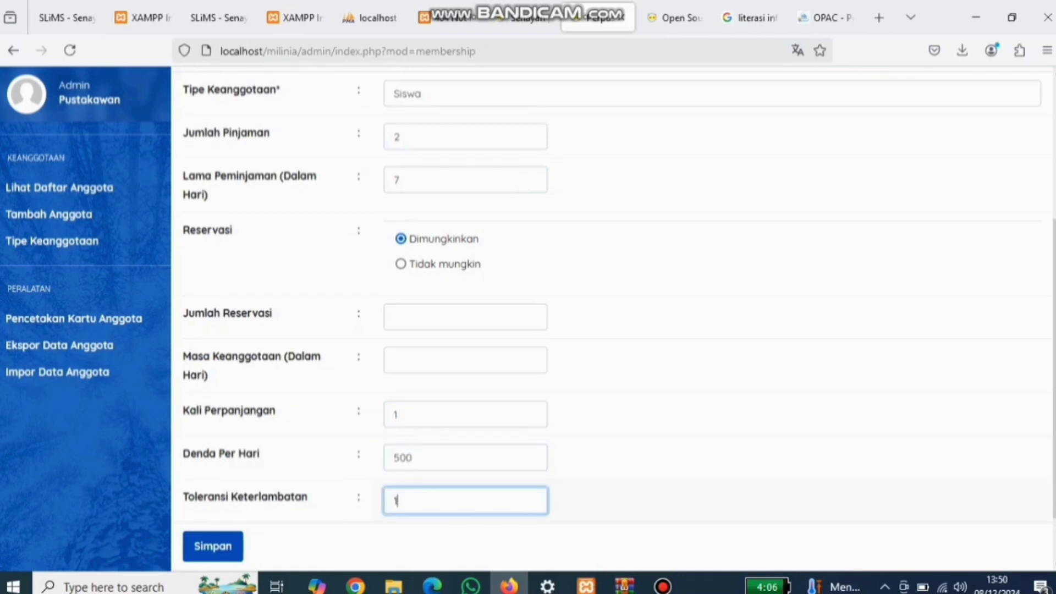
{"action": "type", "text": " Minggu"}
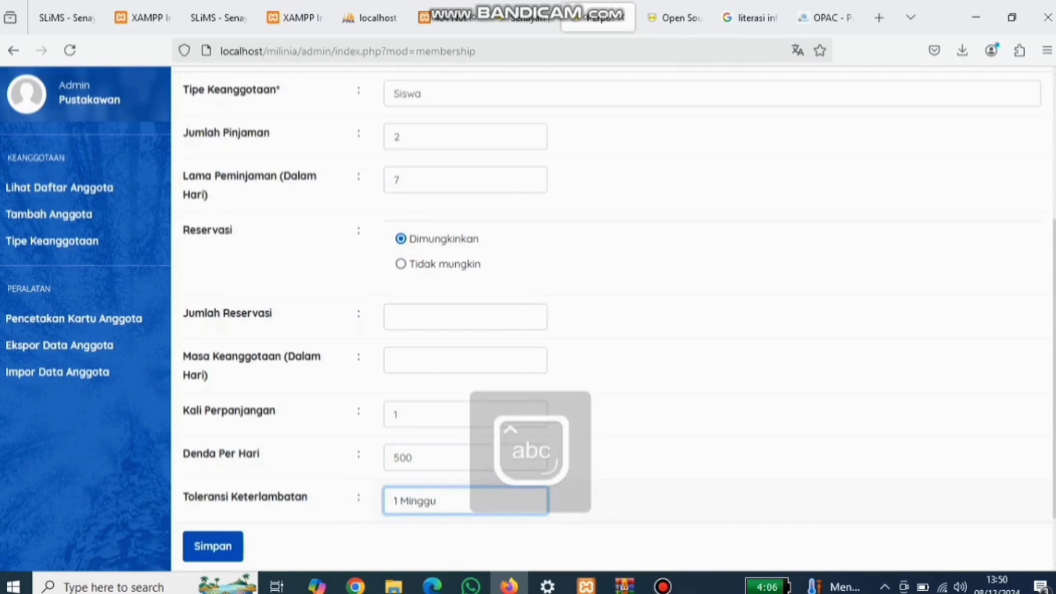
{"action": "key", "text": "Return"}
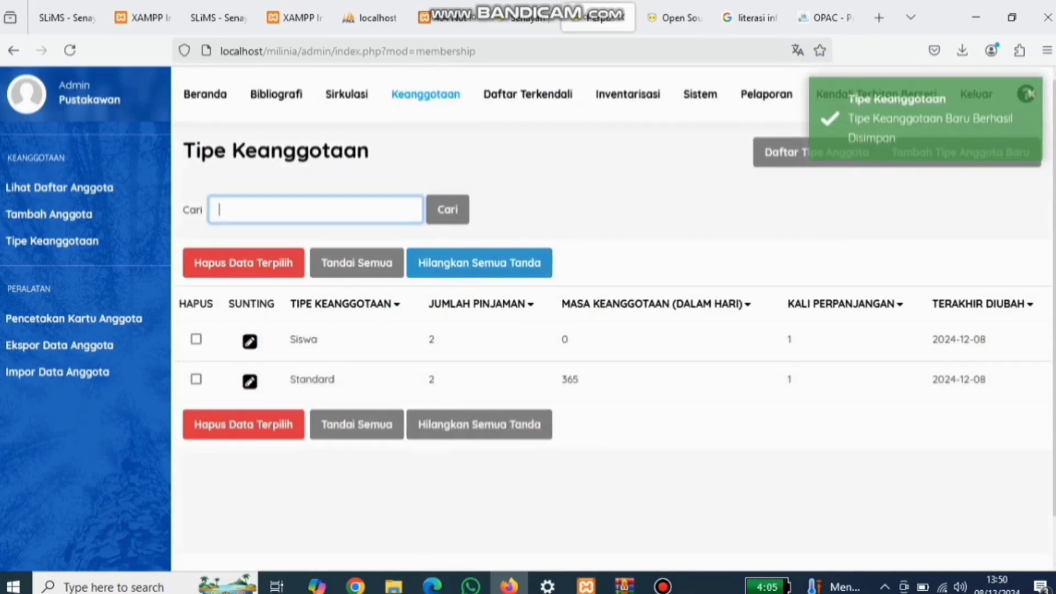
Step: Briefly open the new-member form, then return to the membership types list
{"action": "left_click", "coordinate": [54, 214]}
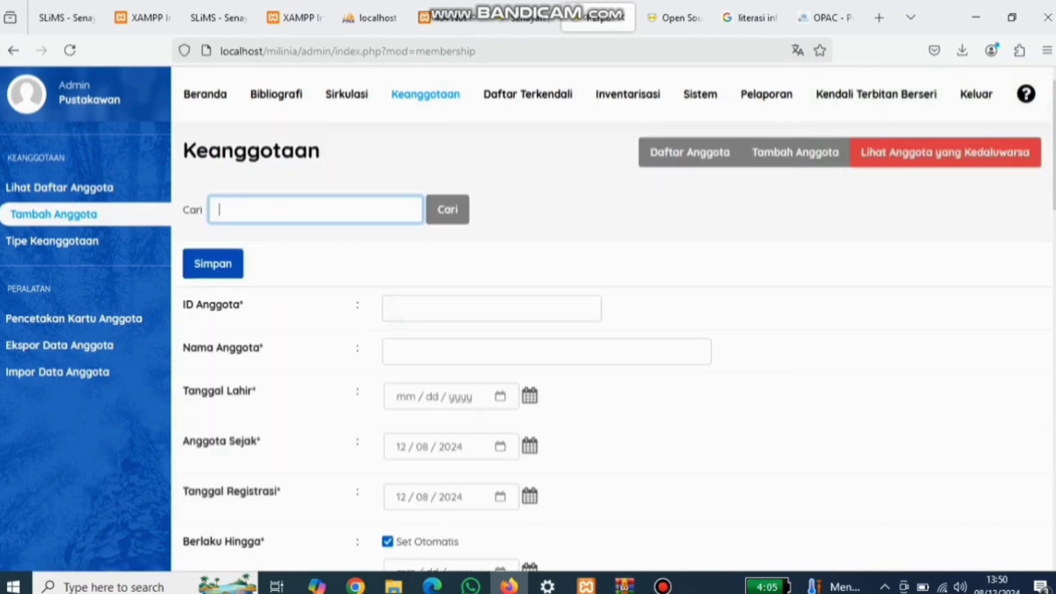
{"action": "left_click", "coordinate": [392, 308]}
{"action": "key", "text": "Caps_Lock"}
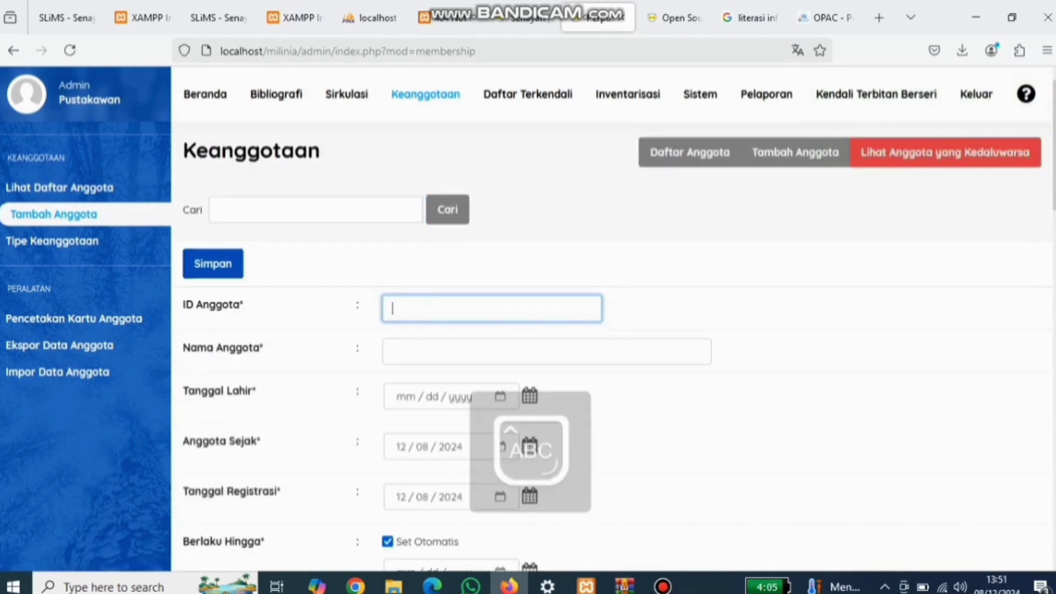
{"action": "left_click", "coordinate": [54, 241]}
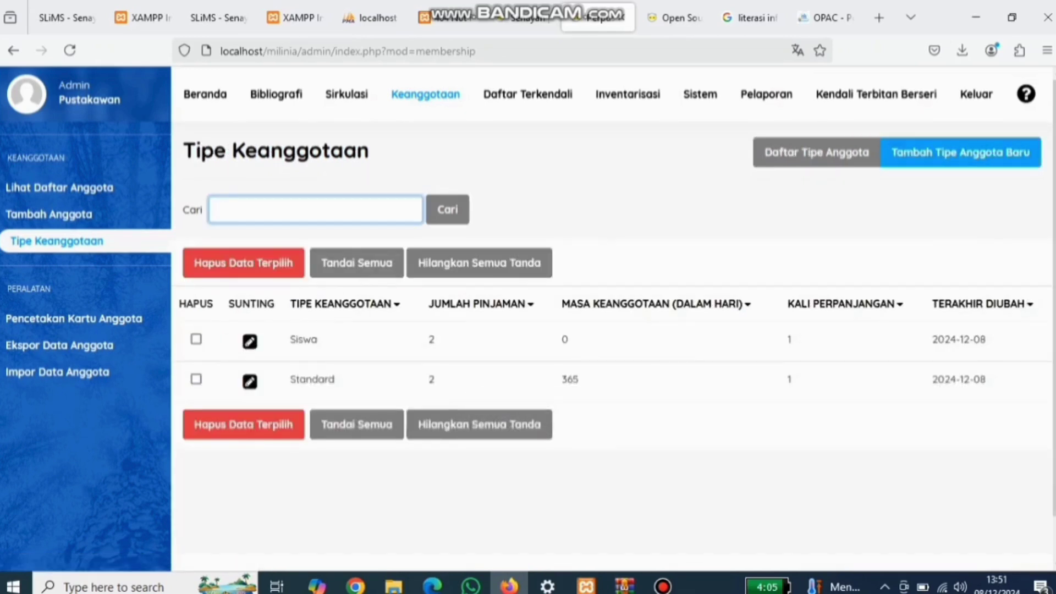
Step: Start a new membership type named Guru with a 4-loan limit and 7-day loan period
{"action": "left_click", "coordinate": [960, 152]}
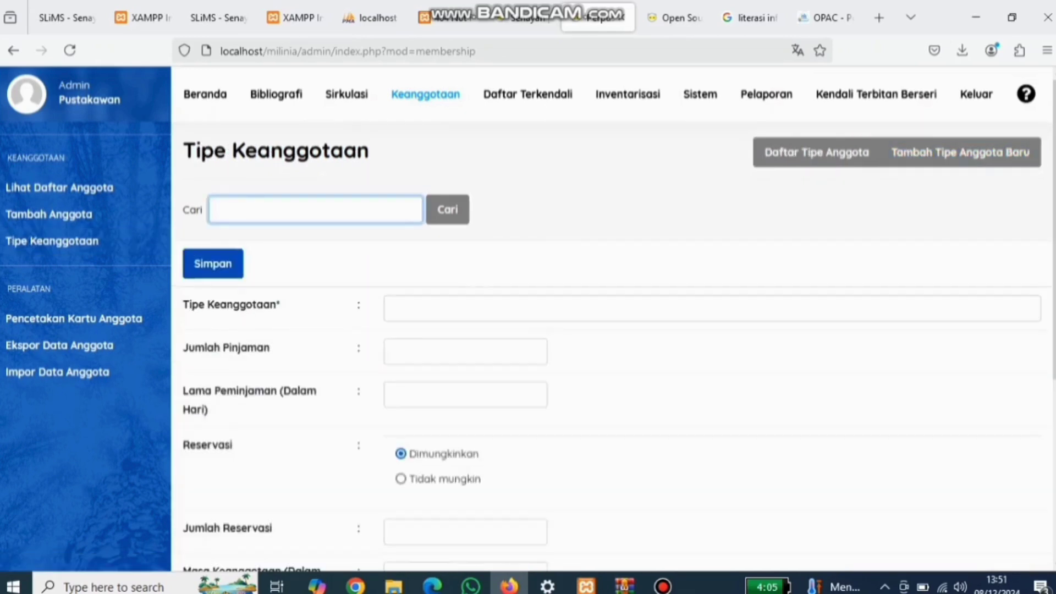
{"action": "left_click", "coordinate": [418, 309]}
{"action": "type", "text": "Guru"}
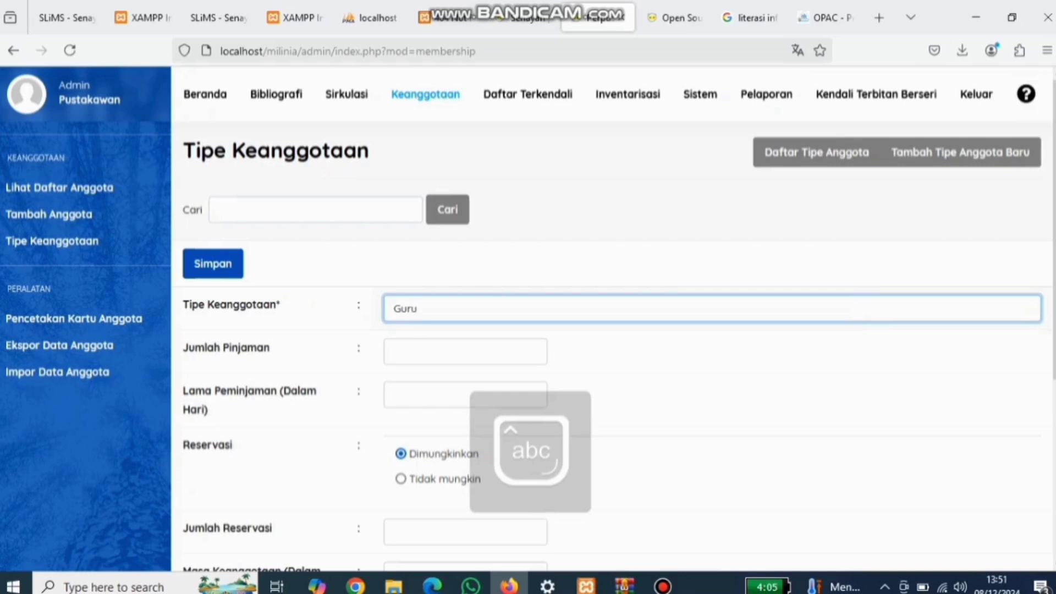
{"action": "left_click", "coordinate": [418, 352]}
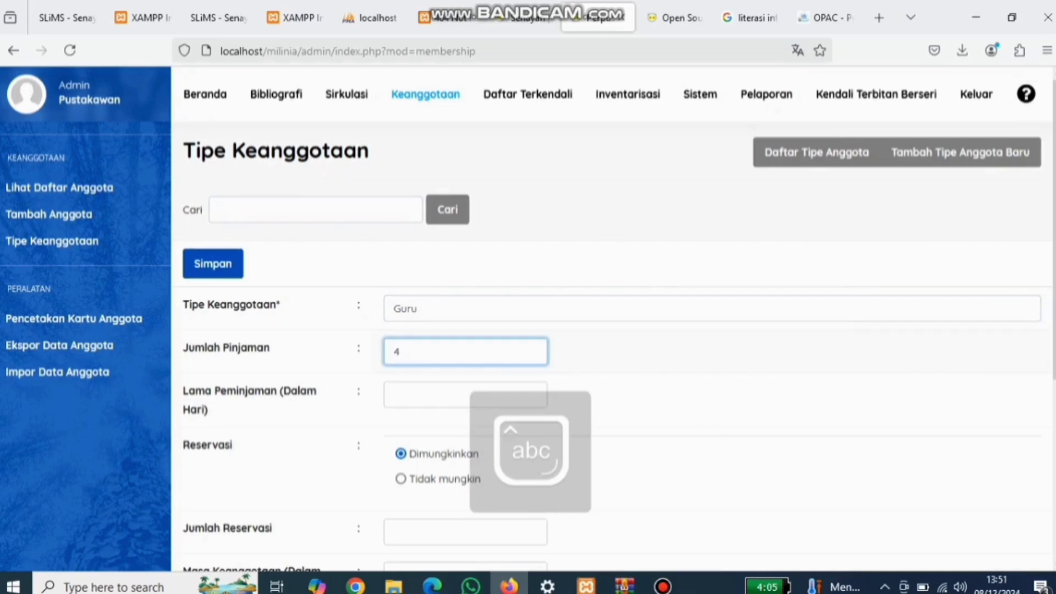
{"action": "left_click", "coordinate": [440, 394]}
{"action": "type", "text": "7"}
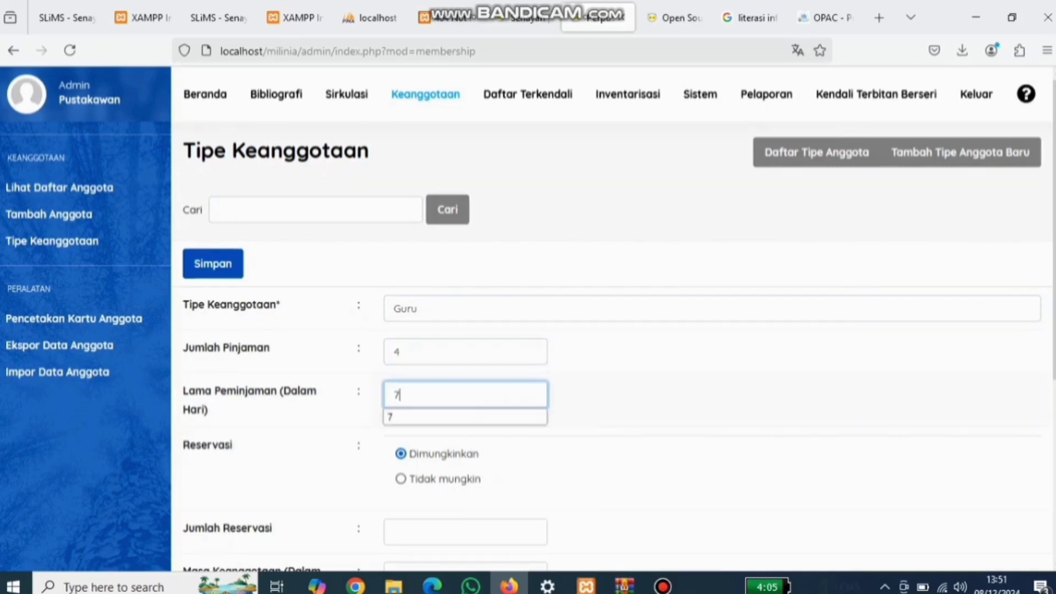
{"action": "scroll", "coordinate": [611, 330], "scroll_direction": "down", "scroll_amount": 1}
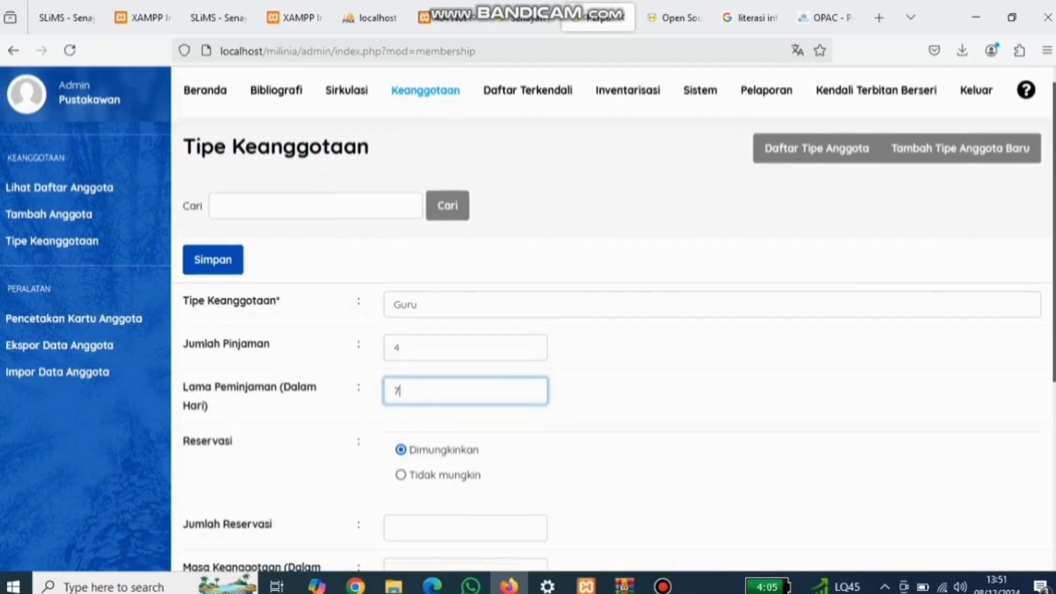
{"action": "scroll", "coordinate": [611, 319], "scroll_direction": "down", "scroll_amount": 2}
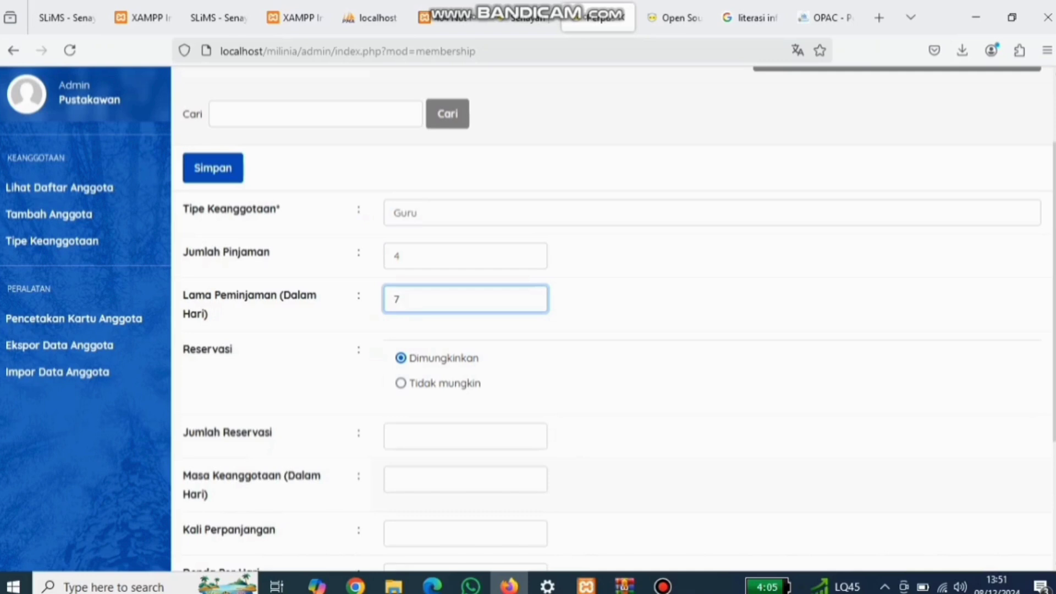
Step: Give Guru 1 renewal, a 500 daily fine and 1 Minggu late tolerance, then save it
{"action": "left_click", "coordinate": [440, 533]}
{"action": "type", "text": "1"}
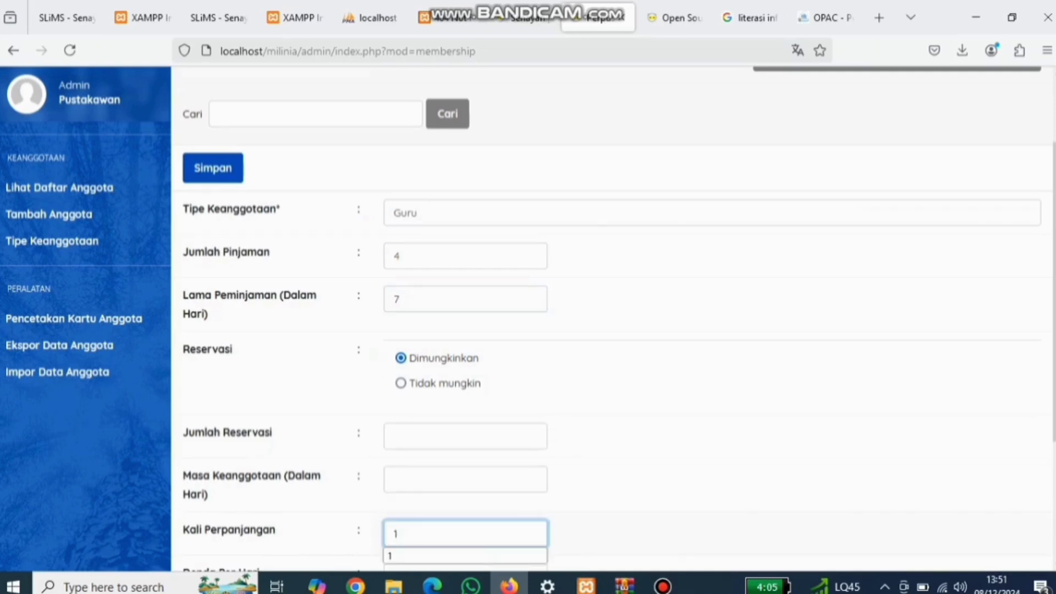
{"action": "scroll", "coordinate": [610, 330], "scroll_direction": "down", "scroll_amount": 3}
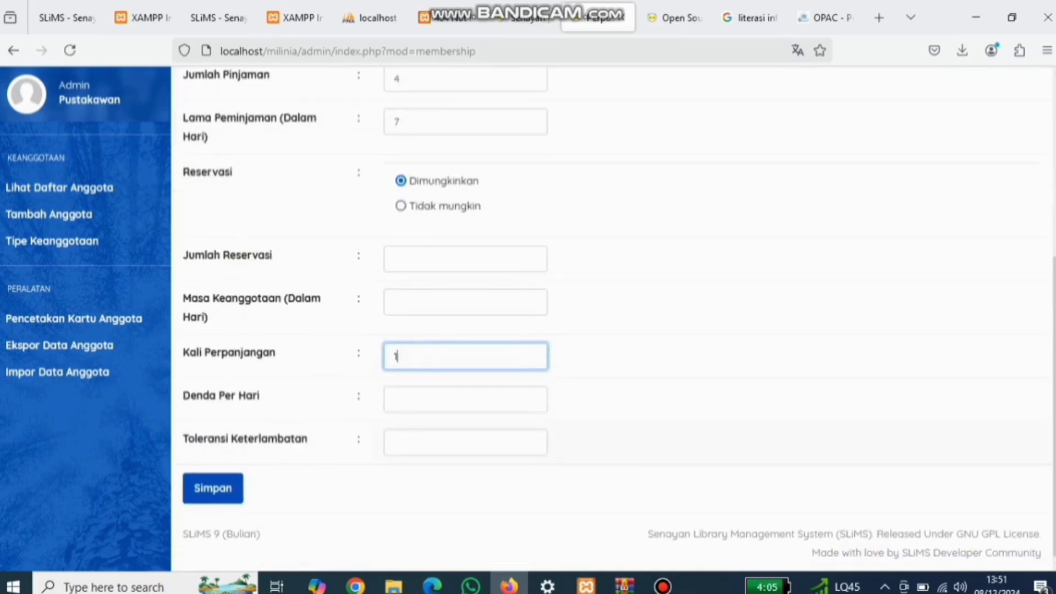
{"action": "left_click", "coordinate": [465, 400]}
{"action": "type", "text": "5-"}
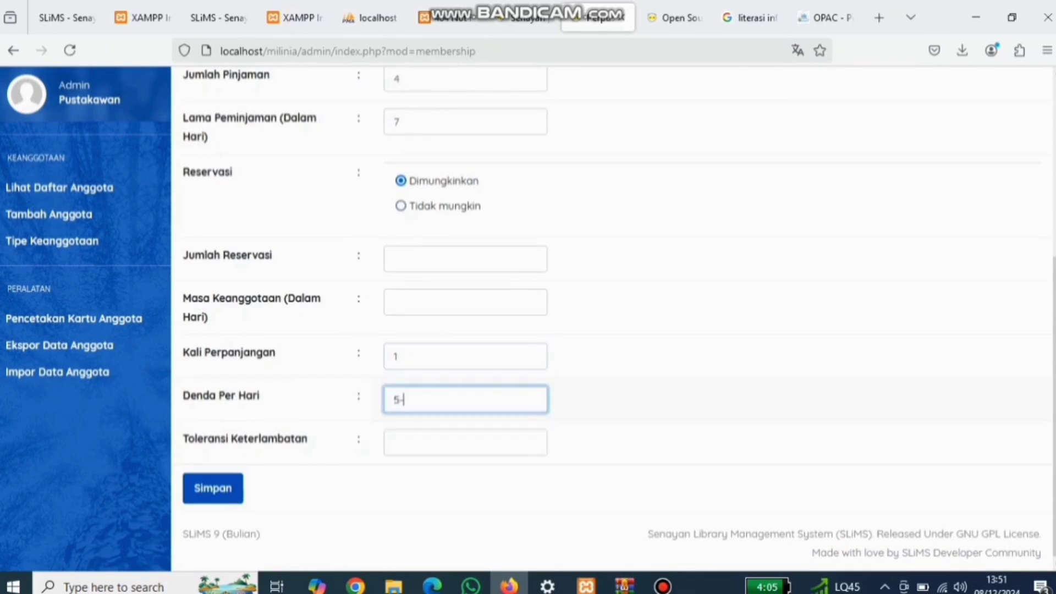
{"action": "key", "text": "BackSpace"}
{"action": "type", "text": "00"}
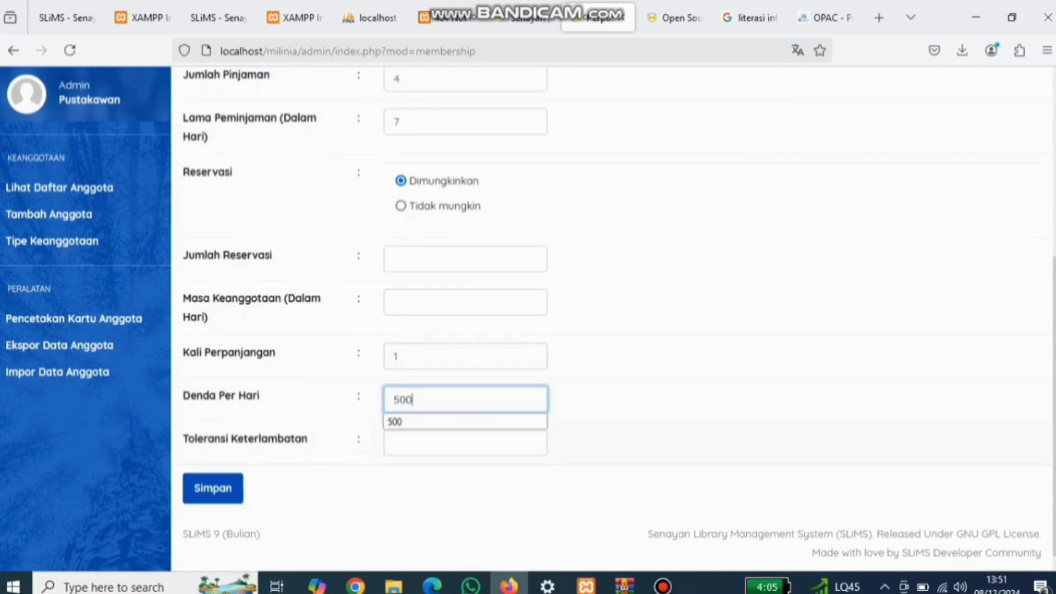
{"action": "left_click", "coordinate": [466, 443]}
{"action": "type", "text": "1"}
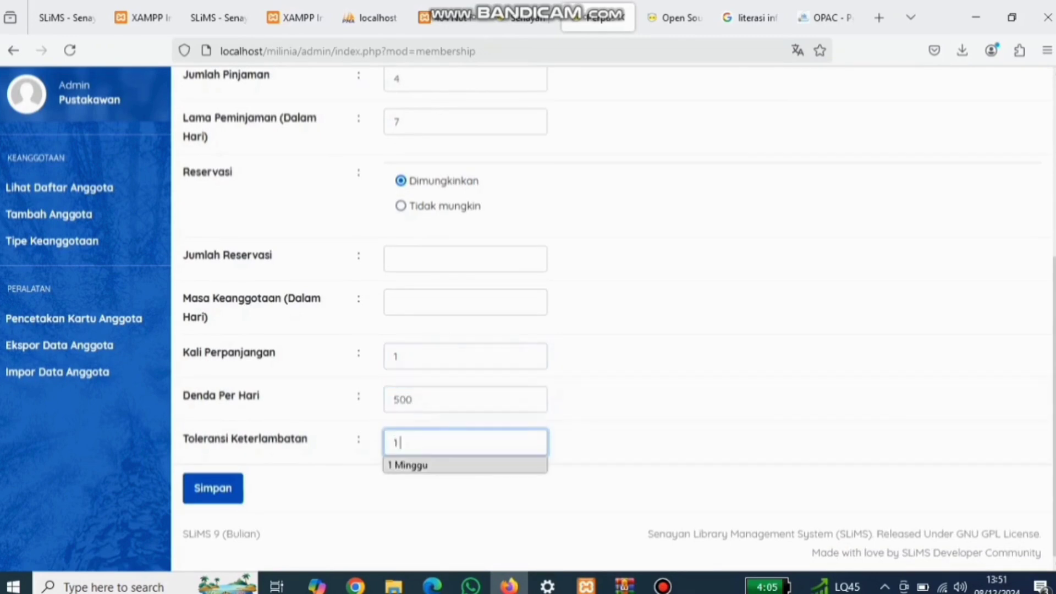
{"action": "left_click", "coordinate": [418, 465]}
{"action": "left_click", "coordinate": [213, 489]}
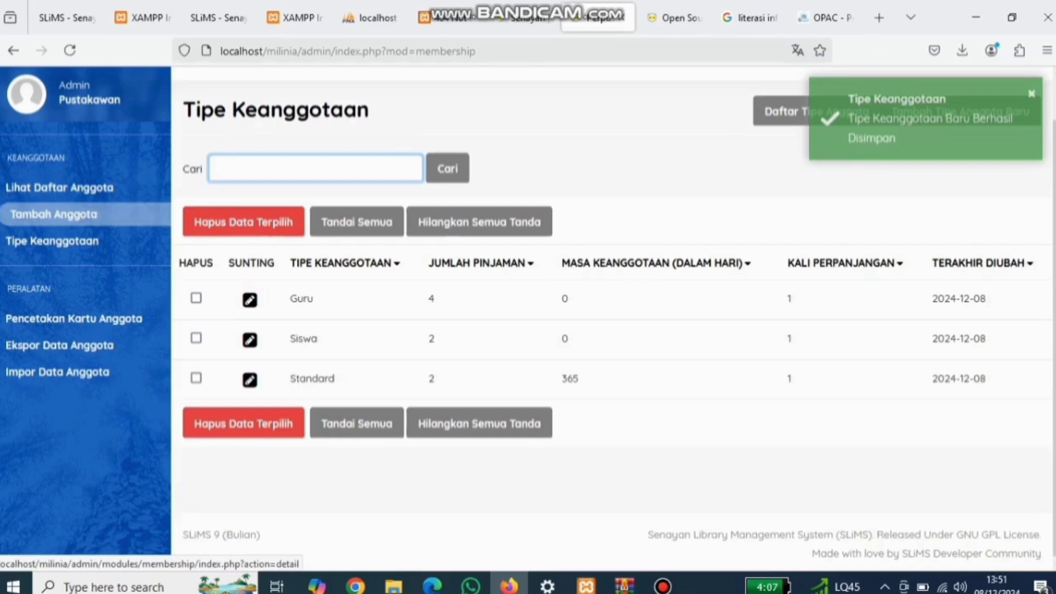
Step: Open the add-member form and enter the new member's ID and full name
{"action": "left_click", "coordinate": [54, 213]}
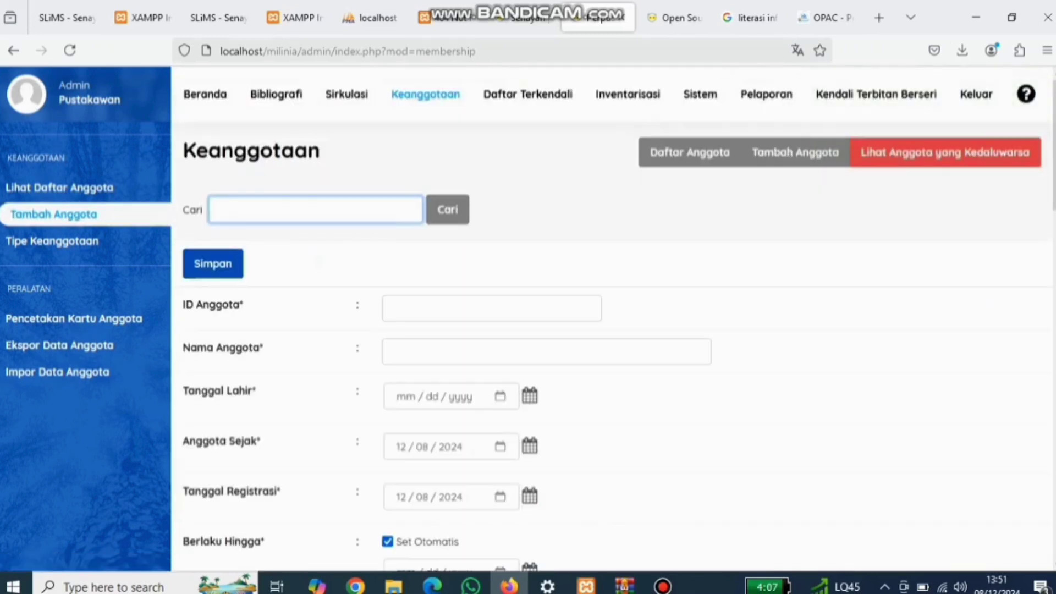
{"action": "left_click", "coordinate": [492, 308]}
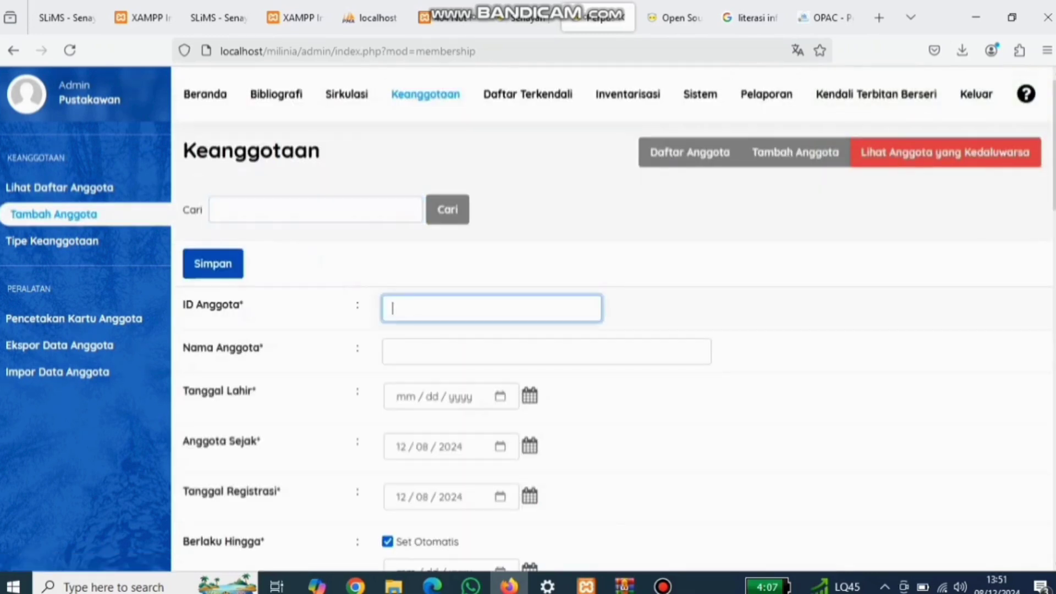
{"action": "key", "text": "Caps_Lock"}
{"action": "type", "text": "A01"}
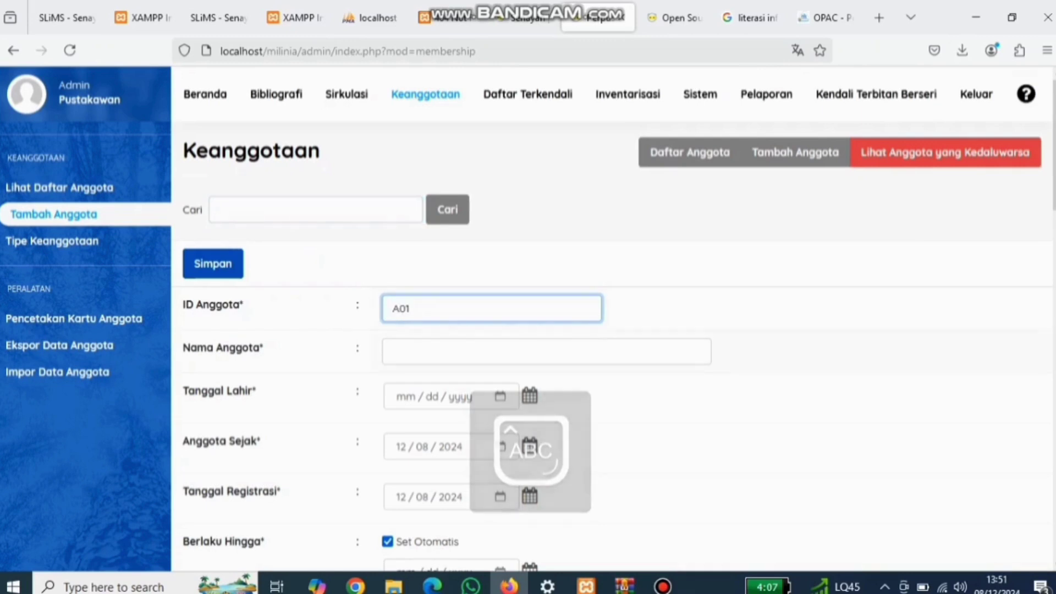
{"action": "left_click", "coordinate": [547, 351]}
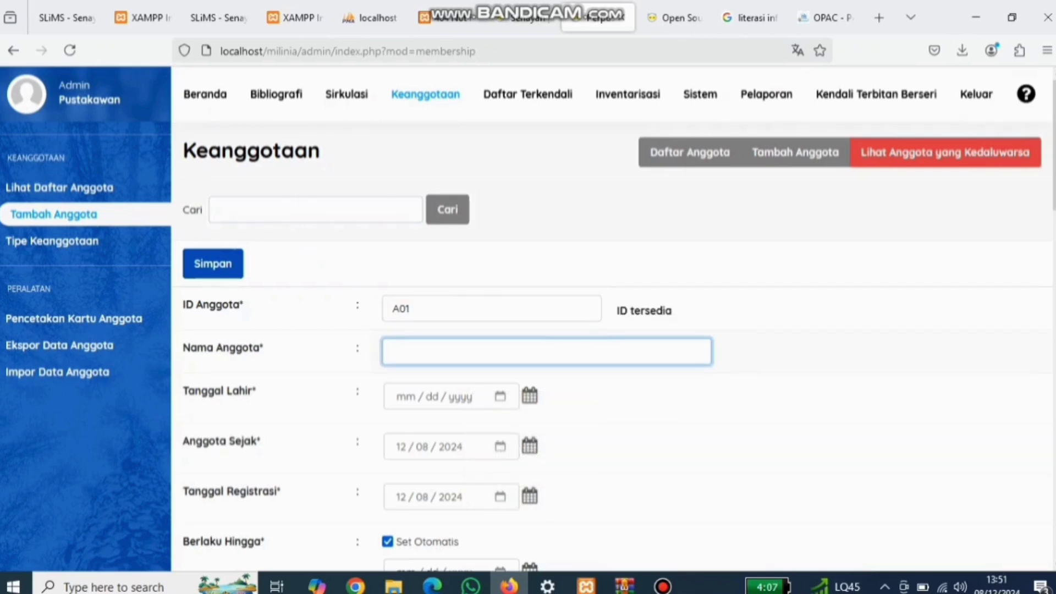
{"action": "key", "text": "Caps_Lock"}
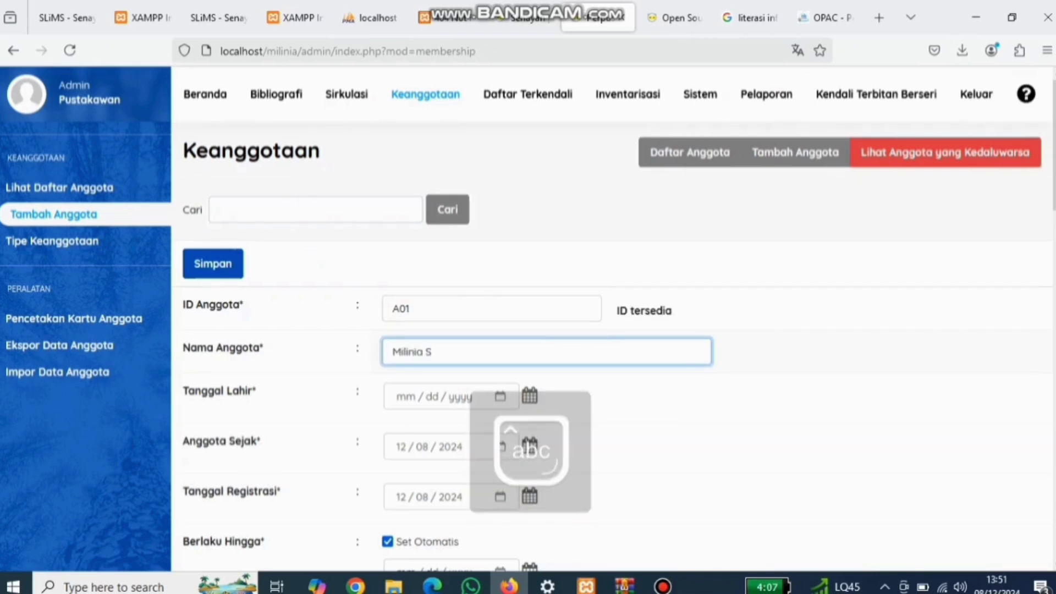
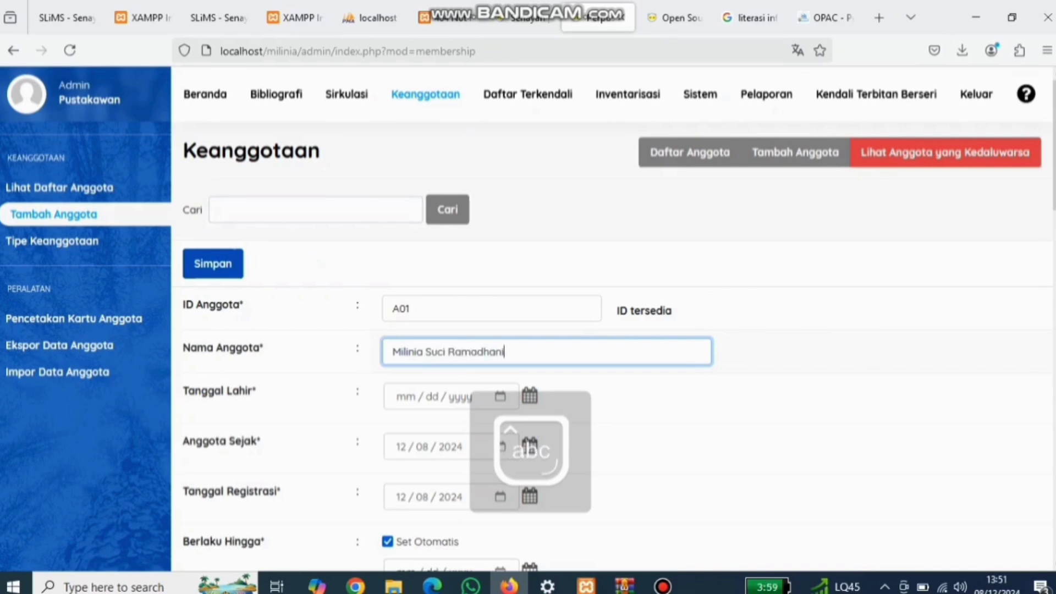
Step: Pick 9 December 2000 as the birth date from the Tanggal Lahir calendar
{"action": "left_click", "coordinate": [529, 396]}
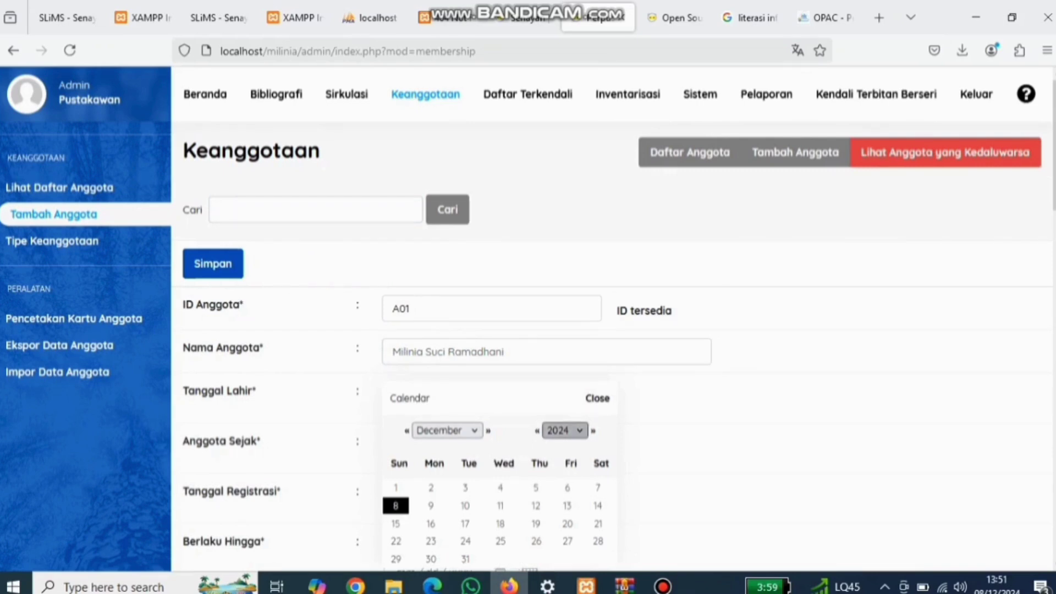
{"action": "left_click", "coordinate": [564, 430]}
{"action": "scroll", "coordinate": [562, 138], "scroll_direction": "up", "scroll_amount": 3}
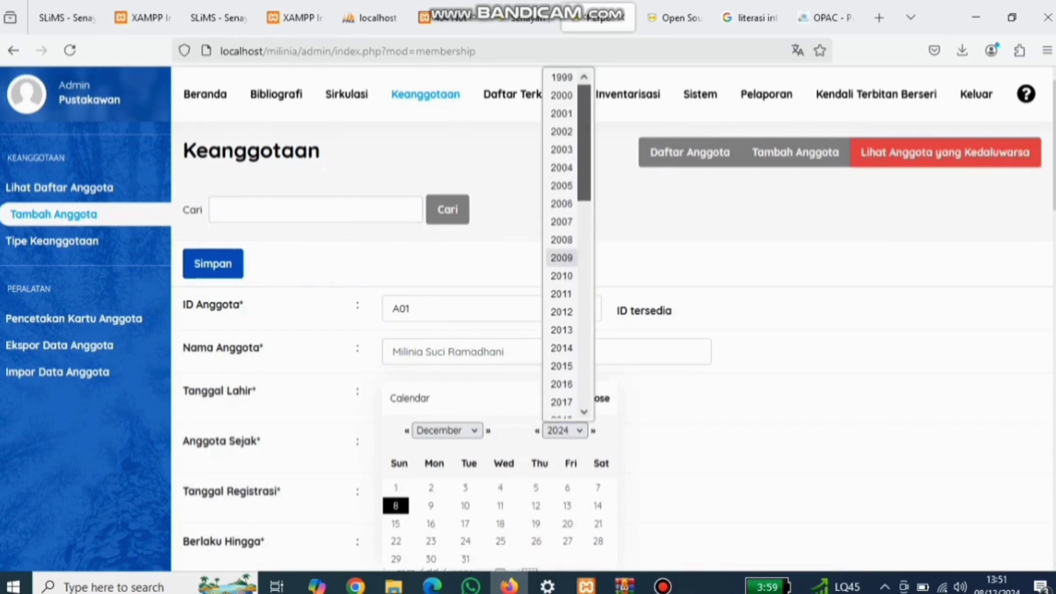
{"action": "left_click", "coordinate": [561, 103]}
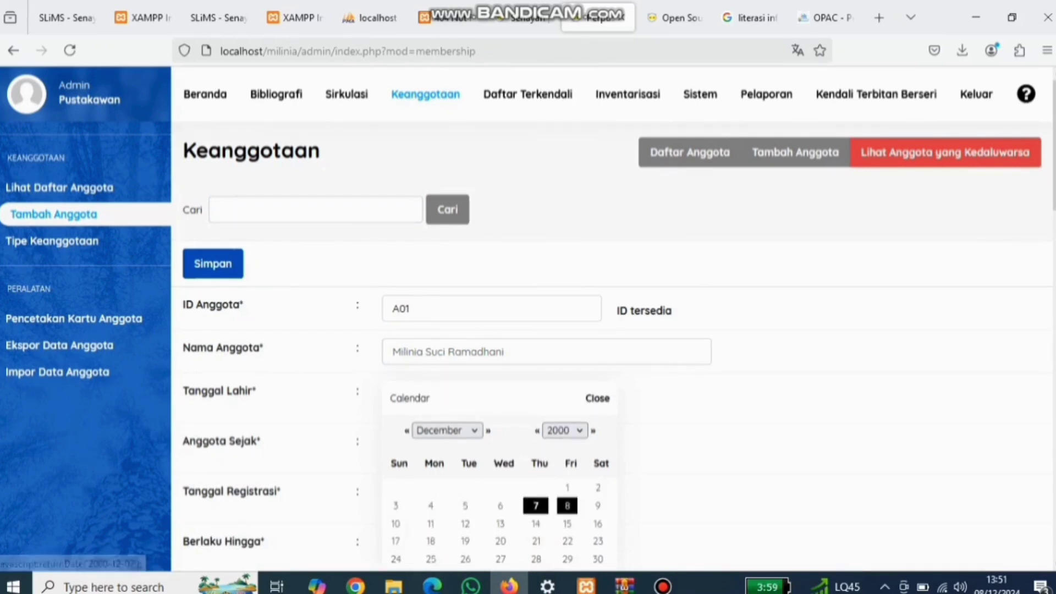
{"action": "left_click", "coordinate": [598, 506]}
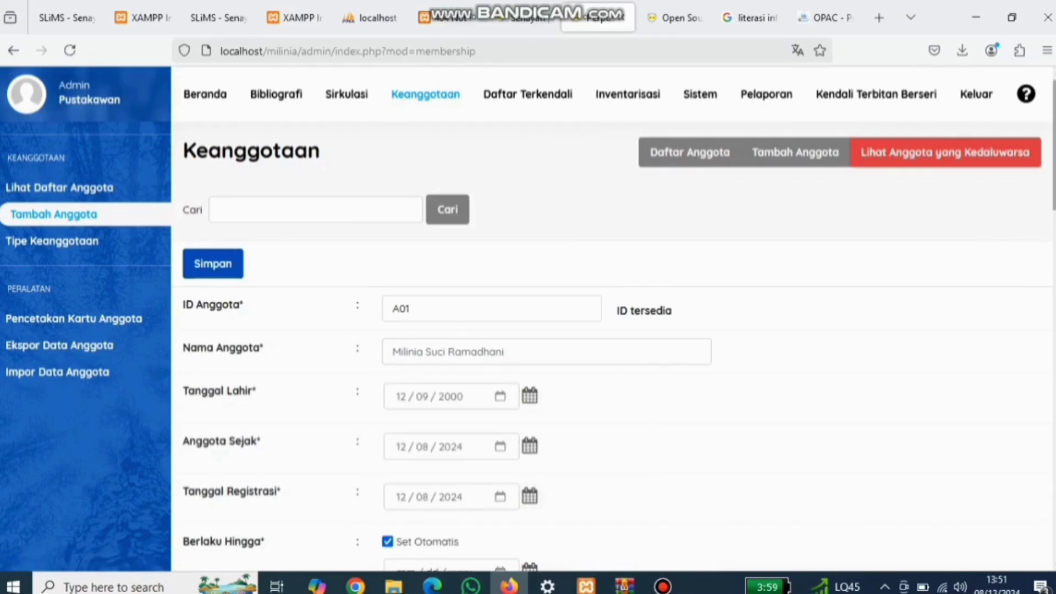
{"action": "scroll", "coordinate": [610, 319], "scroll_direction": "down", "scroll_amount": 3}
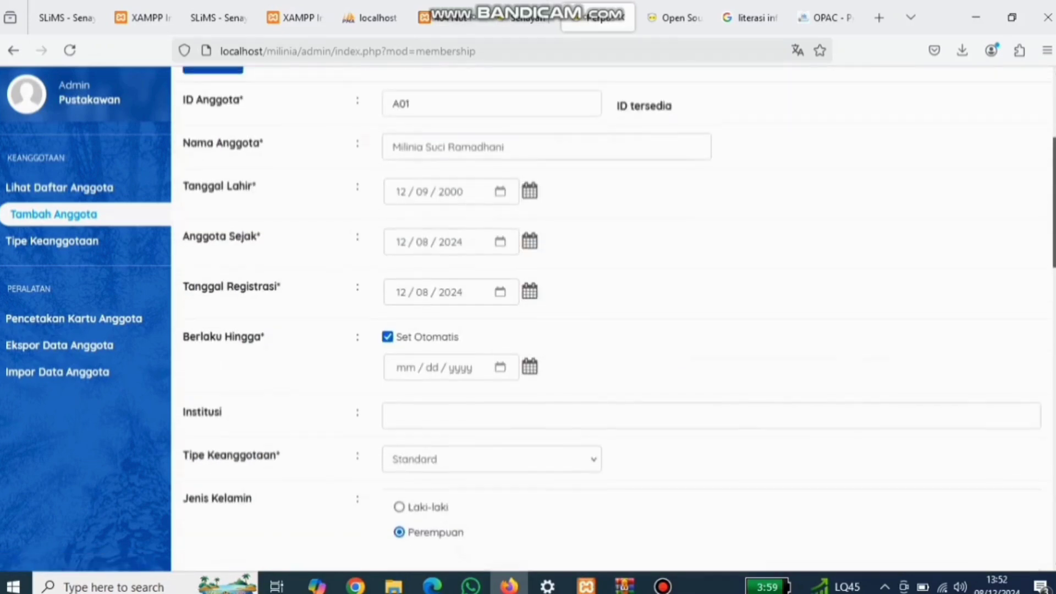
Step: Enter Perpustakaan Milinia as the member's institution
{"action": "scroll", "coordinate": [611, 319], "scroll_direction": "up", "scroll_amount": 1}
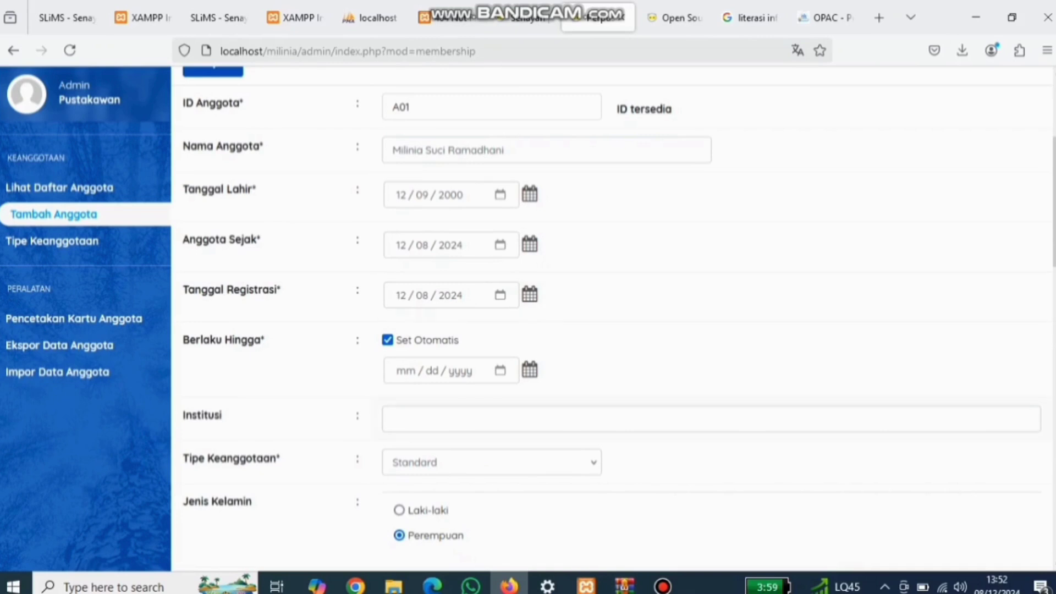
{"action": "left_click", "coordinate": [418, 419]}
{"action": "type", "text": "P"}
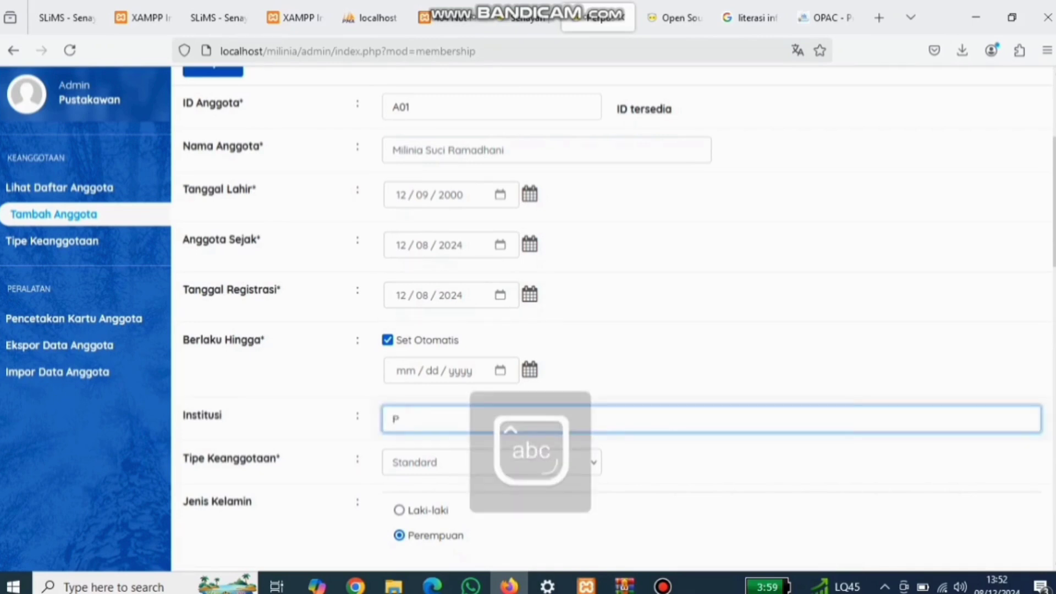
{"action": "type", "text": "erpusra"}
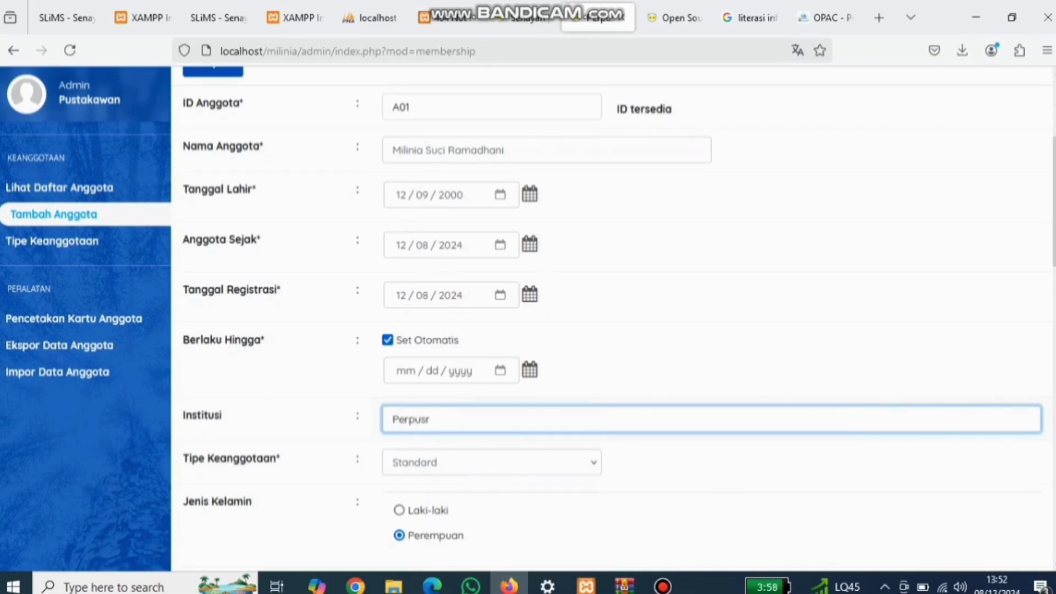
{"action": "key", "text": "BackSpace"}
{"action": "key", "text": "BackSpace"}
{"action": "key", "text": "BackSpace"}
{"action": "type", "text": "stakaan Milinia"}
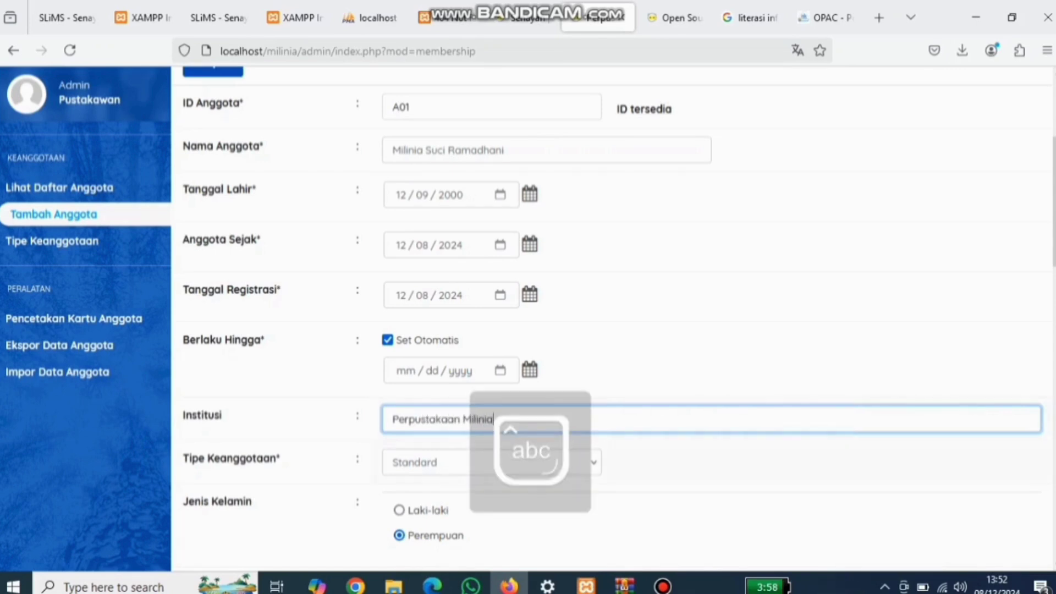
Step: Set the membership type to Siswa and save the member record
{"action": "left_click", "coordinate": [489, 462]}
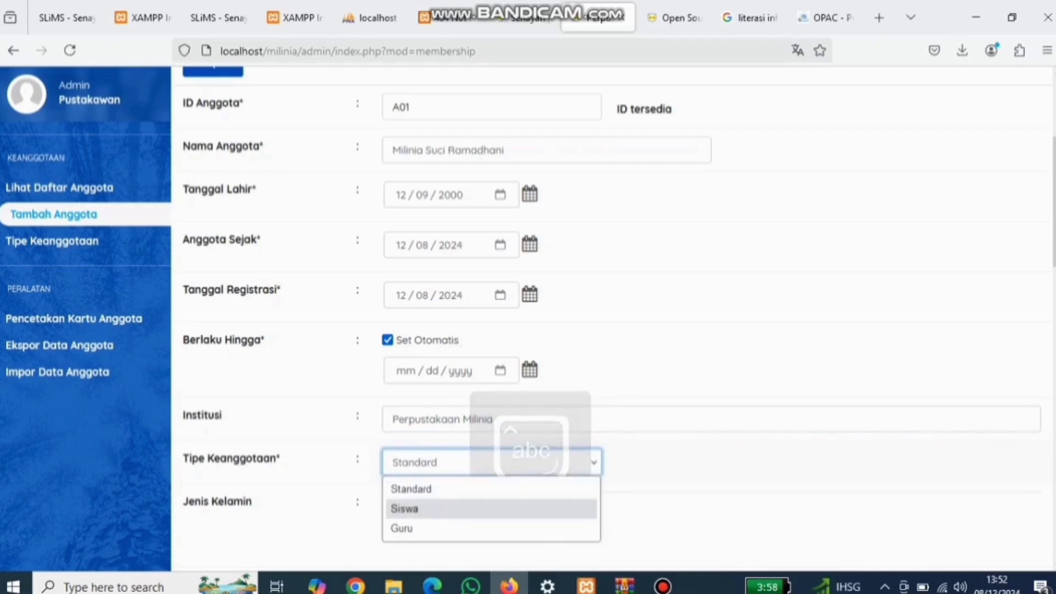
{"action": "key", "text": "Return"}
{"action": "scroll", "coordinate": [610, 319], "scroll_direction": "down", "scroll_amount": 4}
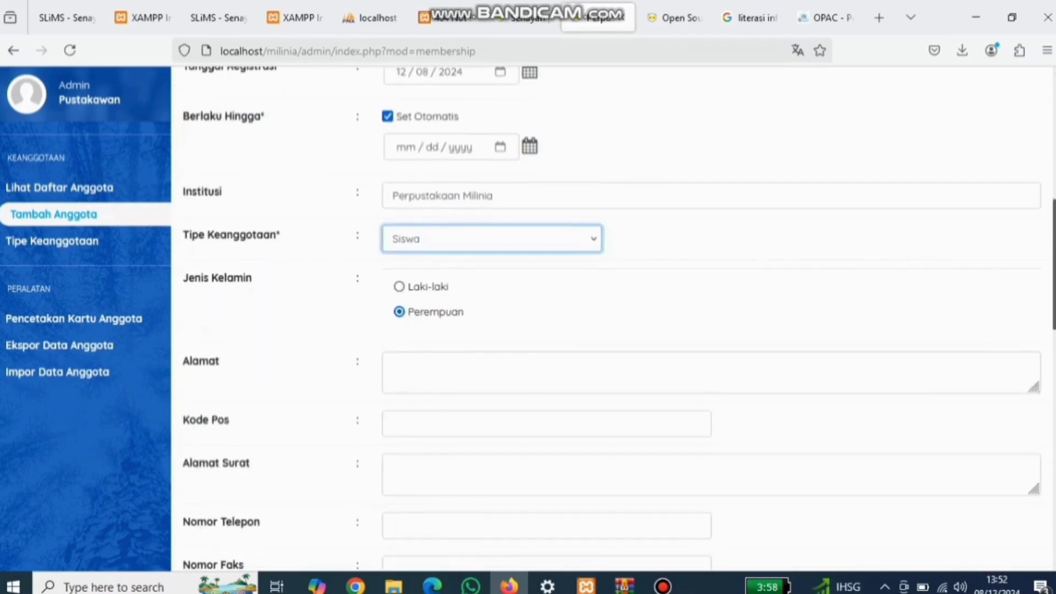
{"action": "scroll", "coordinate": [611, 319], "scroll_direction": "down", "scroll_amount": 4}
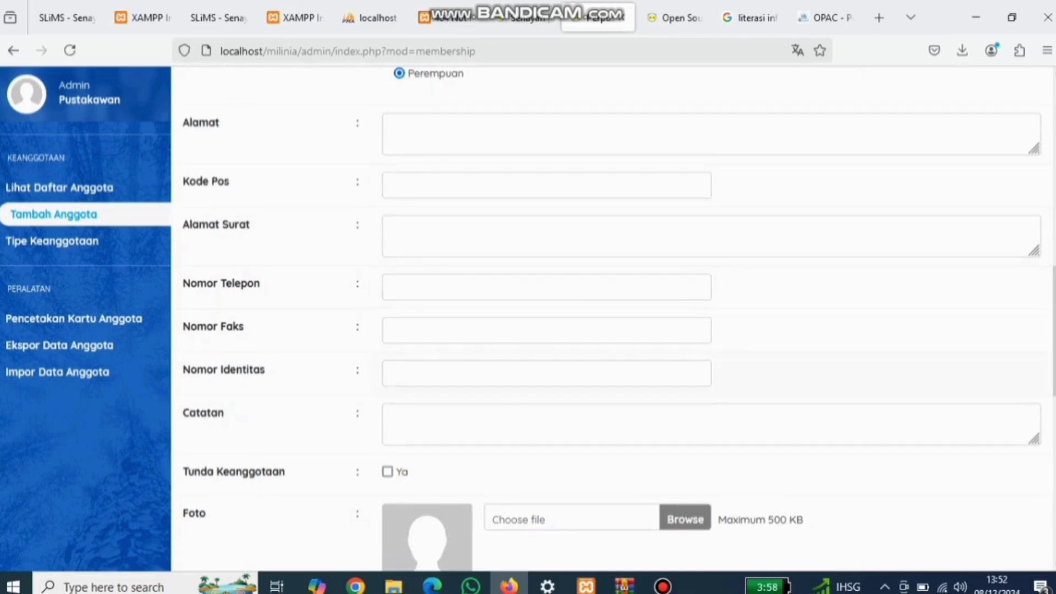
{"action": "scroll", "coordinate": [611, 319], "scroll_direction": "down", "scroll_amount": 8}
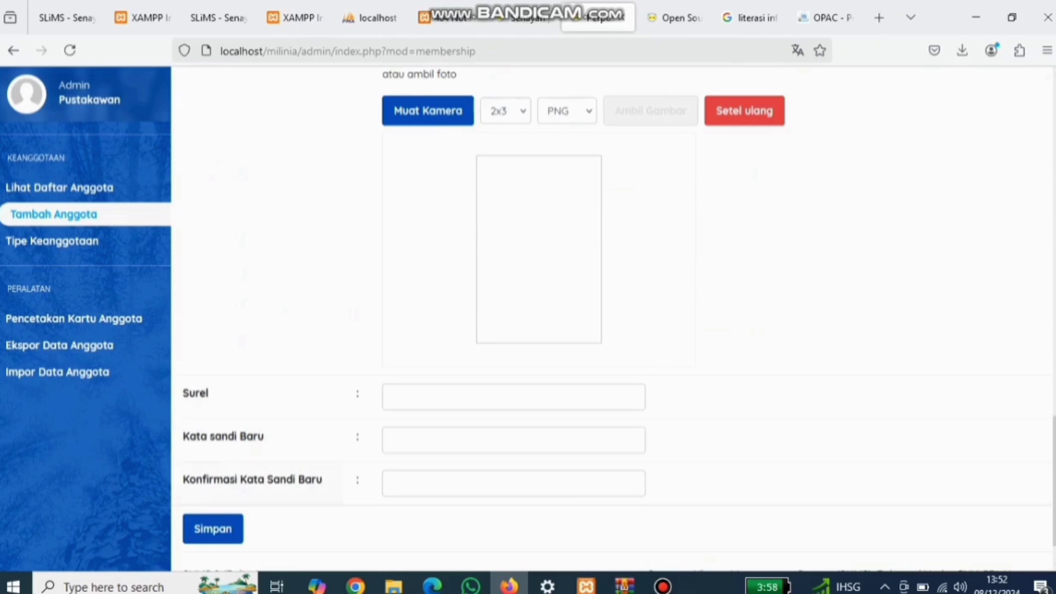
{"action": "left_click", "coordinate": [213, 529]}
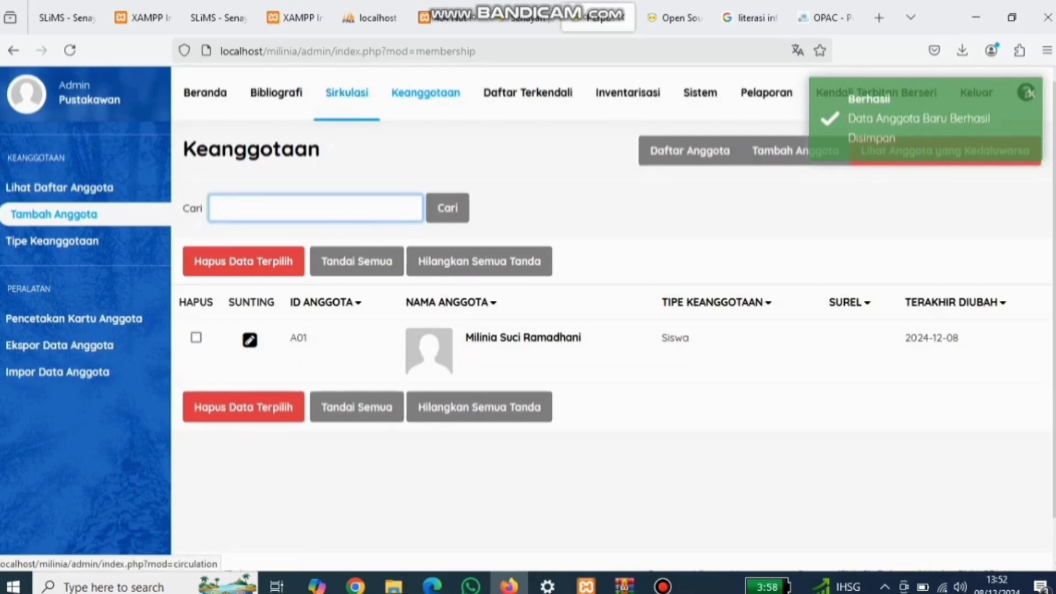
Step: Open Sirkulasi and start a loan transaction using the new member's ID
{"action": "left_click", "coordinate": [347, 92]}
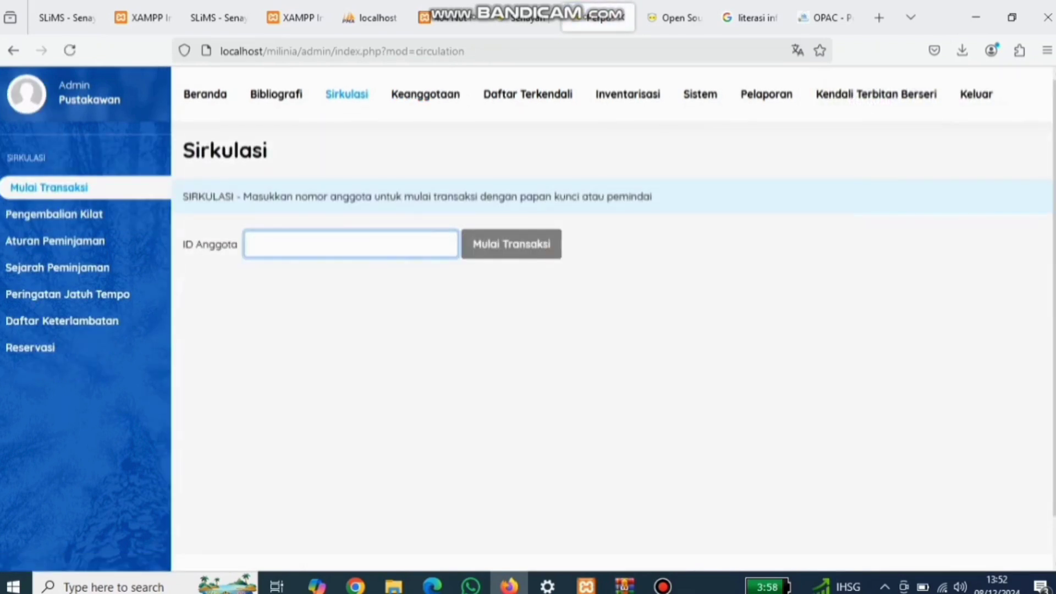
{"action": "key", "text": "Caps_Lock"}
{"action": "type", "text": "A"}
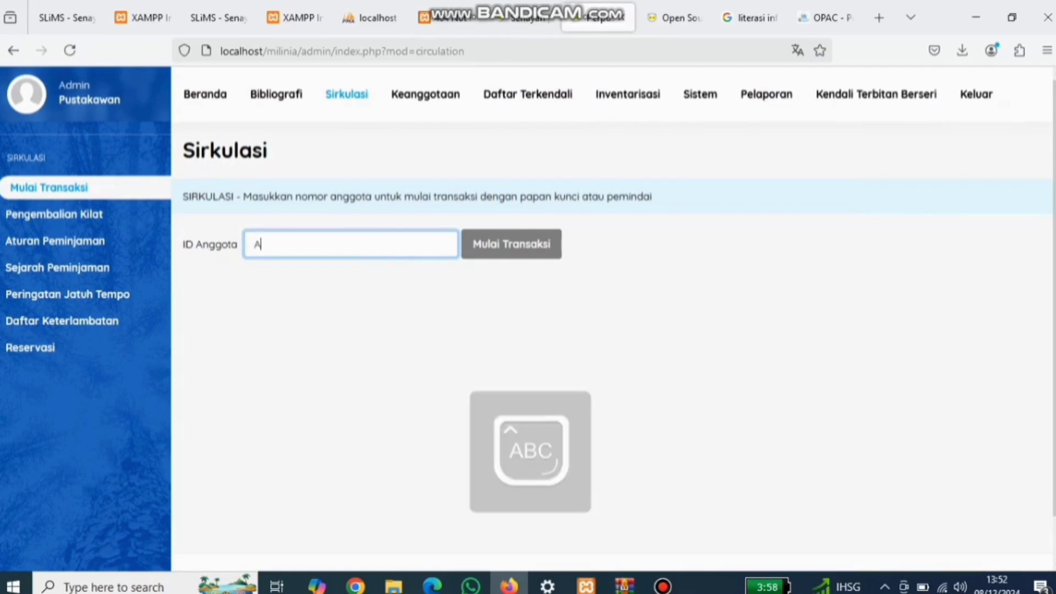
{"action": "type", "text": "01"}
{"action": "key", "text": "Return"}
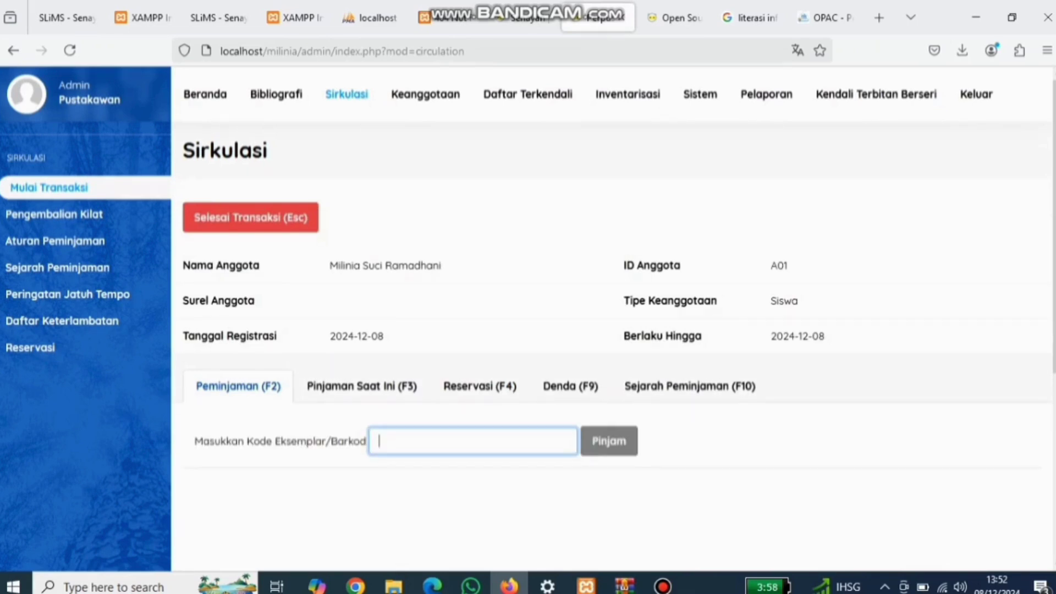
Step: Try lending 'LITERASI INFORMASI' by title, then enter item code PO00101 after it's rejected
{"action": "type", "text": "LITERASI INFORMASI"}
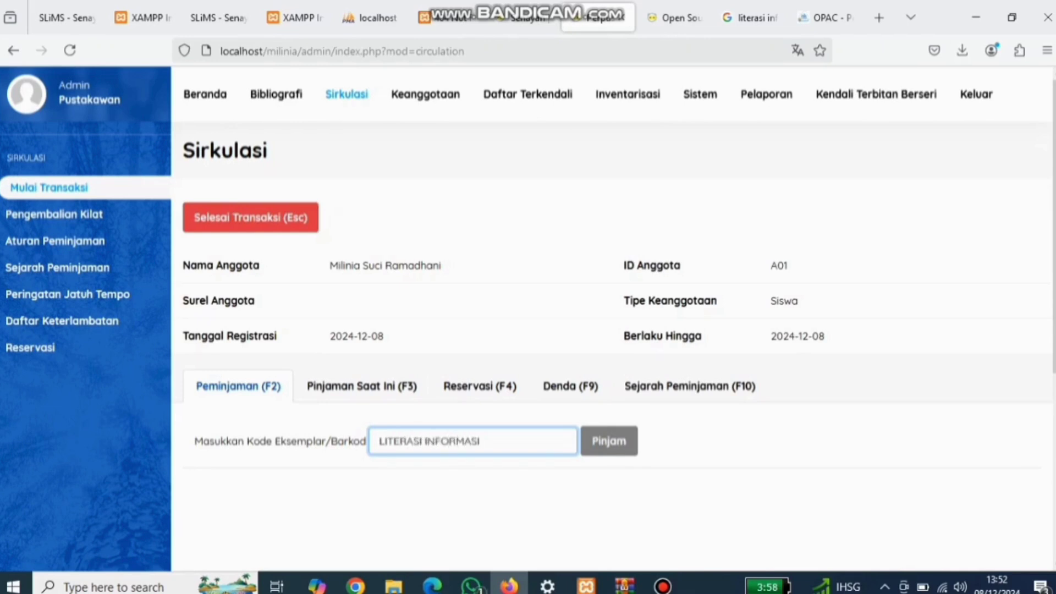
{"action": "key", "text": "Return"}
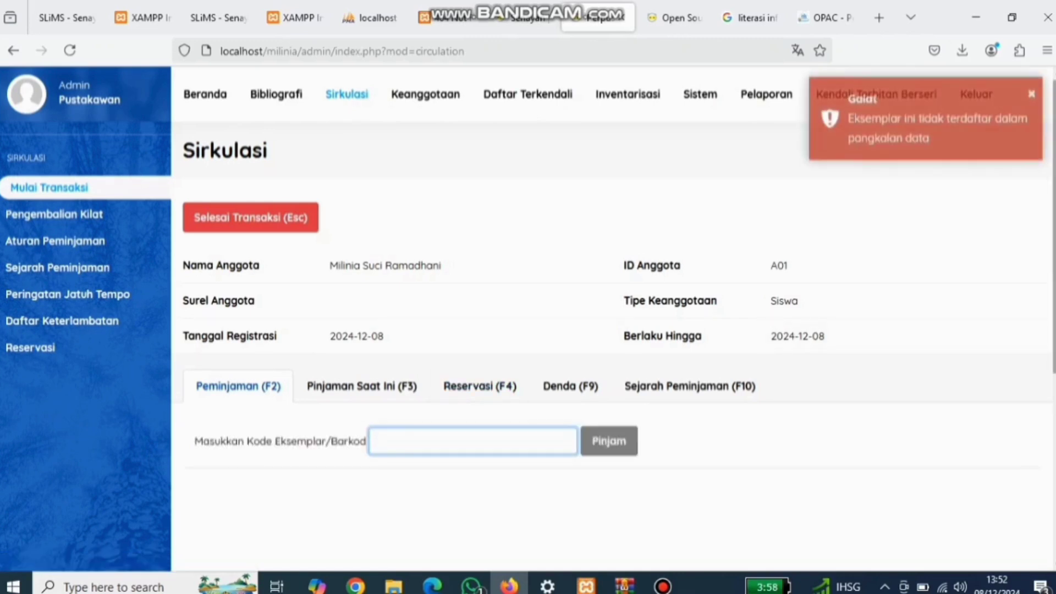
{"action": "scroll", "coordinate": [605, 275], "scroll_direction": "down", "scroll_amount": 2}
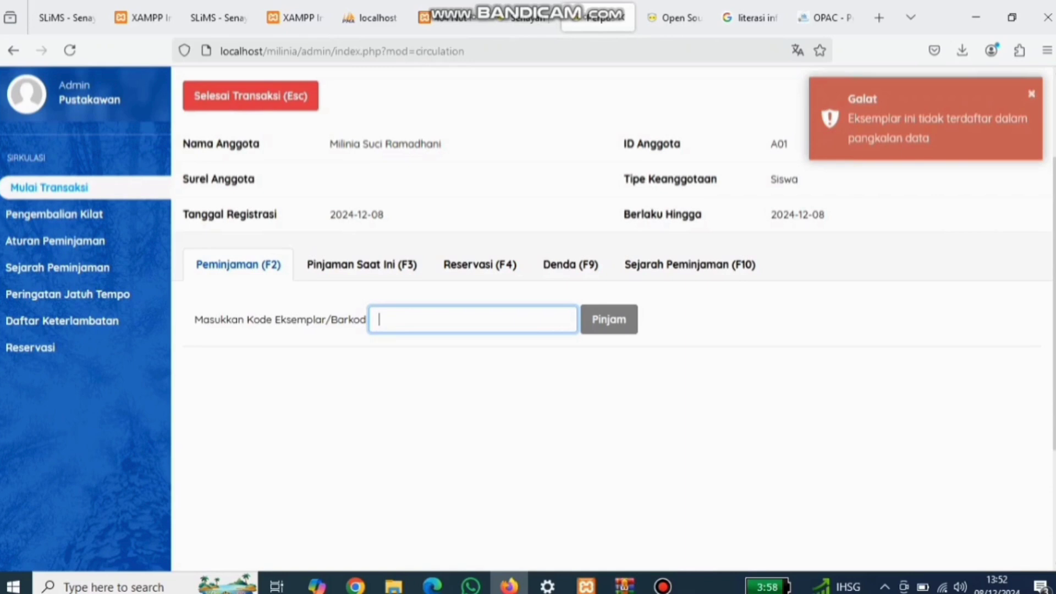
{"action": "type", "text": "A"}
{"action": "key", "text": "BackSpace"}
{"action": "type", "text": "PO"}
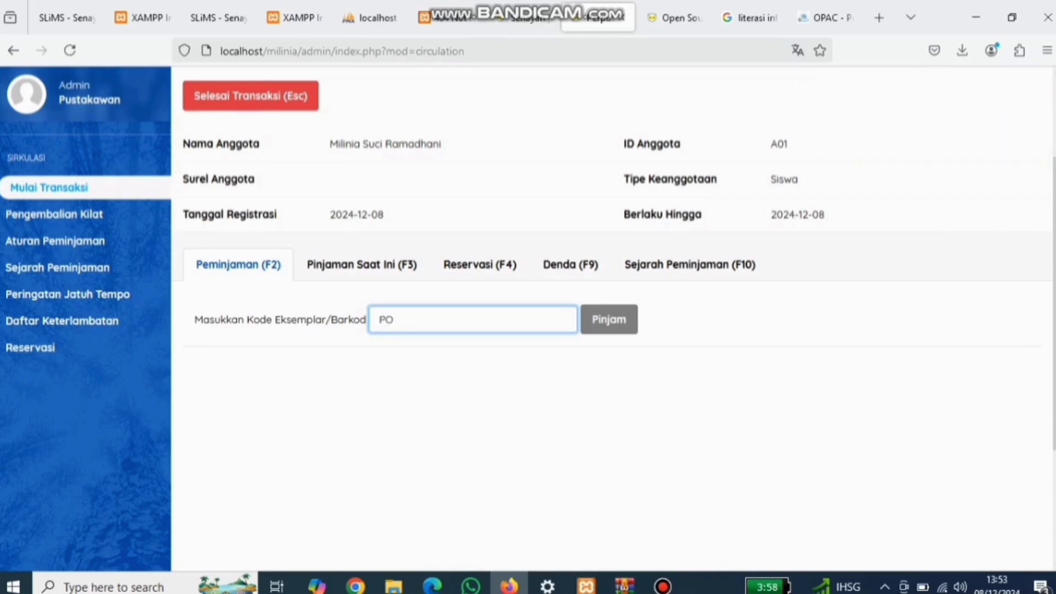
{"action": "type", "text": "0000101"}
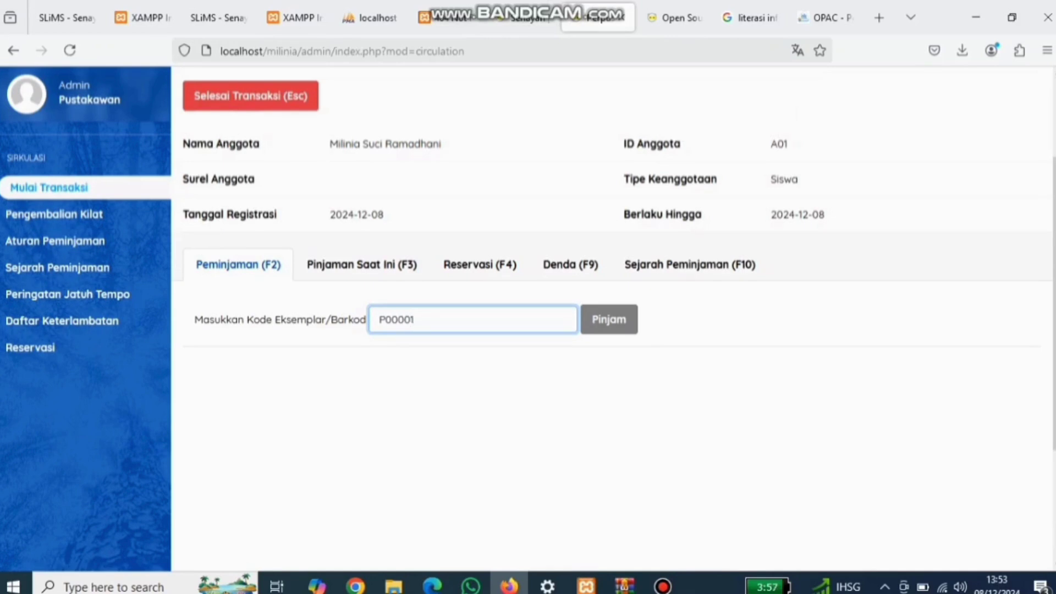
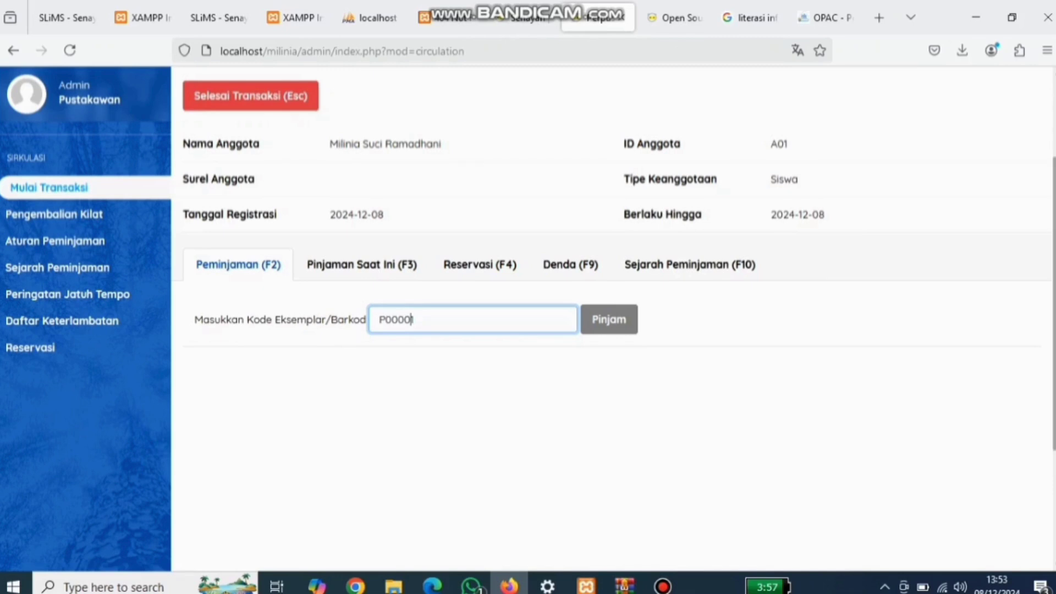
Step: Switch to the Bibliografi list showing the Literasi Informasi record
{"action": "scroll", "coordinate": [616, 264], "scroll_direction": "up", "scroll_amount": 2}
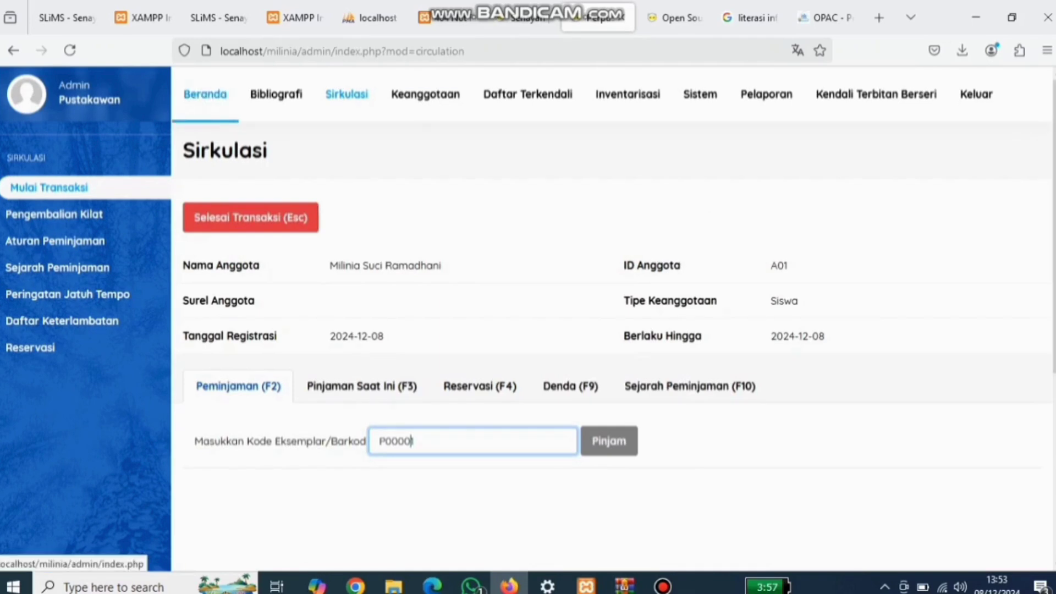
{"action": "left_click", "coordinate": [277, 95]}
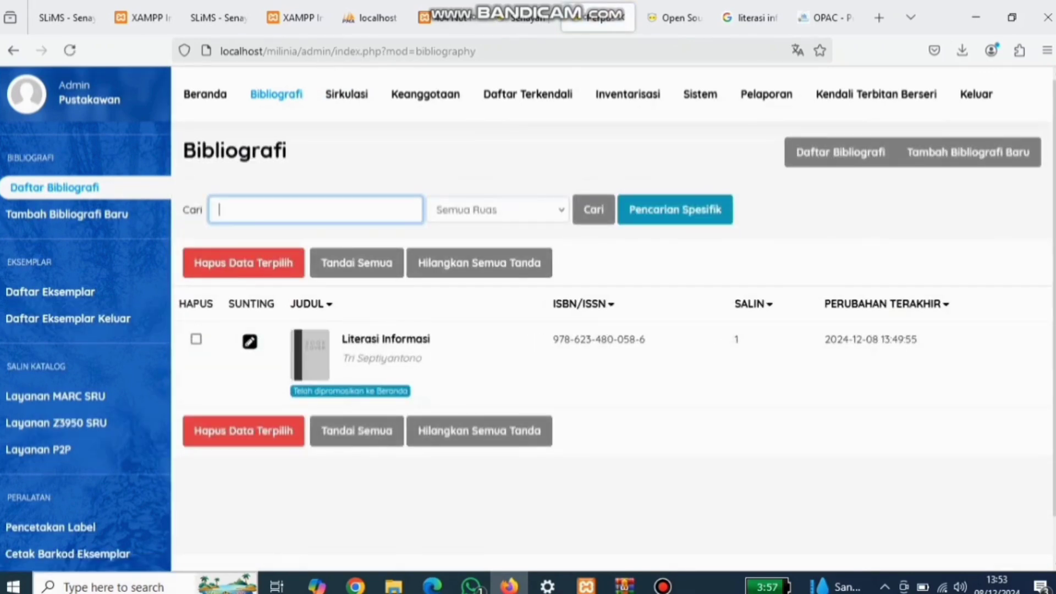
Step: Find item code P00001S for Literasi Informasi on the Cetak Barkod Eksemplar page
{"action": "left_click", "coordinate": [71, 554]}
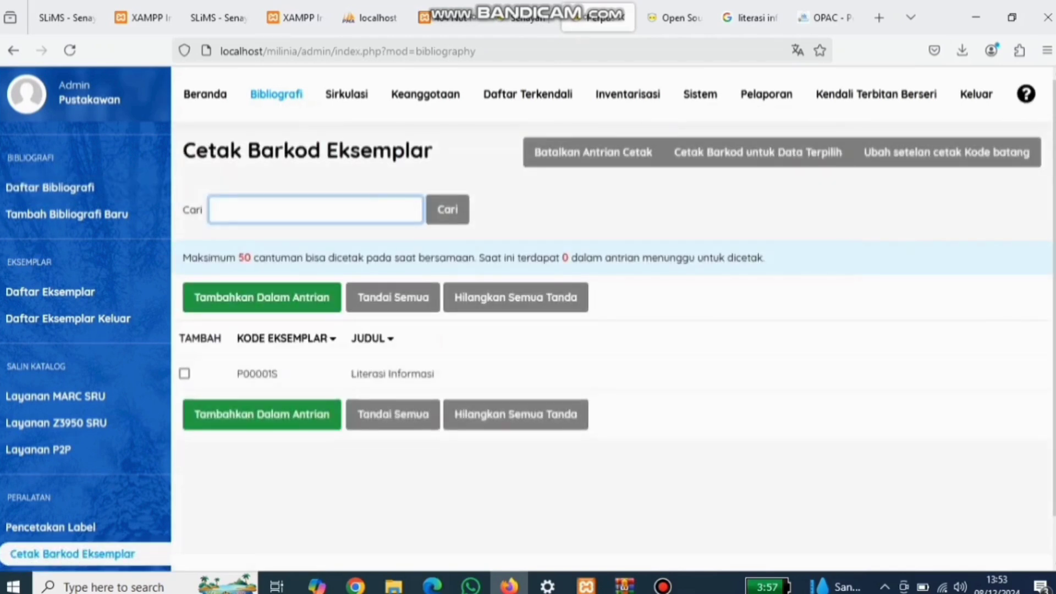
{"action": "left_click_drag", "start_coordinate": [242, 373], "coordinate": [279, 374]}
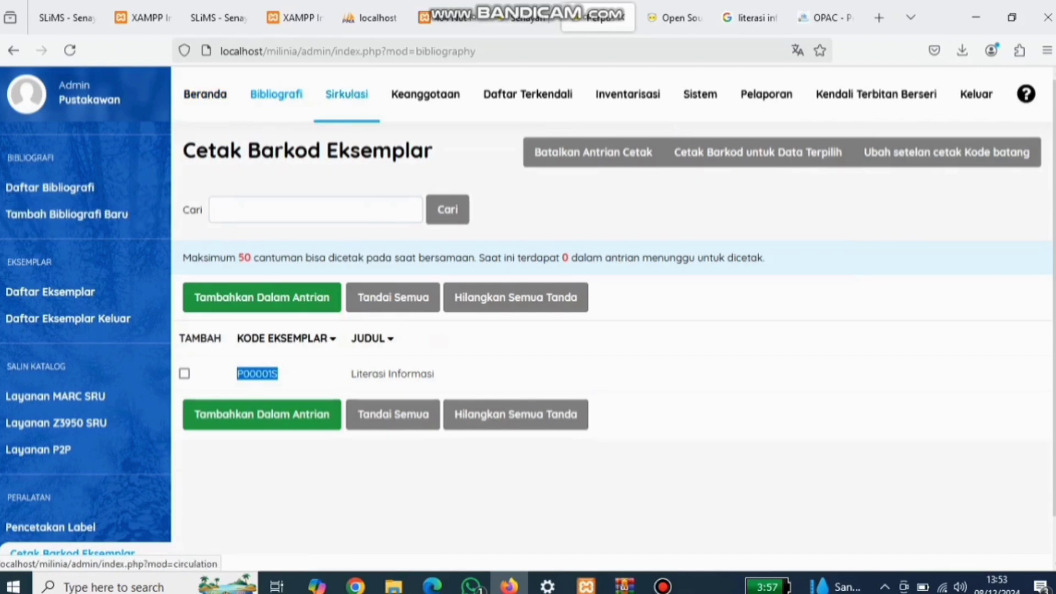
Step: Lend item P00001S to member A01 in Sirkulasi, then finish the transaction
{"action": "left_click", "coordinate": [347, 94]}
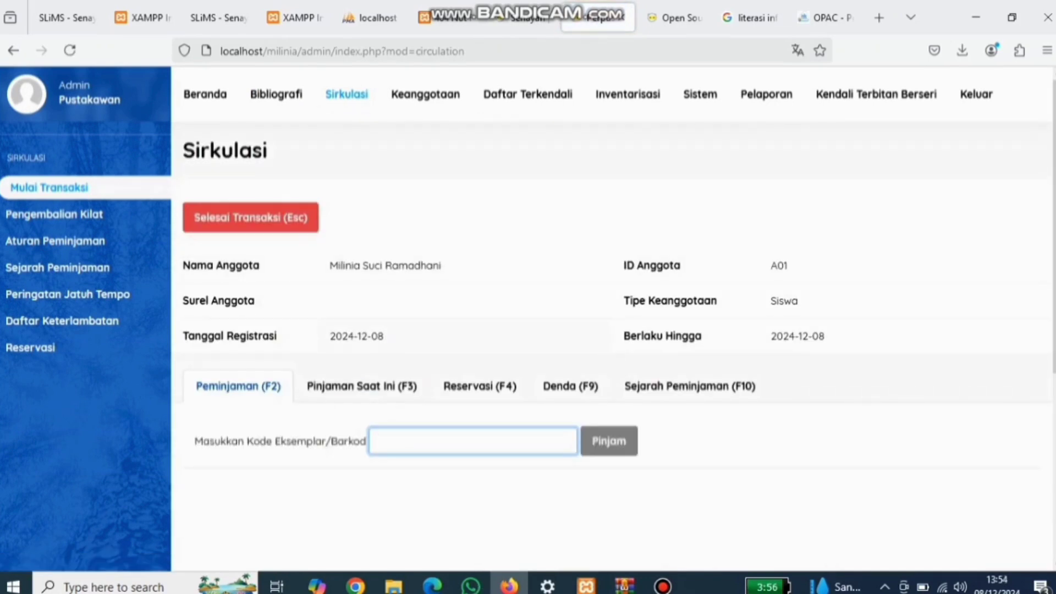
{"action": "type", "text": "P00001S"}
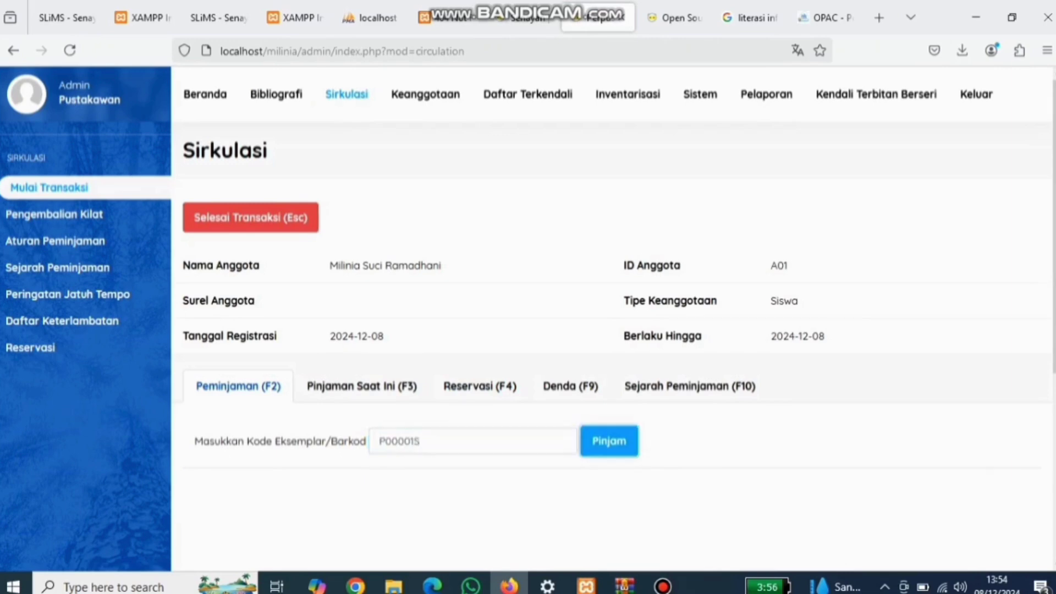
{"action": "key", "text": "Return"}
{"action": "scroll", "coordinate": [612, 319], "scroll_direction": "down", "scroll_amount": 2}
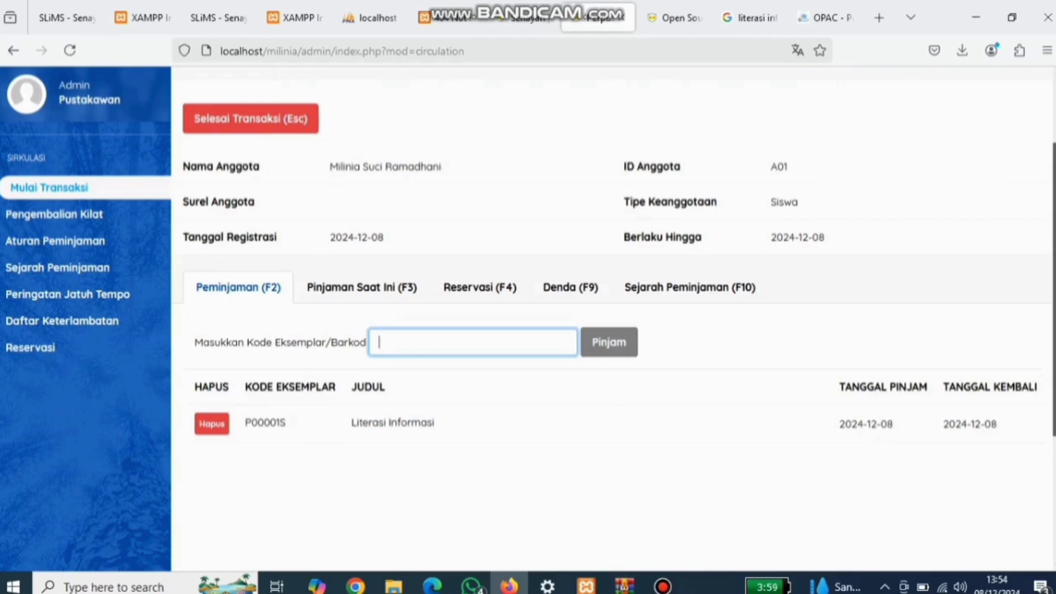
{"action": "scroll", "coordinate": [613, 319], "scroll_direction": "down", "scroll_amount": 3}
{"action": "scroll", "coordinate": [614, 319], "scroll_direction": "up", "scroll_amount": 5}
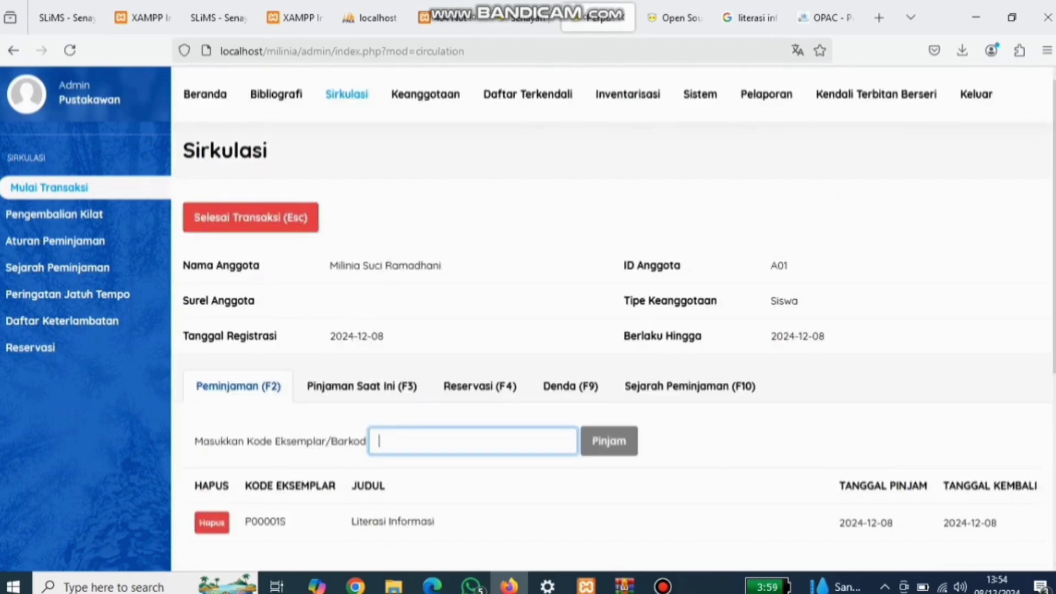
{"action": "key", "text": "Escape"}
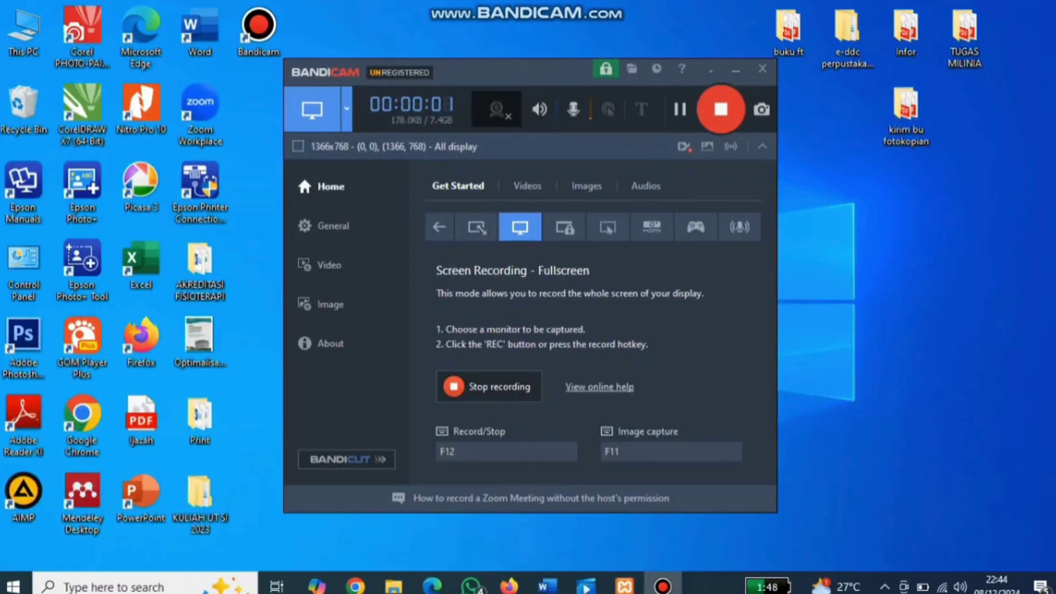
Step: Bring the Perpustakaan Milinia browser window back from the Firefox taskbar preview
{"action": "mouse_move", "coordinate": [509, 586]}
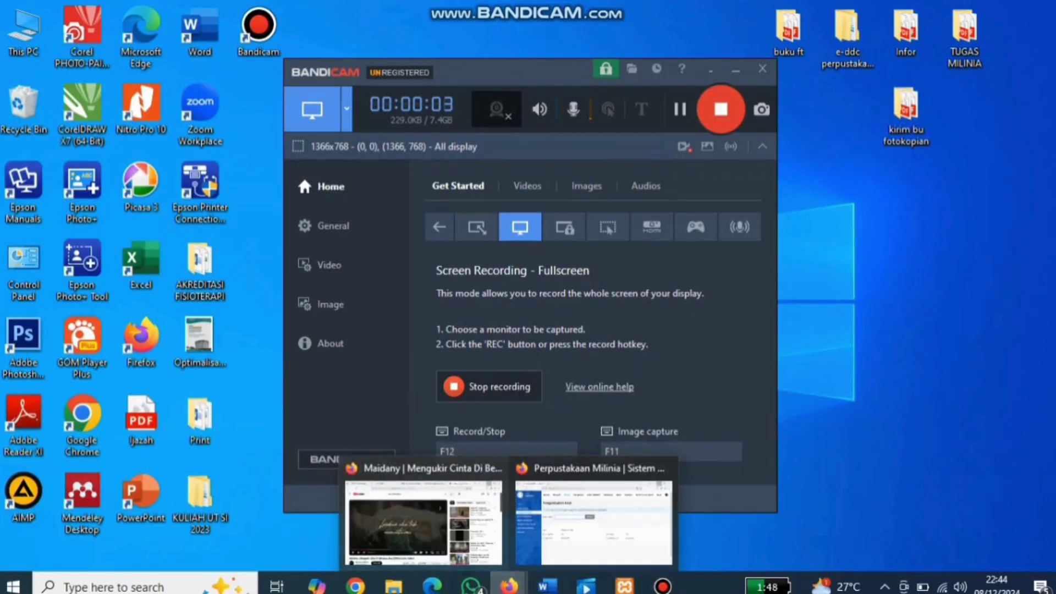
{"action": "left_click", "coordinate": [594, 522]}
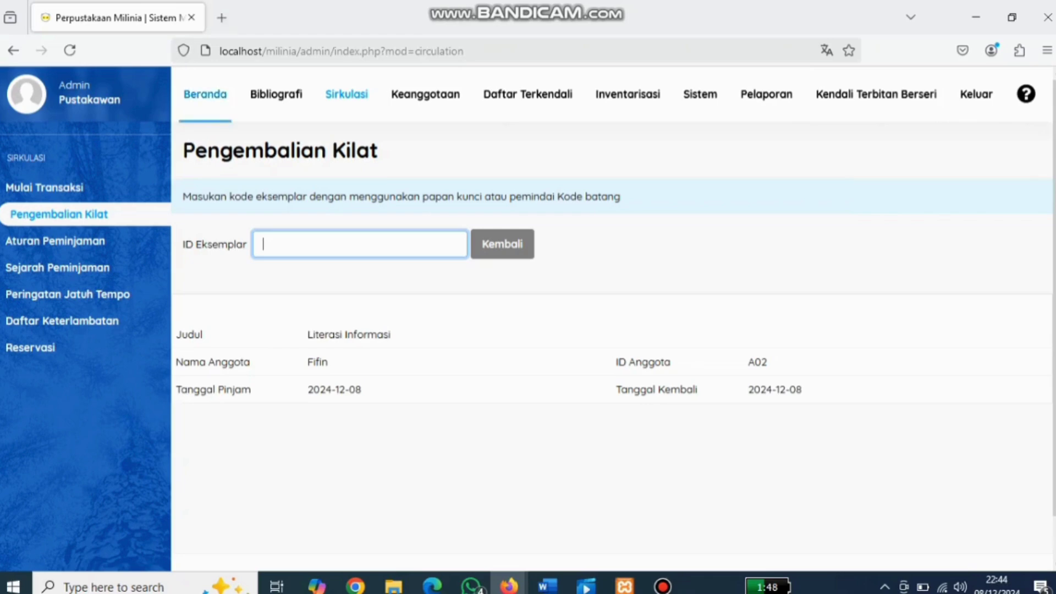
Step: Reach the admin area via the index.php?p=login address and open Sirkulasi
{"action": "left_click", "coordinate": [205, 94]}
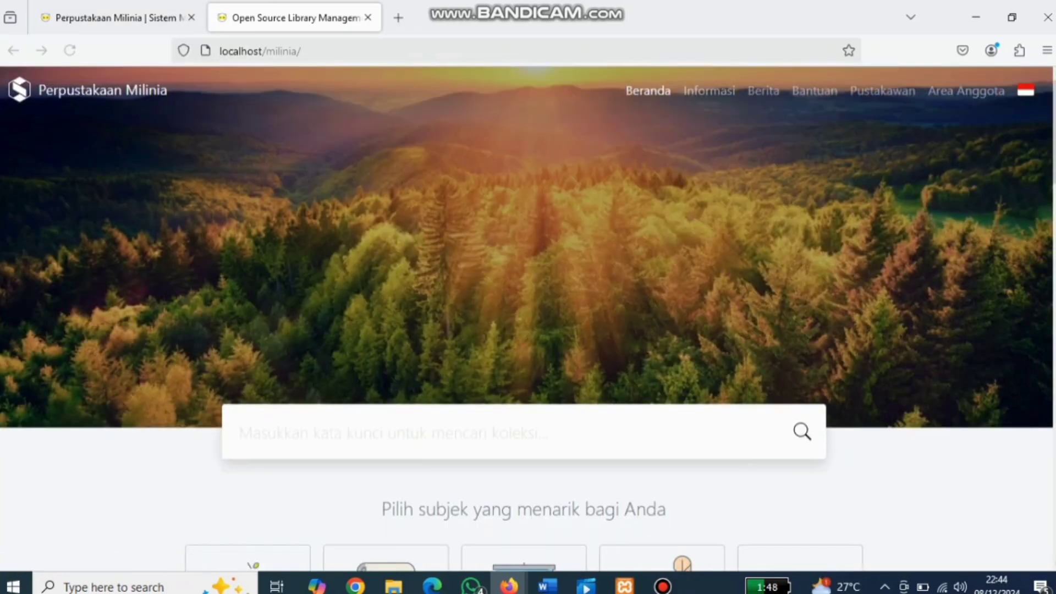
{"action": "left_click", "coordinate": [764, 91]}
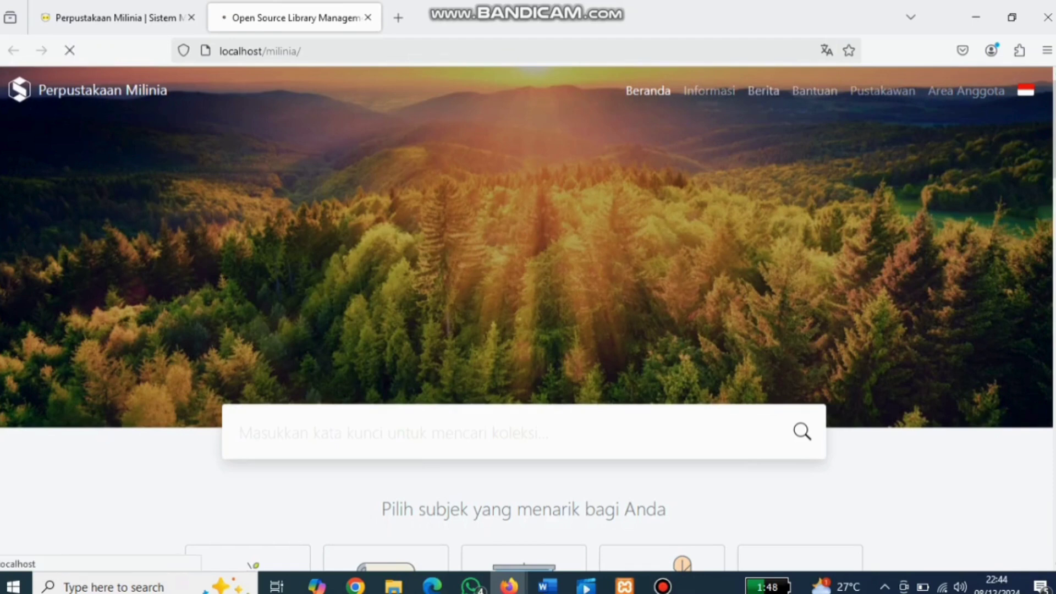
{"action": "left_click", "coordinate": [330, 51]}
{"action": "left_click", "coordinate": [391, 51]}
{"action": "key", "text": "BackSpace"}
{"action": "key", "text": "BackSpace"}
{"action": "key", "text": "BackSpace"}
{"action": "key", "text": "BackSpace"}
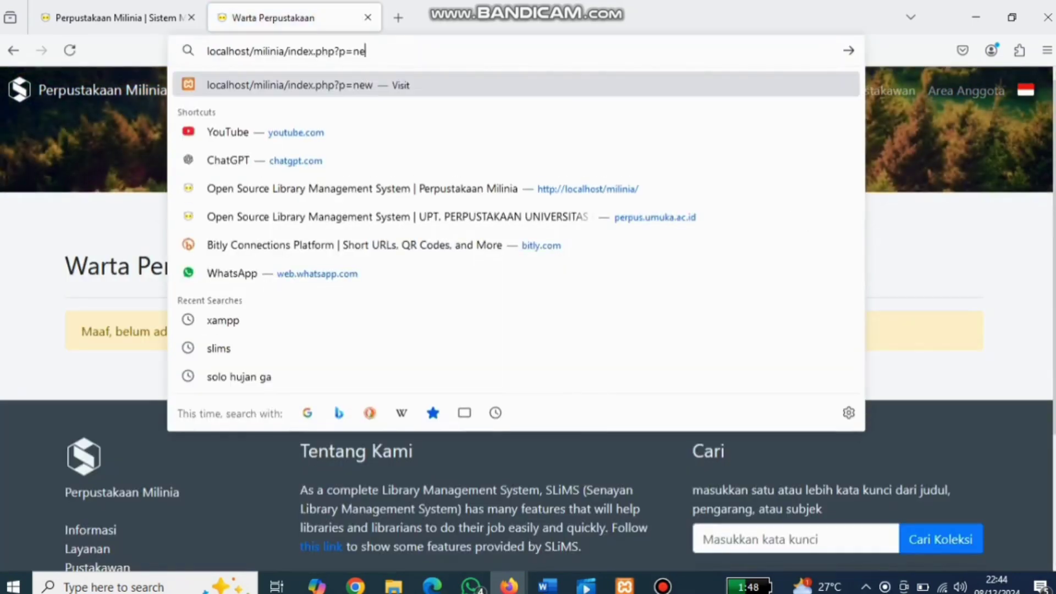
{"action": "type", "text": "logi"}
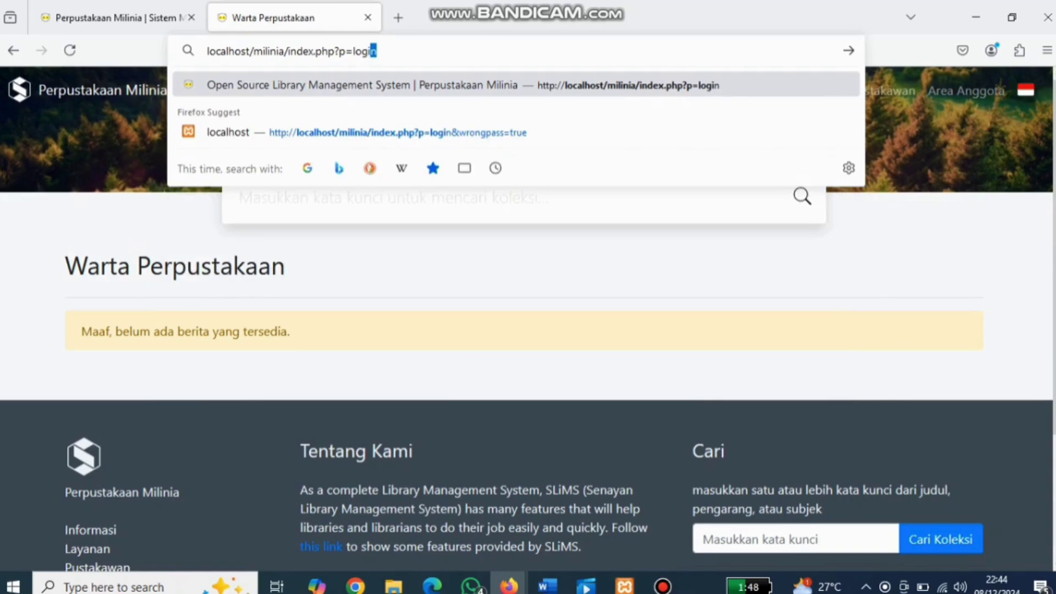
{"action": "type", "text": "n"}
{"action": "key", "text": "Return"}
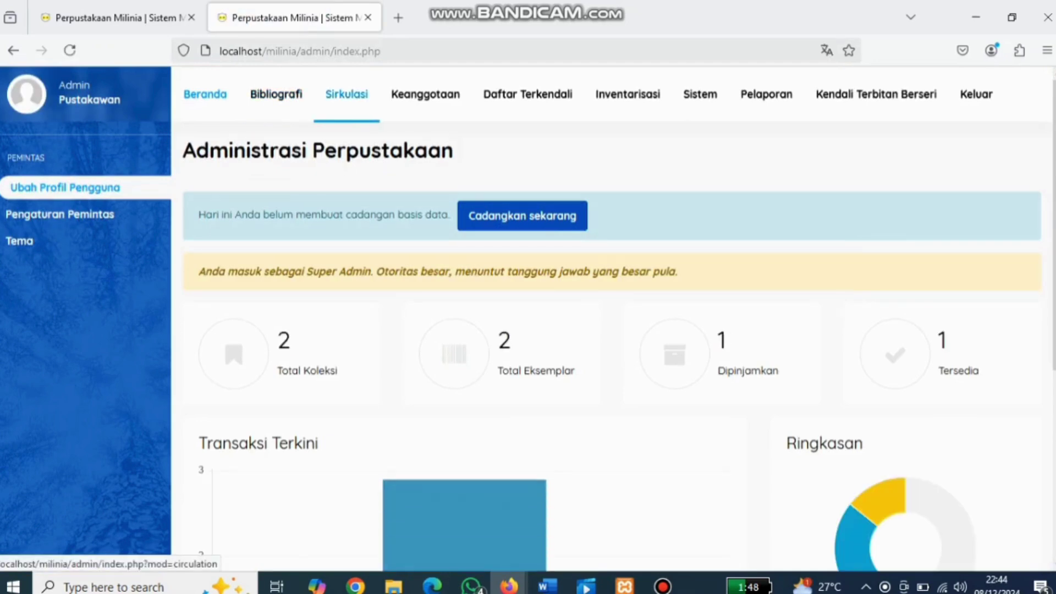
{"action": "left_click", "coordinate": [346, 94]}
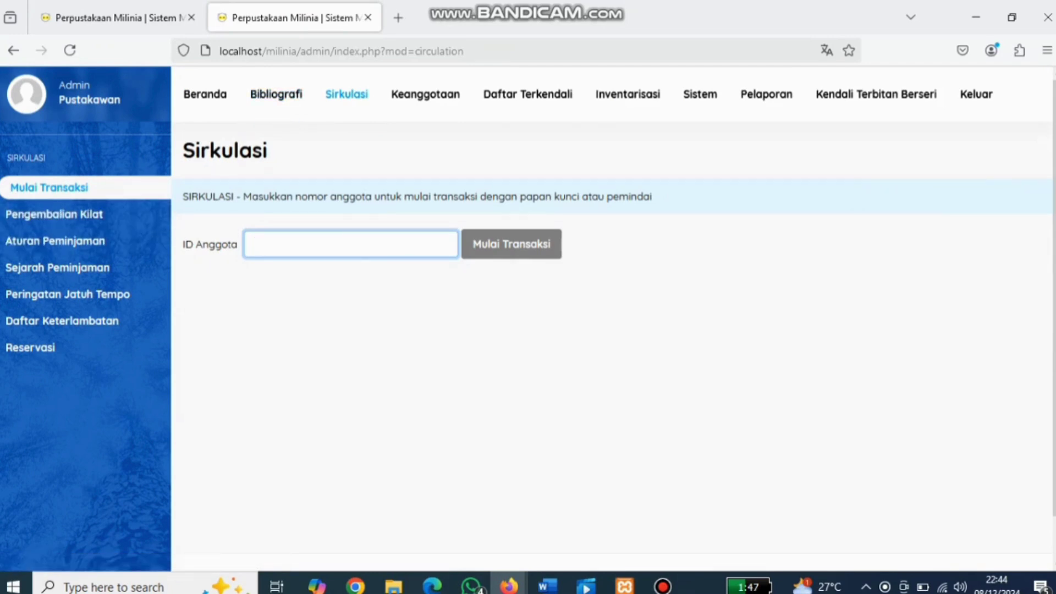
Step: Start a transaction for member A02 and lend item P00002S
{"action": "type", "text": "a02"}
{"action": "key", "text": "Return"}
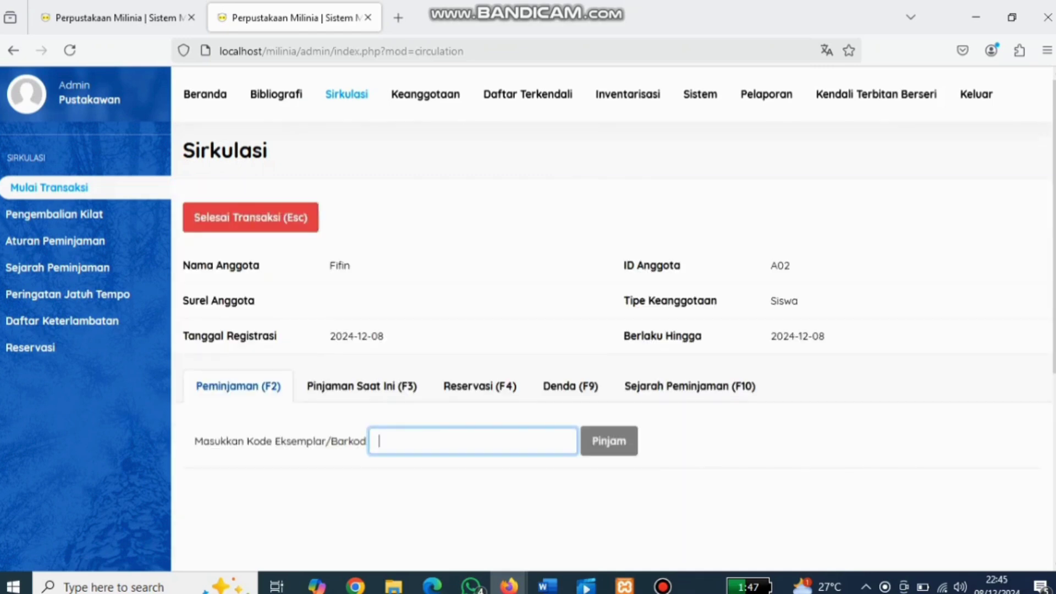
{"action": "key", "text": "Down"}
{"action": "type", "text": "p"}
{"action": "key", "text": "Down"}
{"action": "key", "text": "Down"}
{"action": "key", "text": "Return"}
{"action": "key", "text": "Return"}
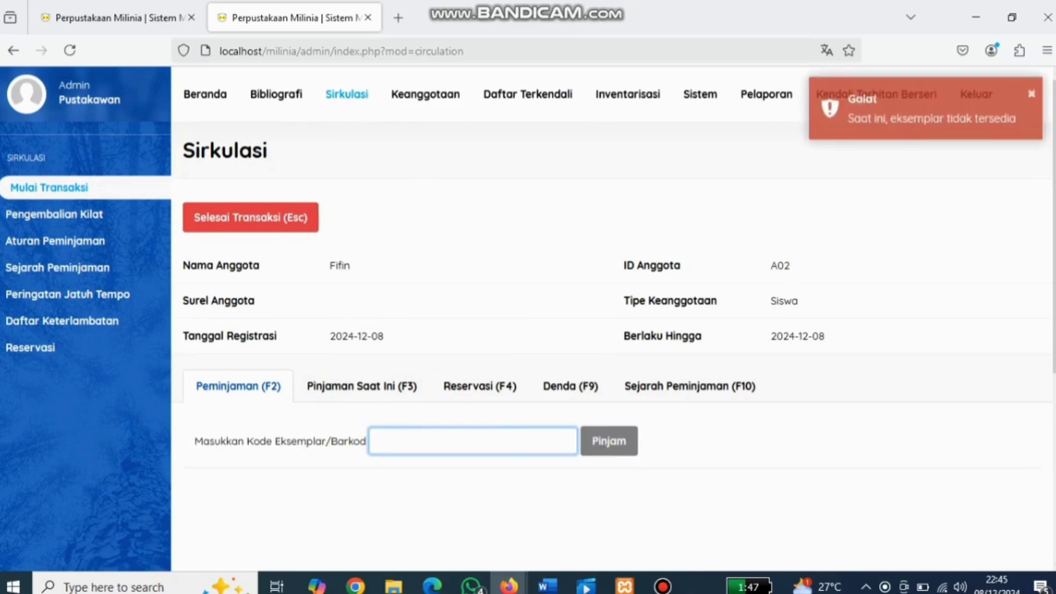
Step: Also lend P00001S to A02, then confirm finishing the transaction
{"action": "type", "text": "a0"}
{"action": "key", "text": "BackSpace"}
{"action": "key", "text": "BackSpace"}
{"action": "type", "text": "p0"}
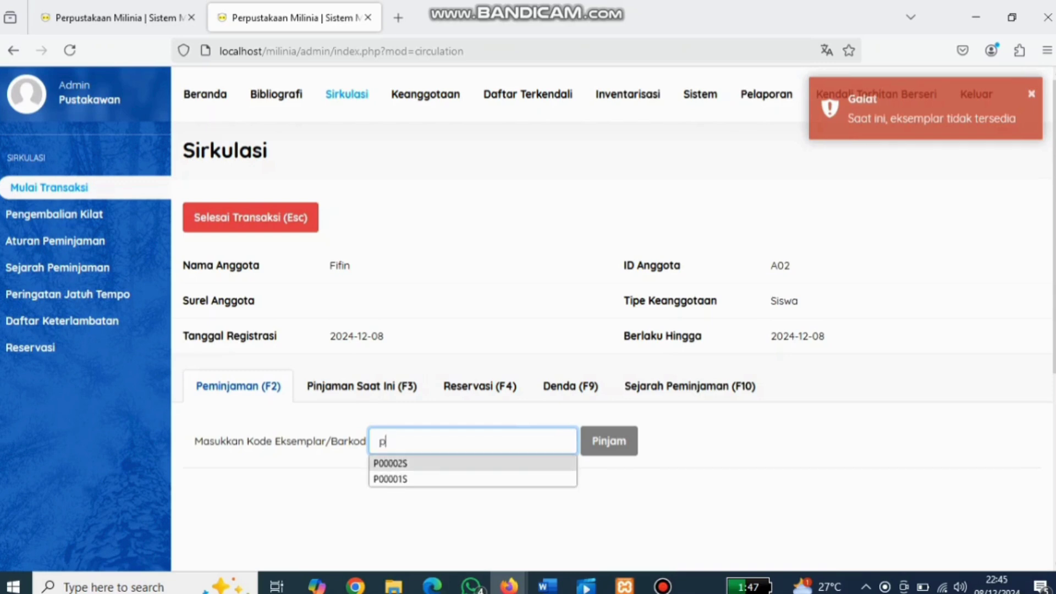
{"action": "key", "text": "Down"}
{"action": "key", "text": "Down"}
{"action": "key", "text": "Return"}
{"action": "key", "text": "Return"}
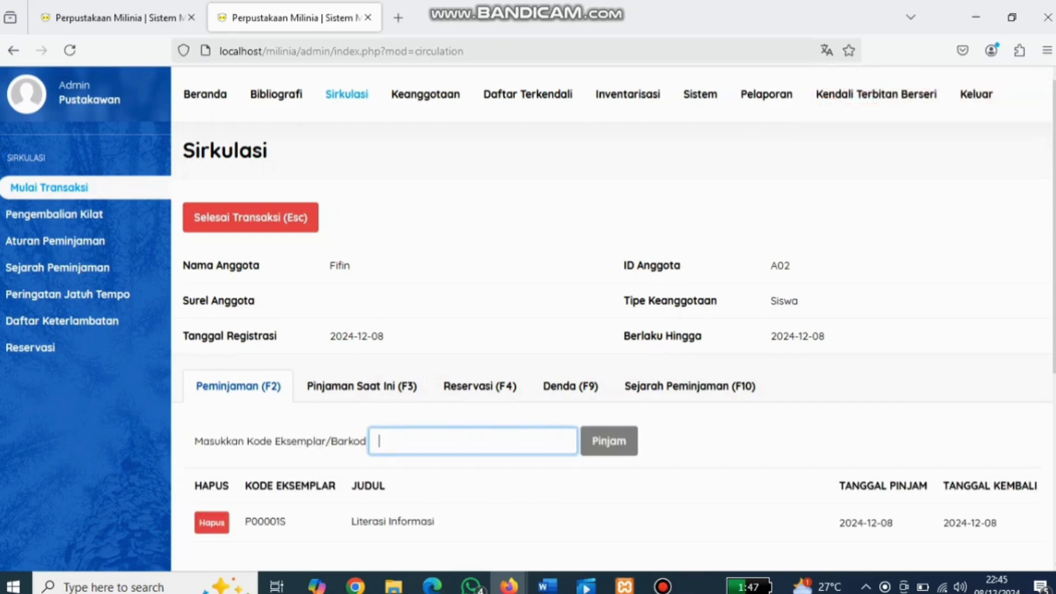
{"action": "key", "text": "Escape"}
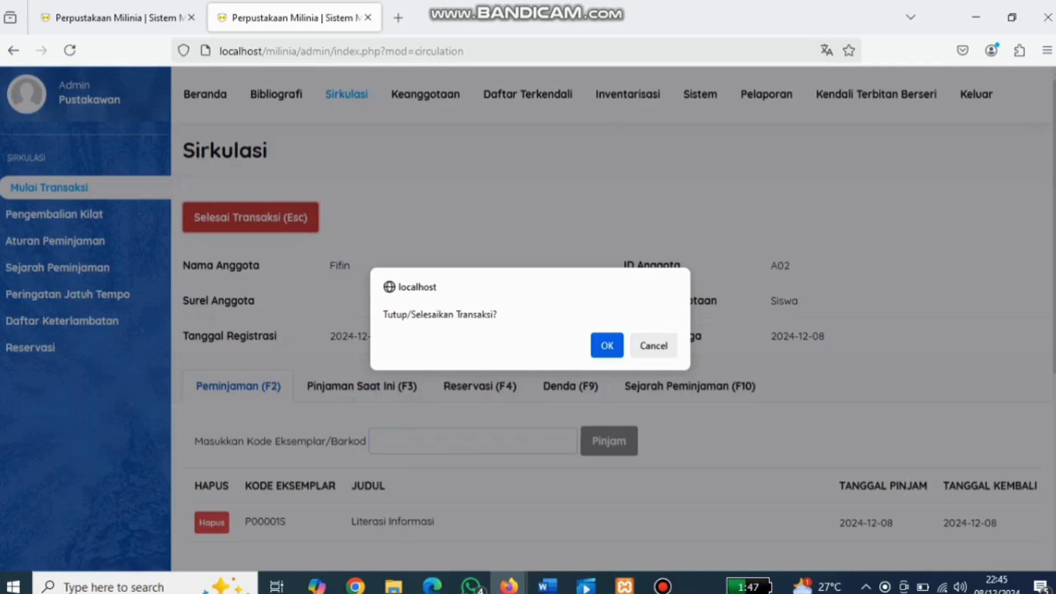
{"action": "key", "text": "Return"}
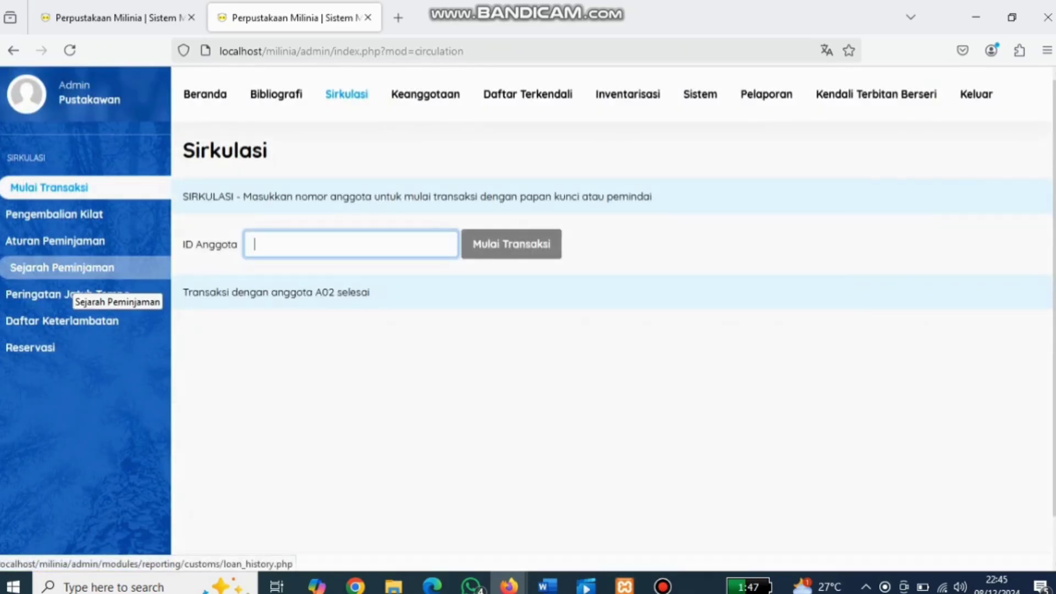
{"action": "left_click", "coordinate": [62, 267]}
{"action": "scroll", "coordinate": [553, 393], "scroll_direction": "down", "scroll_amount": 1}
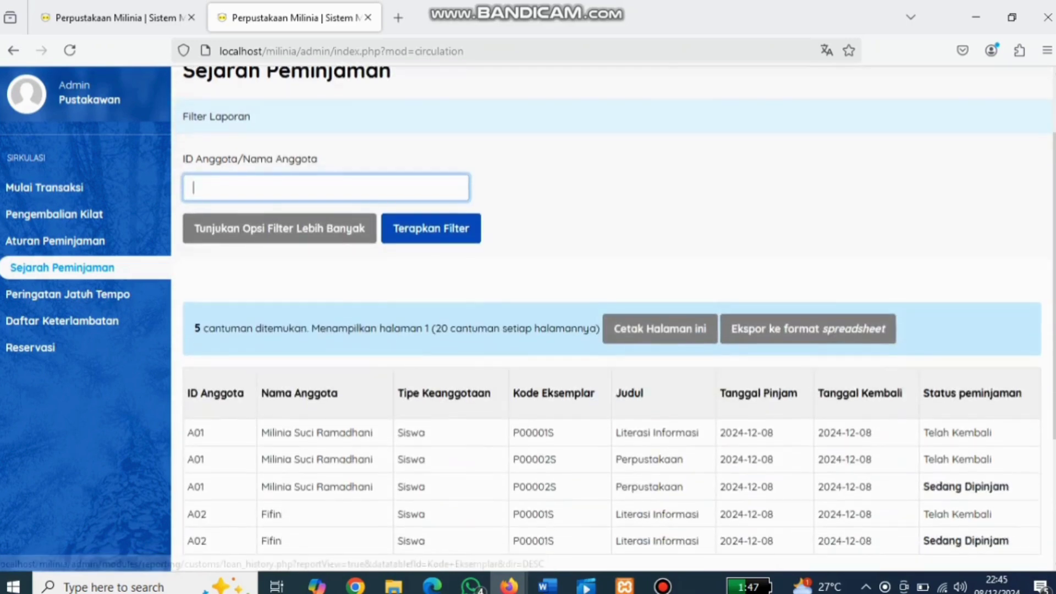
{"action": "scroll", "coordinate": [612, 330], "scroll_direction": "down", "scroll_amount": 3}
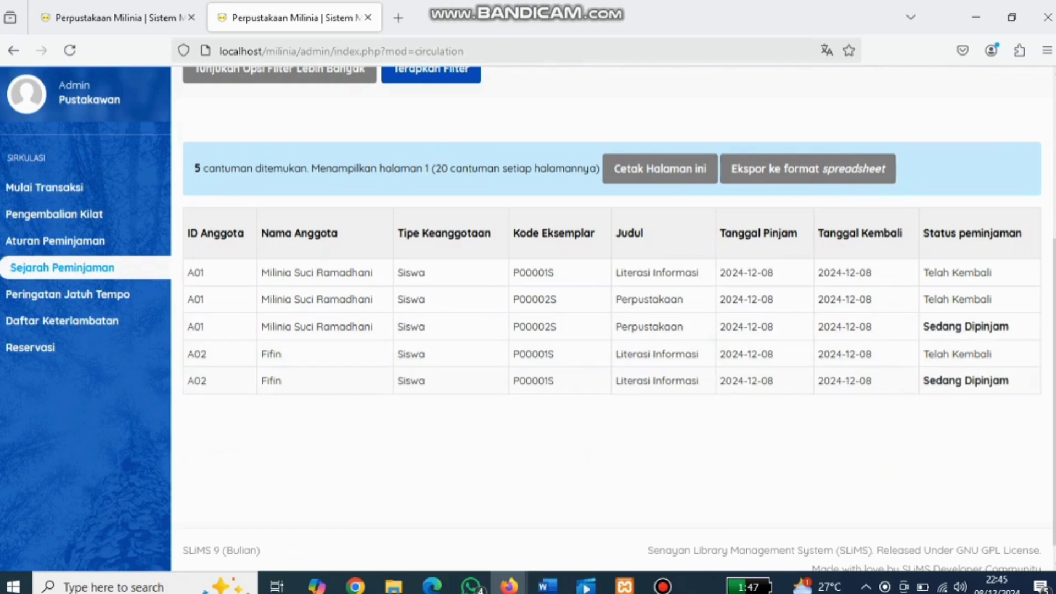
{"action": "scroll", "coordinate": [611, 319], "scroll_direction": "up", "scroll_amount": 2}
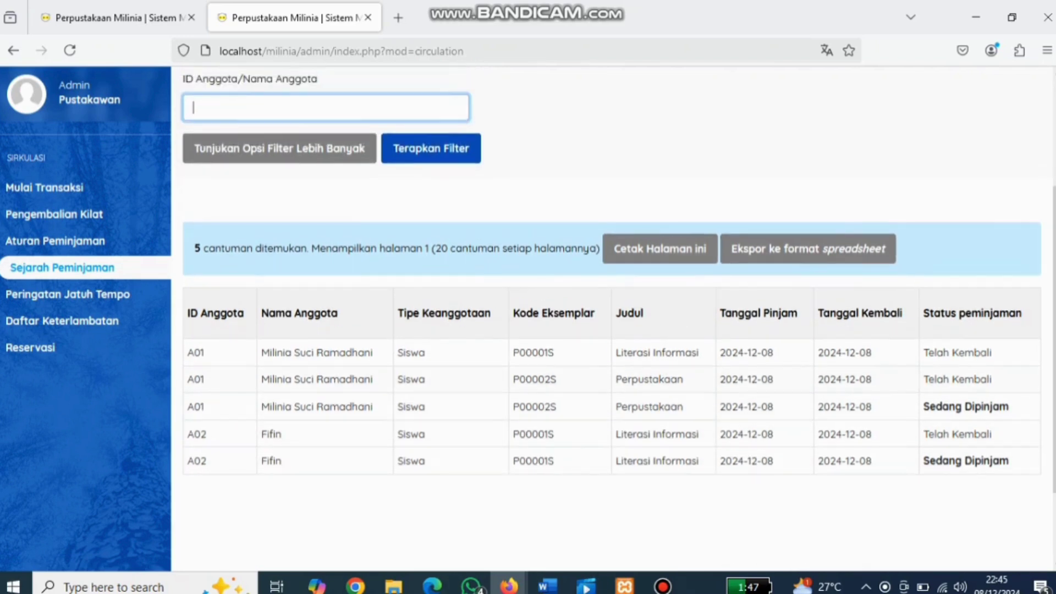
{"action": "scroll", "coordinate": [612, 319], "scroll_direction": "up", "scroll_amount": 3}
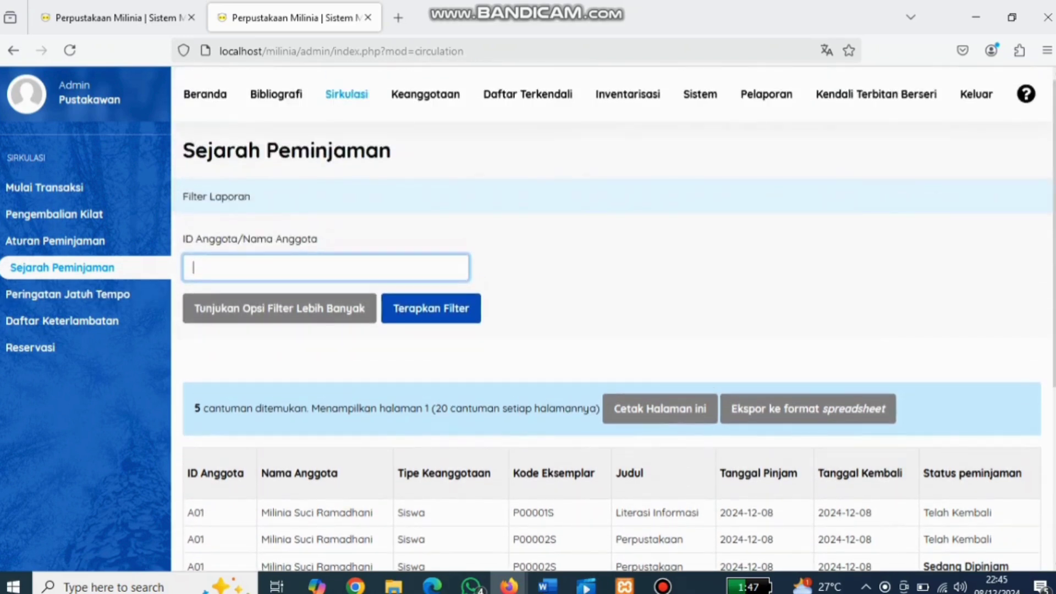
{"action": "left_click", "coordinate": [50, 187]}
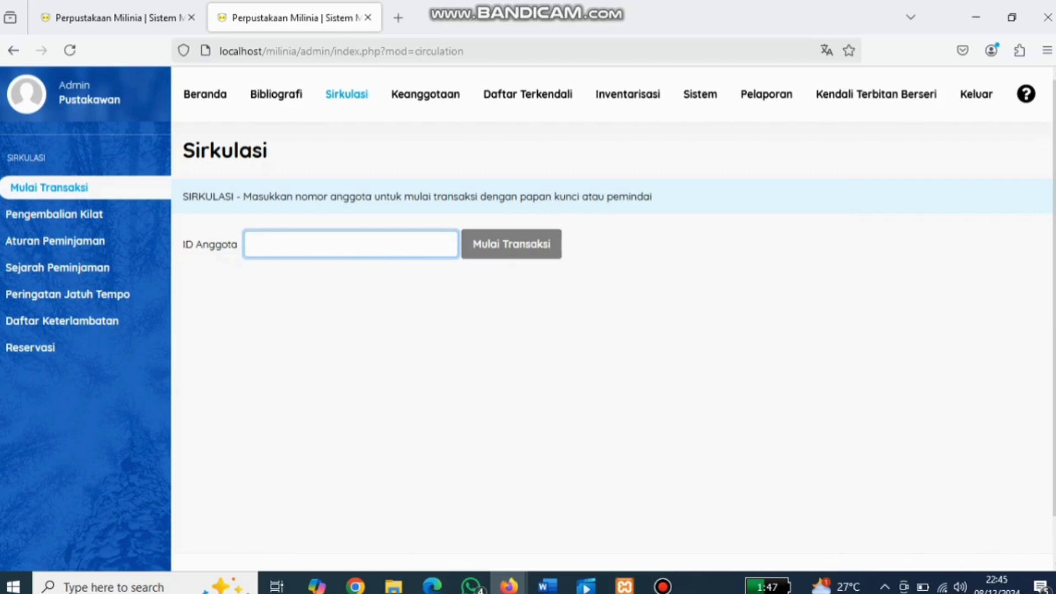
Step: Start member A01's transaction, return copy P00002S from current loans, and close it
{"action": "type", "text": "a01"}
{"action": "left_click", "coordinate": [511, 244]}
{"action": "scroll", "coordinate": [512, 244], "scroll_direction": "down", "scroll_amount": 2}
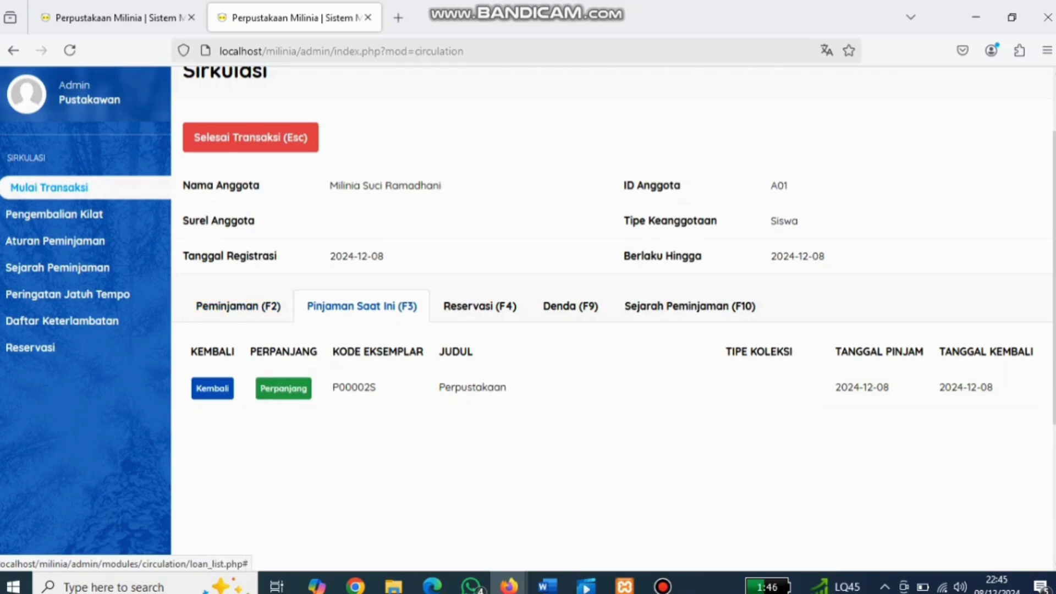
{"action": "left_click", "coordinate": [213, 388]}
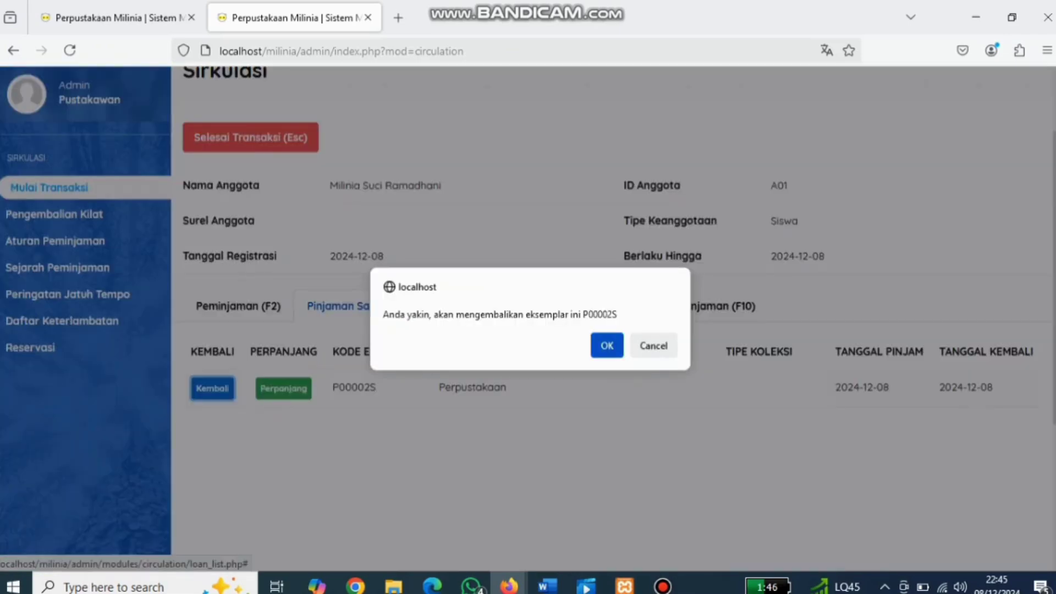
{"action": "left_click", "coordinate": [607, 345]}
{"action": "key", "text": "Escape"}
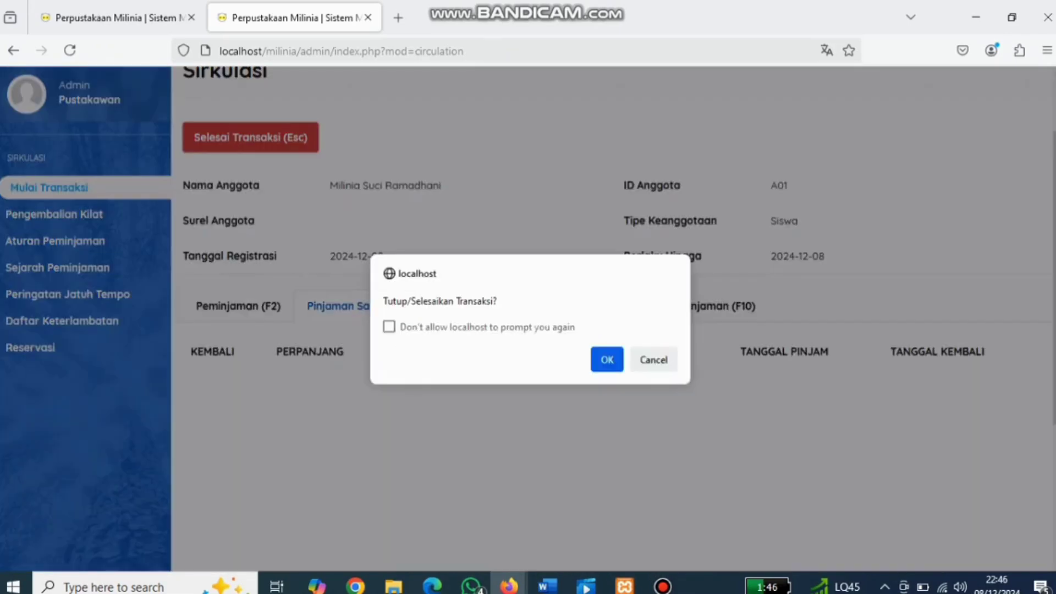
{"action": "key", "text": "Return"}
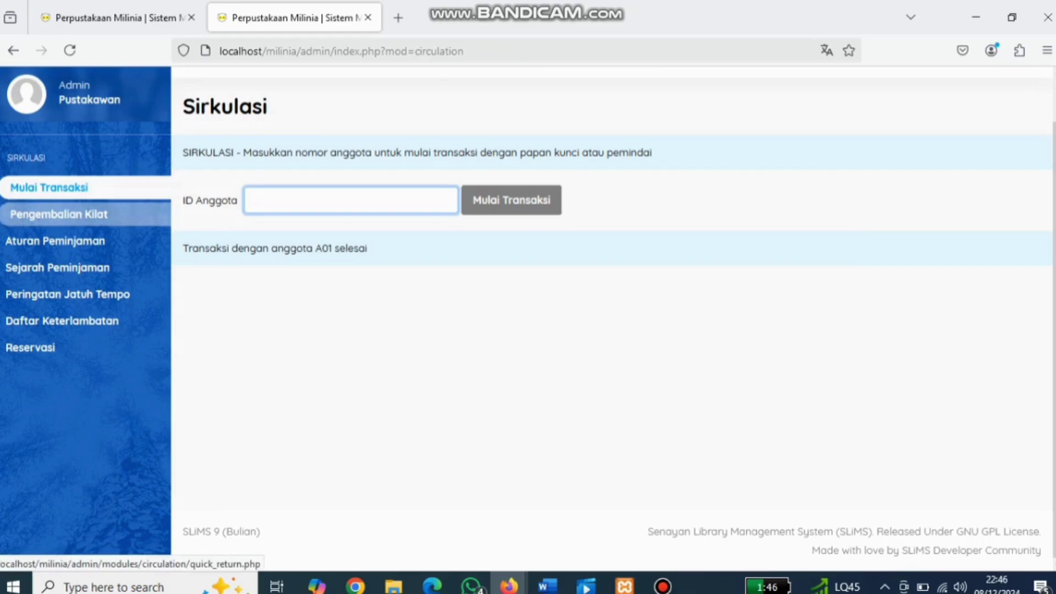
Step: Check in item P00001S on Pengembalian Kilat, then reopen the loan history report
{"action": "left_click", "coordinate": [55, 214]}
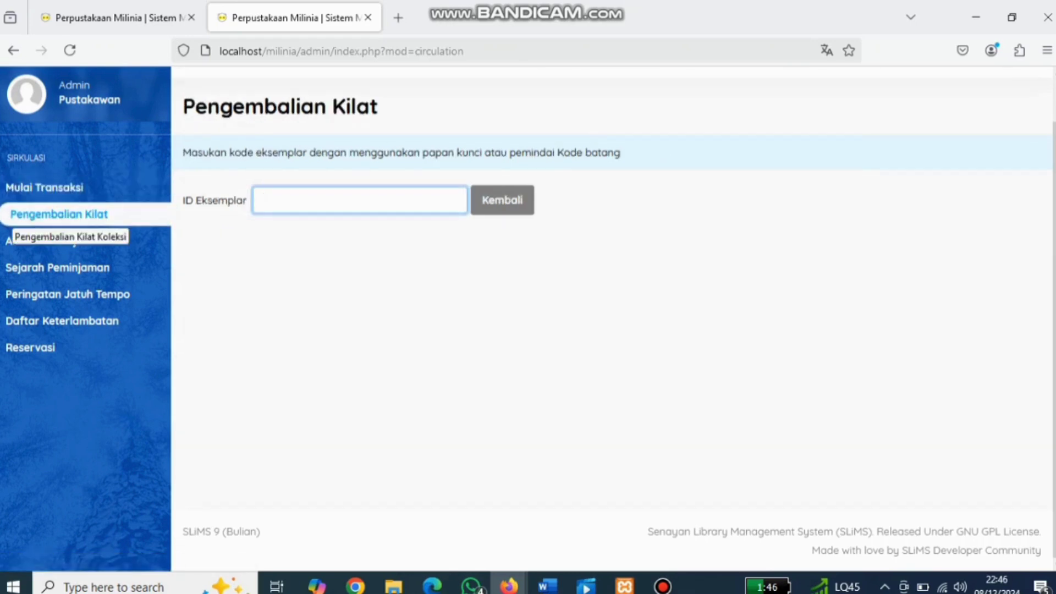
{"action": "left_click", "coordinate": [341, 200]}
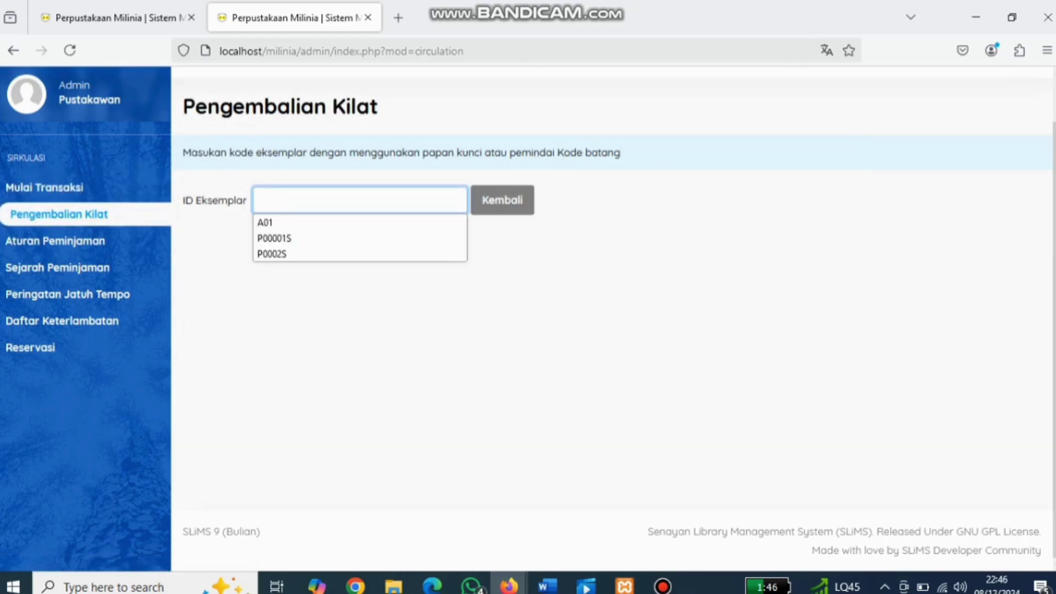
{"action": "key", "text": "Down"}
{"action": "key", "text": "Down"}
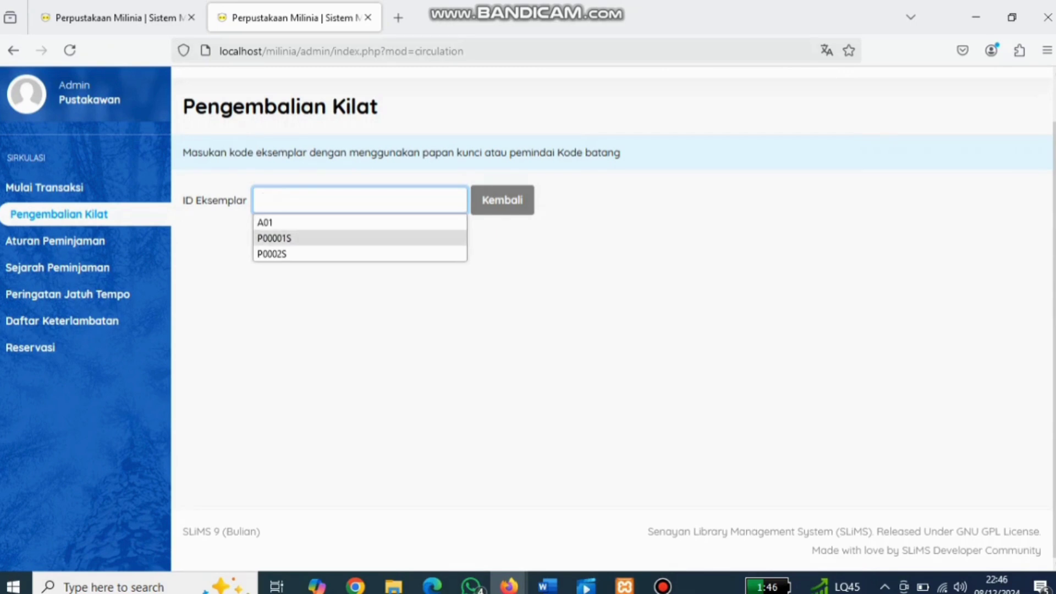
{"action": "key", "text": "Return"}
{"action": "key", "text": "Return"}
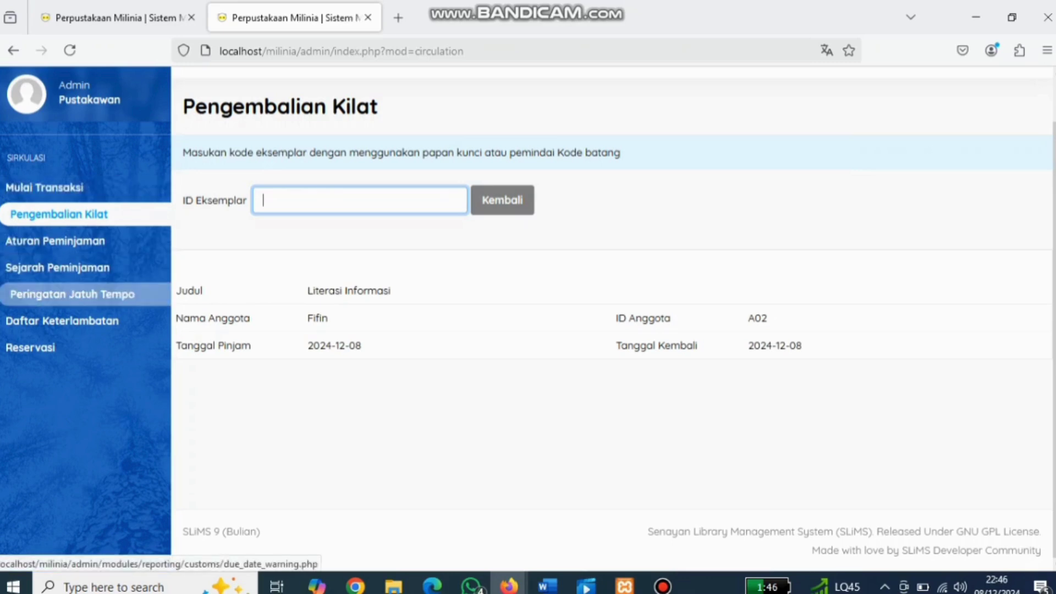
{"action": "left_click", "coordinate": [110, 275]}
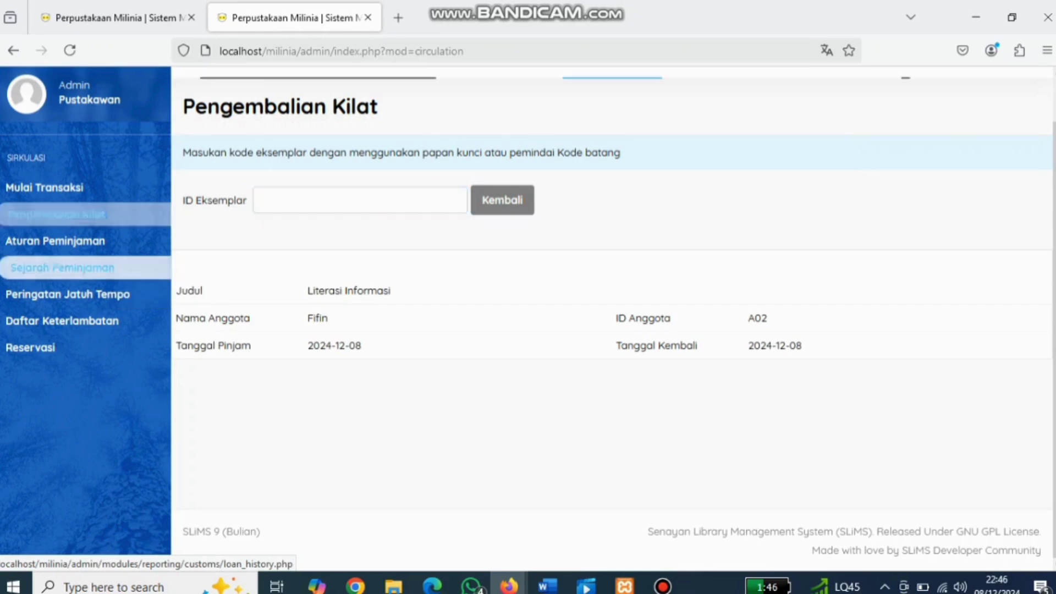
Step: Confirm all five loan history entries read Telah Kembali, then go to the Beranda dashboard
{"action": "scroll", "coordinate": [613, 319], "scroll_direction": "down", "scroll_amount": 4}
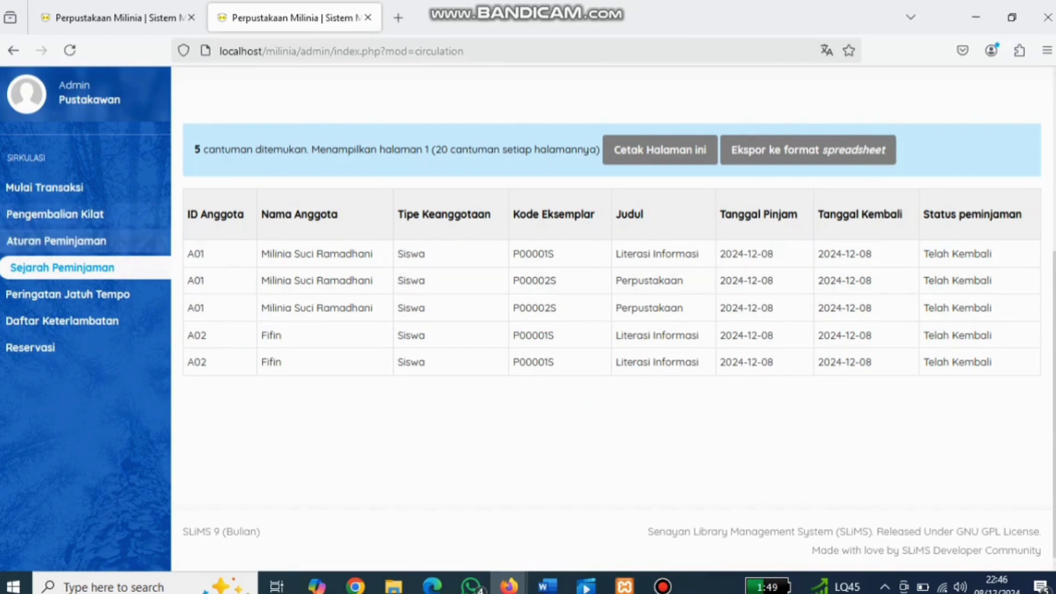
{"action": "left_click", "coordinate": [55, 214]}
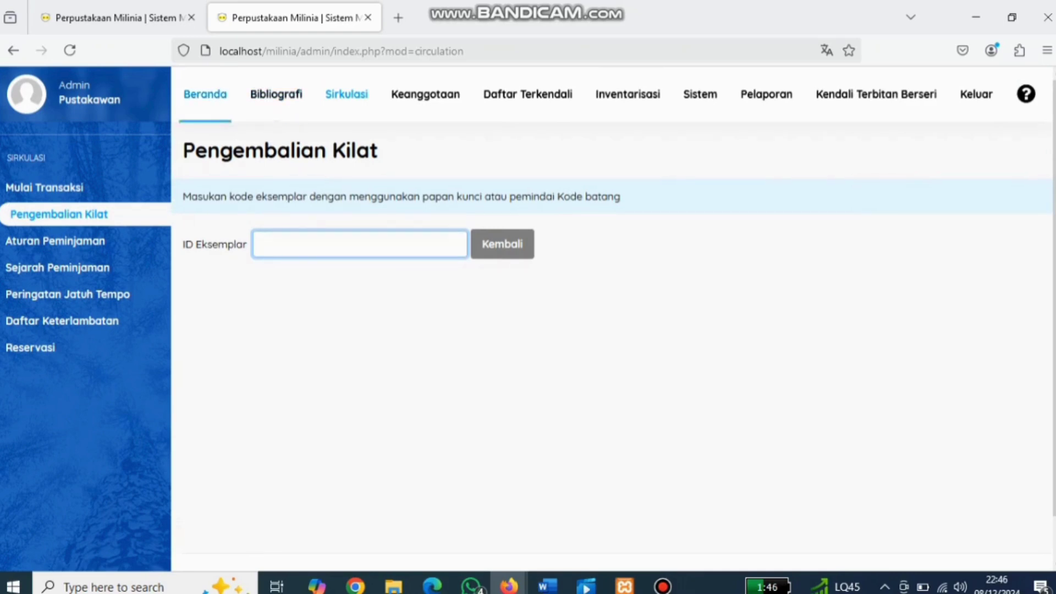
{"action": "left_click", "coordinate": [204, 93]}
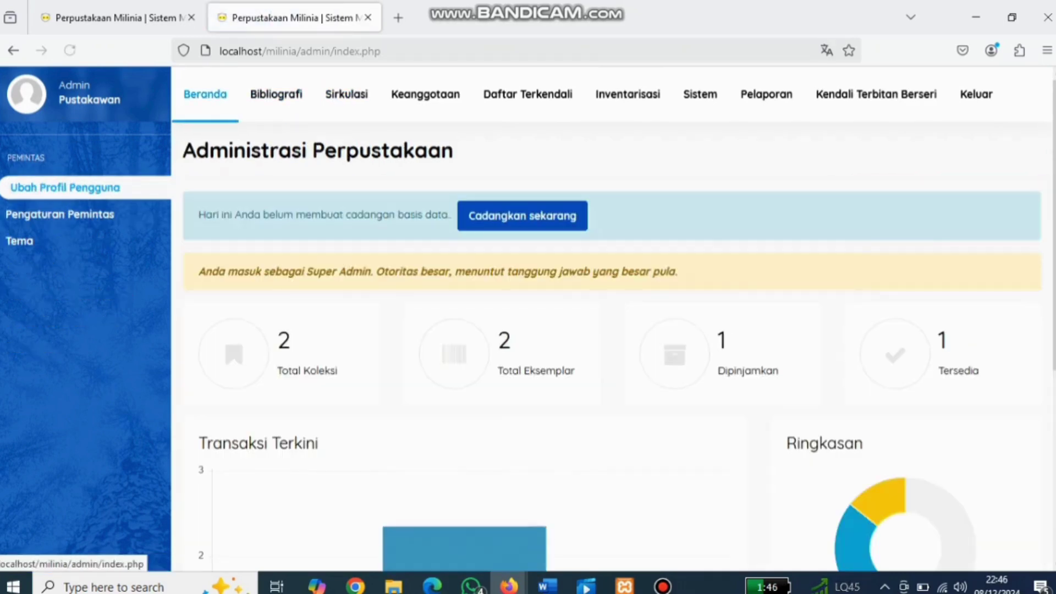
{"action": "scroll", "coordinate": [613, 319], "scroll_direction": "down", "scroll_amount": 5}
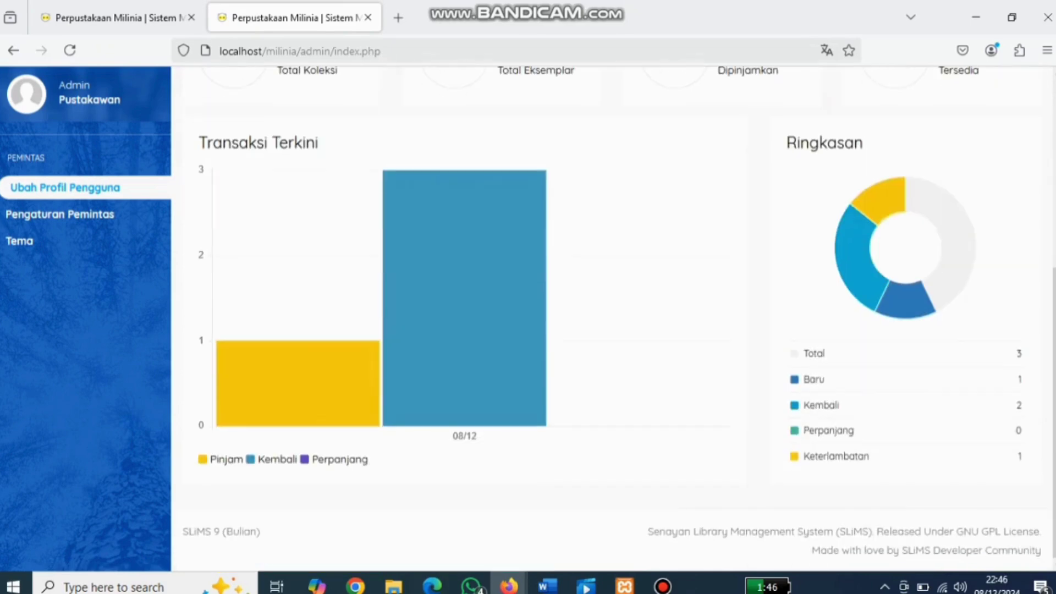
{"action": "scroll", "coordinate": [613, 319], "scroll_direction": "up", "scroll_amount": 5}
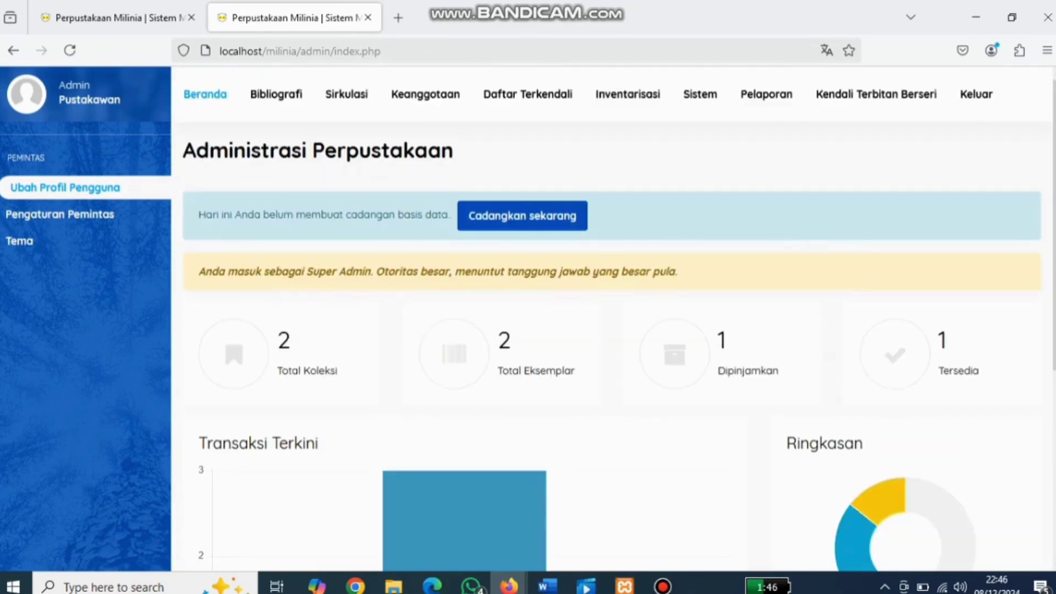